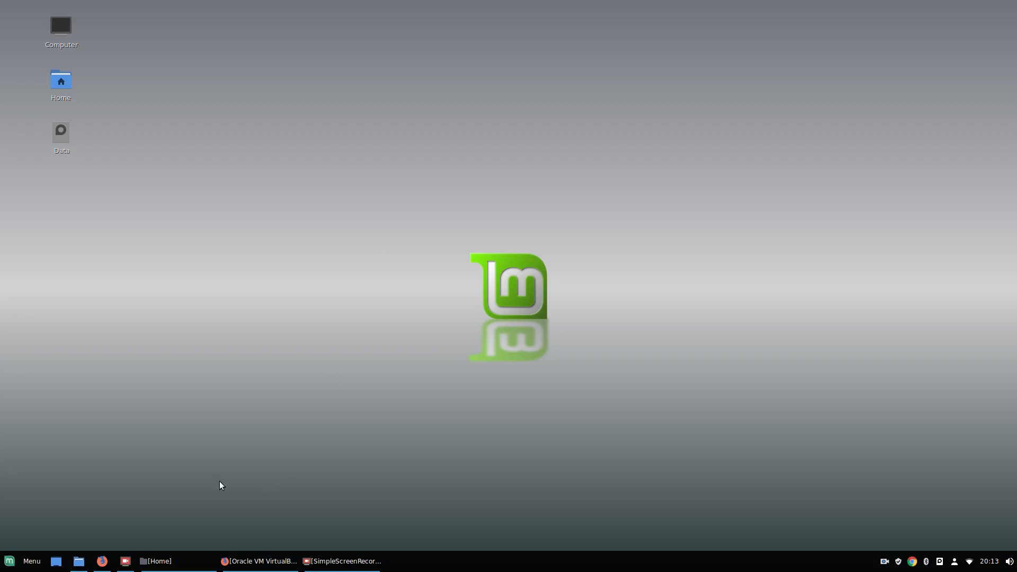
In Firefox, open the Linux distributions list on the VirtualBox downloads page.
{"action": "left_click", "coordinate": [102, 561]}
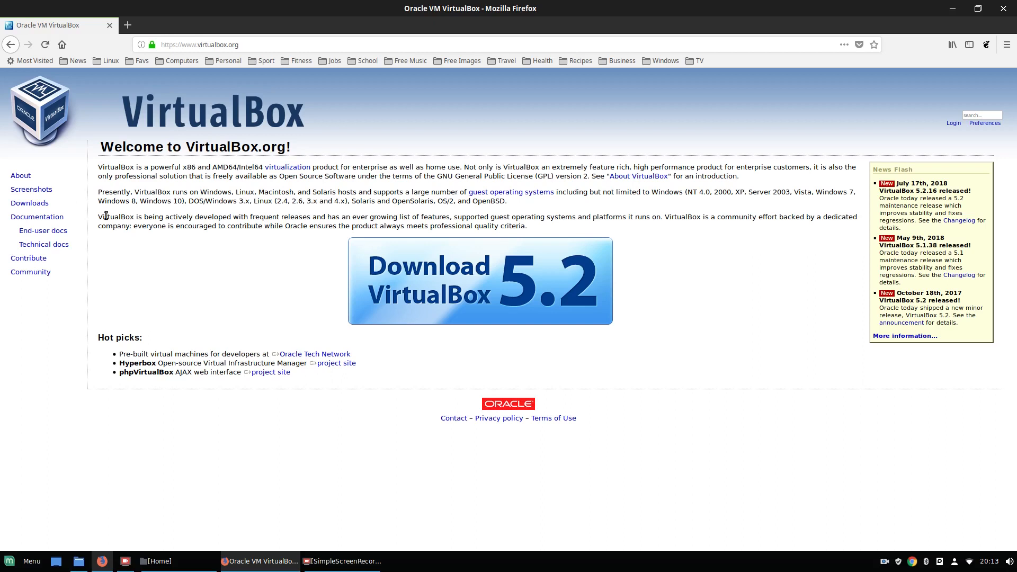
{"action": "left_click", "coordinate": [33, 205]}
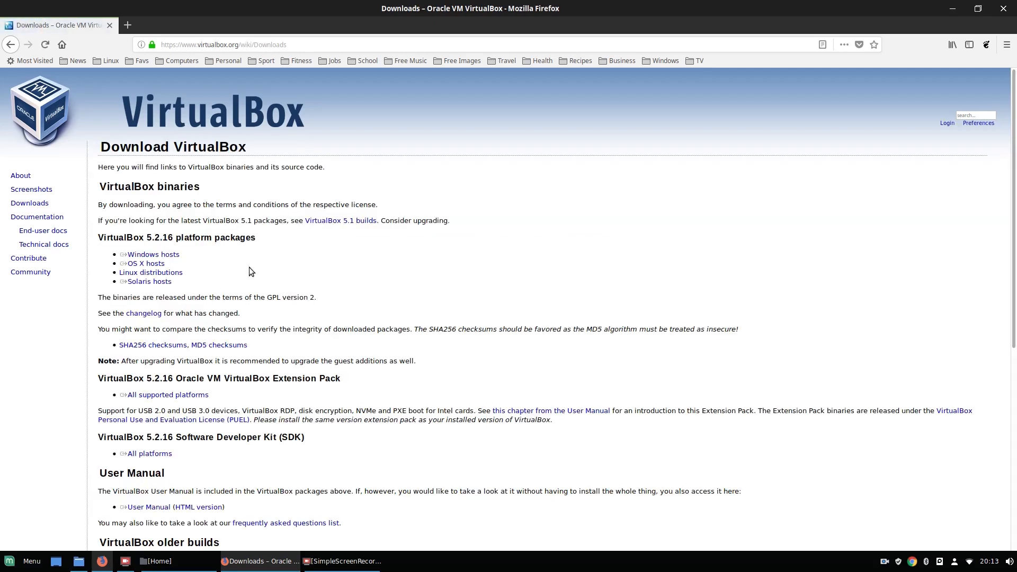
{"action": "left_click", "coordinate": [164, 273]}
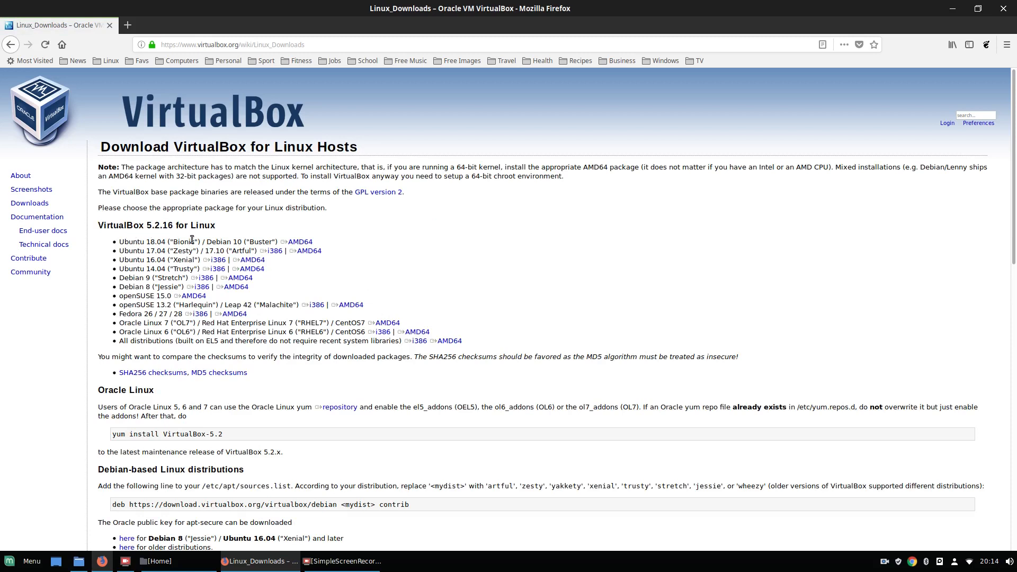
Save the VirtualBox 5.2.16 Ubuntu 18.04 AMD64 .deb package to disk.
{"action": "left_click_drag", "start_coordinate": [337, 238], "coordinate": [277, 242]}
{"action": "left_click", "coordinate": [277, 242]}
{"action": "double_click", "coordinate": [302, 243]}
{"action": "left_click", "coordinate": [306, 244]}
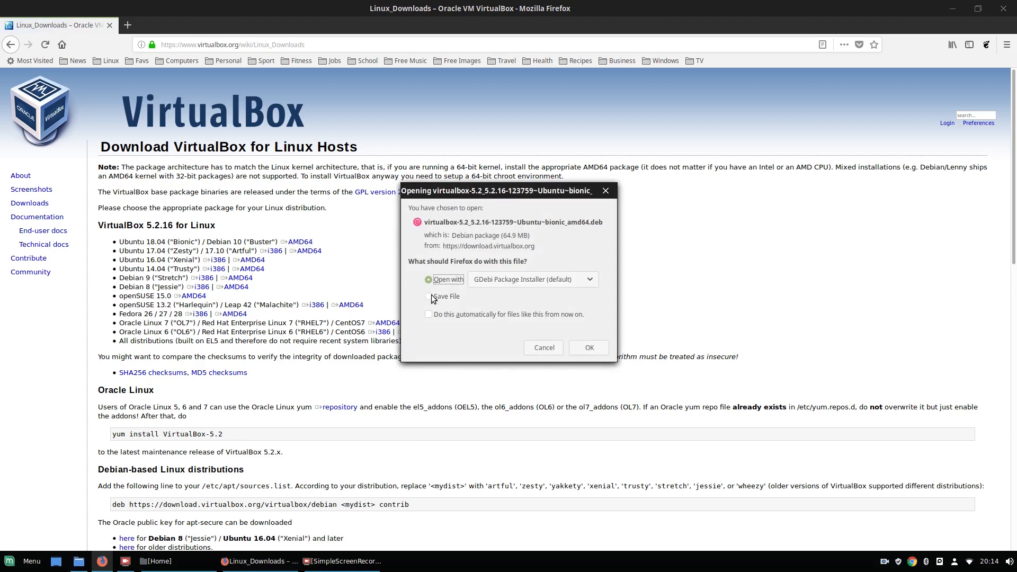
{"action": "left_click", "coordinate": [437, 298]}
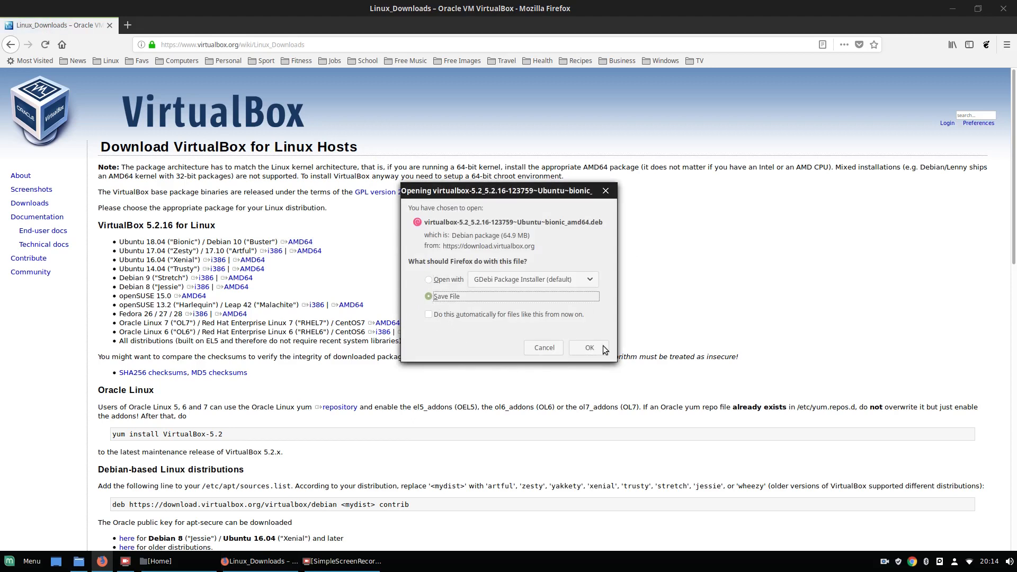
{"action": "left_click", "coordinate": [546, 348]}
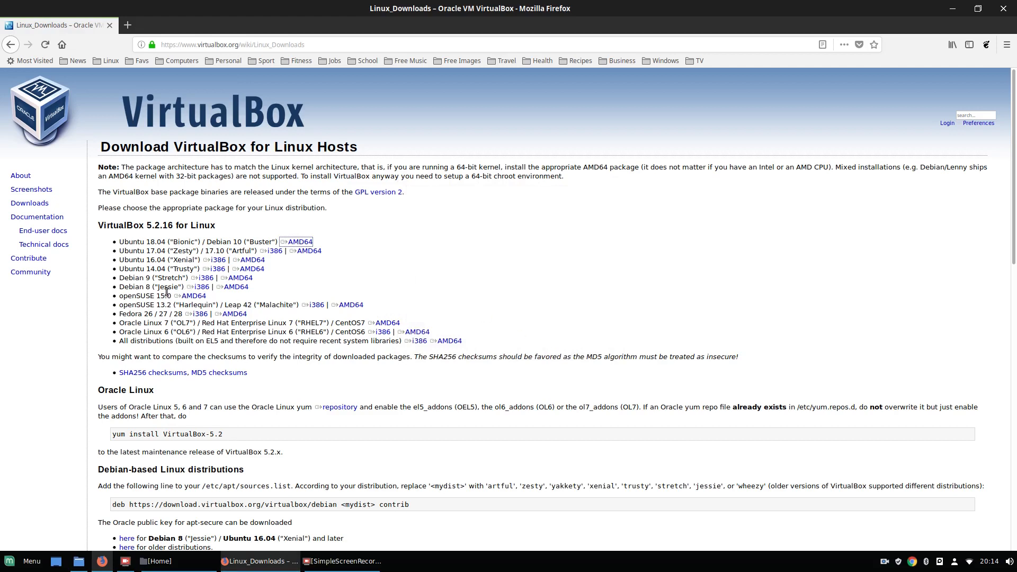
{"action": "double_click", "coordinate": [41, 204]}
Save the 5.2.16 Extension Pack for all supported platforms, then minimise Firefox.
{"action": "left_click", "coordinate": [41, 204]}
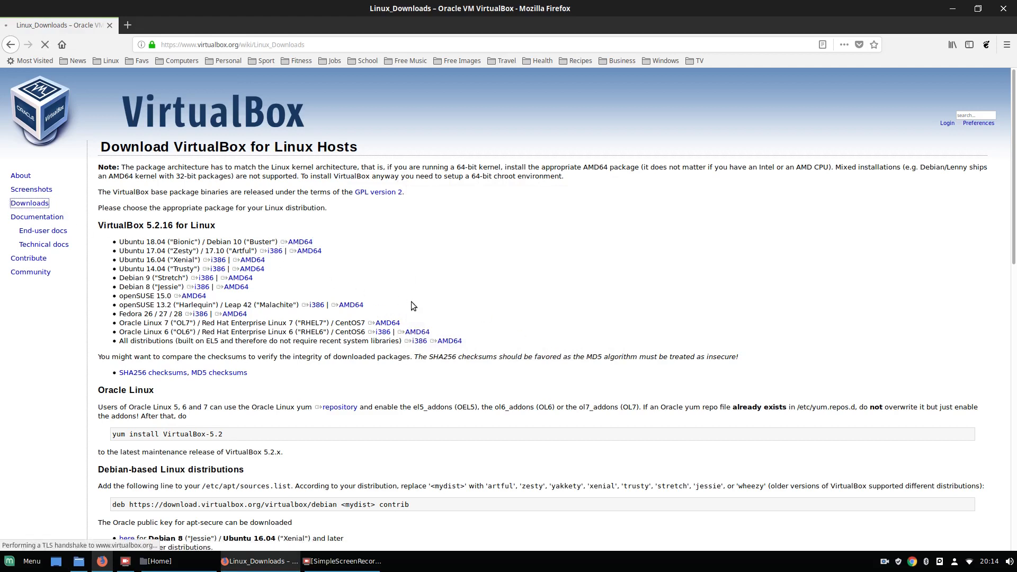
{"action": "triple_click", "coordinate": [171, 395]}
{"action": "left_click", "coordinate": [121, 382]}
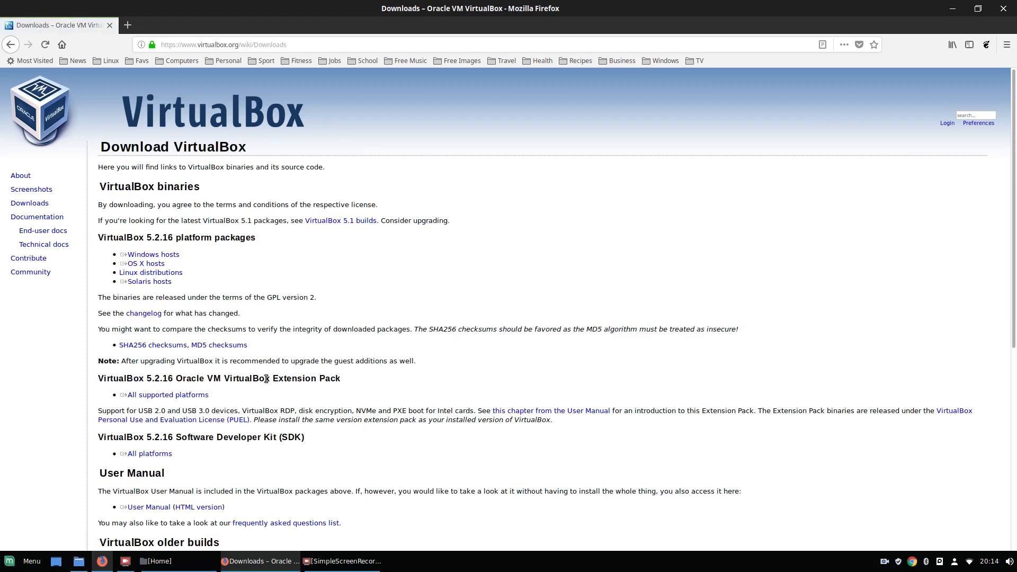
{"action": "triple_click", "coordinate": [168, 396]}
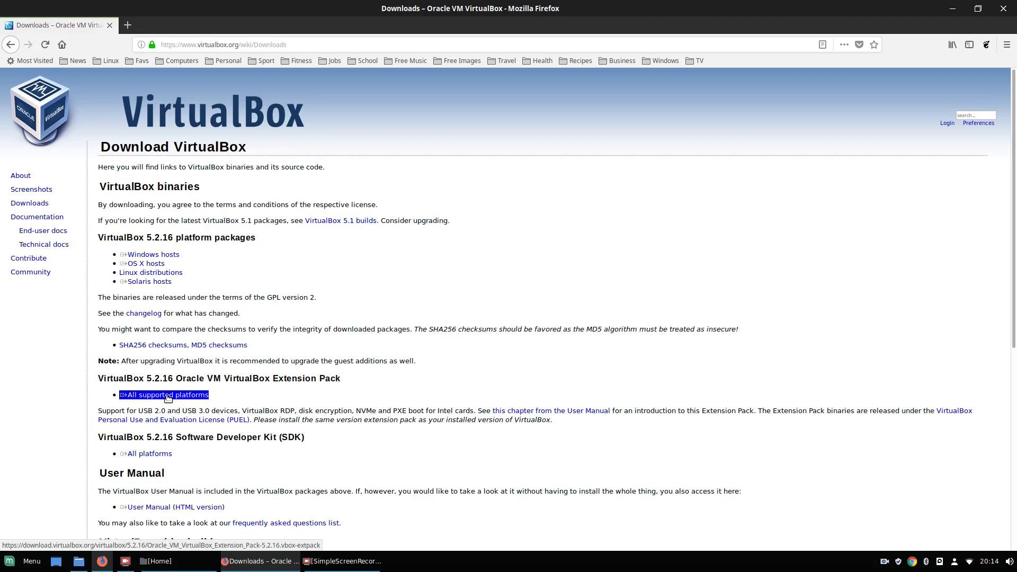
{"action": "left_click", "coordinate": [167, 396]}
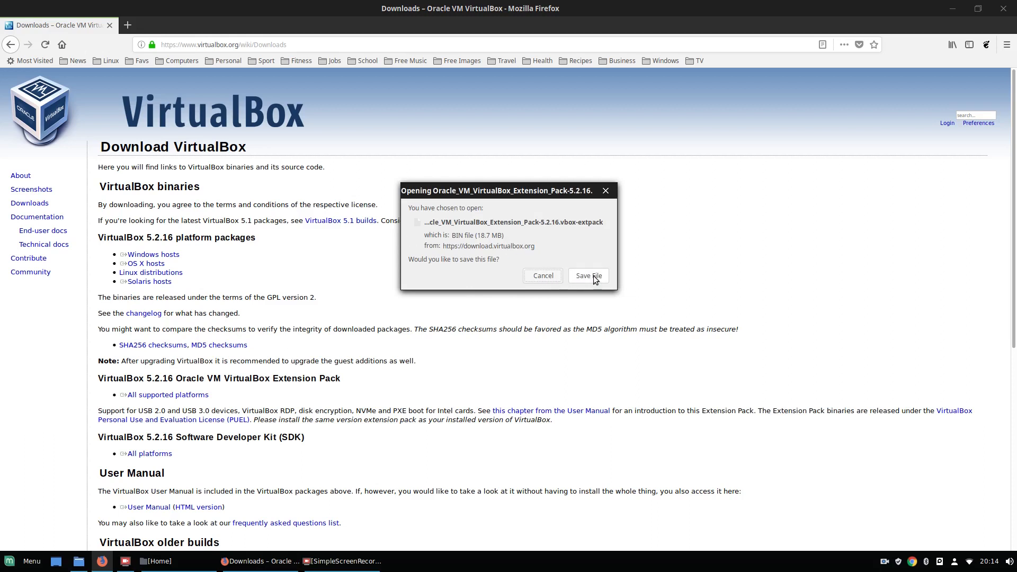
{"action": "left_click", "coordinate": [546, 275]}
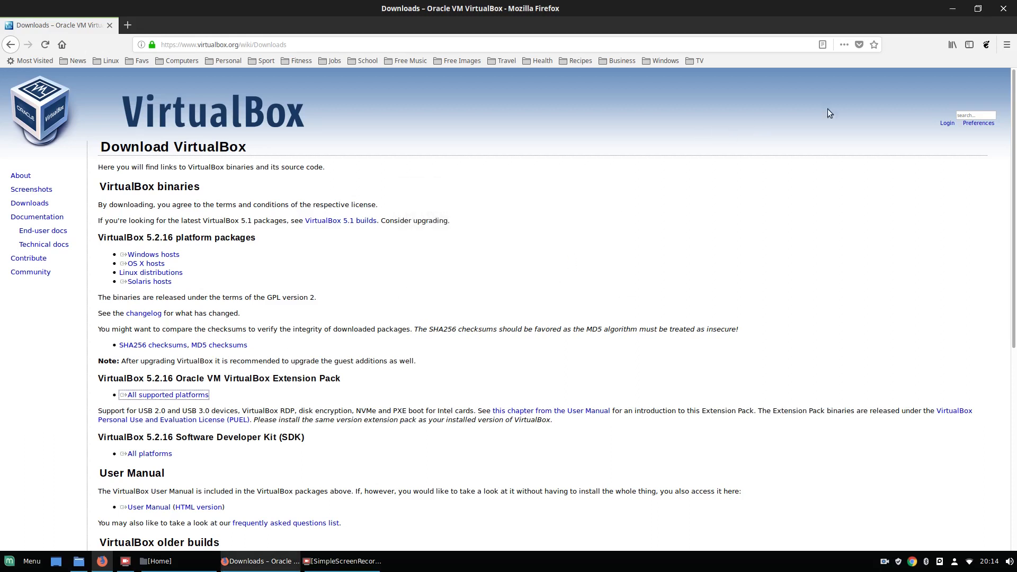
{"action": "left_click", "coordinate": [958, 7]}
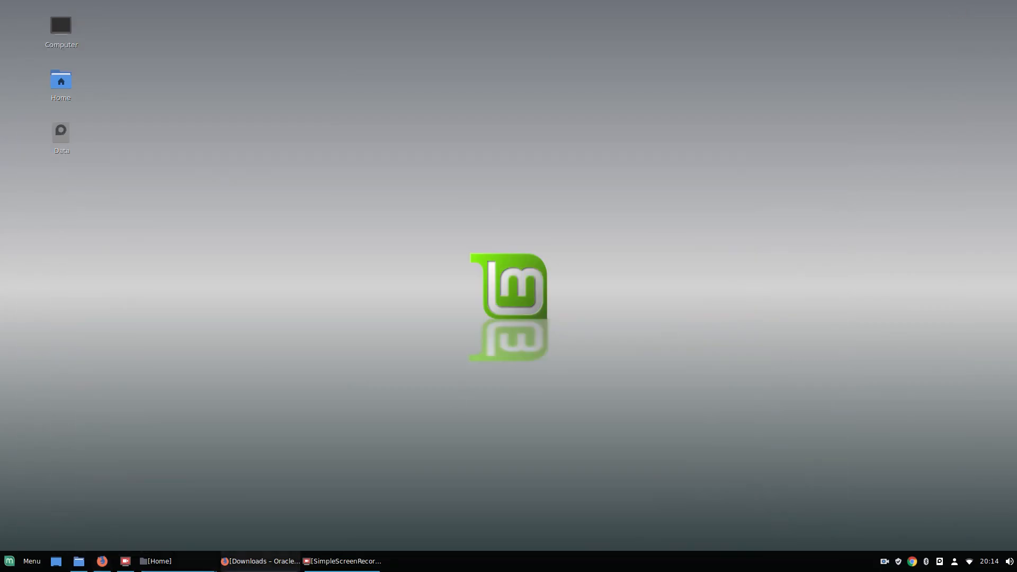
Open the virtualbox-5.2 .deb from Downloads/Apps/Virtualbox in the Package Installer.
{"action": "left_click", "coordinate": [173, 562]}
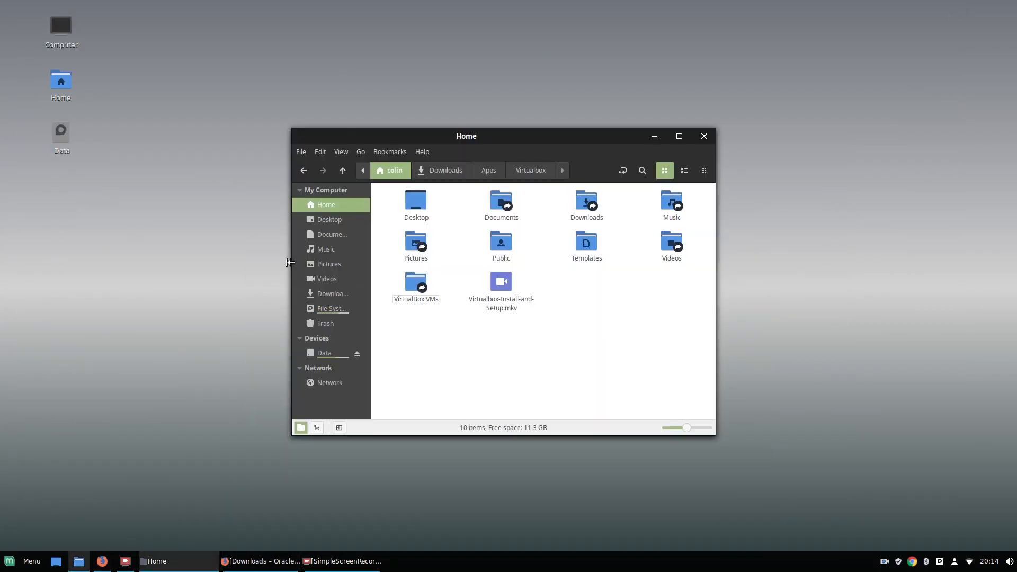
{"action": "double_click", "coordinate": [579, 202]}
{"action": "double_click", "coordinate": [583, 208]}
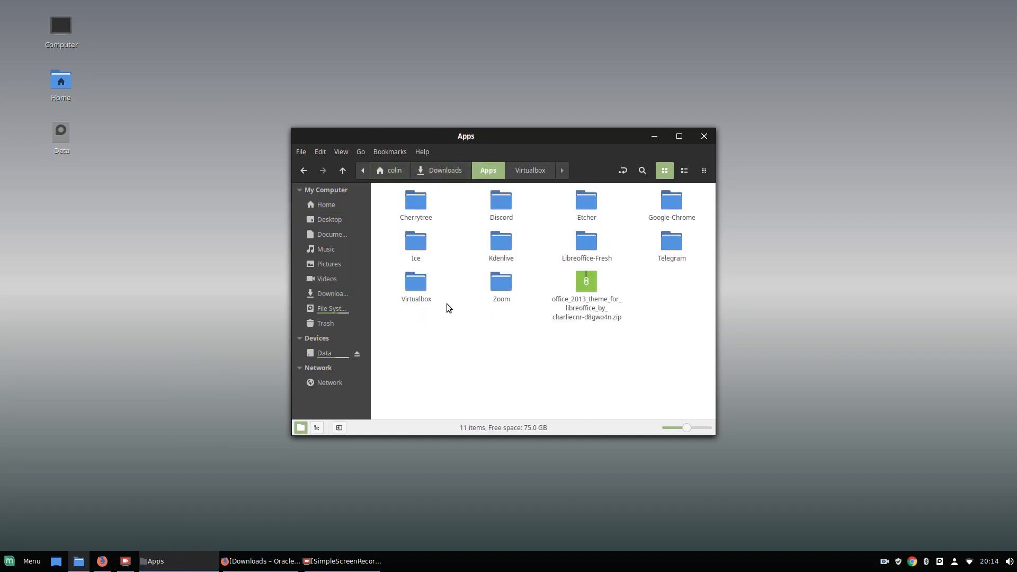
{"action": "double_click", "coordinate": [415, 285]}
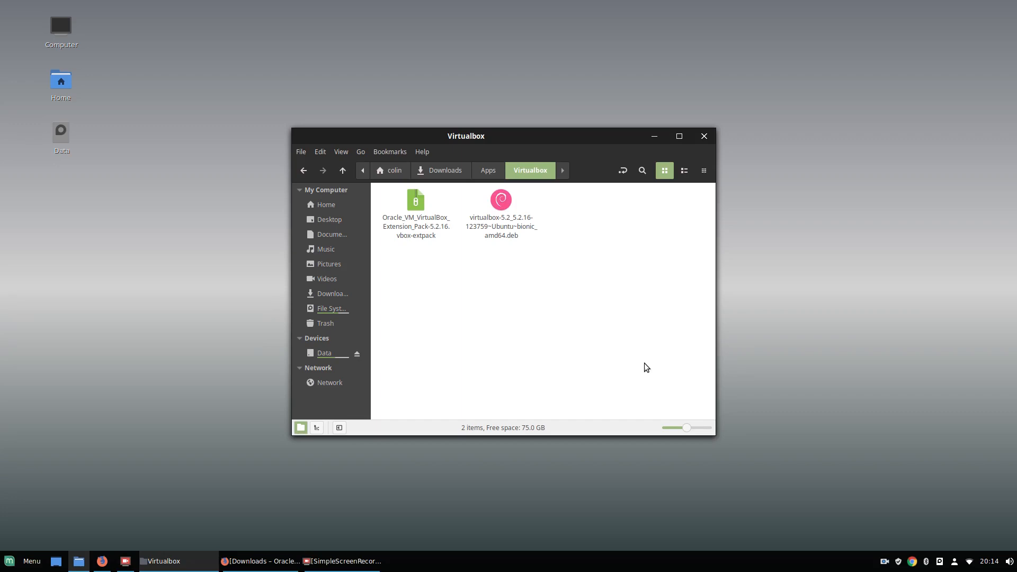
{"action": "double_click", "coordinate": [503, 204]}
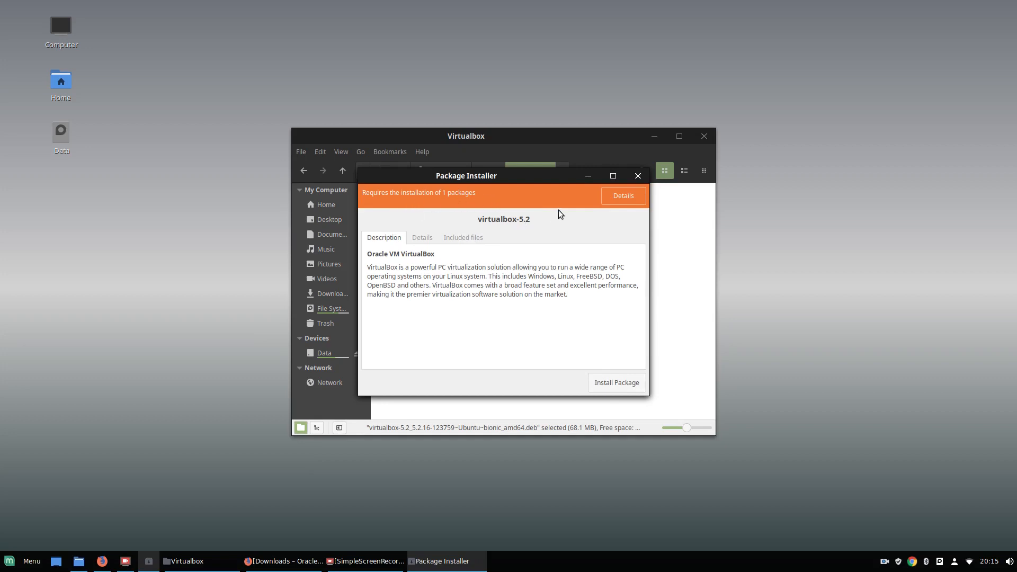
Install virtualbox-5.2 plus the libqt5opengl5 dependency with the admin password, then close the installer.
{"action": "left_click", "coordinate": [622, 203]}
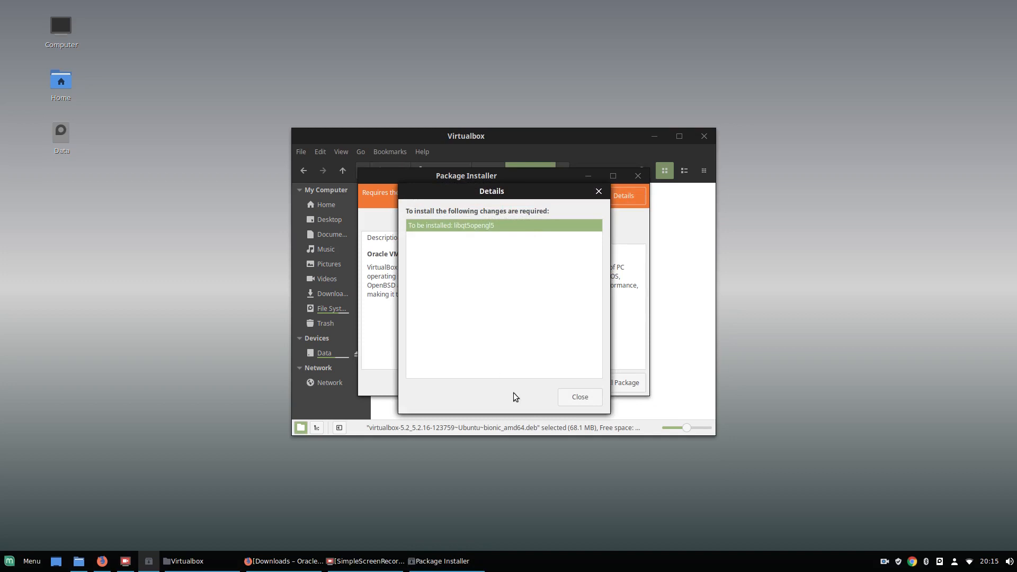
{"action": "left_click", "coordinate": [573, 403]}
{"action": "left_click", "coordinate": [613, 384]}
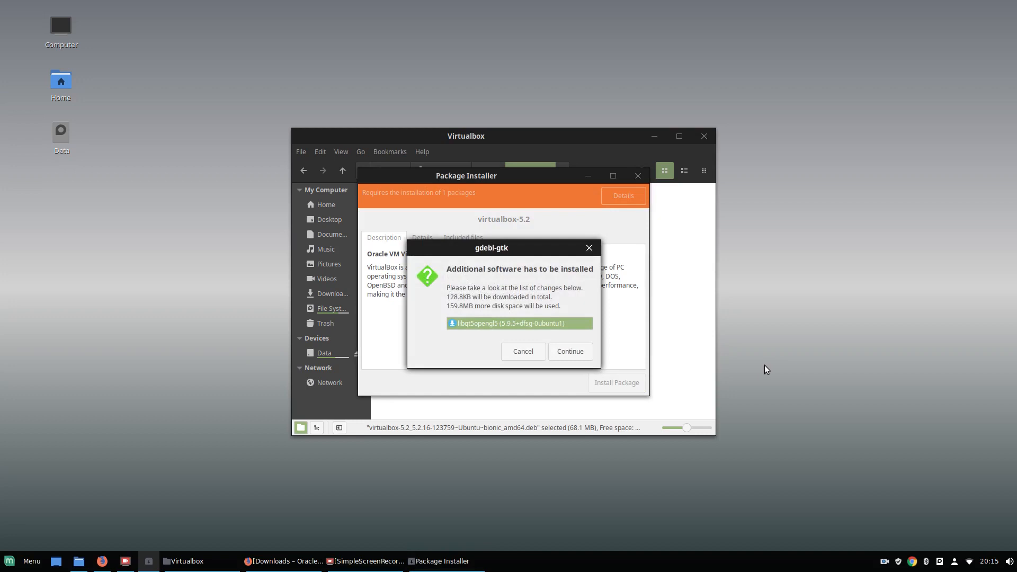
{"action": "left_click", "coordinate": [577, 353]}
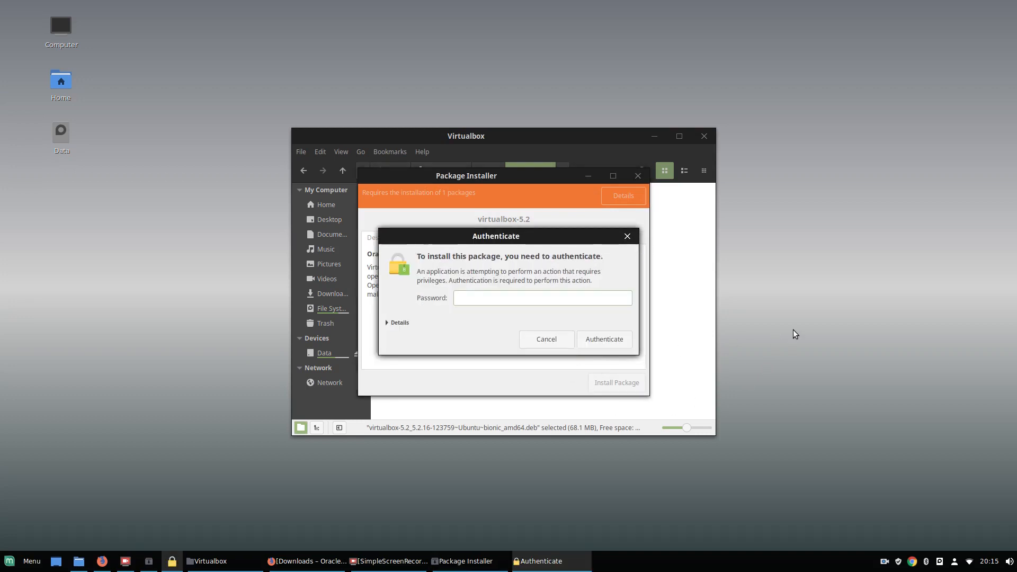
{"action": "type", "text": "•••••••"}
{"action": "key", "text": "Return"}
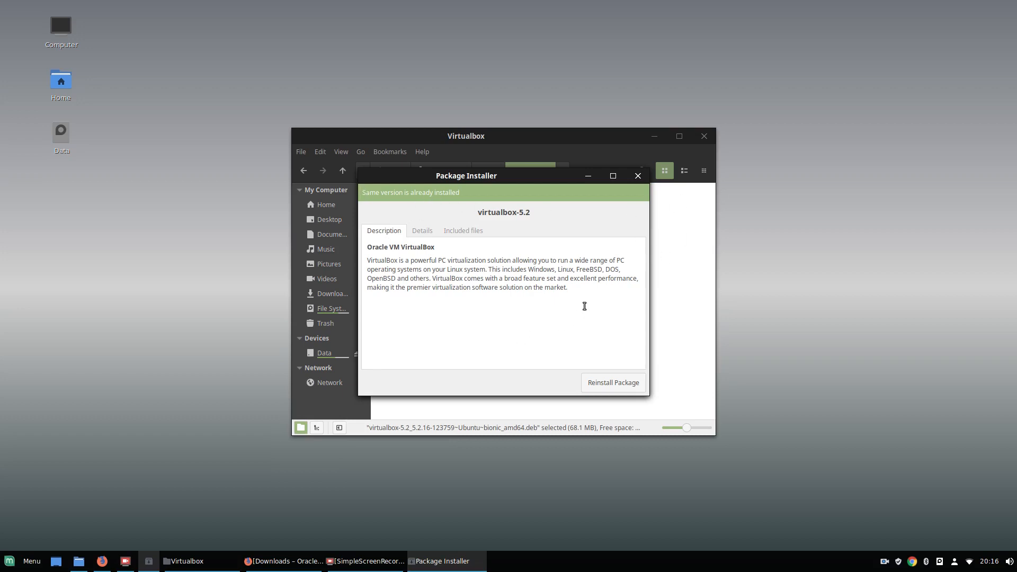
{"action": "left_click", "coordinate": [638, 176]}
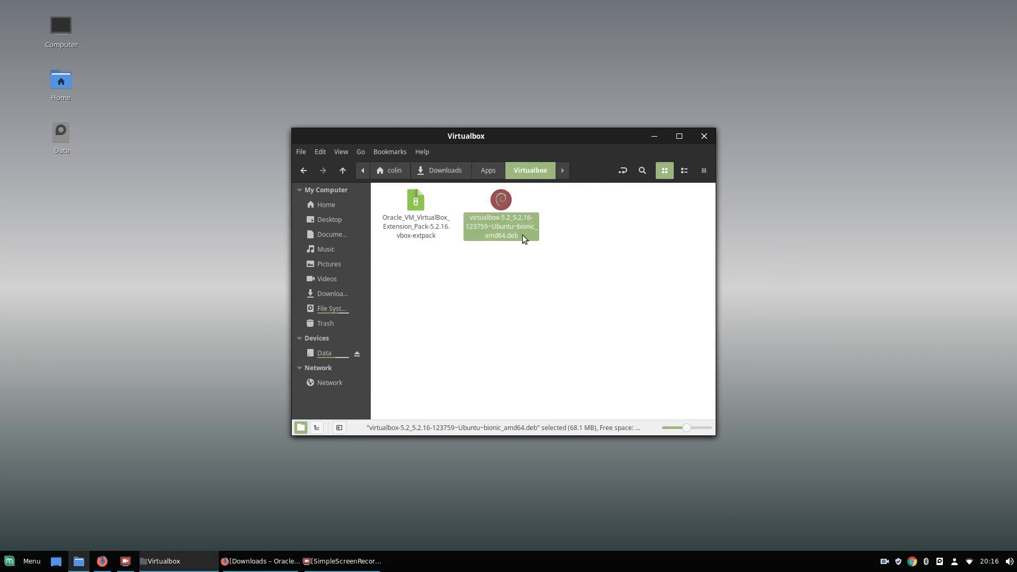
Minimise Nemo and launch Oracle VM VirtualBox by searching 'virt' in the Mint menu.
{"action": "left_click", "coordinate": [654, 136]}
{"action": "left_click", "coordinate": [3, 567]}
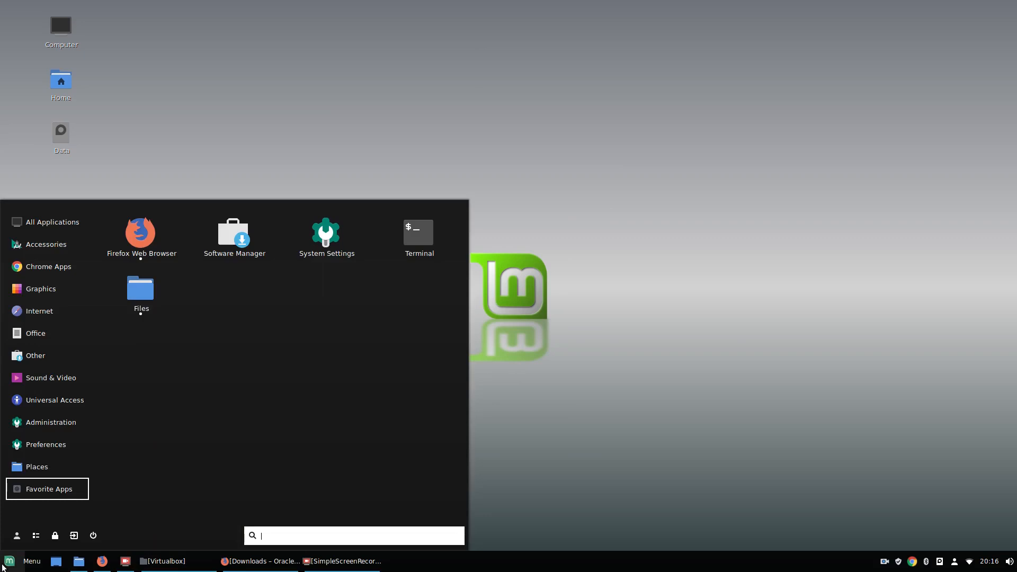
{"action": "type", "text": "virt"}
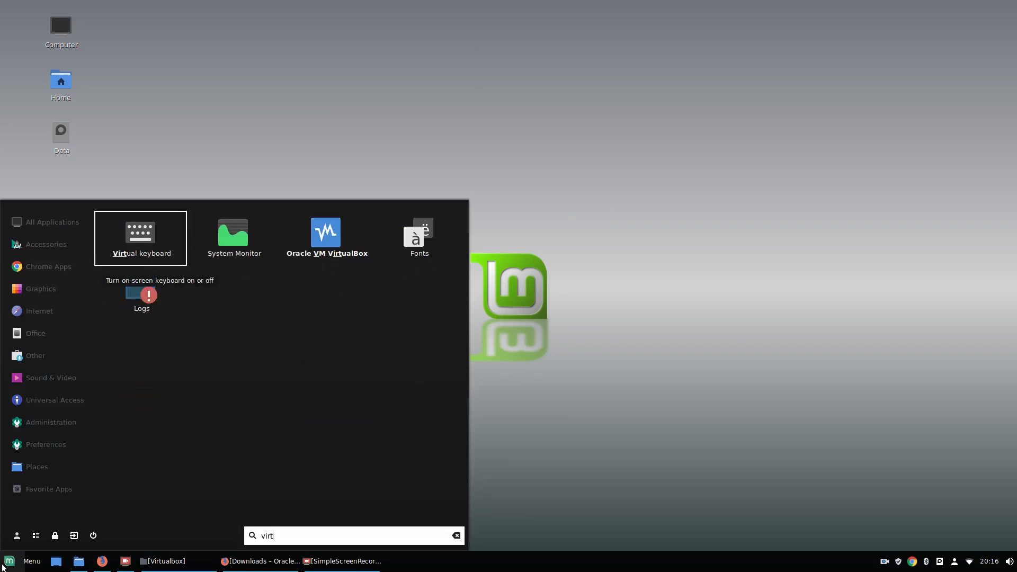
{"action": "key", "text": "Right"}
{"action": "key", "text": "Right"}
{"action": "key", "text": "Right"}
{"action": "key", "text": "Left"}
{"action": "key", "text": "Return"}
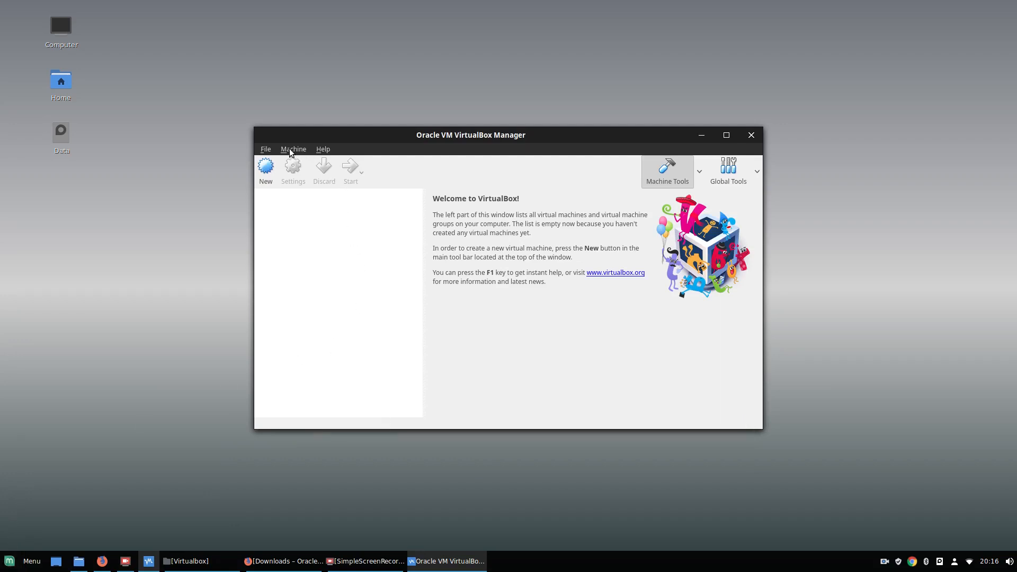
Open VirtualBox Manager's Preferences from the File menu.
{"action": "left_click", "coordinate": [263, 150]}
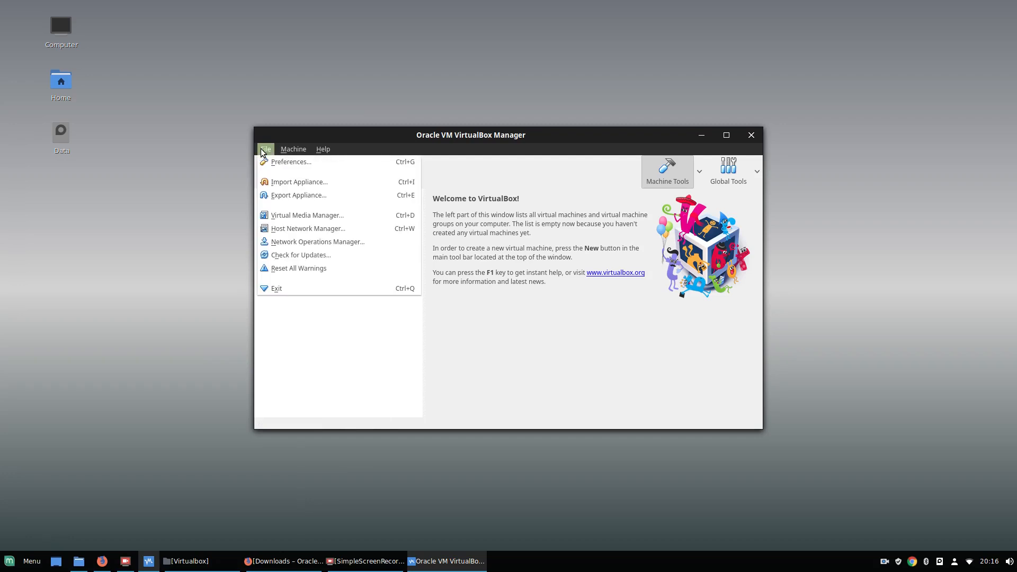
{"action": "mouse_move", "coordinate": [277, 148]}
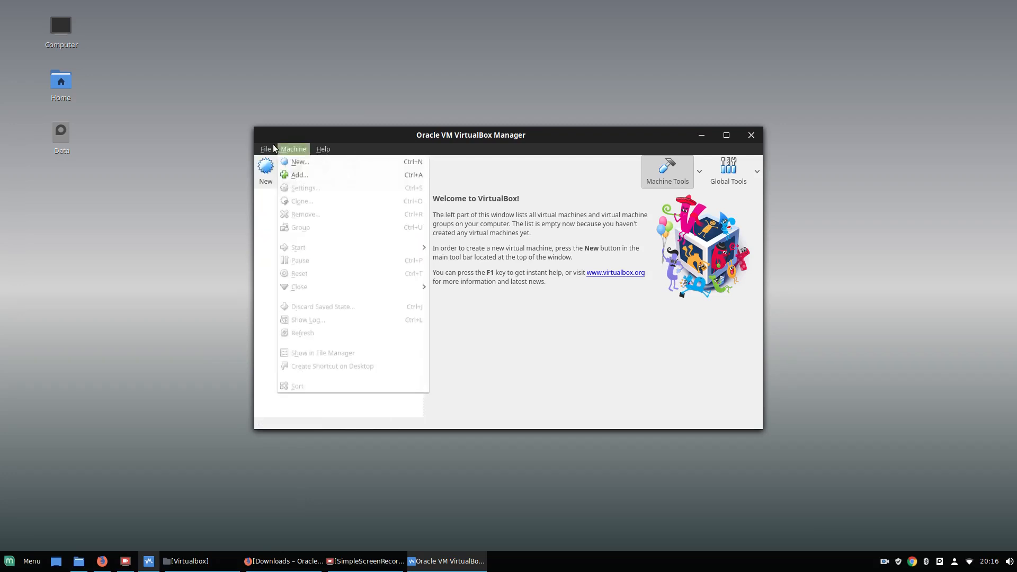
{"action": "left_click", "coordinate": [272, 161]}
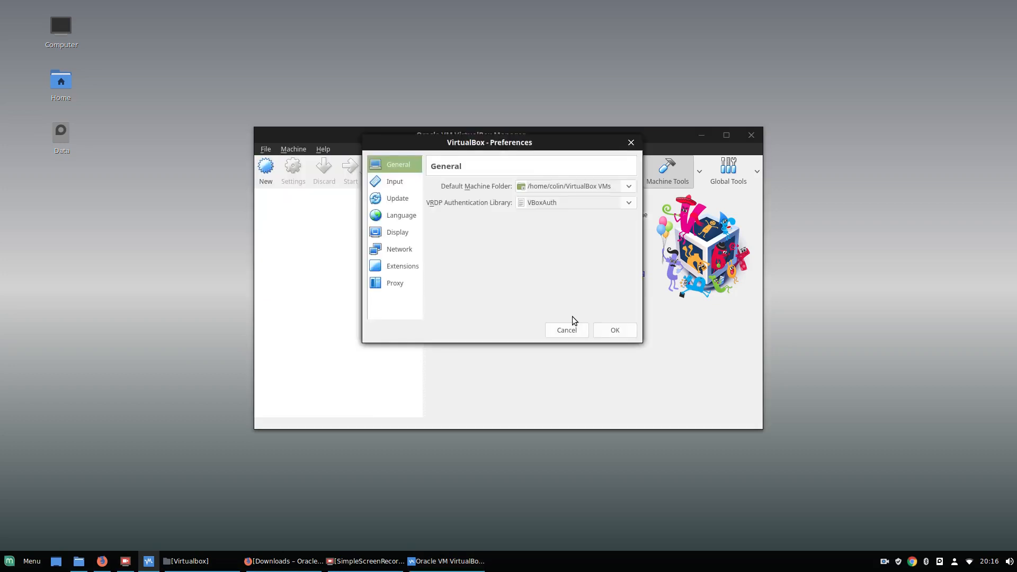
In Preferences > Extensions, add the 5.2.16 .vbox-extpack file from Downloads/Apps/Virtualbox.
{"action": "left_click", "coordinate": [408, 270]}
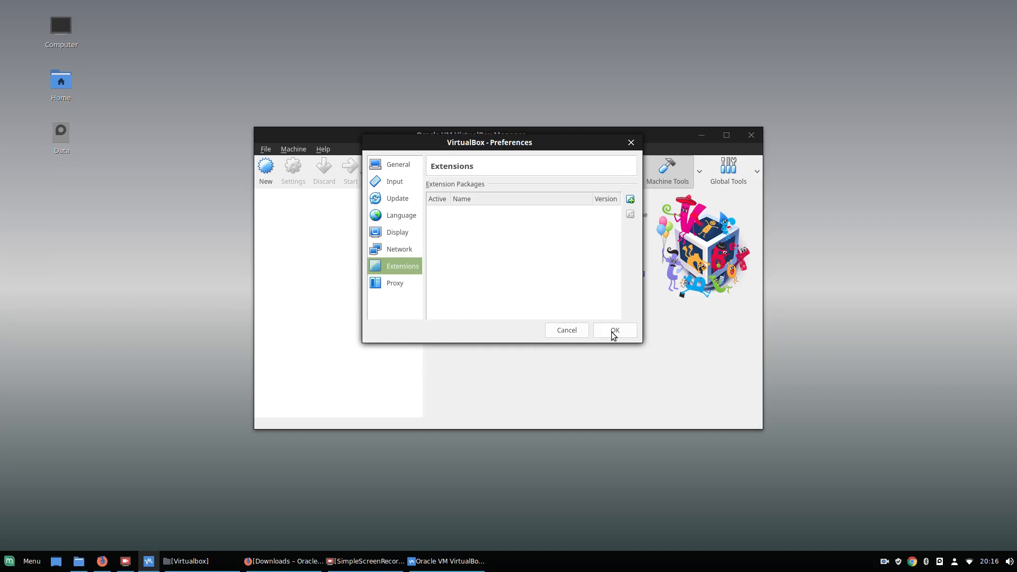
{"action": "left_click", "coordinate": [630, 200]}
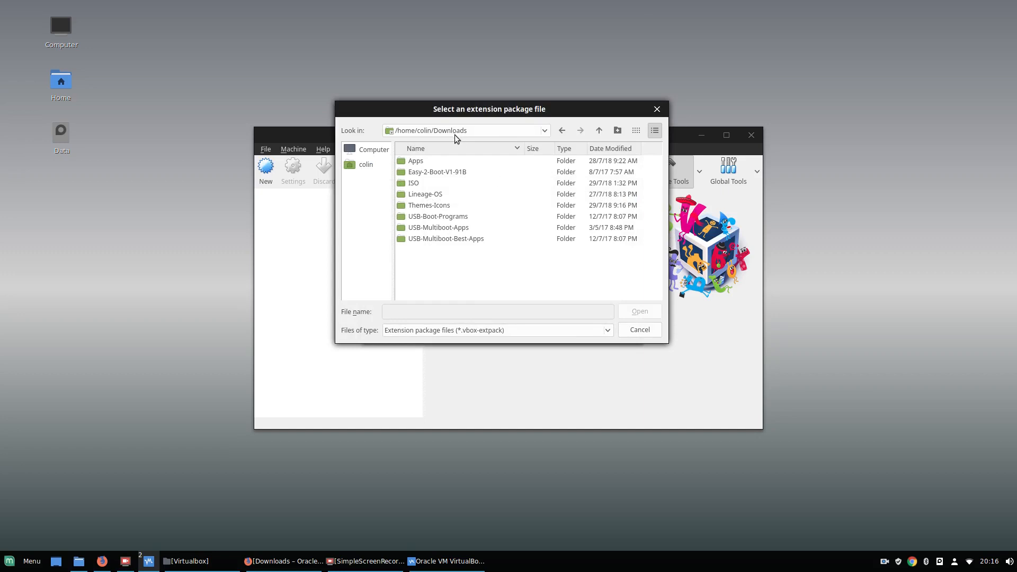
{"action": "double_click", "coordinate": [415, 162]}
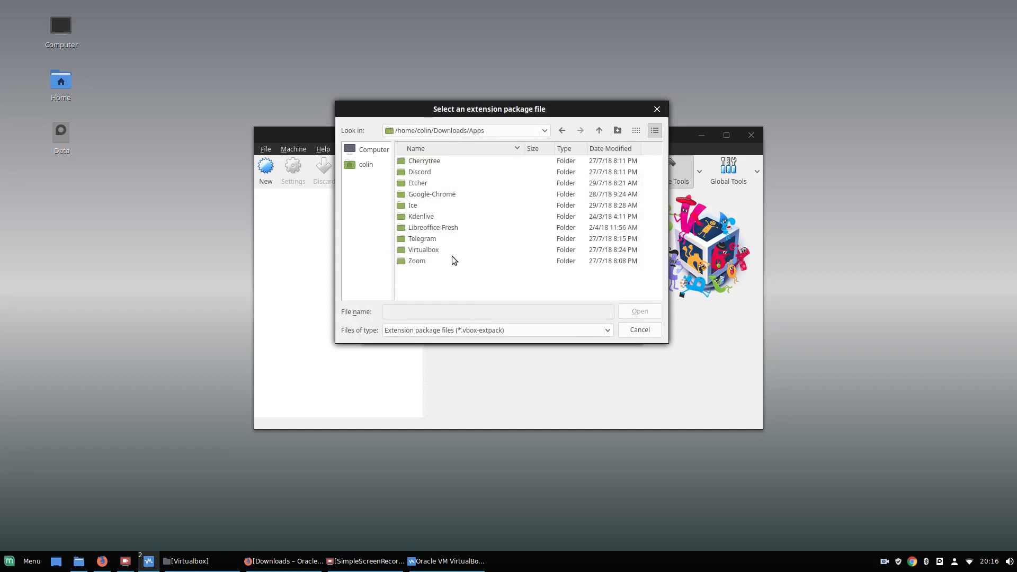
{"action": "double_click", "coordinate": [424, 249]}
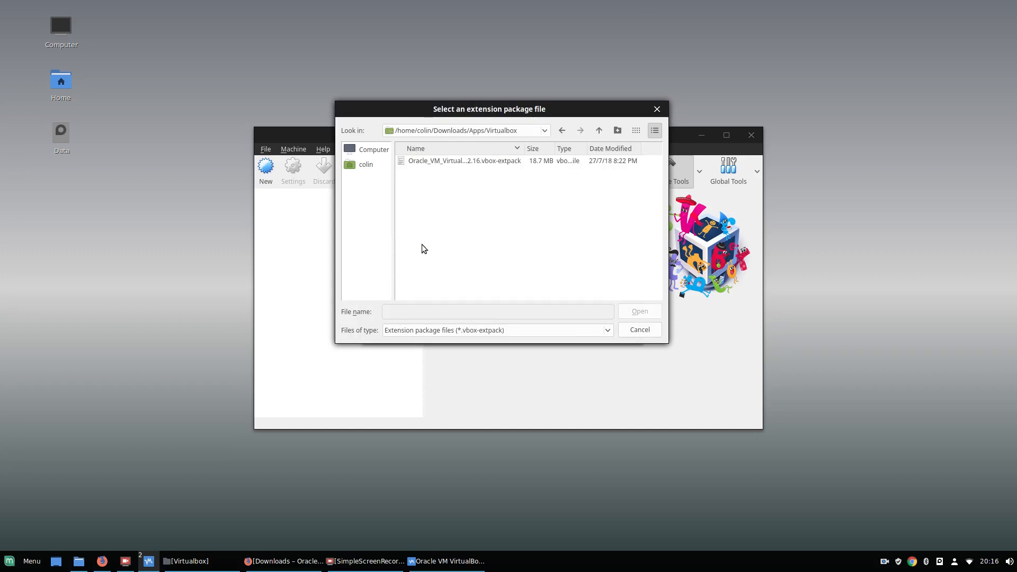
{"action": "left_click", "coordinate": [433, 161]}
{"action": "left_click", "coordinate": [636, 313]}
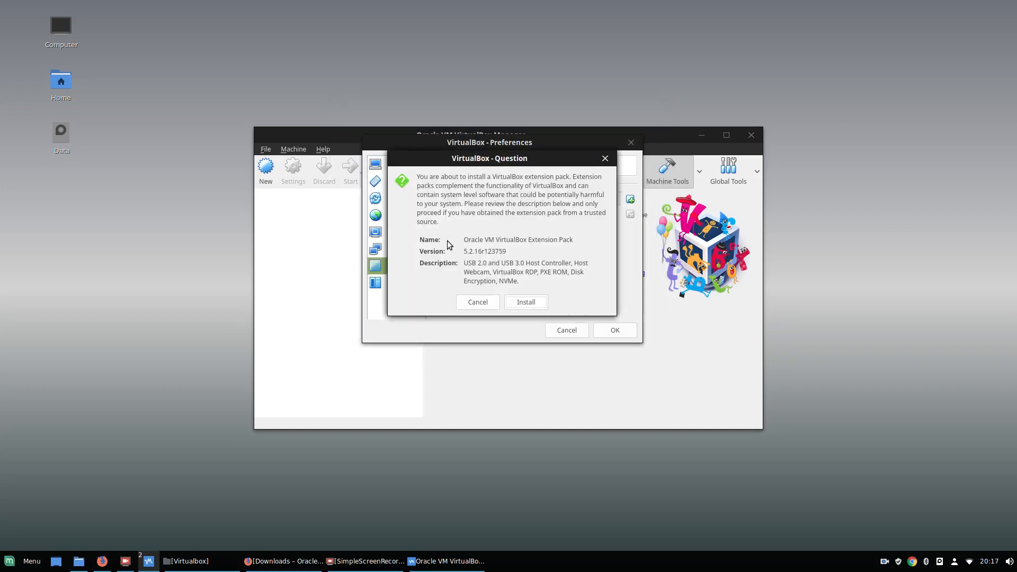
Install the Extension Pack, accepting the licence and authenticating with the password.
{"action": "left_click", "coordinate": [526, 303]}
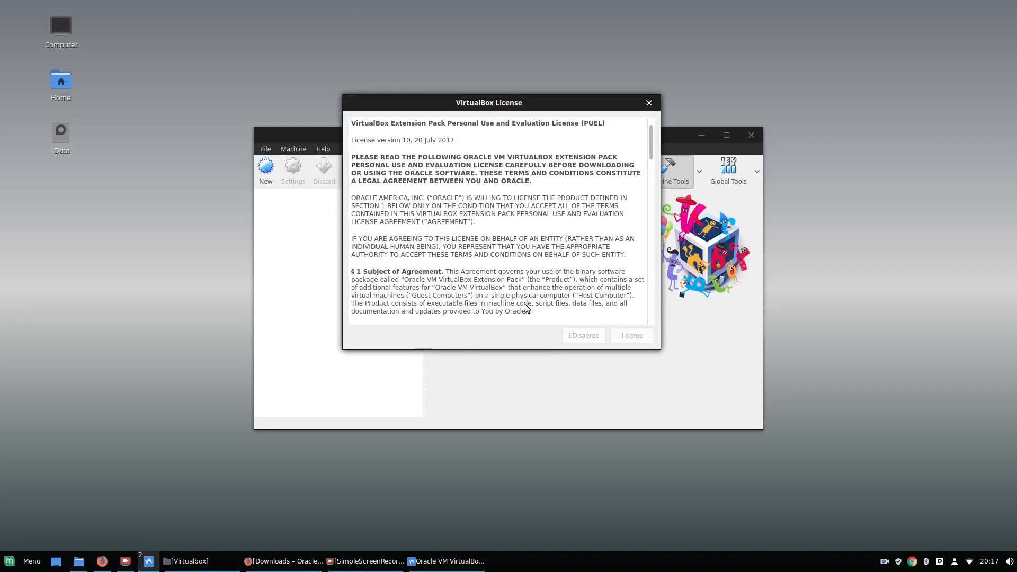
{"action": "scroll", "coordinate": [545, 236], "scroll_direction": "down", "scroll_amount": 20}
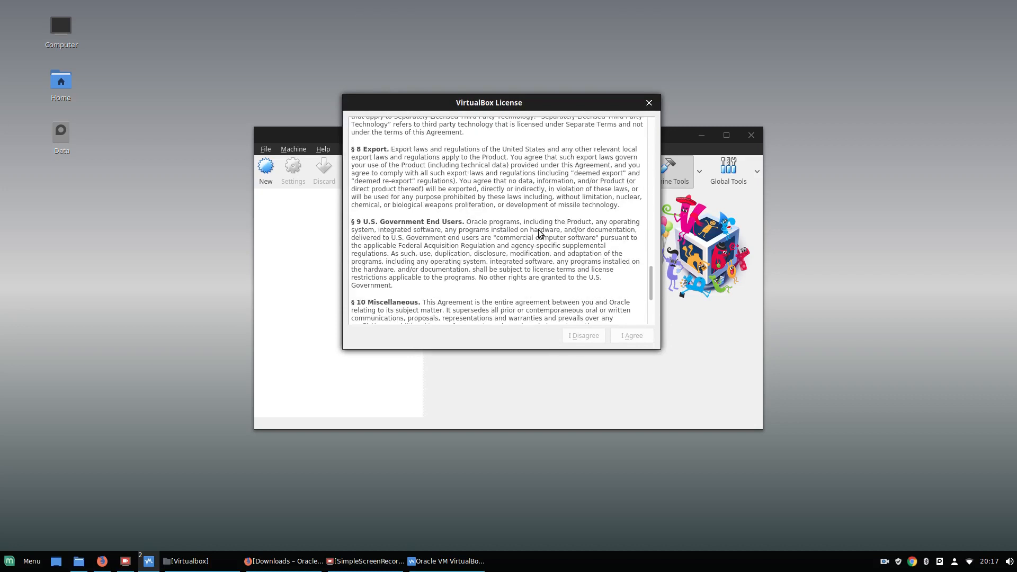
{"action": "left_click", "coordinate": [626, 337]}
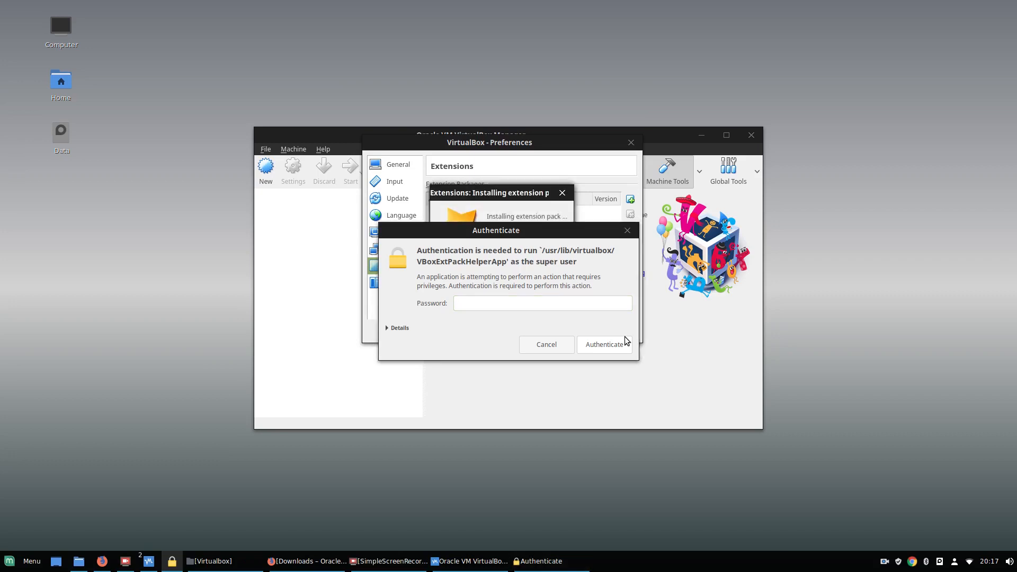
{"action": "left_click", "coordinate": [475, 303]}
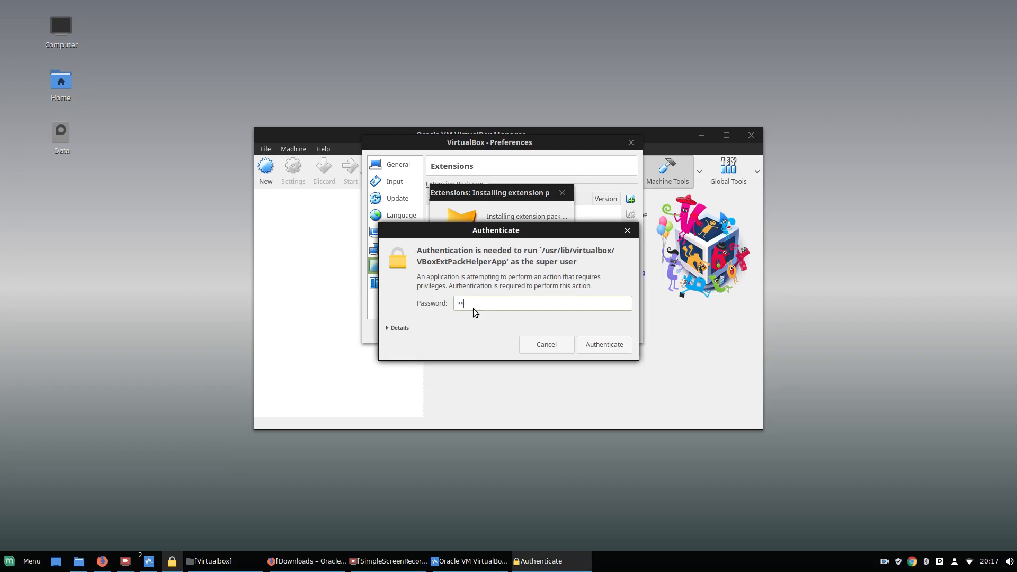
{"action": "key", "text": "Return"}
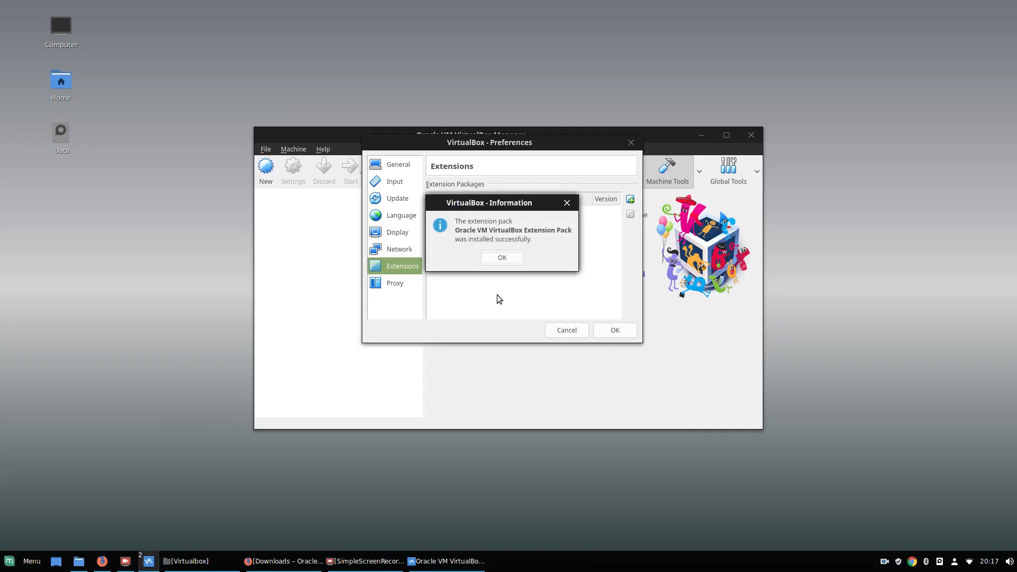
{"action": "left_click", "coordinate": [501, 258]}
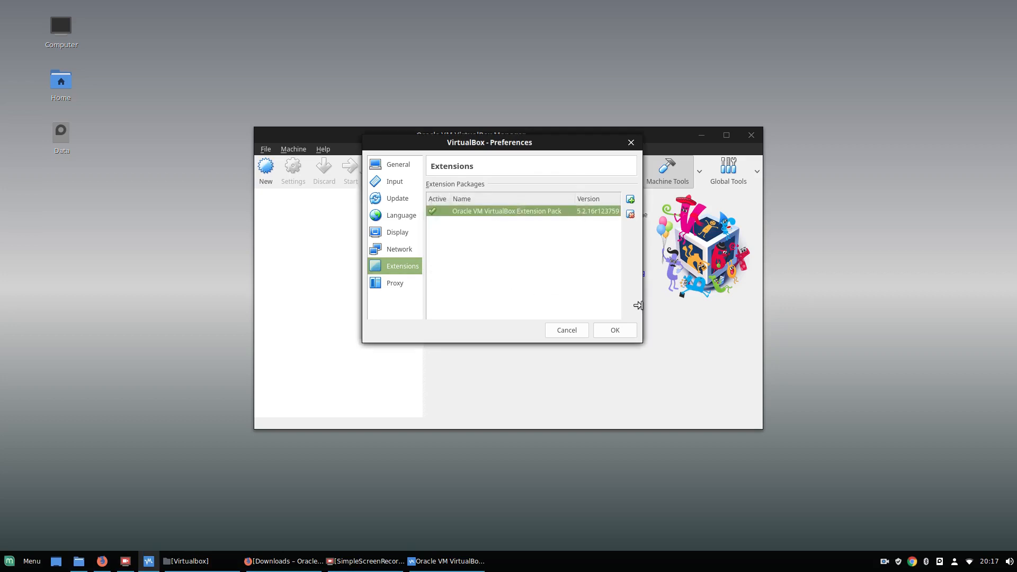
Confirm Preferences with OK and launch Terminal via a 'term' menu search, moving it aside.
{"action": "left_click", "coordinate": [623, 333]}
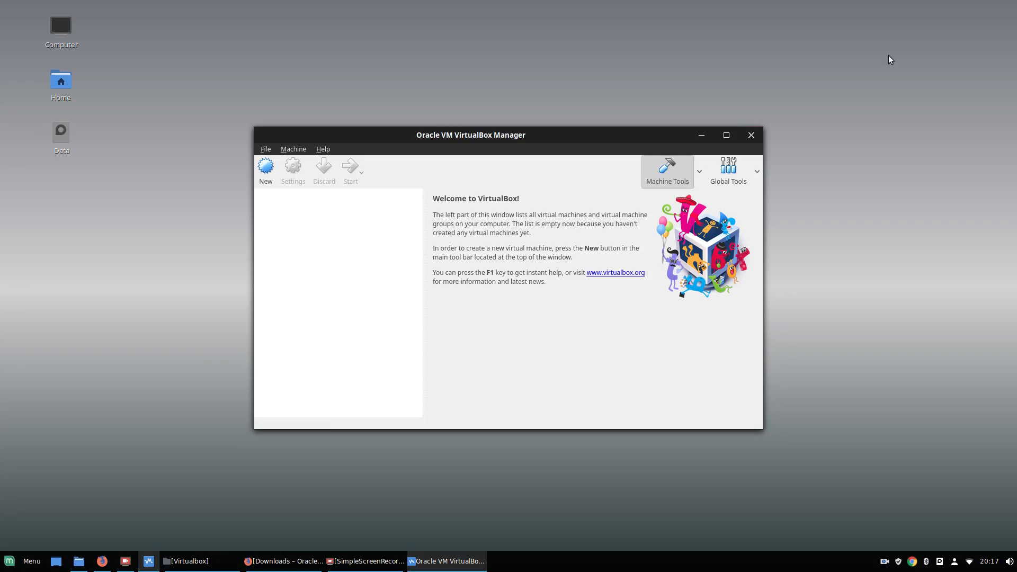
{"action": "left_click", "coordinate": [17, 561]}
{"action": "type", "text": "term"}
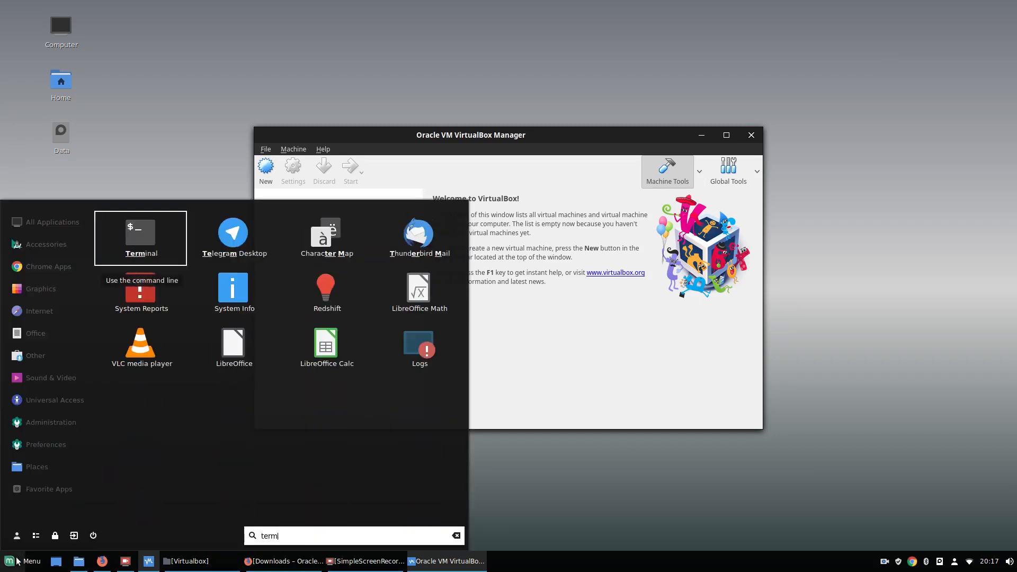
{"action": "key", "text": "Return"}
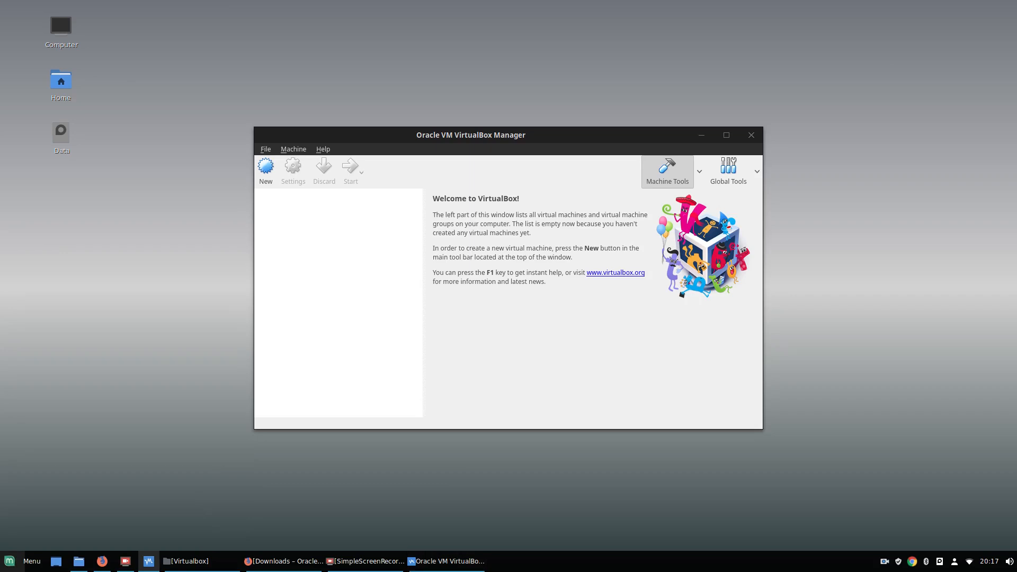
{"action": "mouse_move", "coordinate": [551, 172]}
{"action": "left_mouse_down"}
{"action": "mouse_move", "coordinate": [598, 196]}
{"action": "mouse_move", "coordinate": [802, 202]}
{"action": "mouse_move", "coordinate": [711, 152]}
{"action": "mouse_move", "coordinate": [739, 268]}
{"action": "mouse_move", "coordinate": [706, 288]}
{"action": "mouse_move", "coordinate": [691, 229]}
{"action": "mouse_move", "coordinate": [545, 170]}
{"action": "left_mouse_up"}
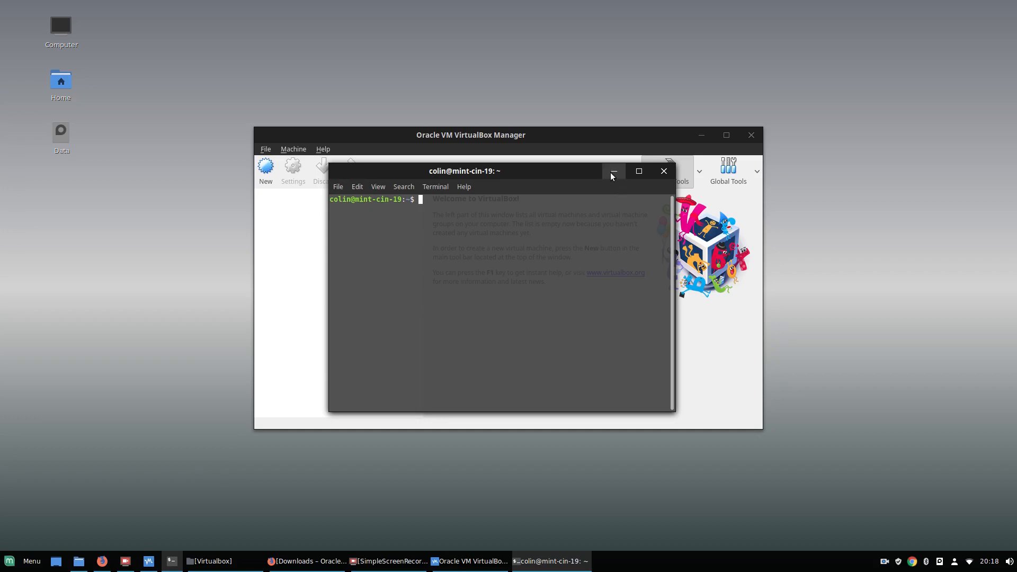
{"action": "left_click", "coordinate": [13, 564]}
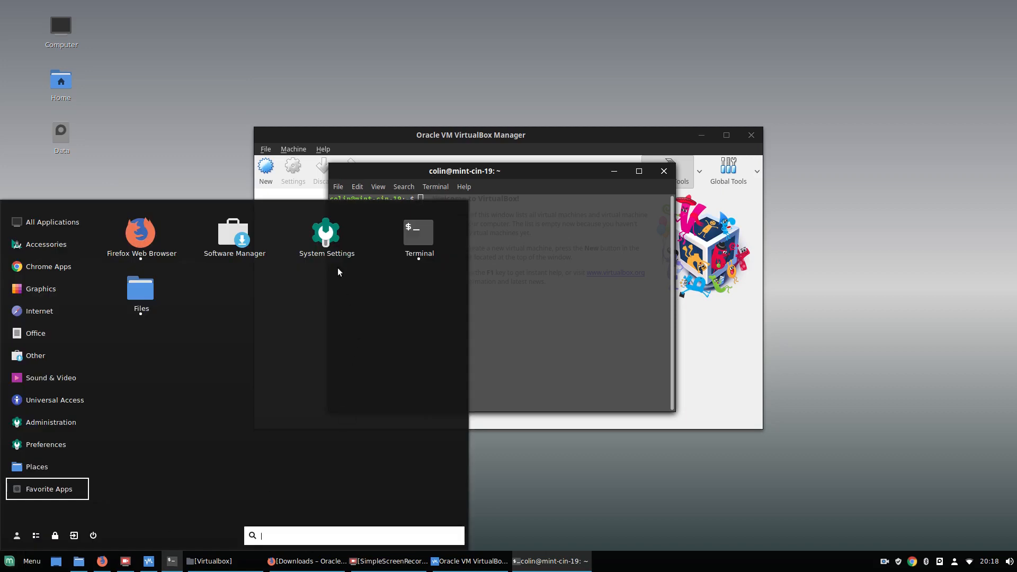
Launch System Settings and arrange it beside the Terminal and VirtualBox Manager windows.
{"action": "left_click", "coordinate": [329, 237]}
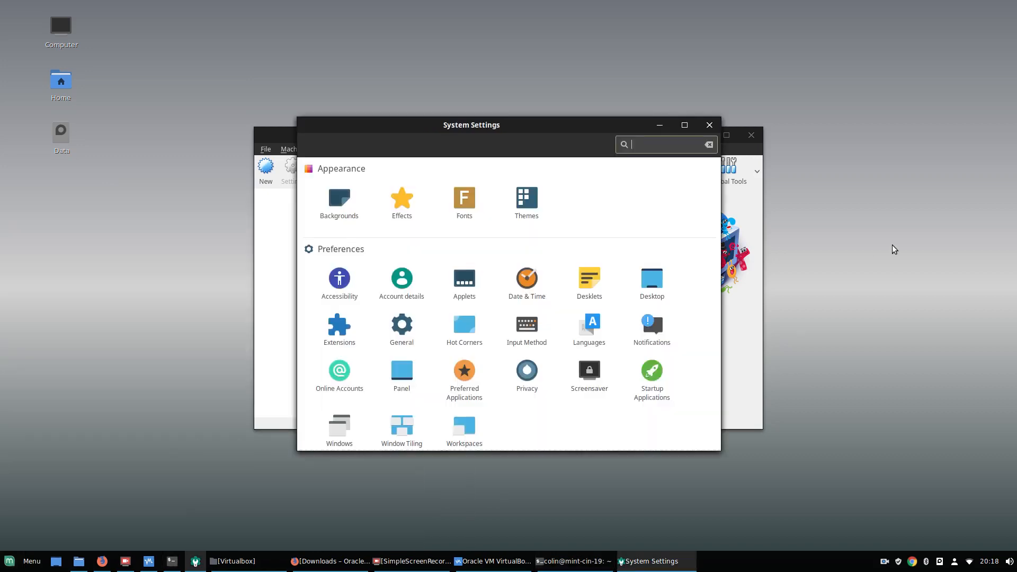
{"action": "left_click_drag", "start_coordinate": [525, 127], "coordinate": [286, 118]}
{"action": "left_click_drag", "start_coordinate": [543, 175], "coordinate": [770, 177]}
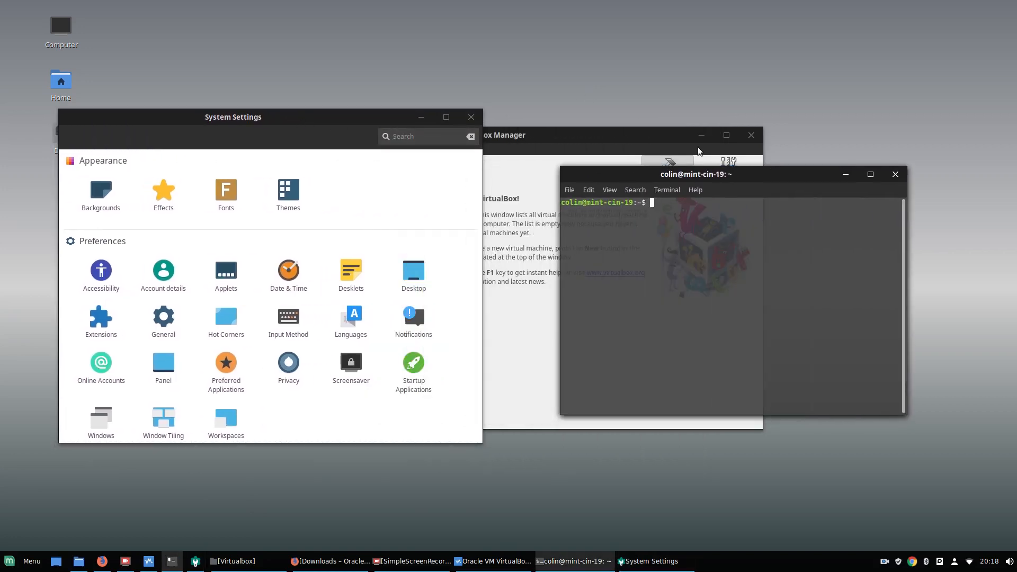
{"action": "left_click_drag", "start_coordinate": [570, 135], "coordinate": [651, 109]}
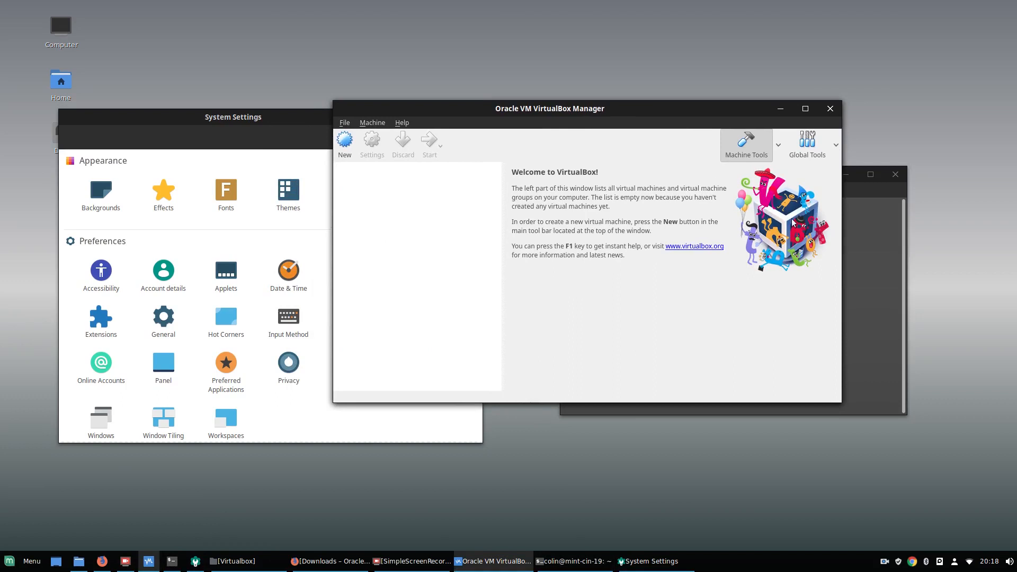
{"action": "left_click", "coordinate": [865, 234]}
{"action": "left_click", "coordinate": [683, 111]}
Close VirtualBox Manager and start Users and Groups from Administration.
{"action": "left_click", "coordinate": [828, 110]}
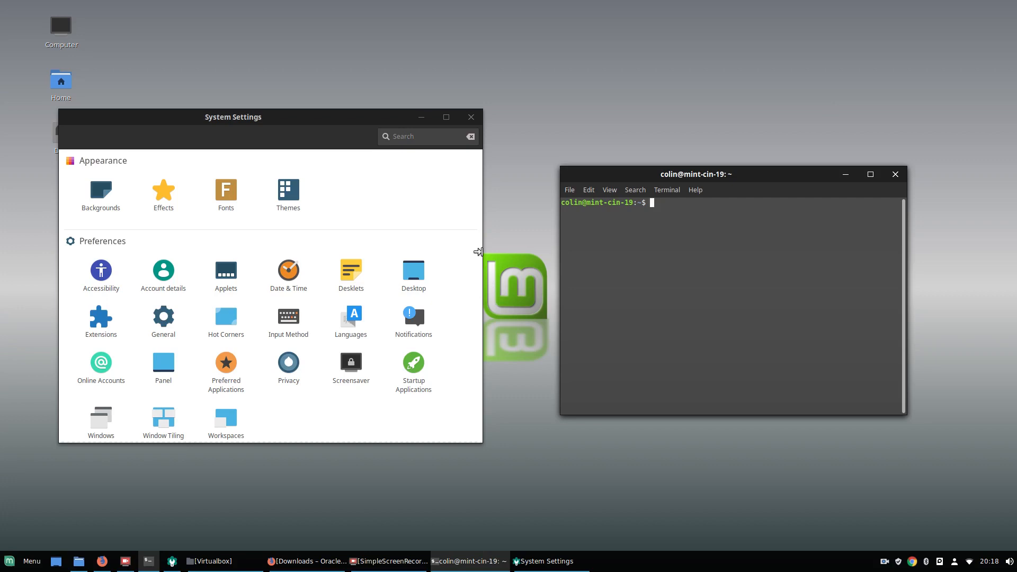
{"action": "scroll", "coordinate": [307, 333], "scroll_direction": "down", "scroll_amount": 5}
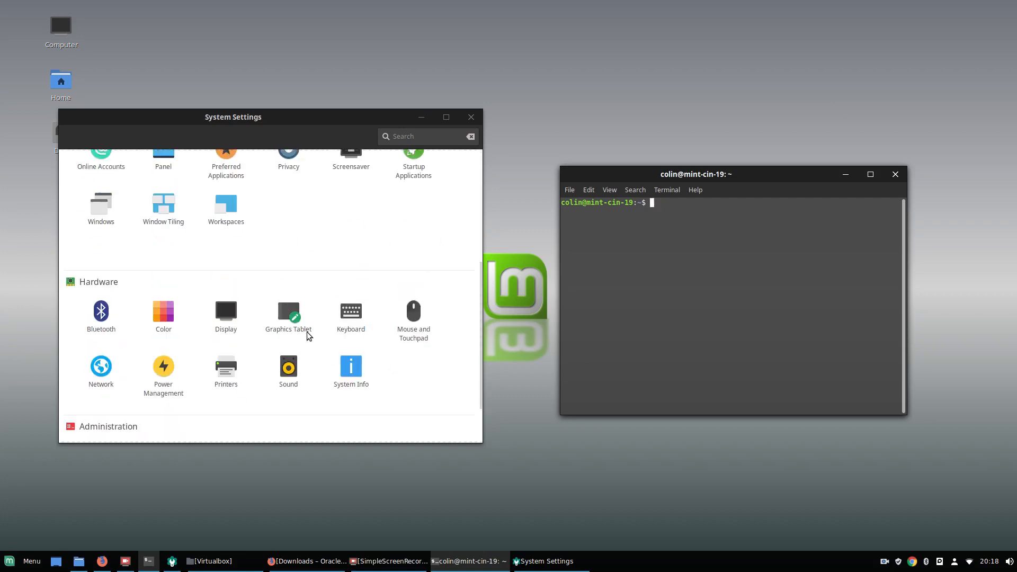
{"action": "left_click", "coordinate": [354, 397]}
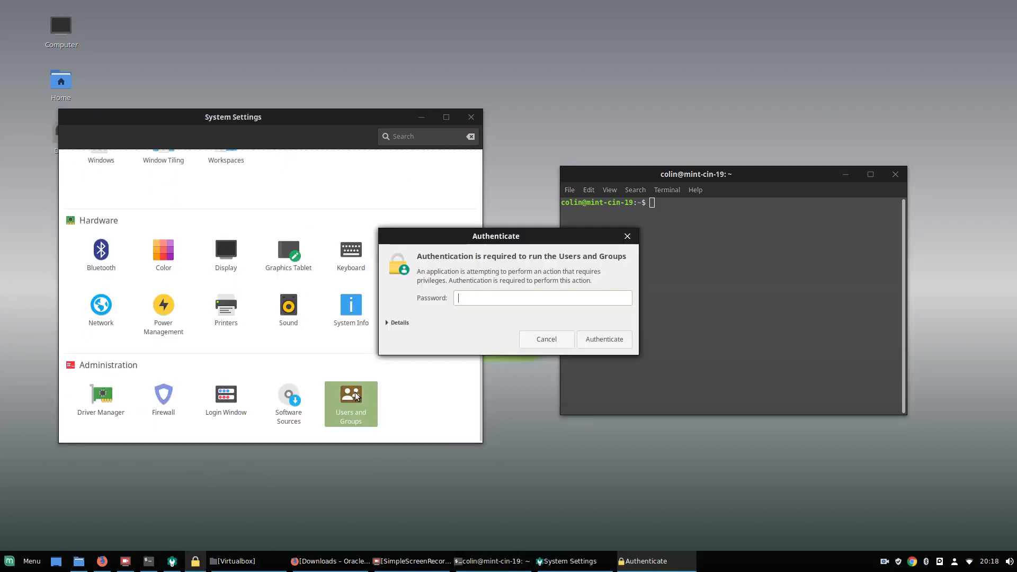
Authenticate, review the account's group checklist (sudo ticked, vboxusers not), and cancel unchanged.
{"action": "type", "text": "********"}
{"action": "key", "text": "Return"}
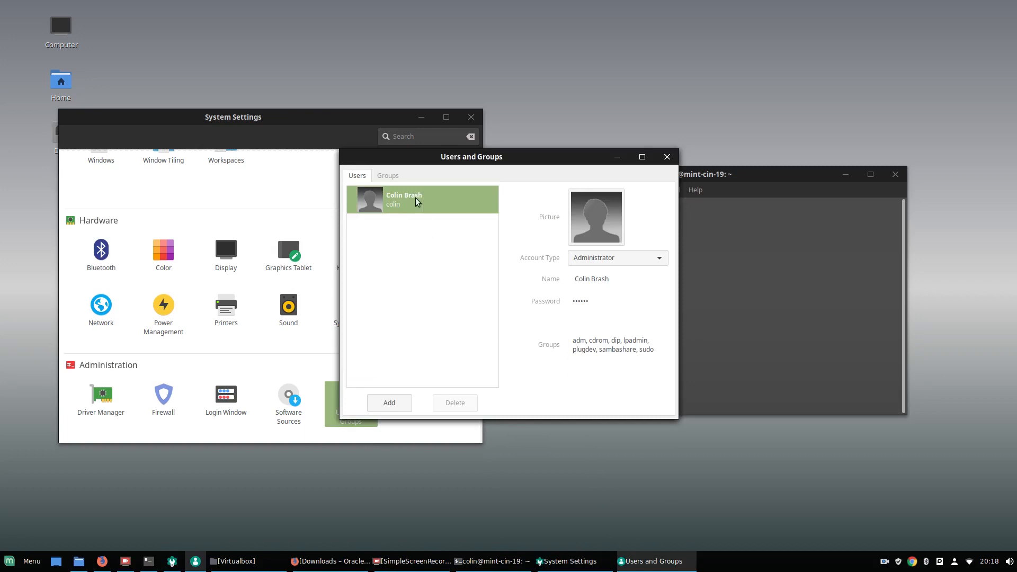
{"action": "left_click", "coordinate": [620, 345]}
{"action": "scroll", "coordinate": [535, 301], "scroll_direction": "down", "scroll_amount": 10}
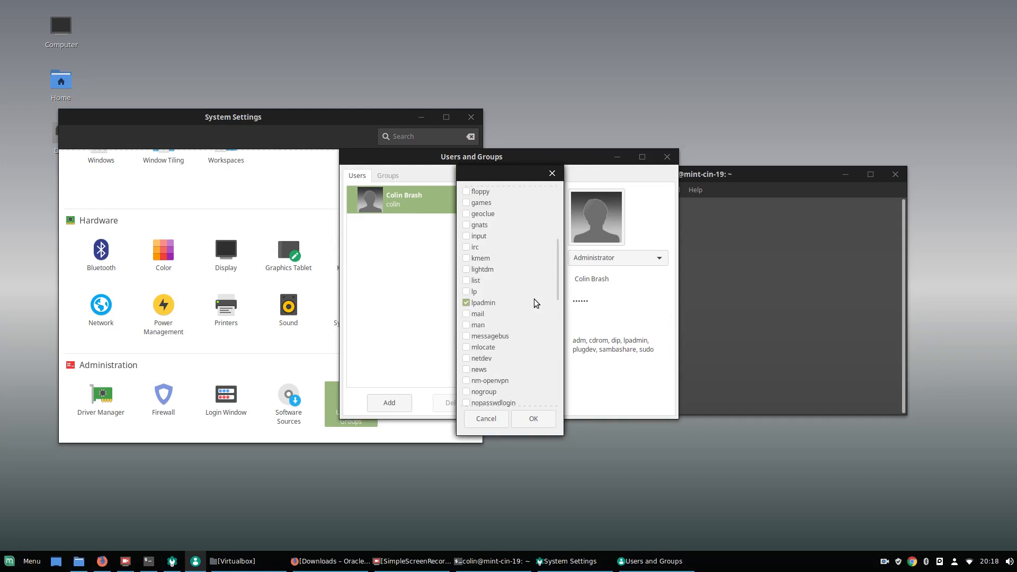
{"action": "scroll", "coordinate": [536, 302], "scroll_direction": "down", "scroll_amount": 5}
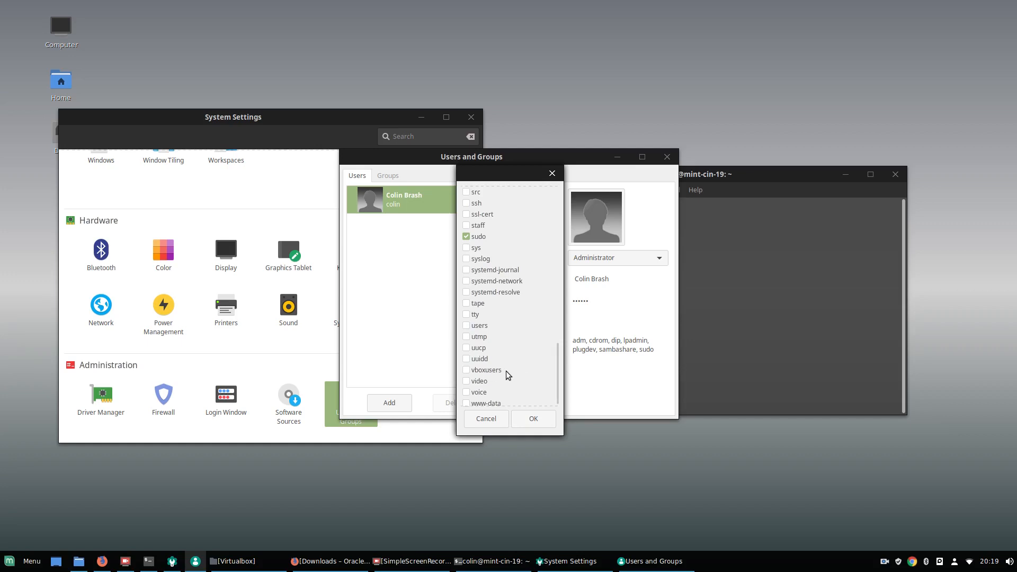
{"action": "scroll", "coordinate": [508, 375], "scroll_direction": "down", "scroll_amount": 1}
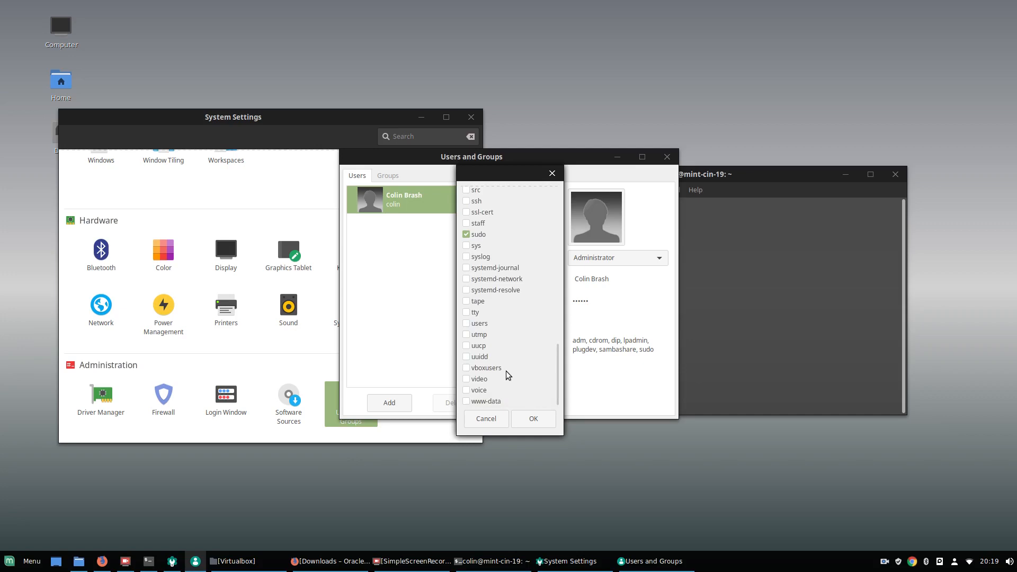
{"action": "scroll", "coordinate": [508, 375], "scroll_direction": "up", "scroll_amount": 1}
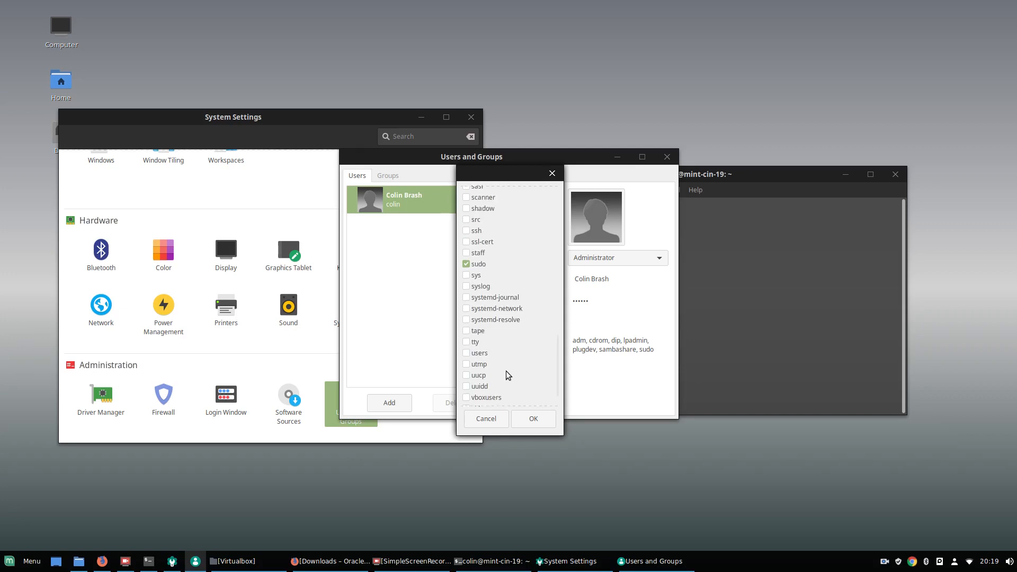
{"action": "scroll", "coordinate": [508, 375], "scroll_direction": "up", "scroll_amount": 1}
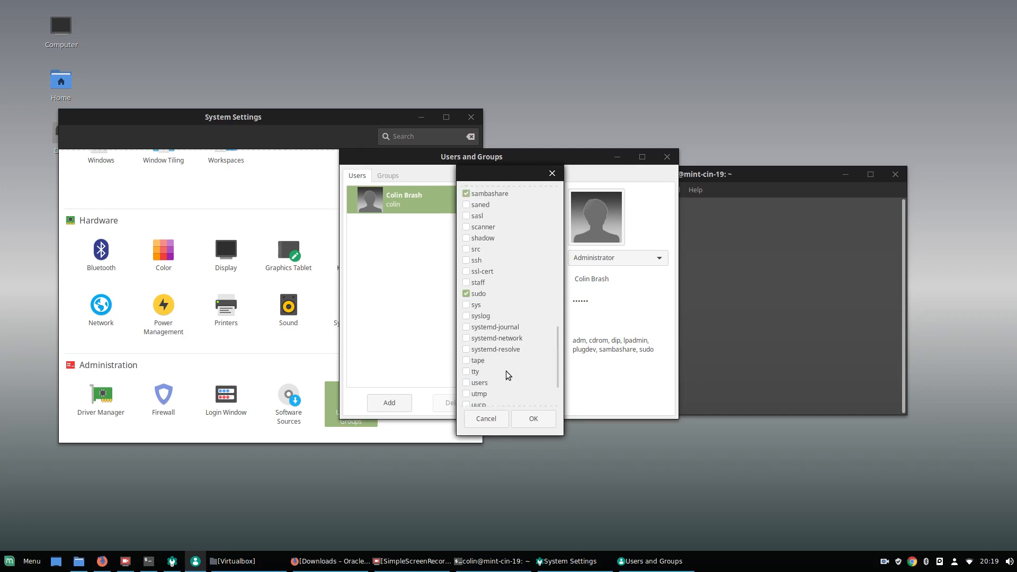
{"action": "scroll", "coordinate": [503, 349], "scroll_direction": "up", "scroll_amount": 3}
{"action": "scroll", "coordinate": [503, 349], "scroll_direction": "up", "scroll_amount": 9}
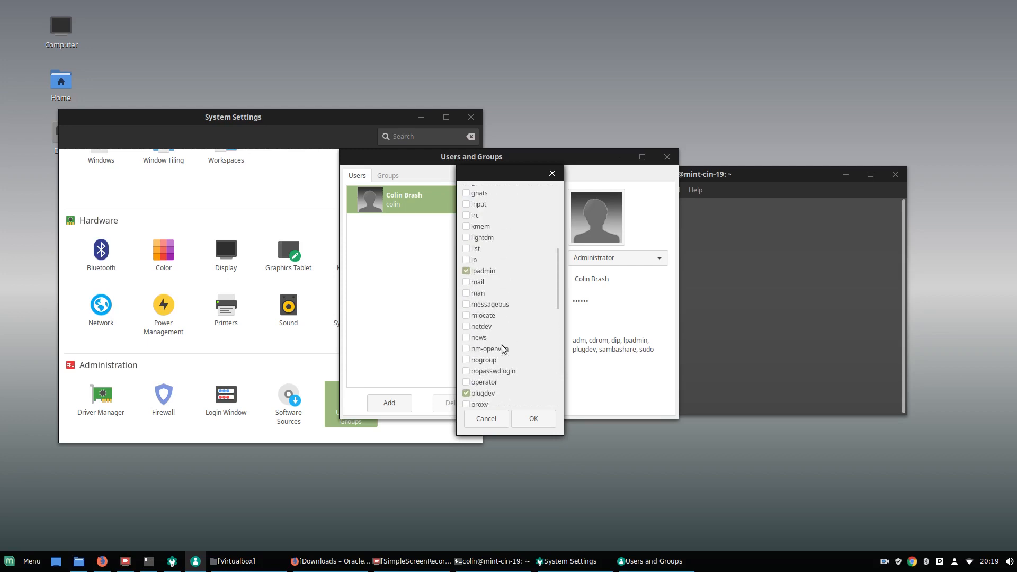
{"action": "scroll", "coordinate": [503, 349], "scroll_direction": "up", "scroll_amount": 4}
{"action": "scroll", "coordinate": [503, 349], "scroll_direction": "down", "scroll_amount": 6}
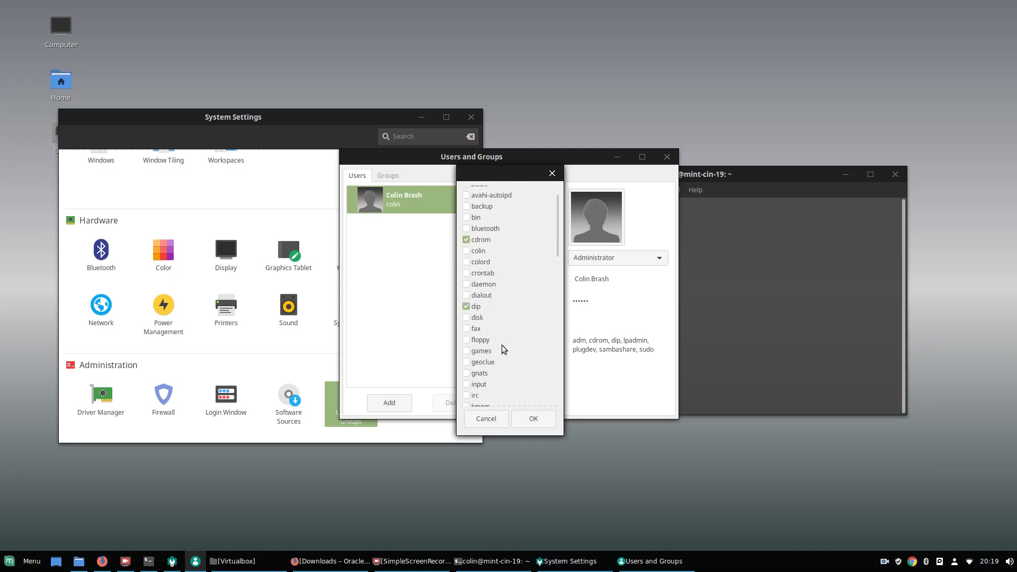
{"action": "scroll", "coordinate": [503, 349], "scroll_direction": "down", "scroll_amount": 10}
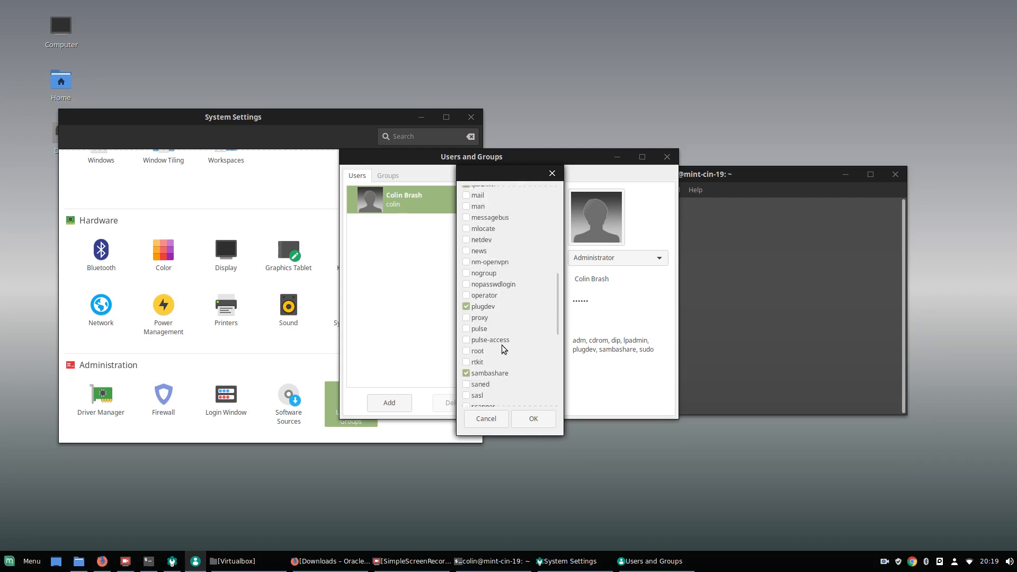
{"action": "scroll", "coordinate": [503, 349], "scroll_direction": "down", "scroll_amount": 3}
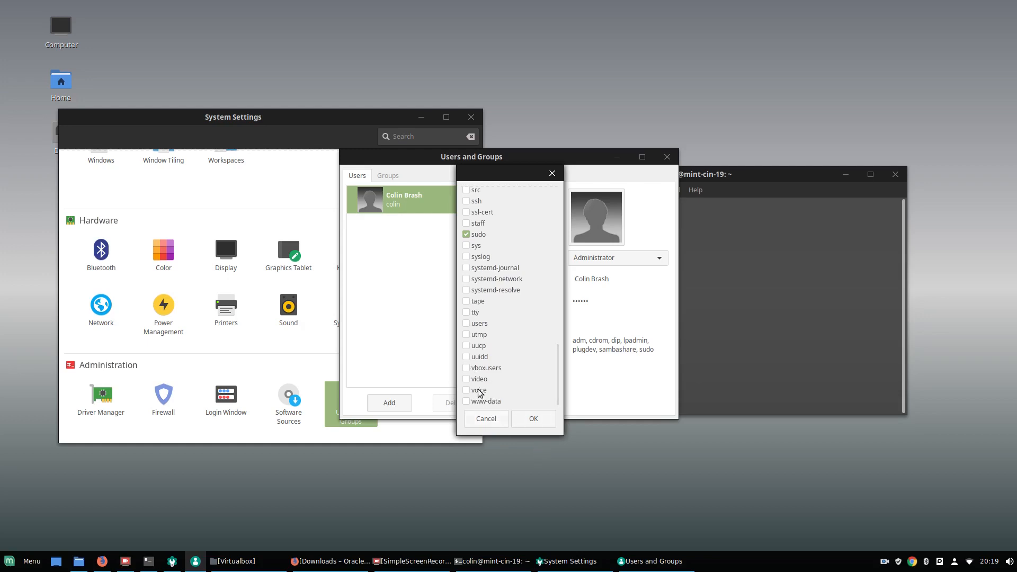
{"action": "left_click", "coordinate": [474, 412]}
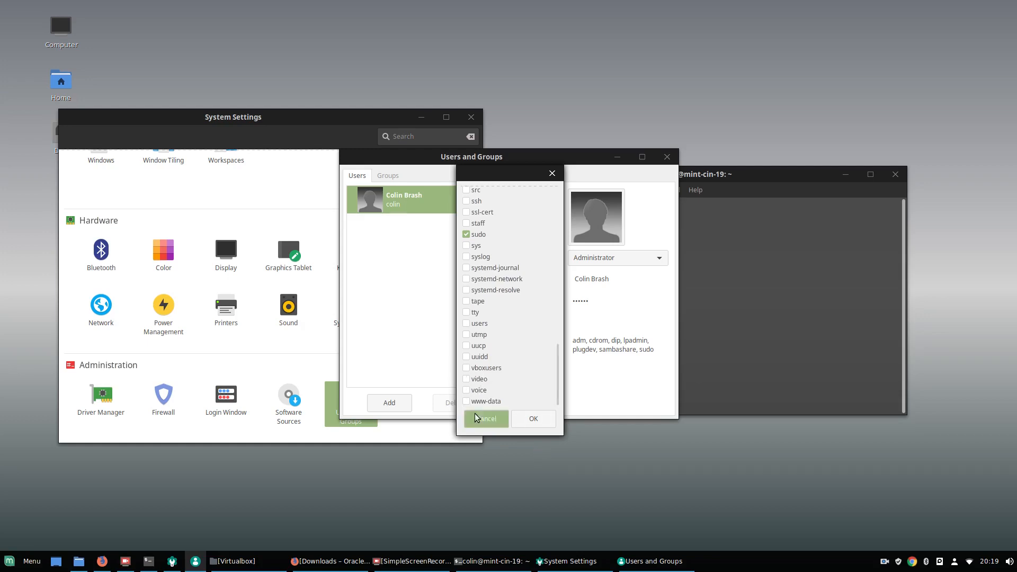
Run 'sudo usermod -a -G vboxusers' in Terminal for the current user's account.
{"action": "left_click", "coordinate": [760, 179]}
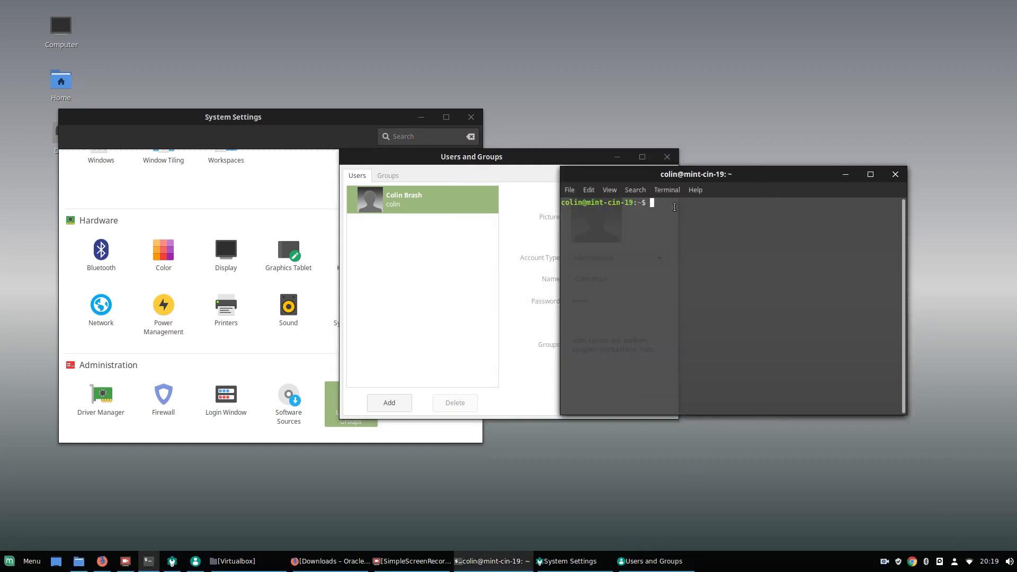
{"action": "type", "text": "sudo usermod -a -G vb"}
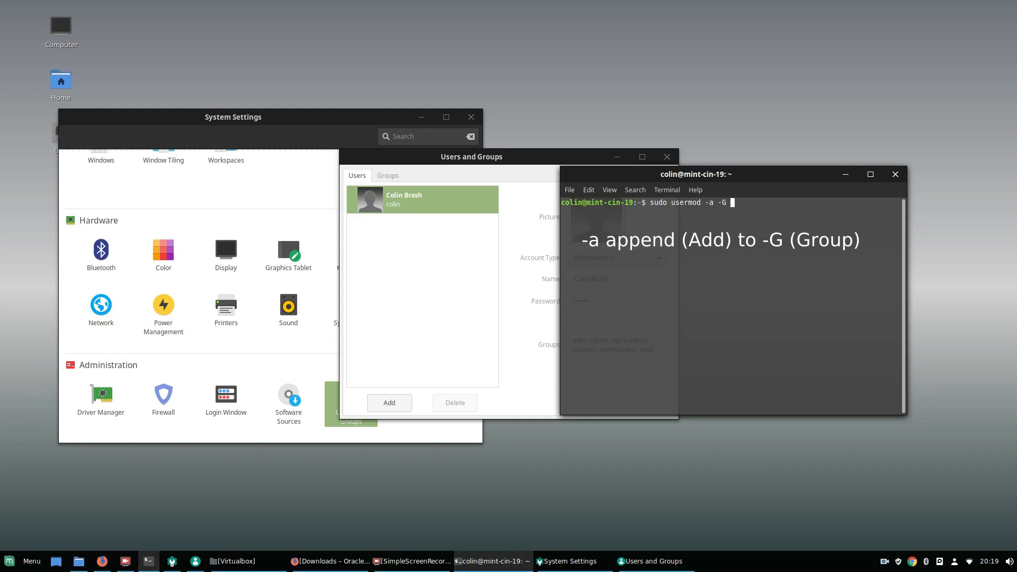
{"action": "type", "text": "oxuser"}
{"action": "type", "text": "s "}
{"action": "type", "text": "colin"}
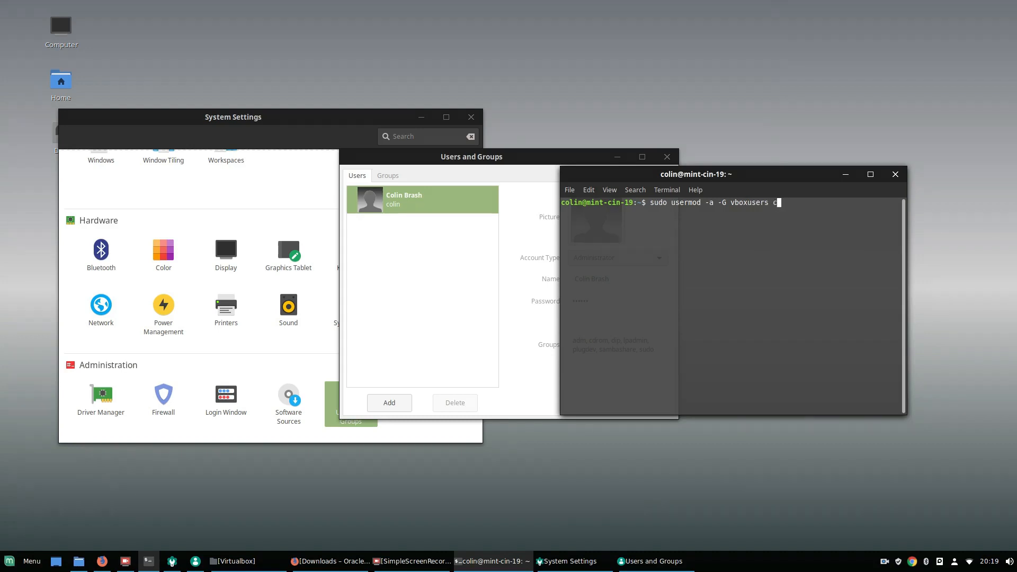
{"action": "key", "text": "Return"}
{"action": "key", "text": "Return"}
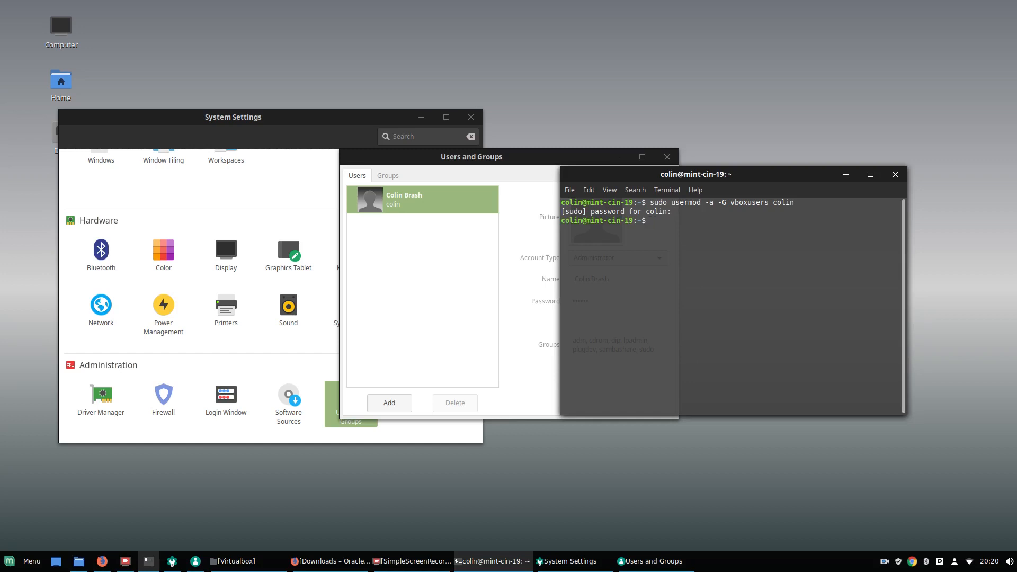
Confirm vboxusers is now checked among the account's groups, then close Users and Groups.
{"action": "left_click", "coordinate": [520, 160]}
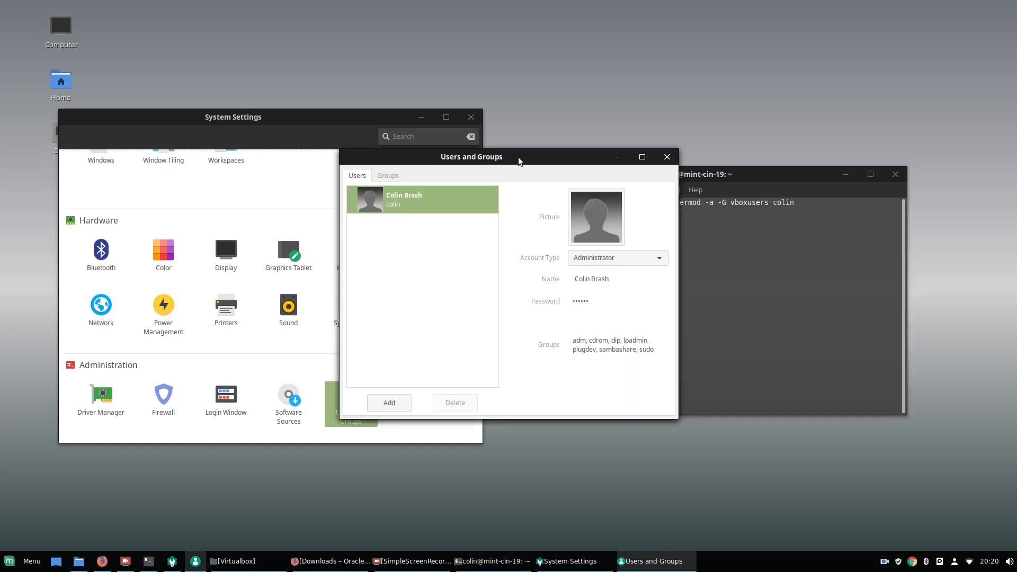
{"action": "left_click_drag", "start_coordinate": [541, 160], "coordinate": [377, 117]}
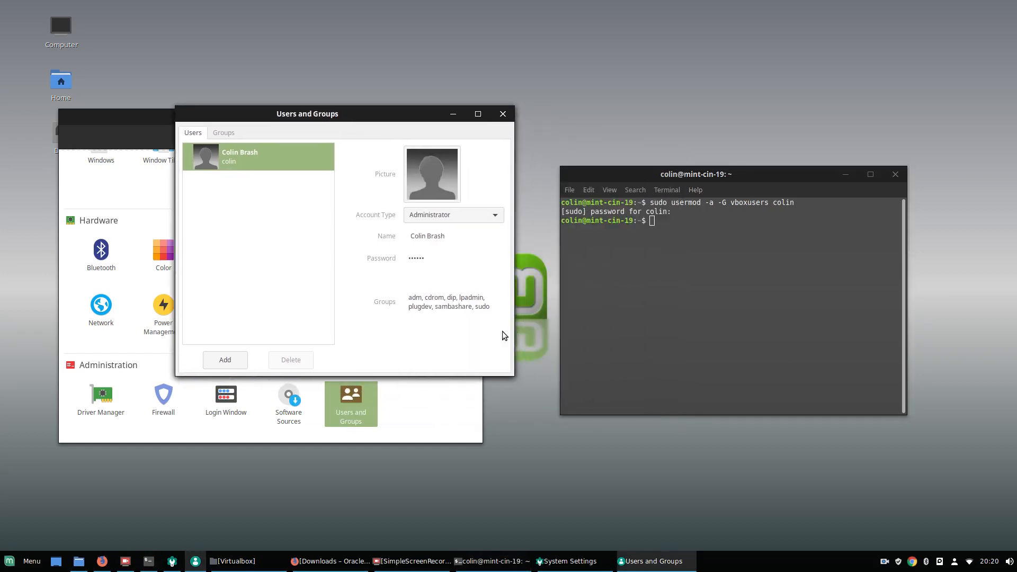
{"action": "left_click", "coordinate": [449, 299]}
{"action": "scroll", "coordinate": [366, 264], "scroll_direction": "down", "scroll_amount": 5}
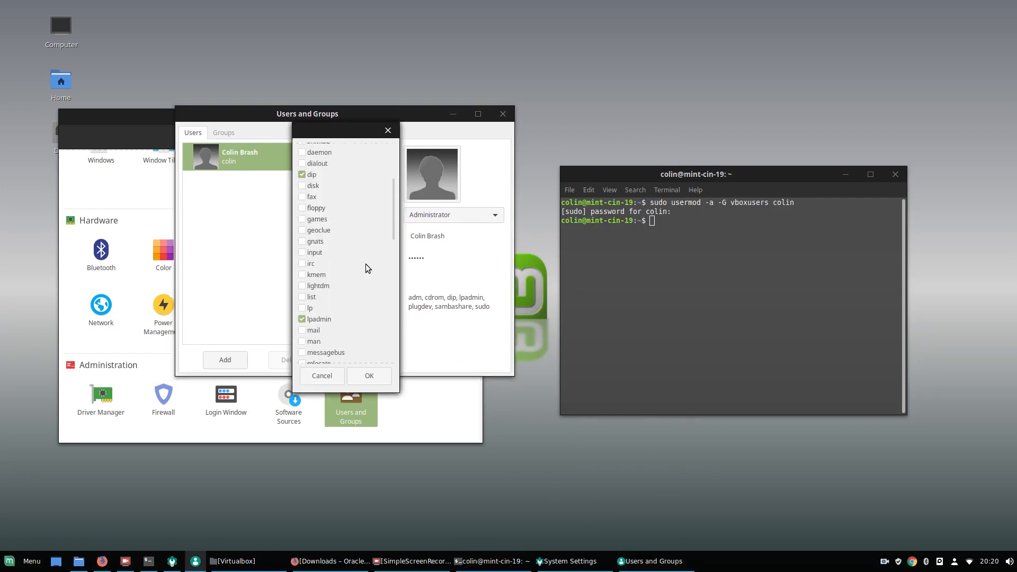
{"action": "scroll", "coordinate": [365, 264], "scroll_direction": "down", "scroll_amount": 3}
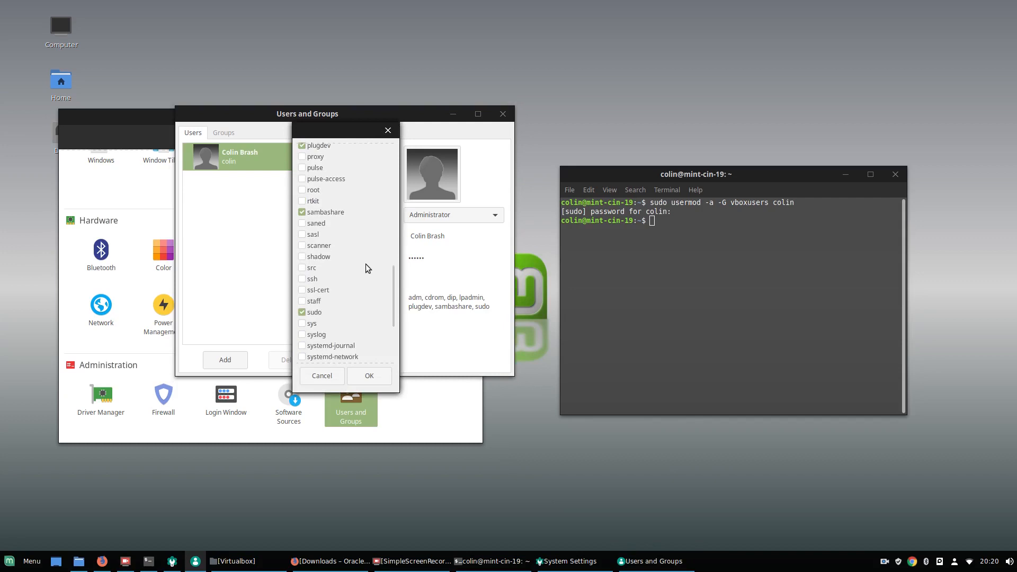
{"action": "scroll", "coordinate": [366, 264], "scroll_direction": "down", "scroll_amount": 4}
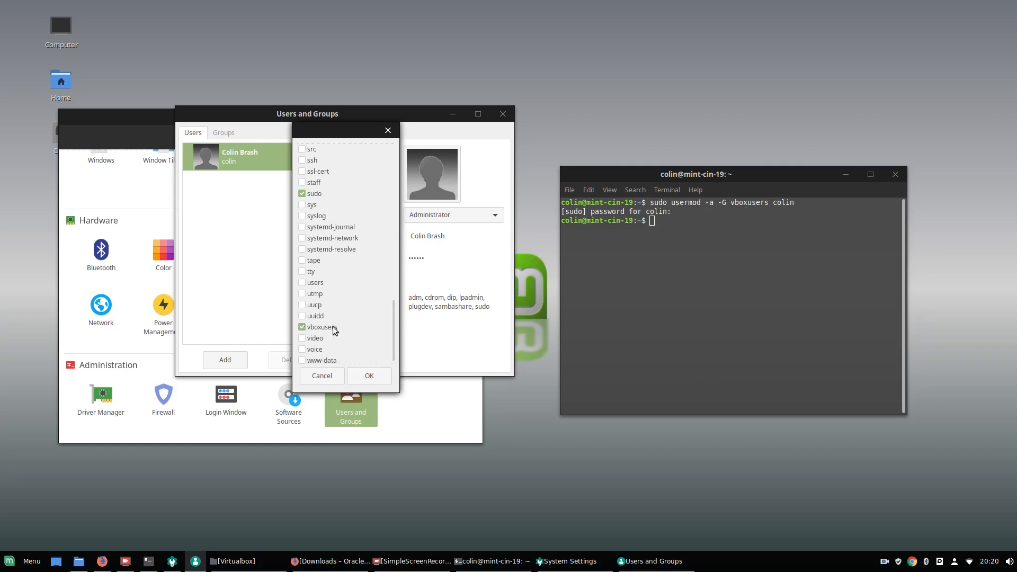
{"action": "scroll", "coordinate": [339, 339], "scroll_direction": "down", "scroll_amount": 1}
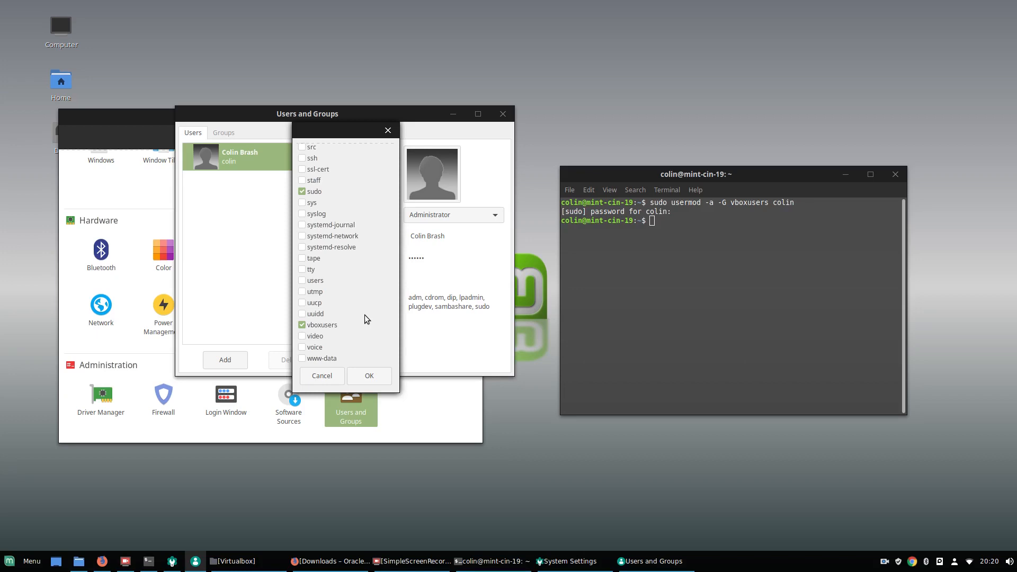
{"action": "scroll", "coordinate": [343, 257], "scroll_direction": "up", "scroll_amount": 1}
{"action": "scroll", "coordinate": [343, 256], "scroll_direction": "down", "scroll_amount": 1}
{"action": "left_click", "coordinate": [369, 375]}
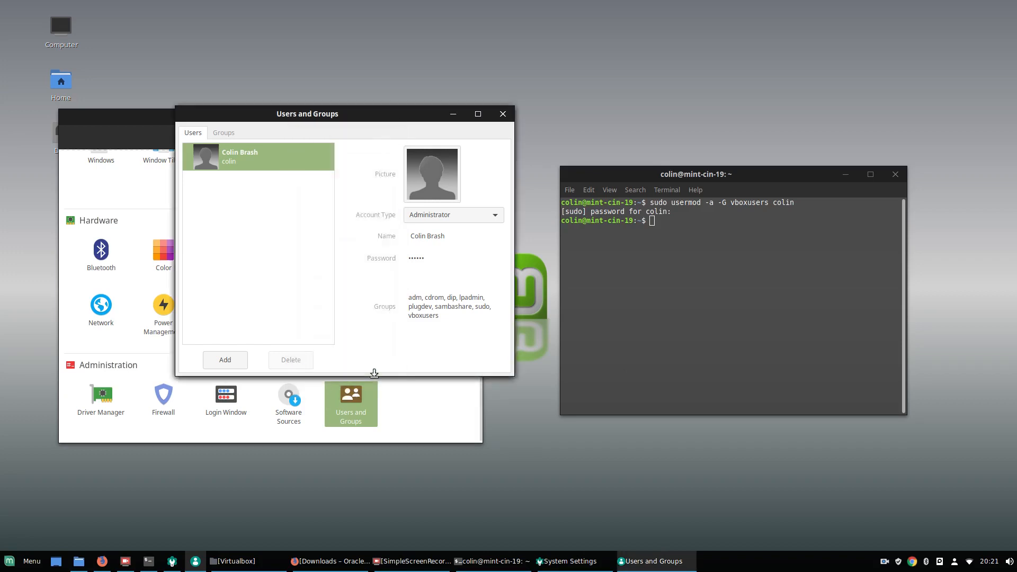
{"action": "left_click", "coordinate": [502, 116]}
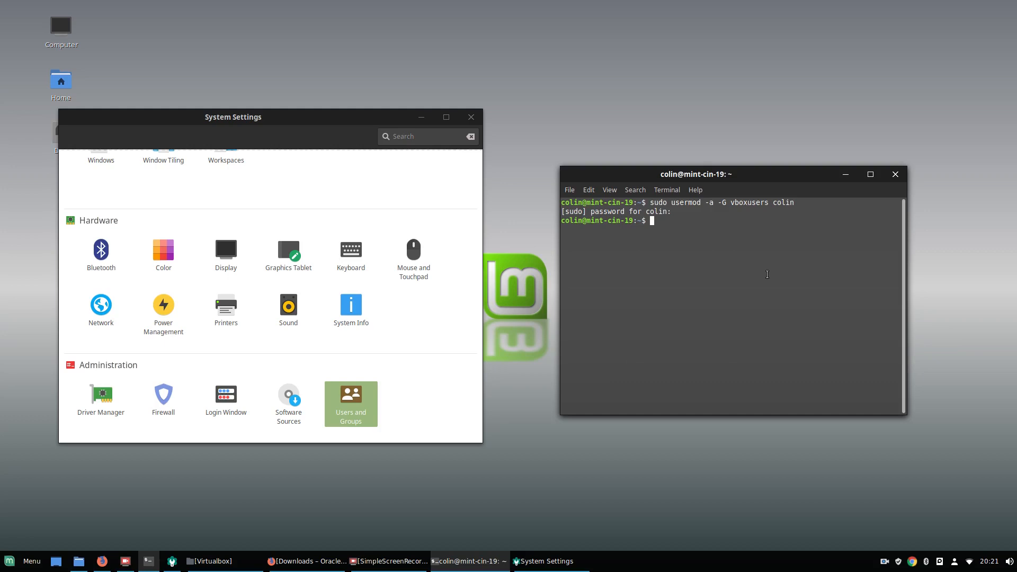
Create the vboxsf group with 'sudo groupadd vboxsf'.
{"action": "type", "text": "sudo groupadd vboxsf"}
{"action": "key", "text": "Return"}
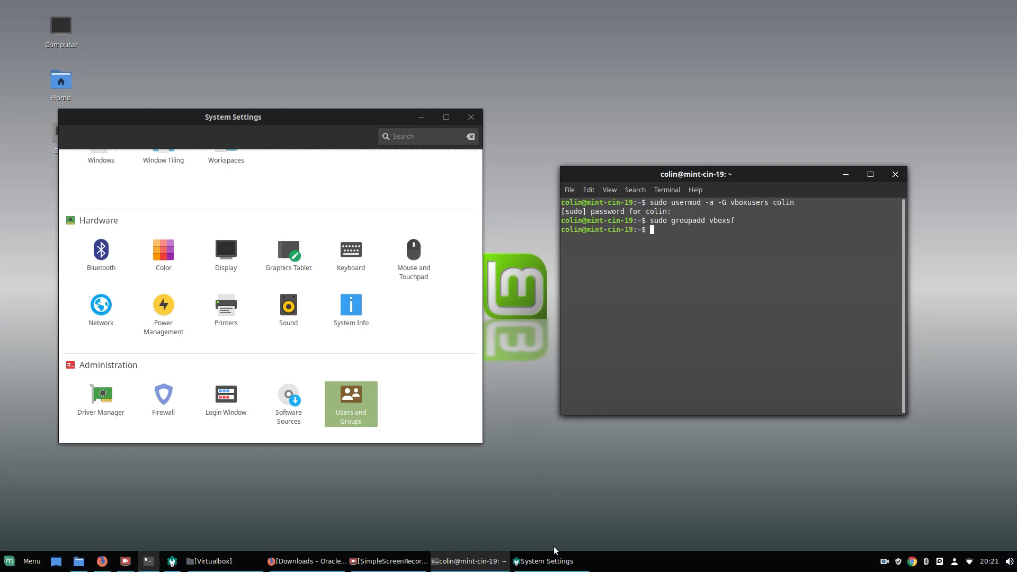
{"action": "left_click", "coordinate": [549, 570]}
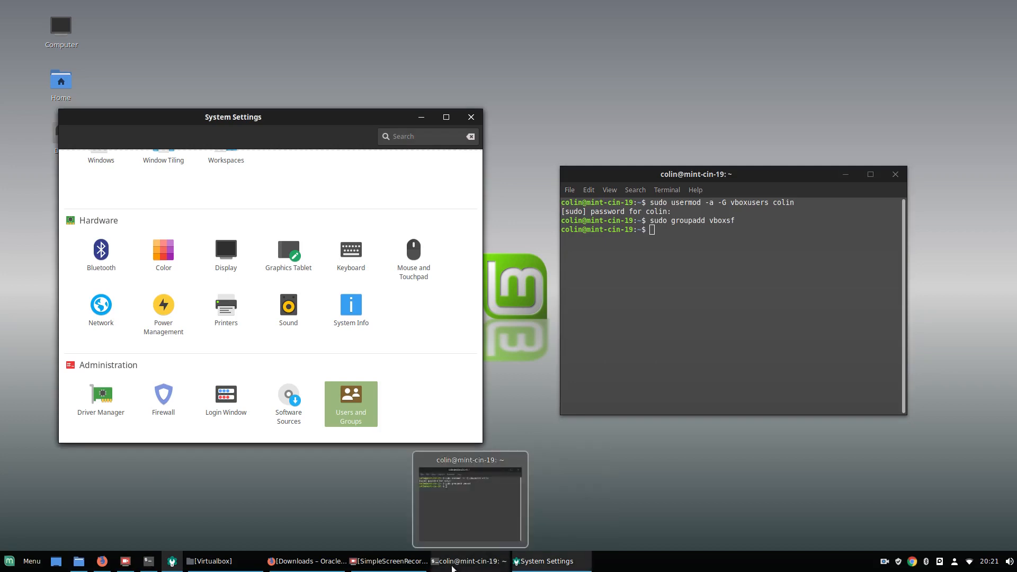
Reopen Users and Groups with the admin password and select the user account.
{"action": "left_click", "coordinate": [354, 401]}
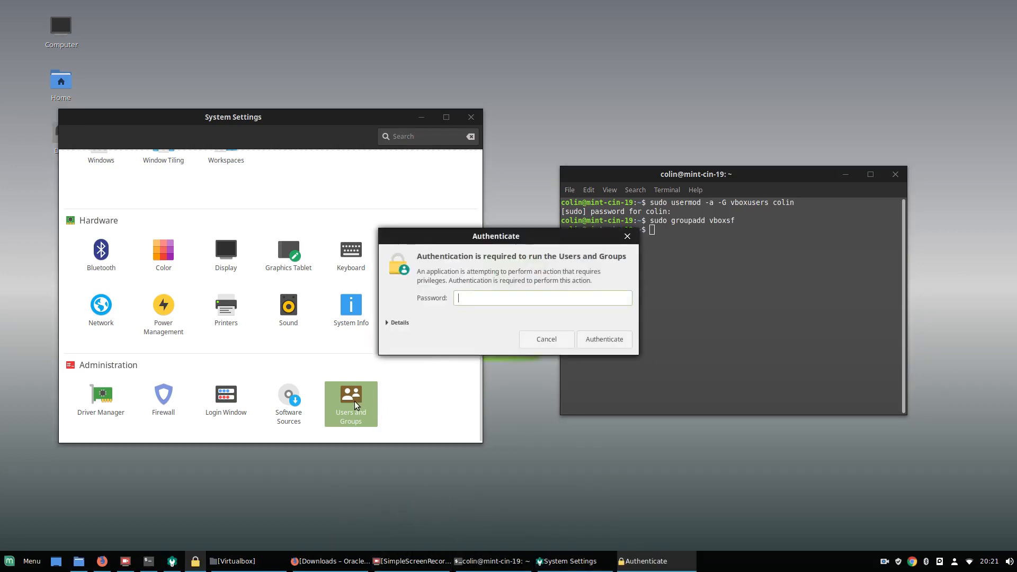
{"action": "type", "text": "••••••"}
{"action": "key", "text": "Return"}
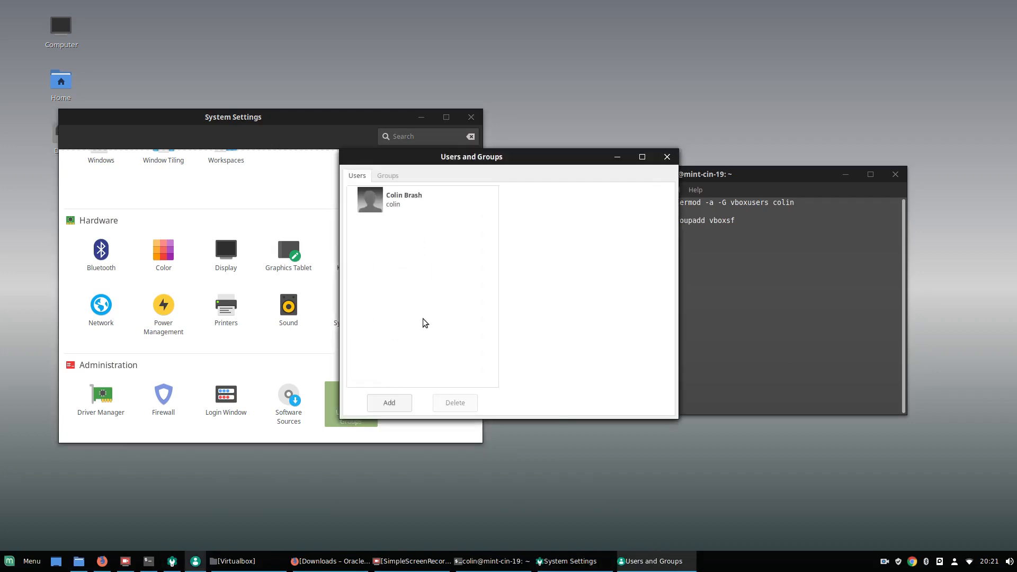
{"action": "left_click", "coordinate": [402, 200]}
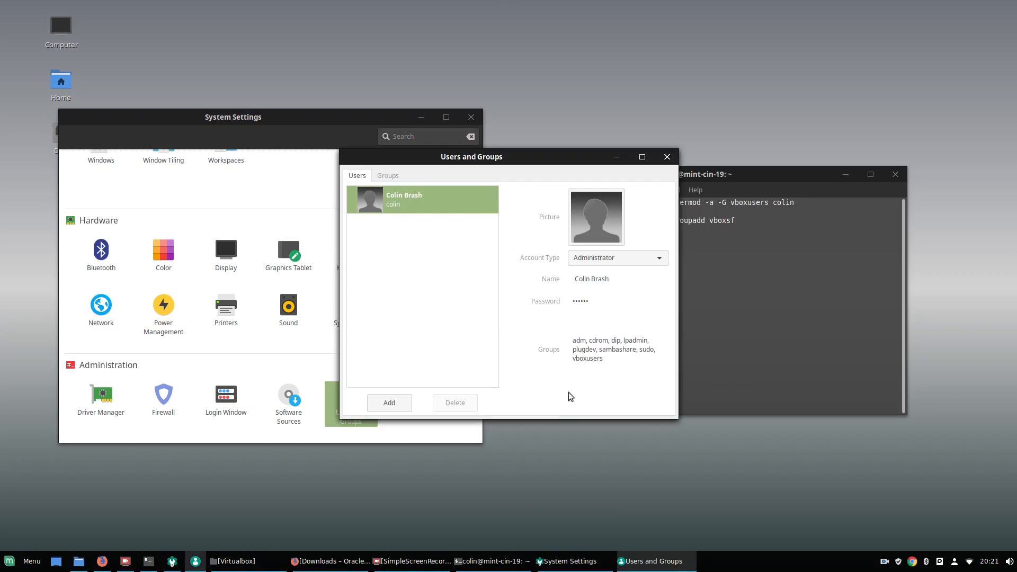
Check that vboxsf appears in the group list, cancelling without changing memberships.
{"action": "left_click", "coordinate": [633, 356]}
{"action": "scroll", "coordinate": [533, 338], "scroll_direction": "down", "scroll_amount": 5}
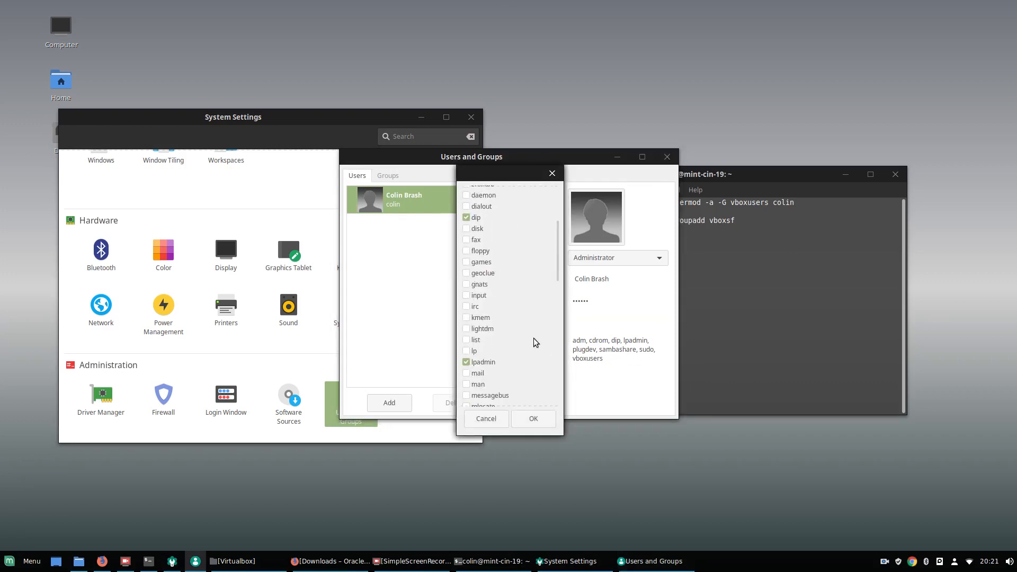
{"action": "scroll", "coordinate": [527, 329], "scroll_direction": "down", "scroll_amount": 5}
{"action": "scroll", "coordinate": [527, 332], "scroll_direction": "down", "scroll_amount": 5}
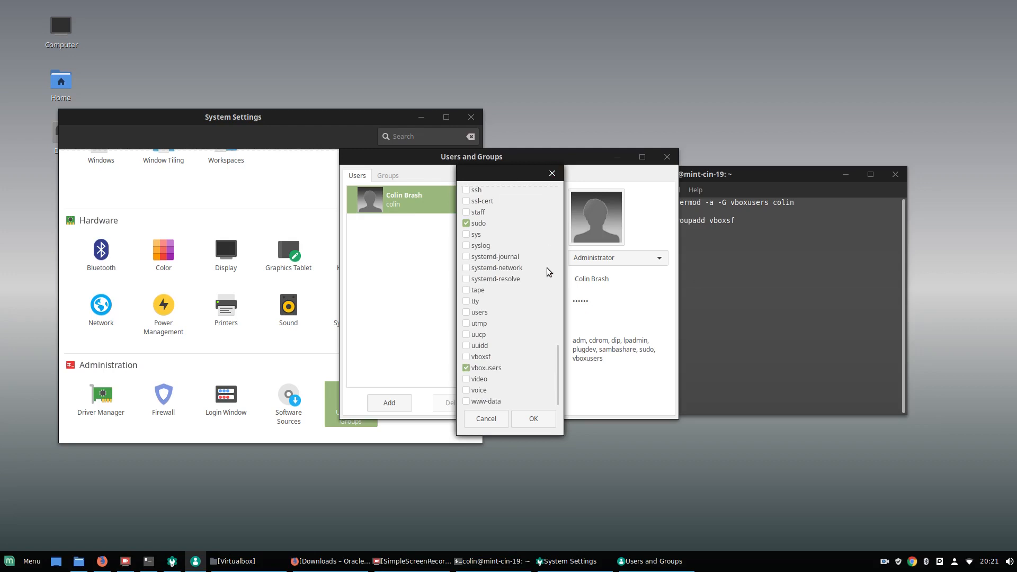
{"action": "left_click_drag", "start_coordinate": [507, 176], "coordinate": [466, 188]}
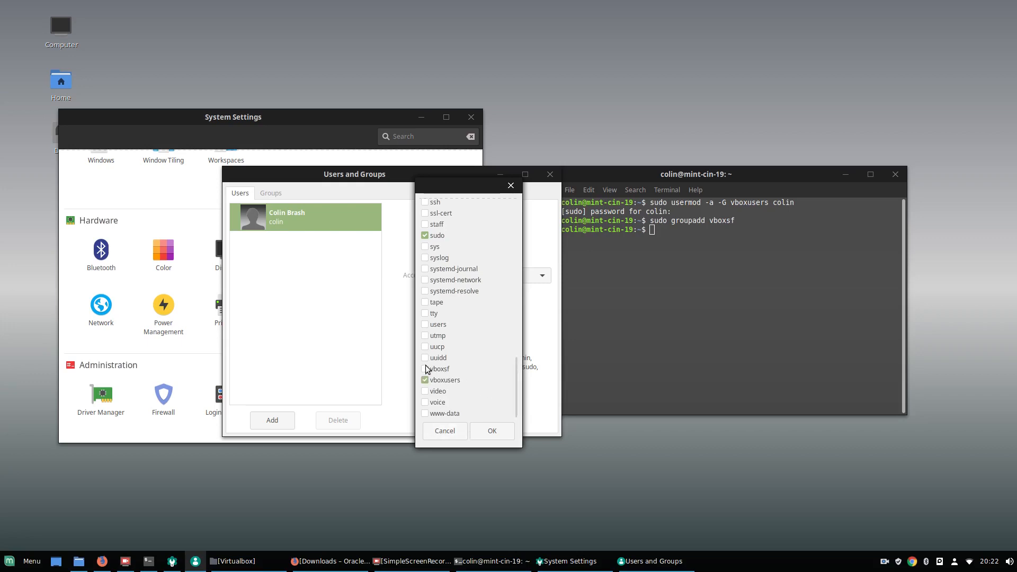
{"action": "left_click", "coordinate": [450, 432]}
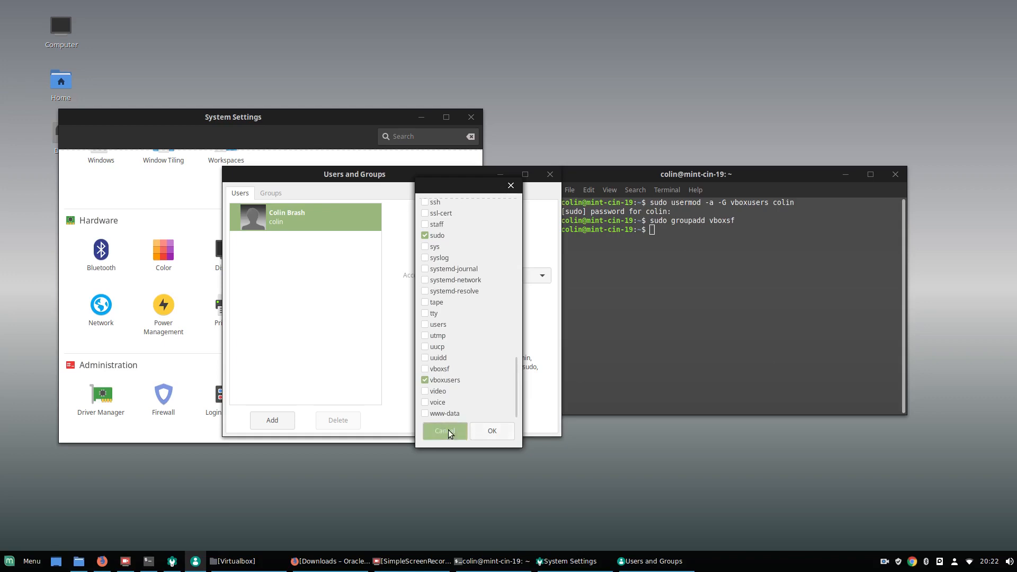
{"action": "left_click", "coordinate": [670, 233]}
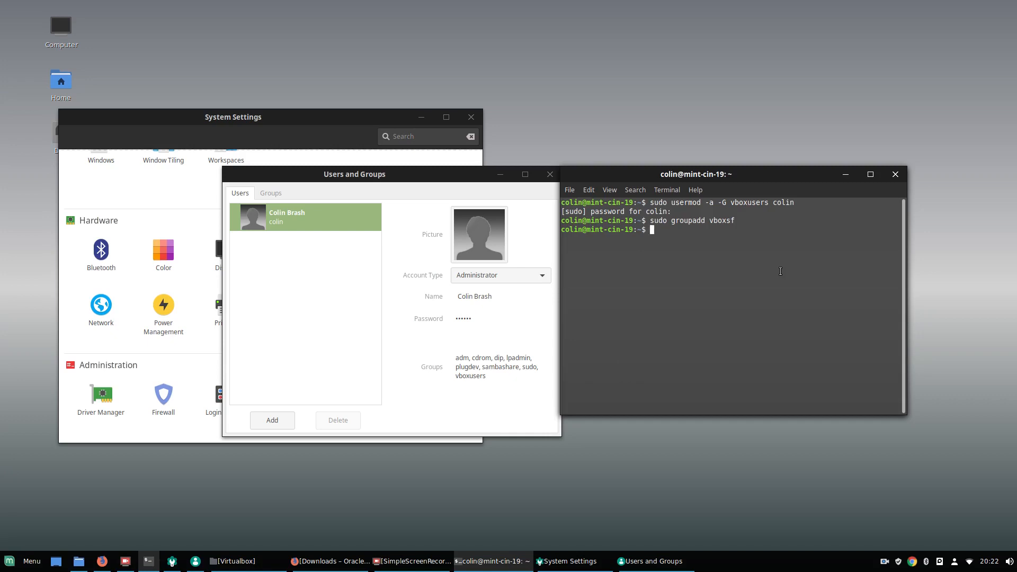
Edit the recalled usermod command from vboxusers to vboxsf and run it for the account.
{"action": "key", "text": "Up"}
{"action": "key", "text": "Up"}
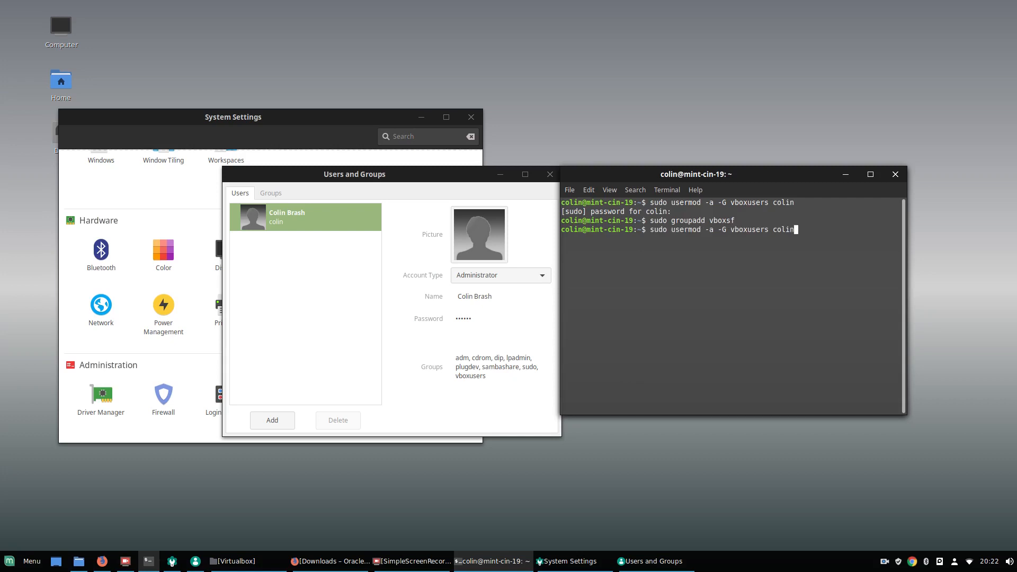
{"action": "key", "text": "BackSpace"}
{"action": "key", "text": "BackSpace"}
{"action": "key", "text": "BackSpace"}
{"action": "key", "text": "BackSpace"}
{"action": "key", "text": "BackSpace"}
{"action": "key", "text": "BackSpace"}
{"action": "key", "text": "BackSpace"}
{"action": "key", "text": "BackSpace"}
{"action": "key", "text": "BackSpace"}
{"action": "key", "text": "BackSpace"}
{"action": "key", "text": "BackSpace"}
{"action": "key", "text": "BackSpace"}
{"action": "key", "text": "BackSpace"}
{"action": "key", "text": "BackSpace"}
{"action": "key", "text": "BackSpace"}
{"action": "key", "text": "BackSpace"}
{"action": "key", "text": "BackSpace"}
{"action": "key", "text": "BackSpace"}
{"action": "key", "text": "BackSpace"}
{"action": "key", "text": "BackSpace"}
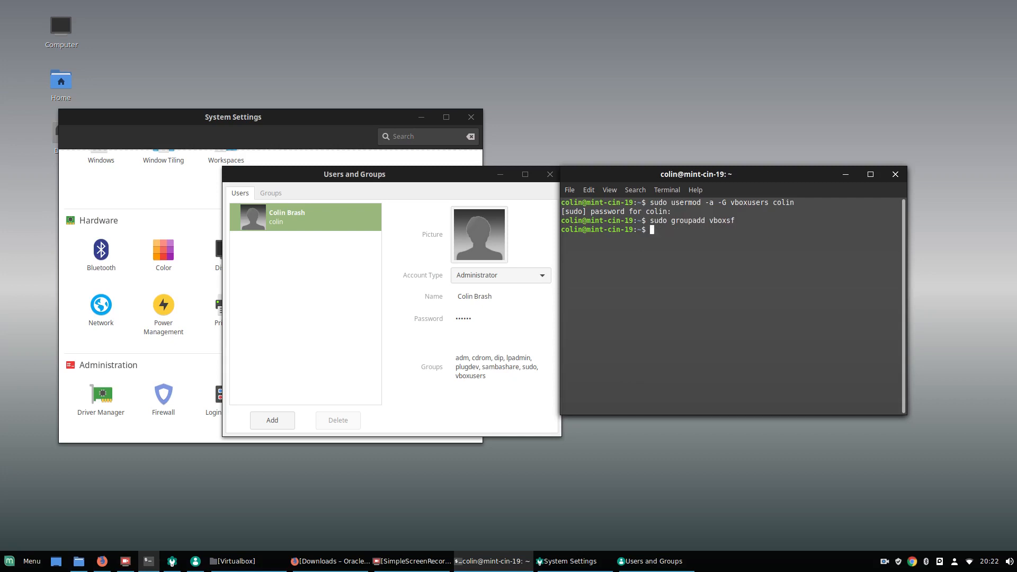
{"action": "key", "text": "Down"}
{"action": "key", "text": "Up"}
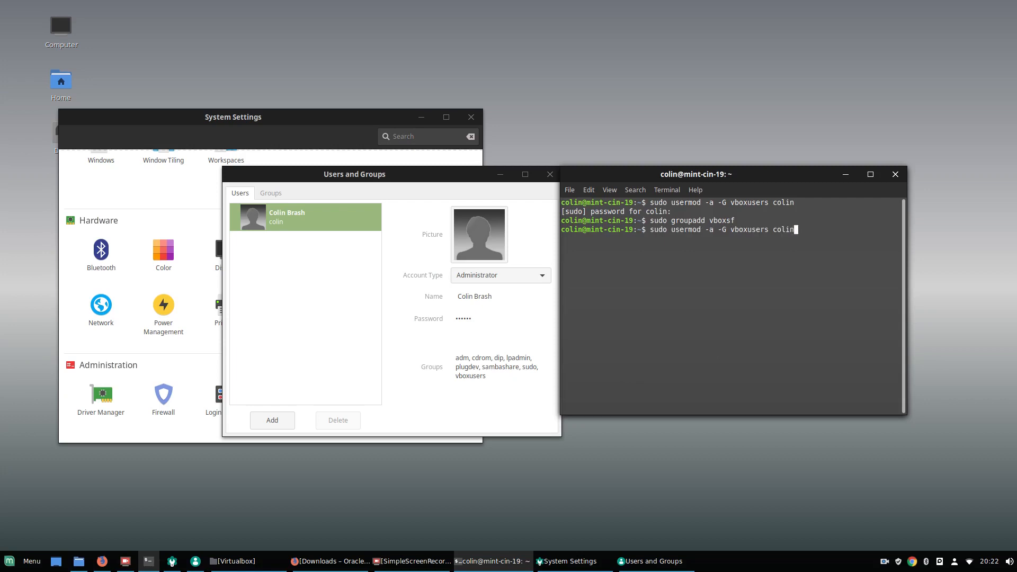
{"action": "key", "text": "Left"}
{"action": "key", "text": "Left"}
{"action": "key", "text": "Left"}
{"action": "key", "text": "Left"}
{"action": "key", "text": "Left"}
{"action": "key", "text": "Left"}
{"action": "key", "text": "Left"}
{"action": "key", "text": "Left"}
{"action": "key", "text": "Right"}
{"action": "key", "text": "BackSpace"}
{"action": "key", "text": "Right"}
{"action": "key", "text": "BackSpace"}
{"action": "key", "text": "BackSpace"}
{"action": "key", "text": "BackSpace"}
{"action": "key", "text": "BackSpace"}
{"action": "type", "text": "sf"}
{"action": "key", "text": "Return"}
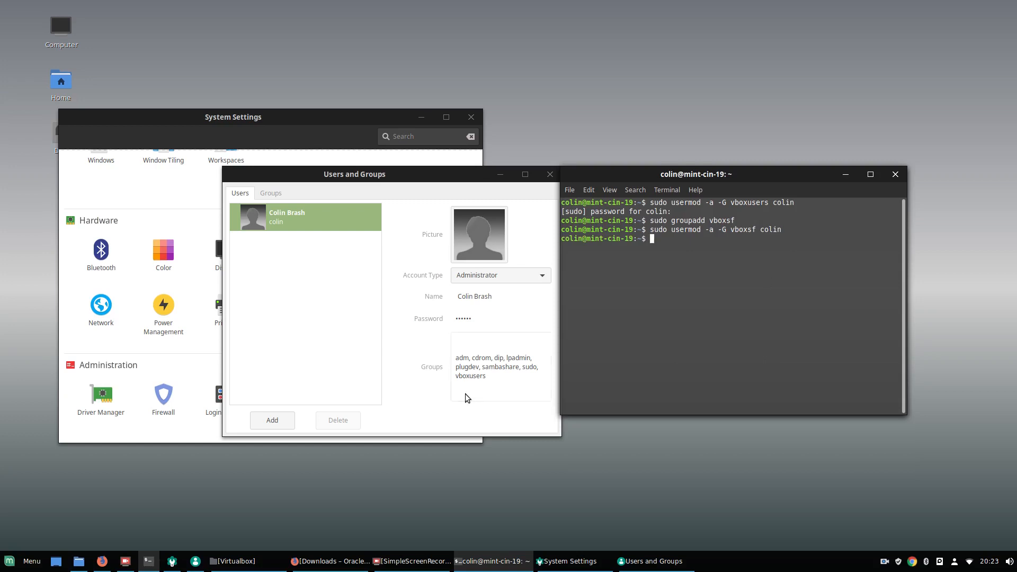
Verify both vboxsf and vboxusers are checked for the account, then close Users and Groups.
{"action": "left_click", "coordinate": [491, 371]}
{"action": "scroll", "coordinate": [408, 303], "scroll_direction": "down", "scroll_amount": 5}
{"action": "scroll", "coordinate": [408, 303], "scroll_direction": "down", "scroll_amount": 8}
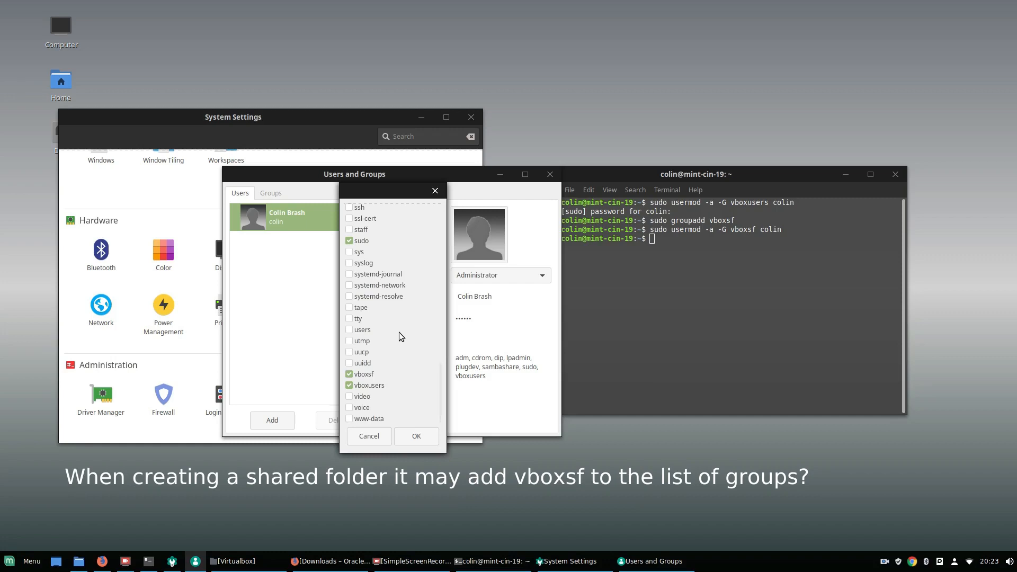
{"action": "left_click", "coordinate": [417, 438]}
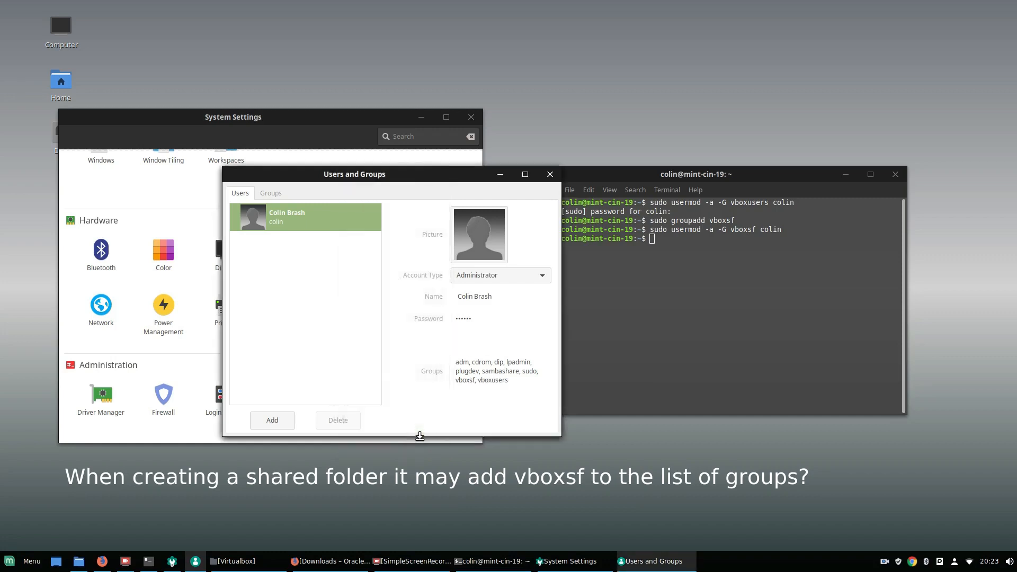
{"action": "left_click", "coordinate": [551, 174]}
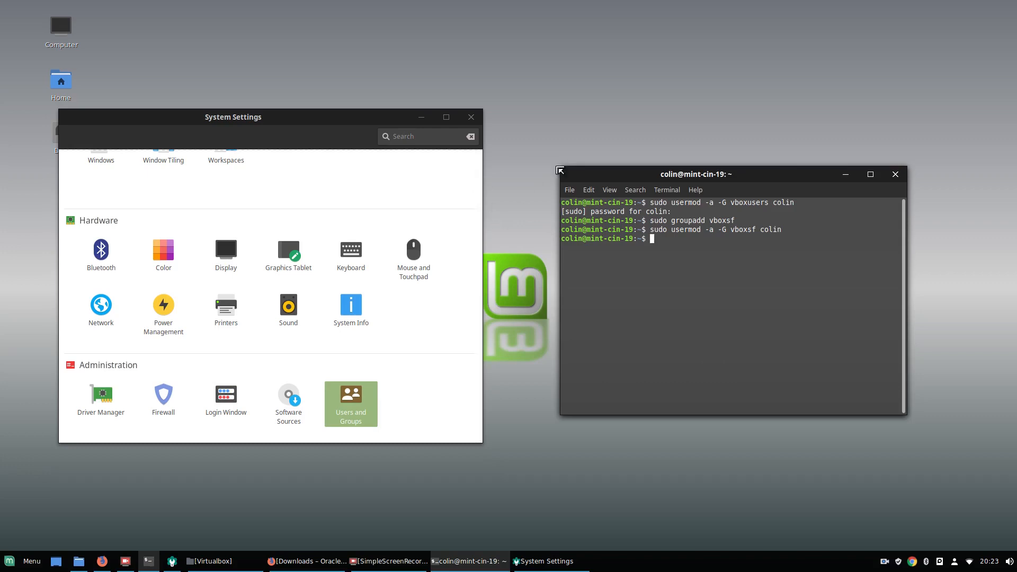
Close Terminal and System Settings, then launch Oracle VM VirtualBox via a 'virt' menu search.
{"action": "left_click", "coordinate": [894, 175]}
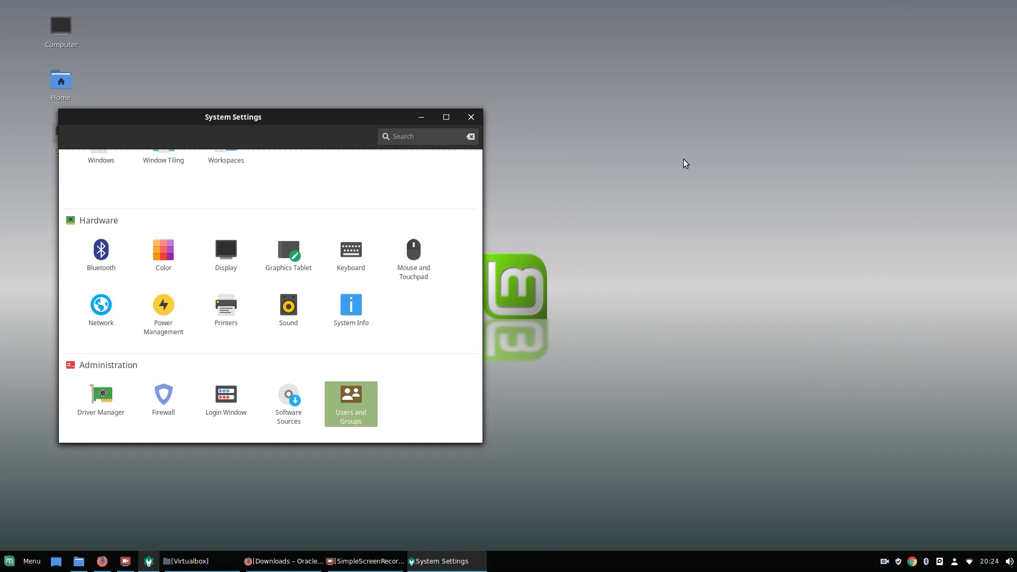
{"action": "left_click", "coordinate": [471, 117]}
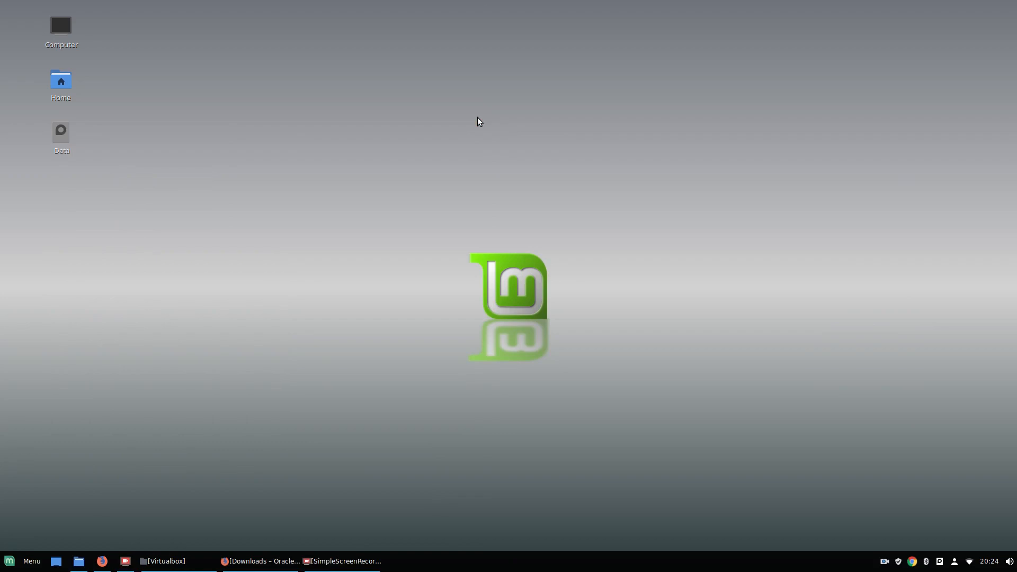
{"action": "key", "text": "super"}
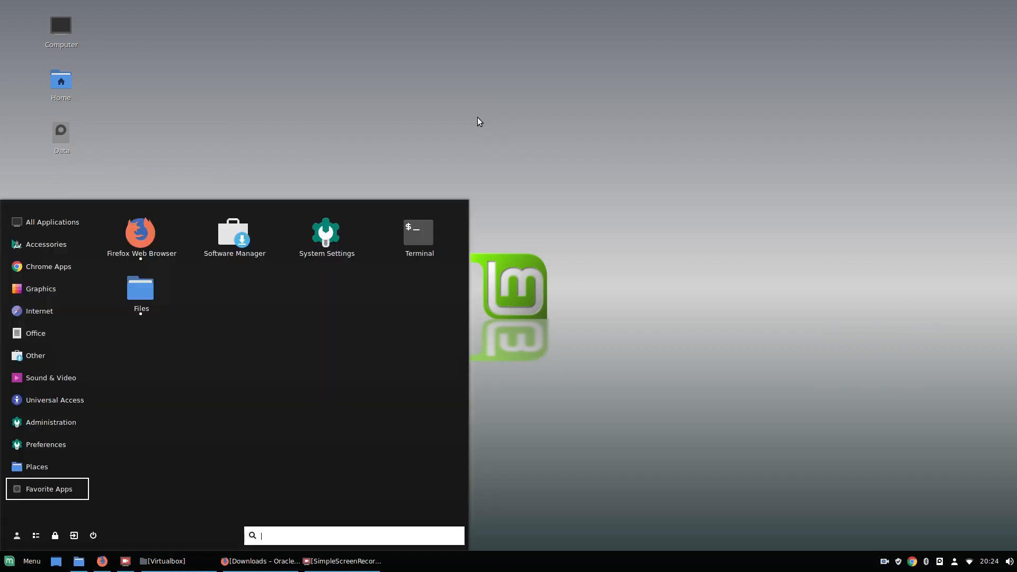
{"action": "type", "text": "virt"}
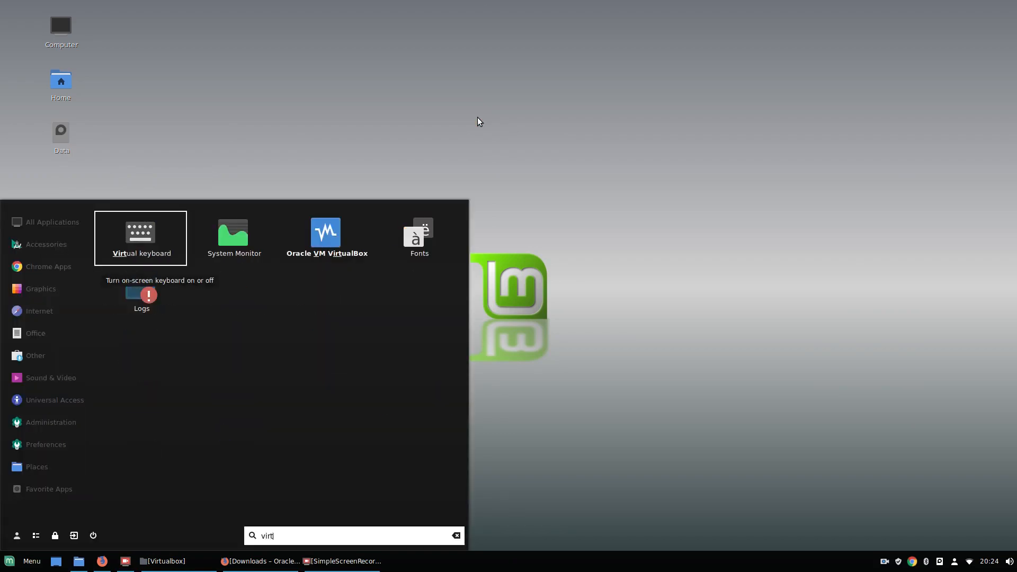
{"action": "key", "text": "Right"}
{"action": "key", "text": "Right"}
{"action": "key", "text": "Return"}
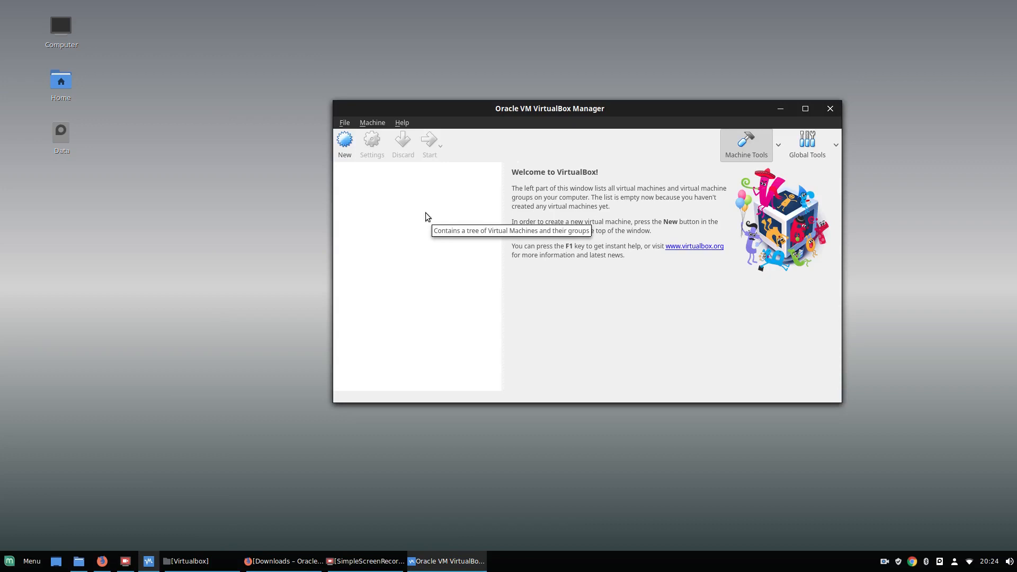
Browse the Downloads/ISO folder in the Virtualbox Nemo window, then close it.
{"action": "left_click", "coordinate": [78, 561]}
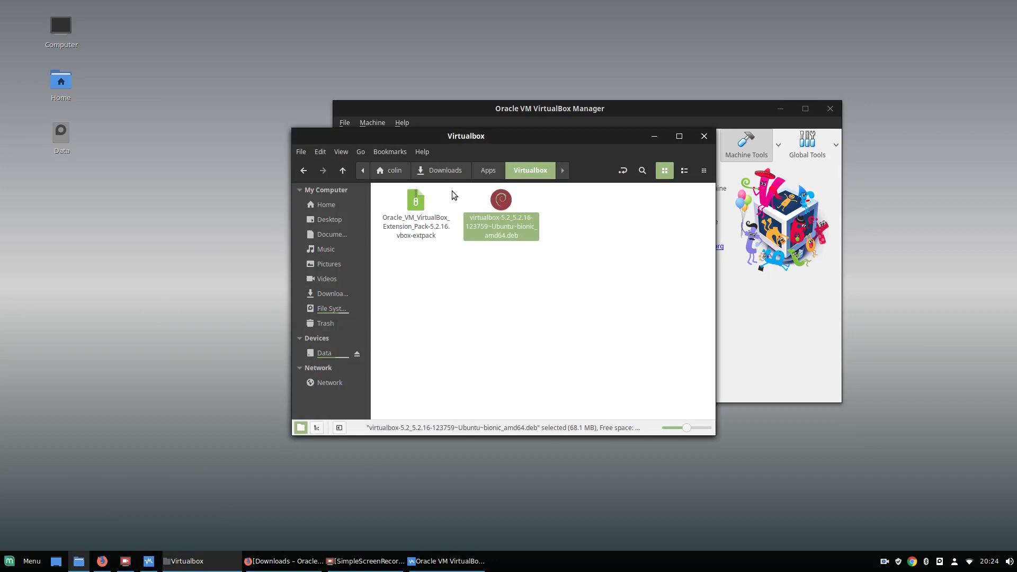
{"action": "left_click", "coordinate": [459, 170]}
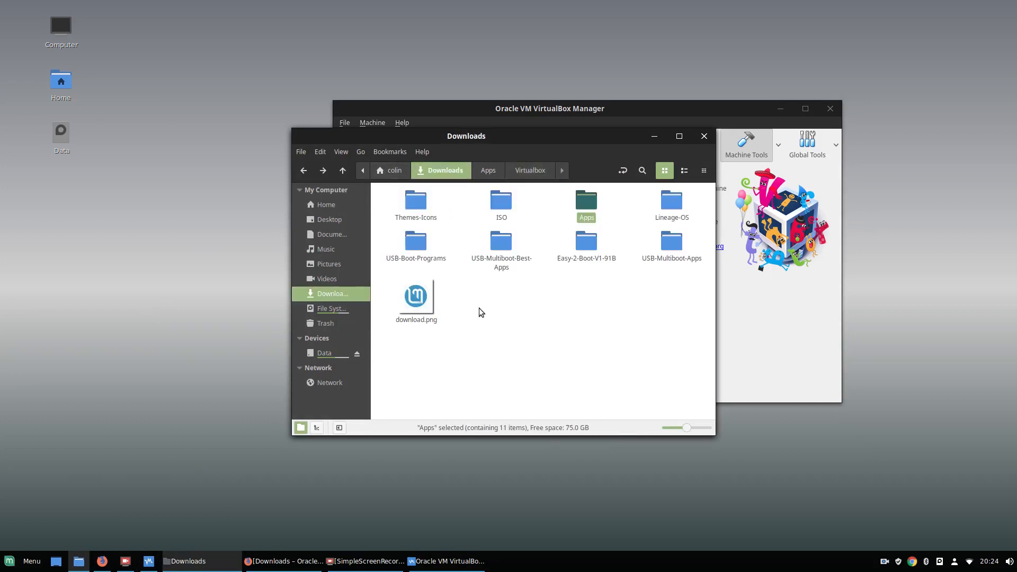
{"action": "double_click", "coordinate": [507, 205]}
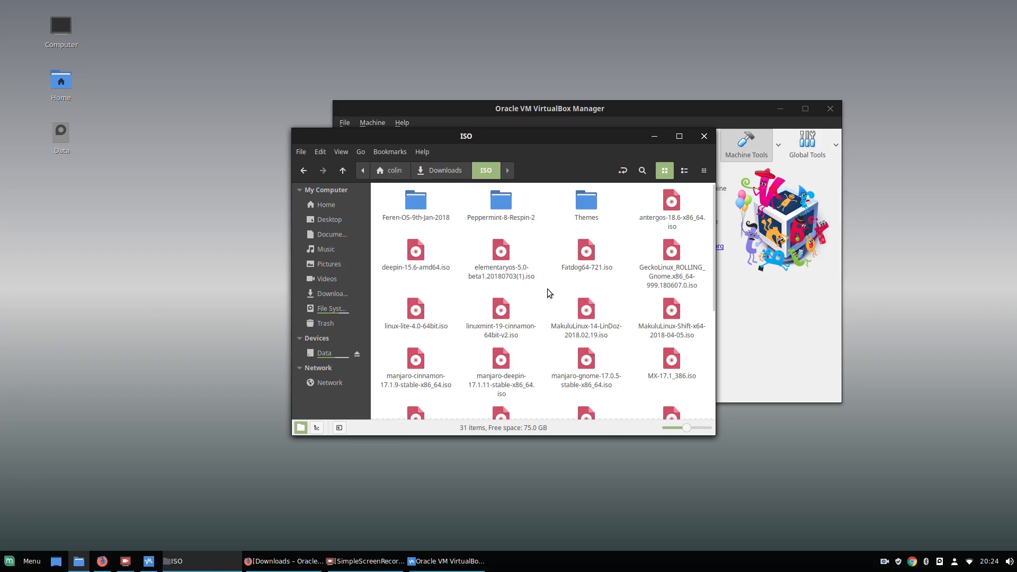
{"action": "scroll", "coordinate": [548, 293], "scroll_direction": "down", "scroll_amount": 1}
{"action": "scroll", "coordinate": [548, 292], "scroll_direction": "down", "scroll_amount": 3}
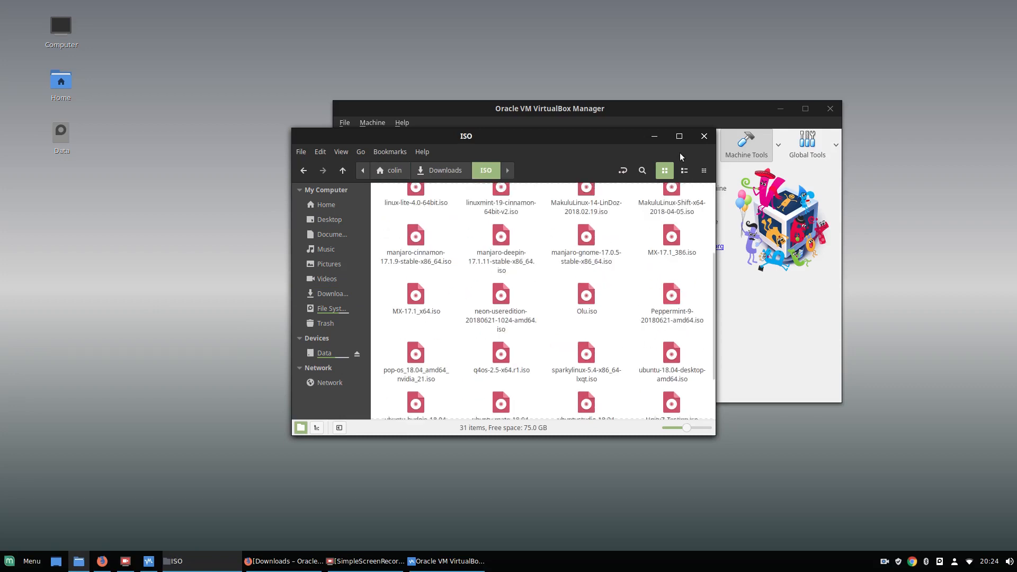
{"action": "left_click", "coordinate": [704, 137]}
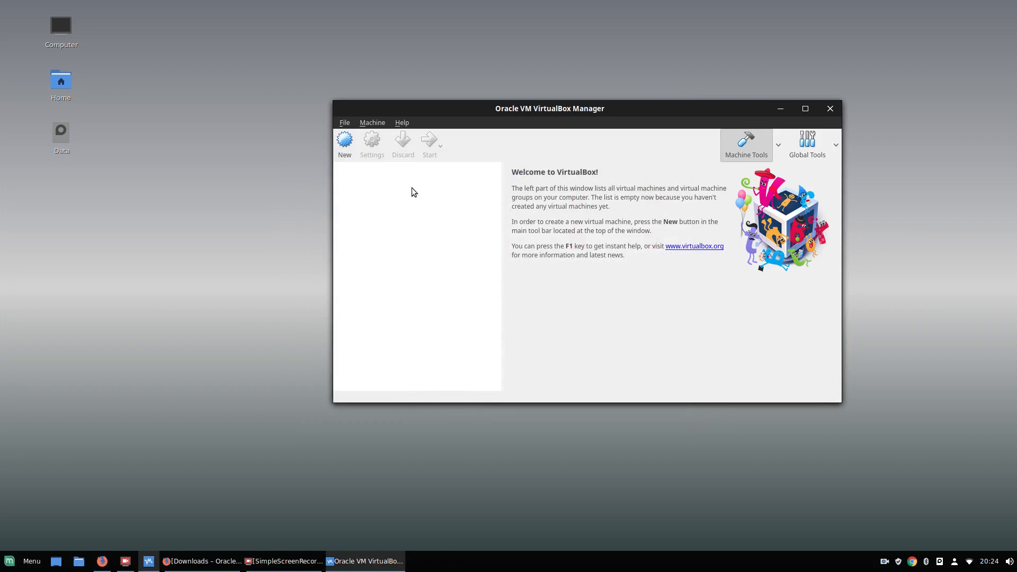
Name the new machine Peppermint 9 and raise its memory from 1024 MB to about 6 GB.
{"action": "left_click", "coordinate": [344, 140]}
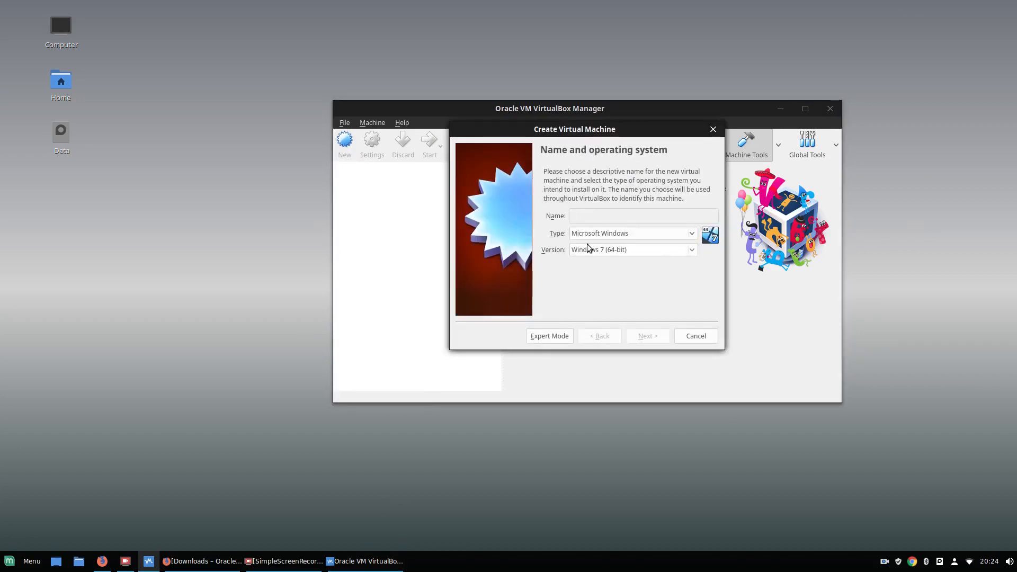
{"action": "type", "text": "Peppermint 9"}
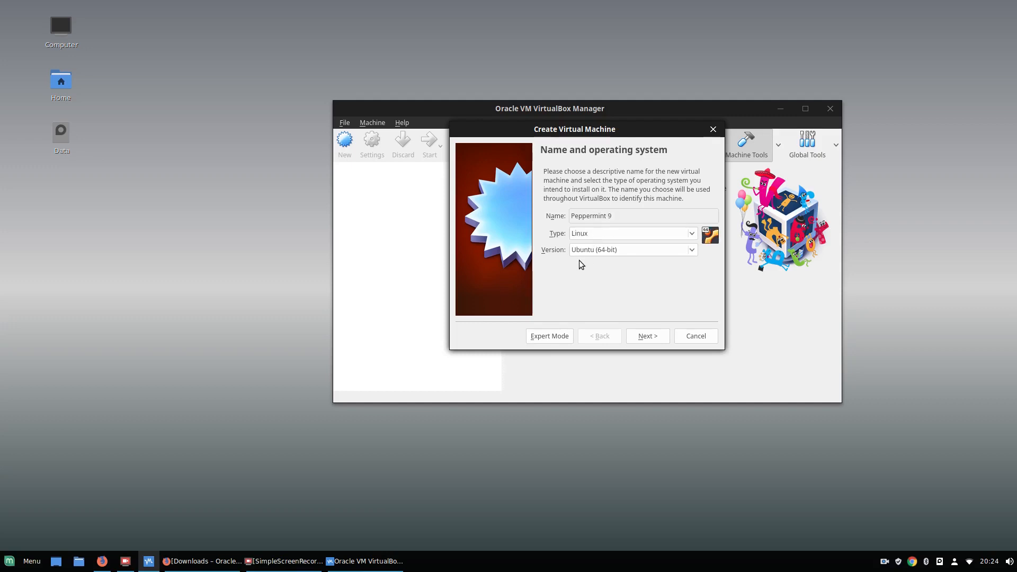
{"action": "left_click", "coordinate": [652, 338]}
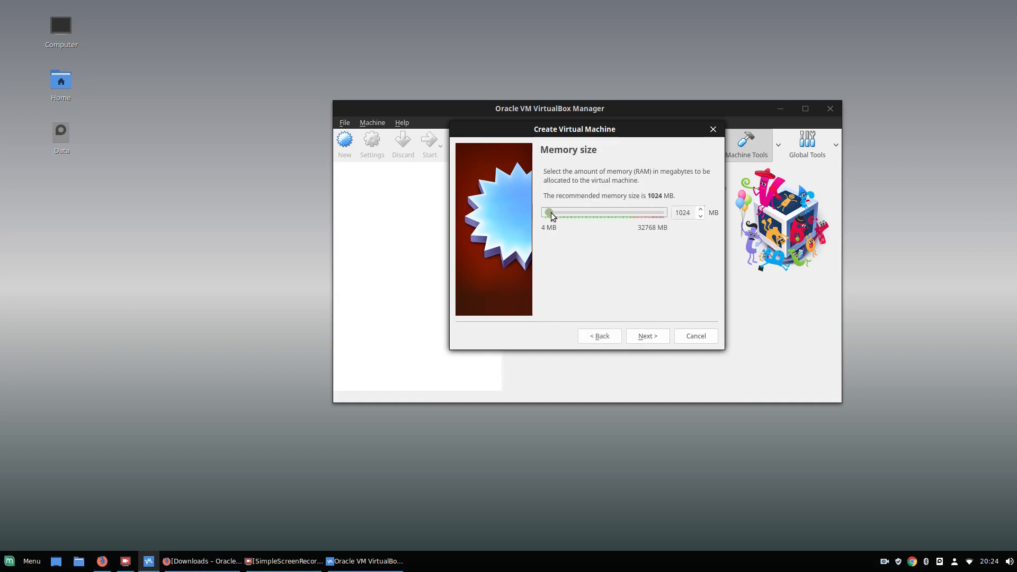
{"action": "left_click_drag", "start_coordinate": [549, 211], "coordinate": [576, 210]}
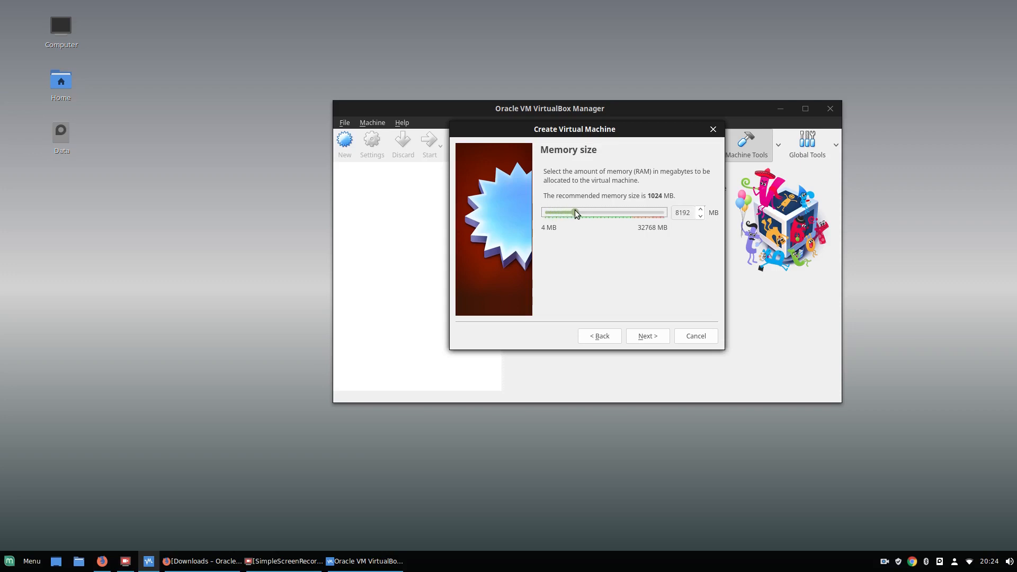
{"action": "left_click", "coordinate": [648, 338]}
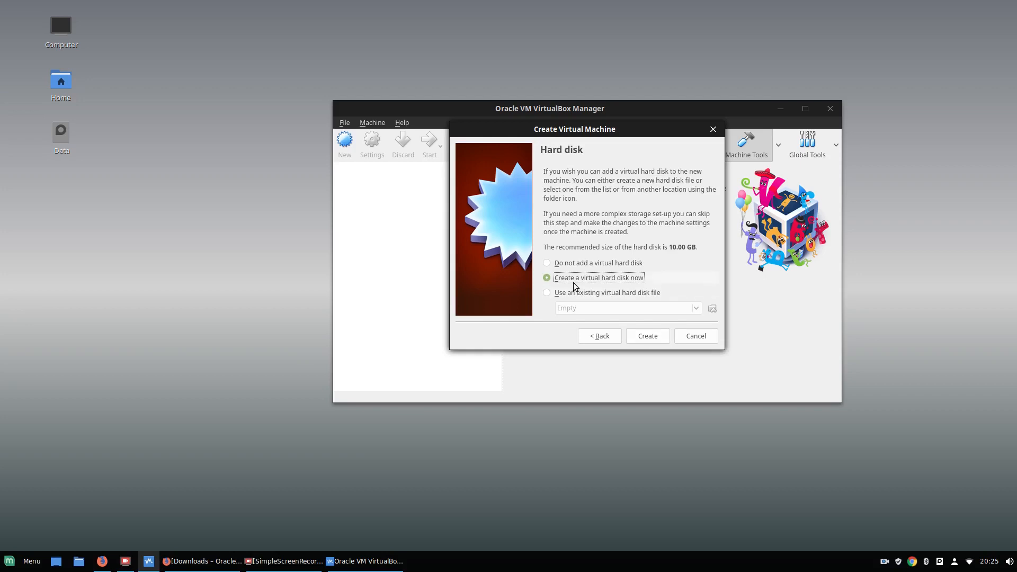
Give it a dynamically allocated VDI hard disk of about 12.37 GB and create the machine.
{"action": "left_click", "coordinate": [643, 337]}
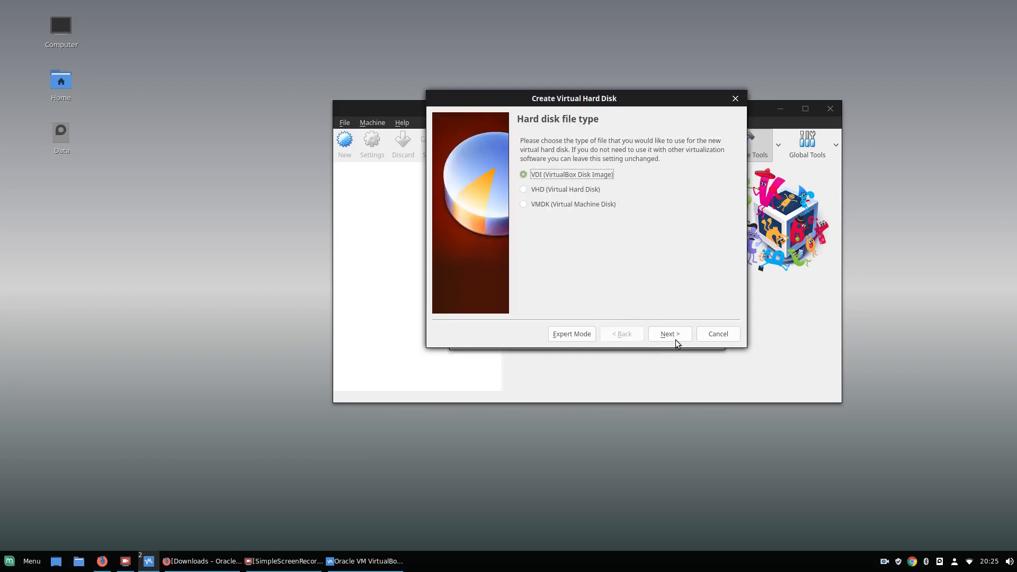
{"action": "left_click", "coordinate": [677, 336]}
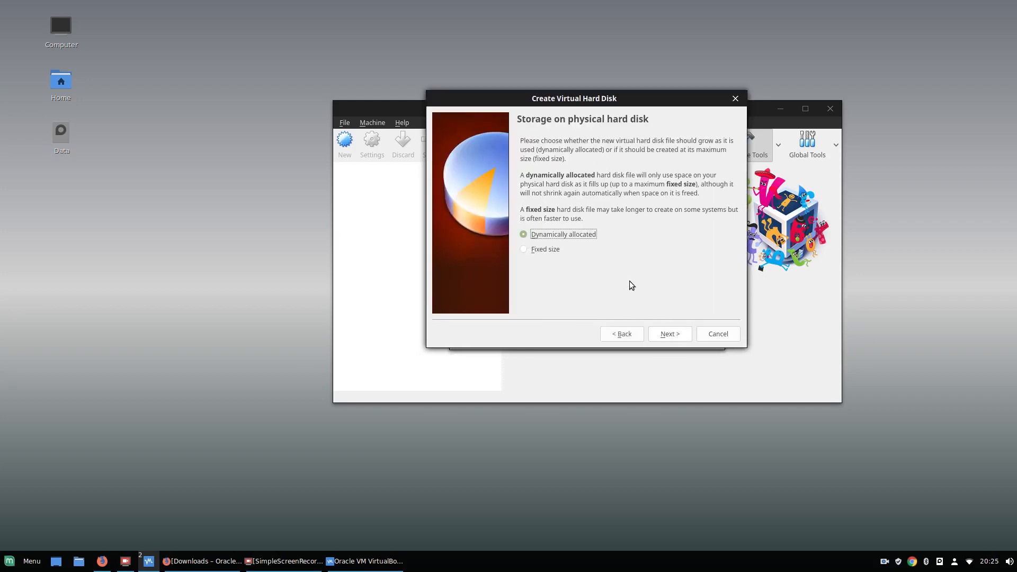
{"action": "left_click", "coordinate": [673, 335]}
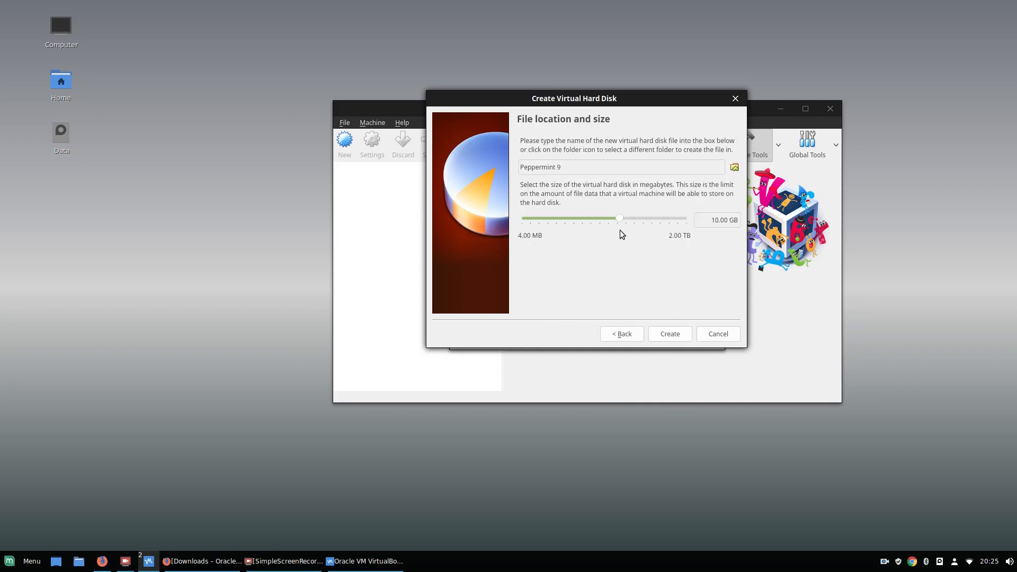
{"action": "left_click", "coordinate": [620, 220]}
{"action": "left_click_drag", "start_coordinate": [619, 217], "coordinate": [620, 218]}
{"action": "left_click", "coordinate": [671, 335]}
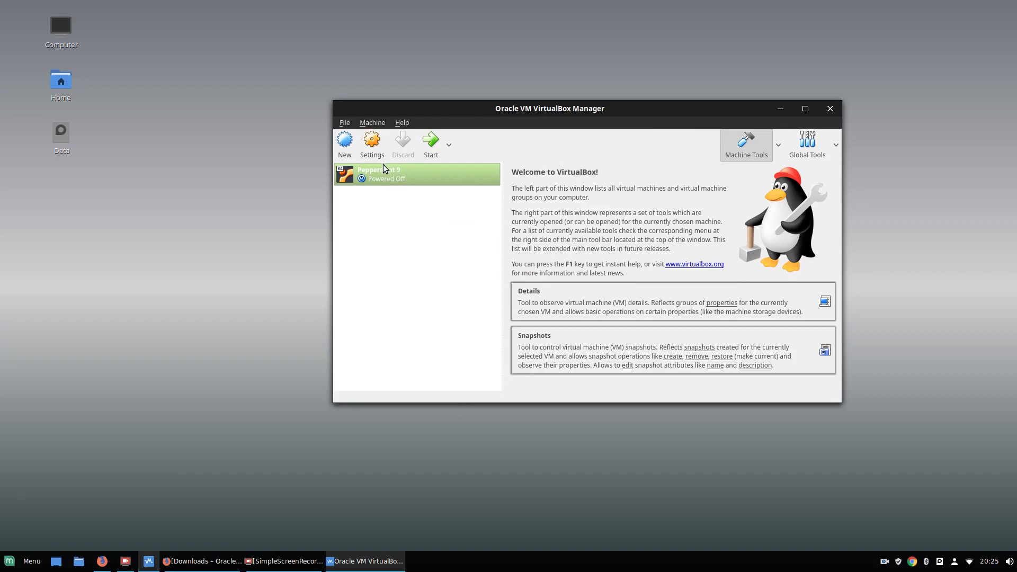
Set Peppermint 9's video memory to 128 MB and enable 3D acceleration.
{"action": "left_click", "coordinate": [372, 143]}
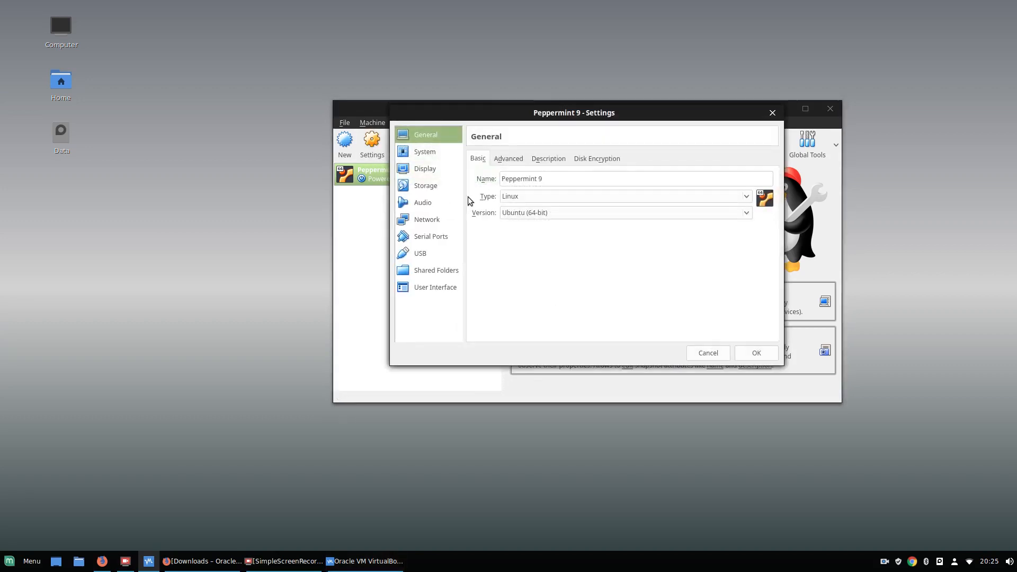
{"action": "left_click", "coordinate": [424, 152]}
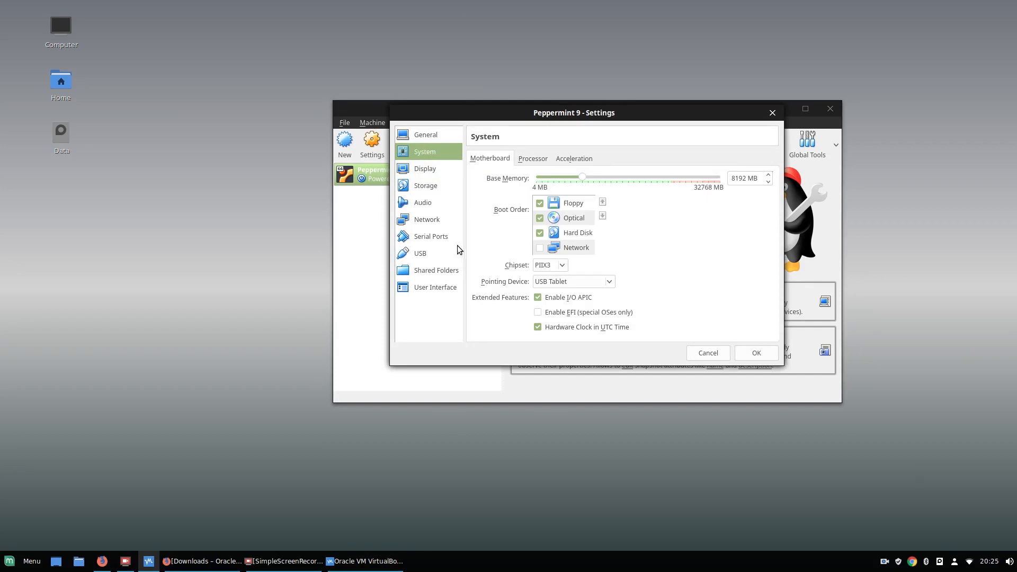
{"action": "left_click", "coordinate": [417, 170]}
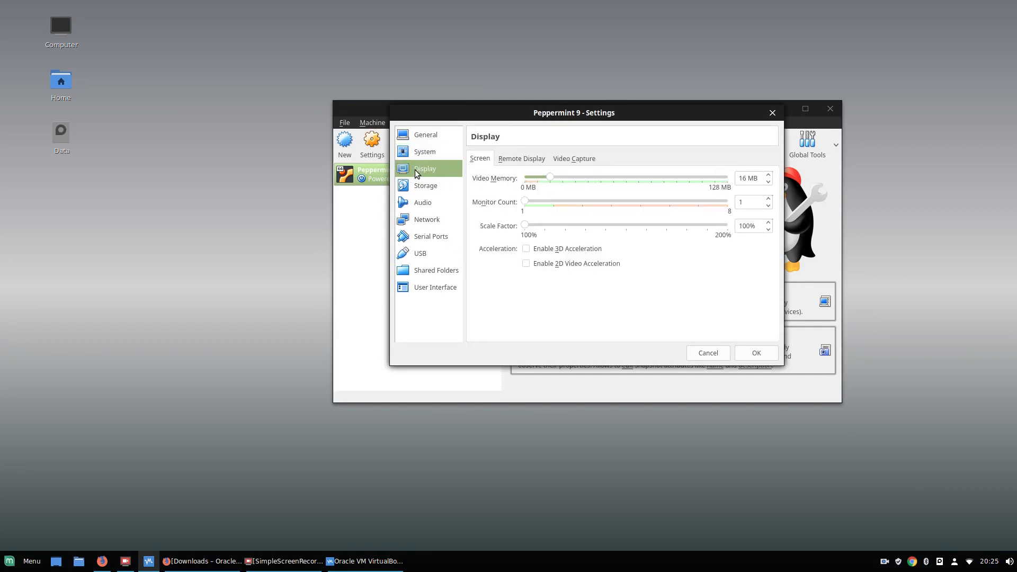
{"action": "left_click_drag", "start_coordinate": [550, 178], "coordinate": [728, 177]}
{"action": "left_click", "coordinate": [526, 248]}
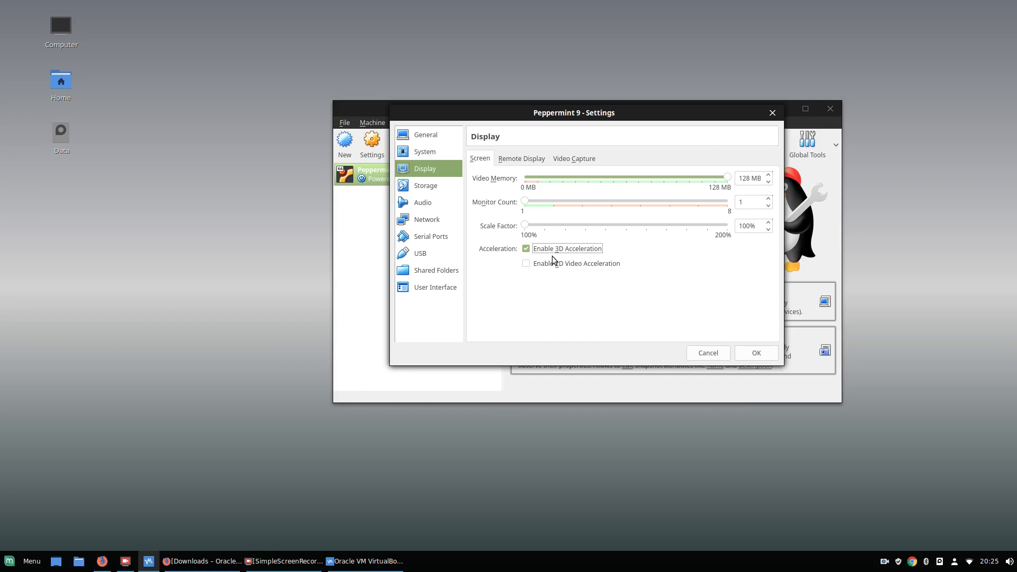
Inspect the disc choices for the empty optical drive in Storage settings.
{"action": "left_click", "coordinate": [429, 189]}
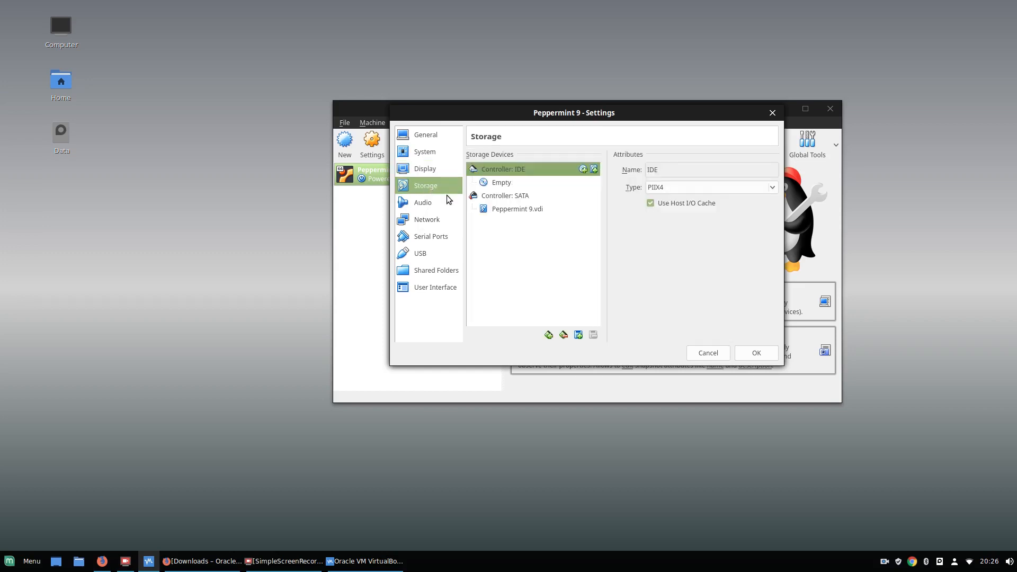
{"action": "left_click", "coordinate": [503, 183]}
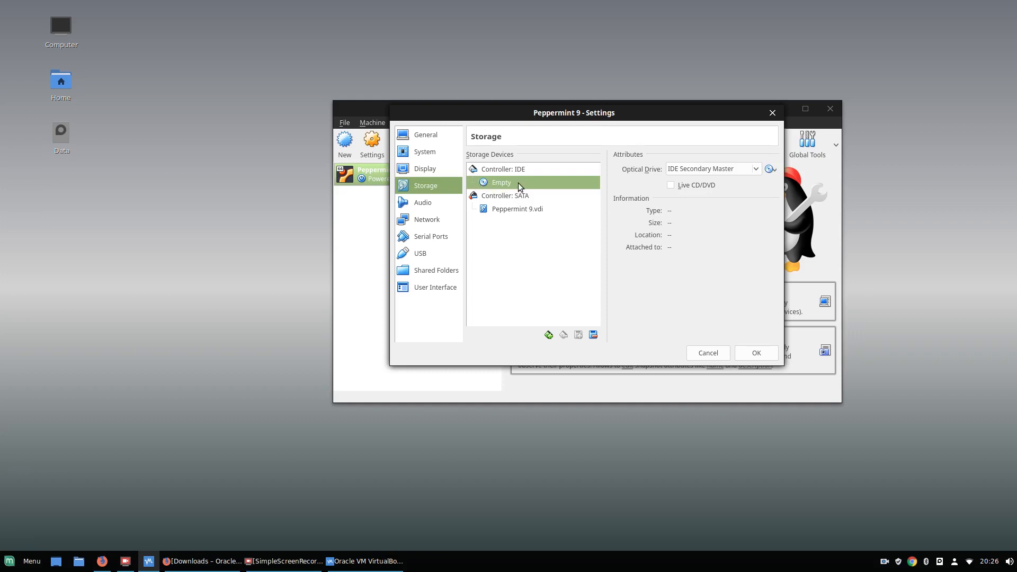
{"action": "left_click", "coordinate": [770, 171]}
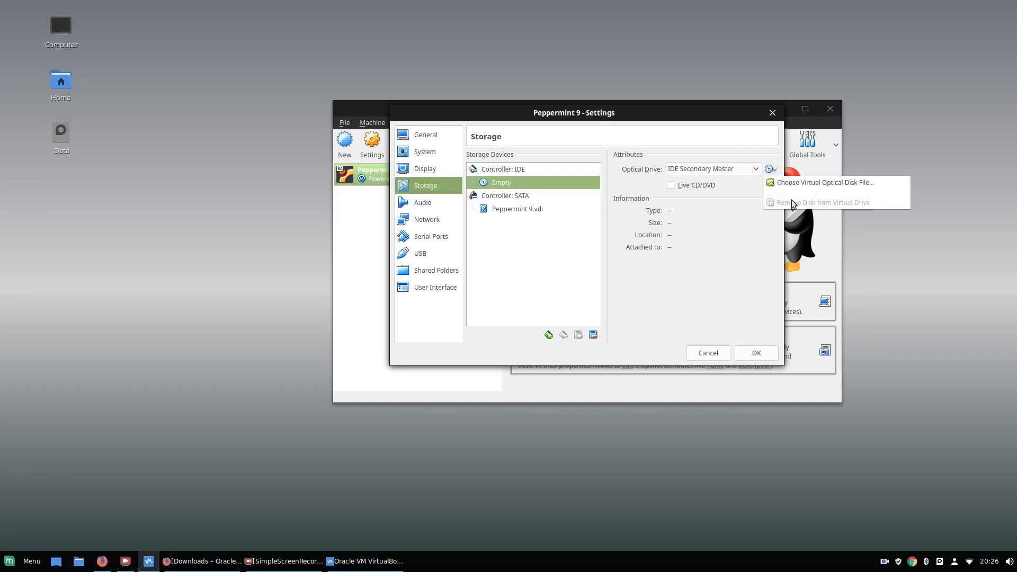
{"action": "left_click", "coordinate": [737, 240]}
Attach the network adapter as Bridged Adapter.
{"action": "left_click", "coordinate": [424, 206]}
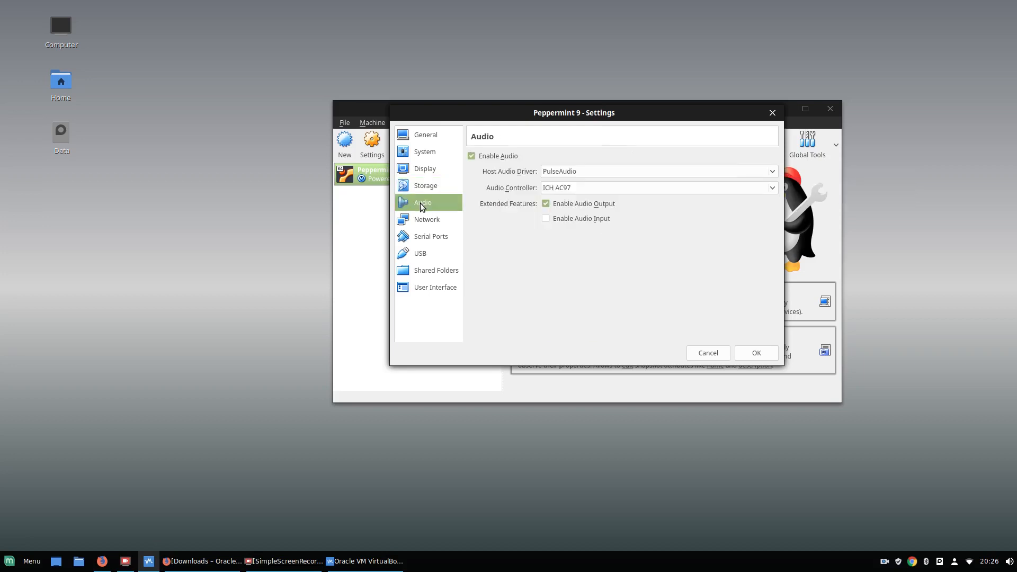
{"action": "left_click", "coordinate": [430, 222]}
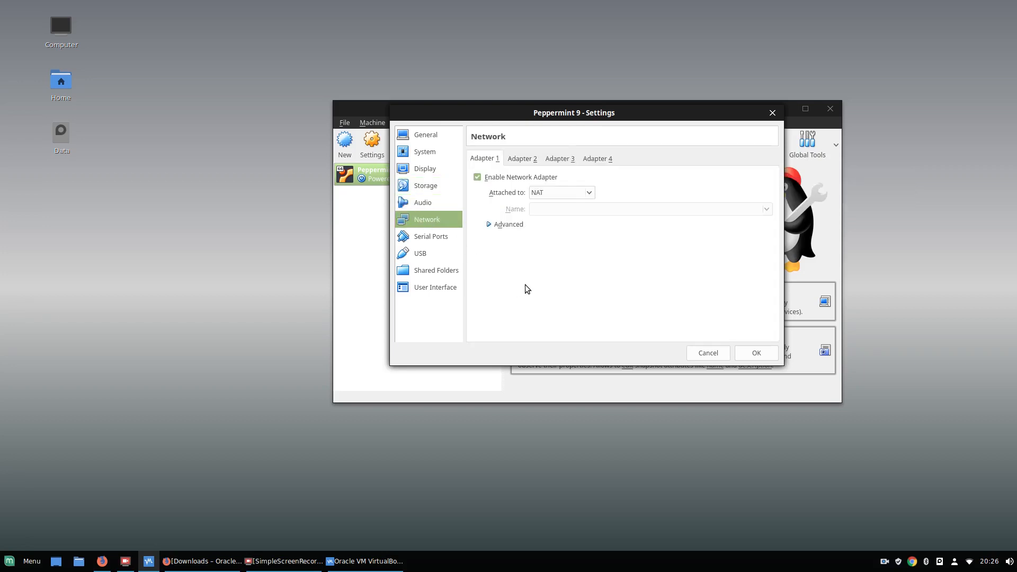
{"action": "left_click", "coordinate": [591, 193]}
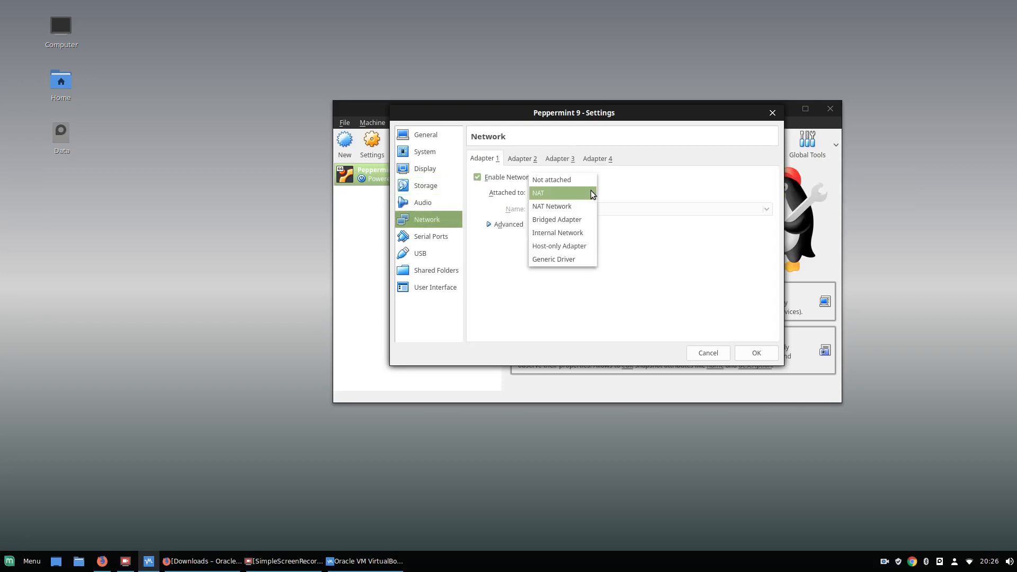
{"action": "left_click", "coordinate": [562, 218]}
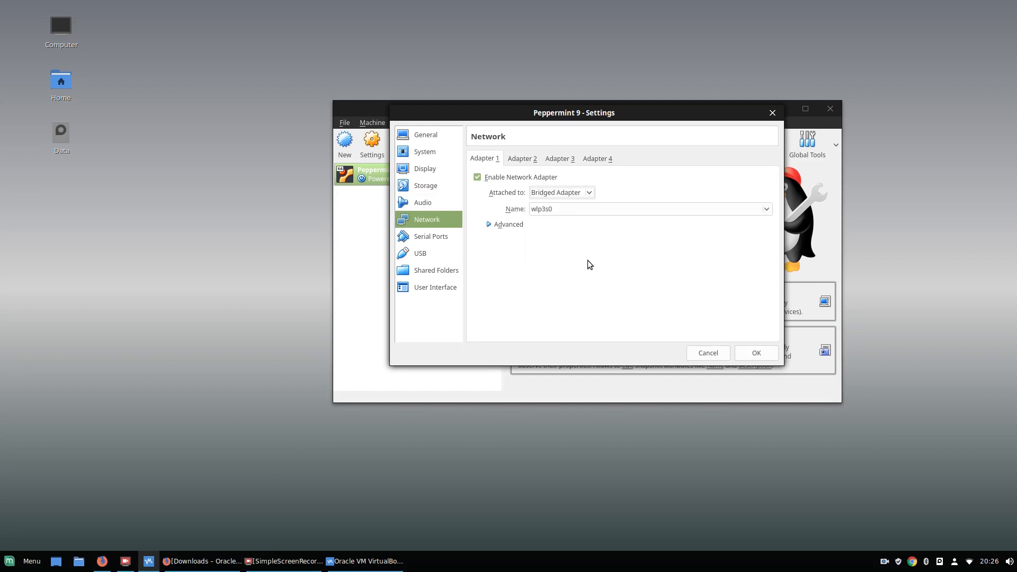
{"action": "left_click", "coordinate": [587, 190]}
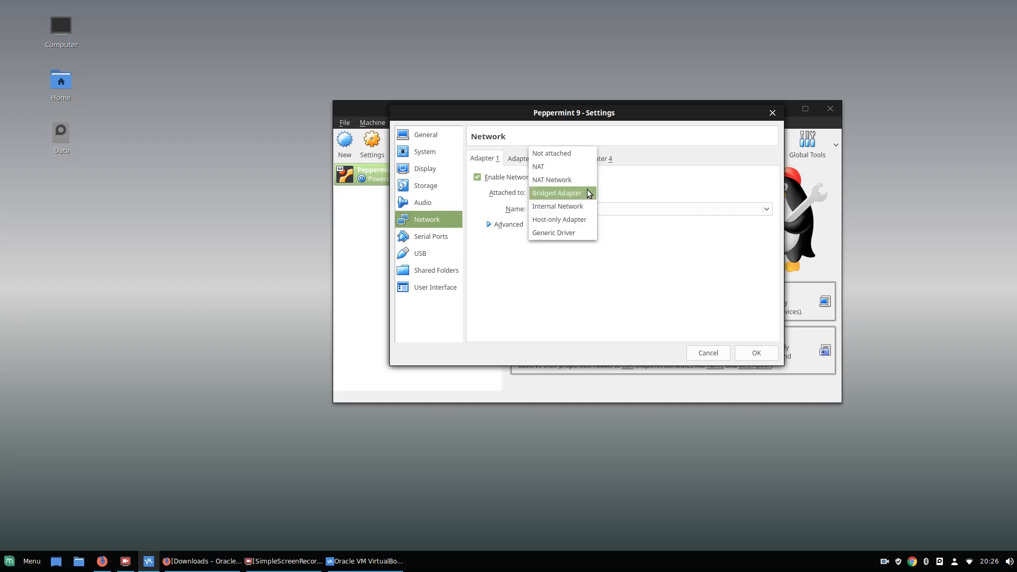
{"action": "left_click", "coordinate": [577, 194]}
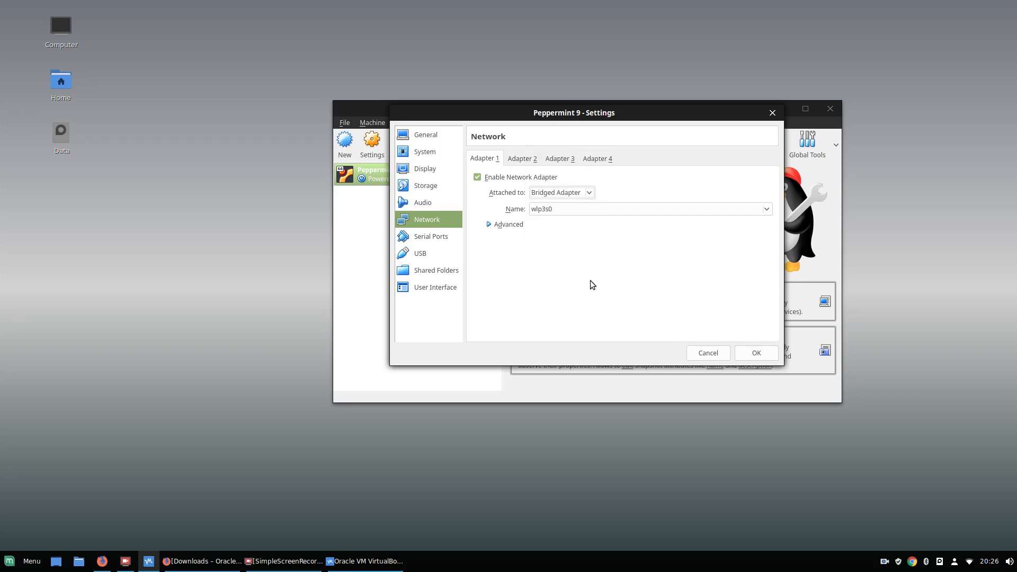
Switch USB to 3.0 and add a device filter, then cancel Settings without saving.
{"action": "left_click", "coordinate": [424, 235]}
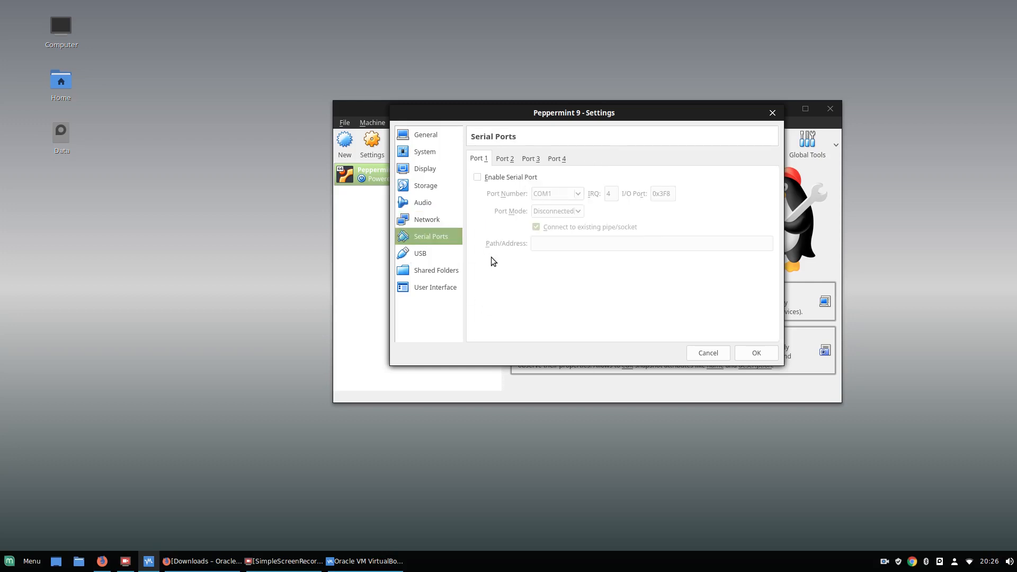
{"action": "left_click", "coordinate": [419, 255]}
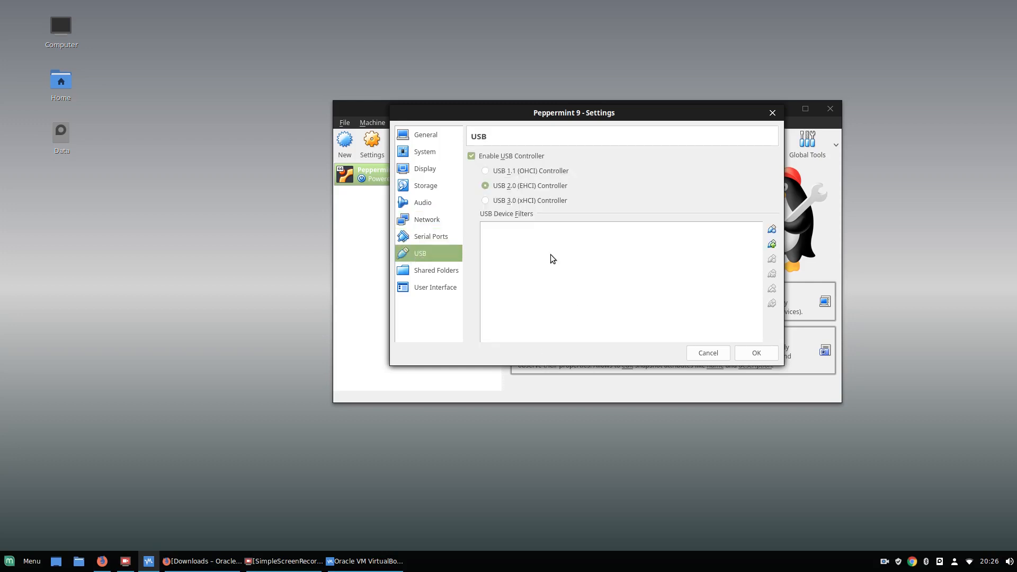
{"action": "left_click", "coordinate": [485, 200]}
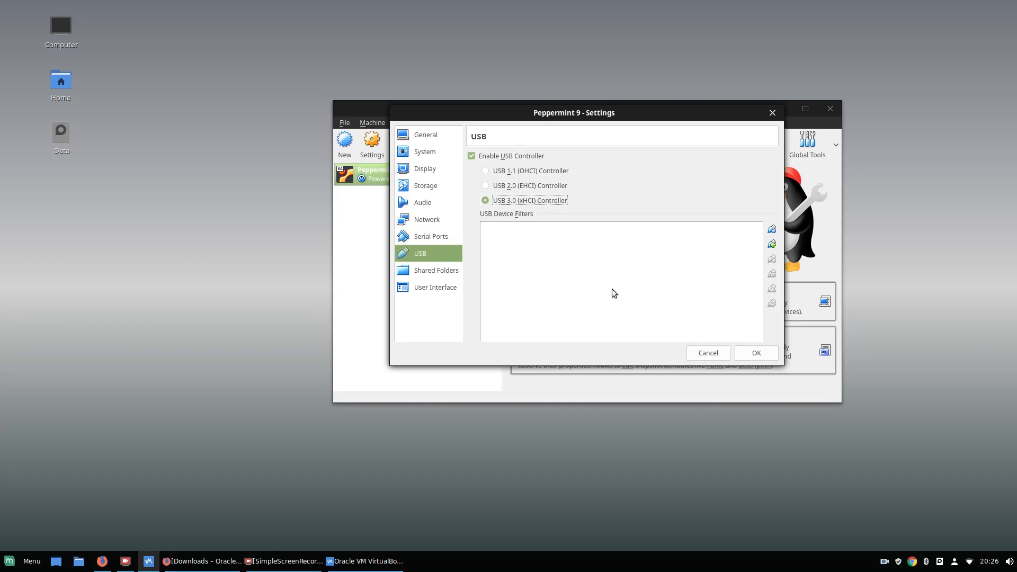
{"action": "right_click", "coordinate": [573, 250]}
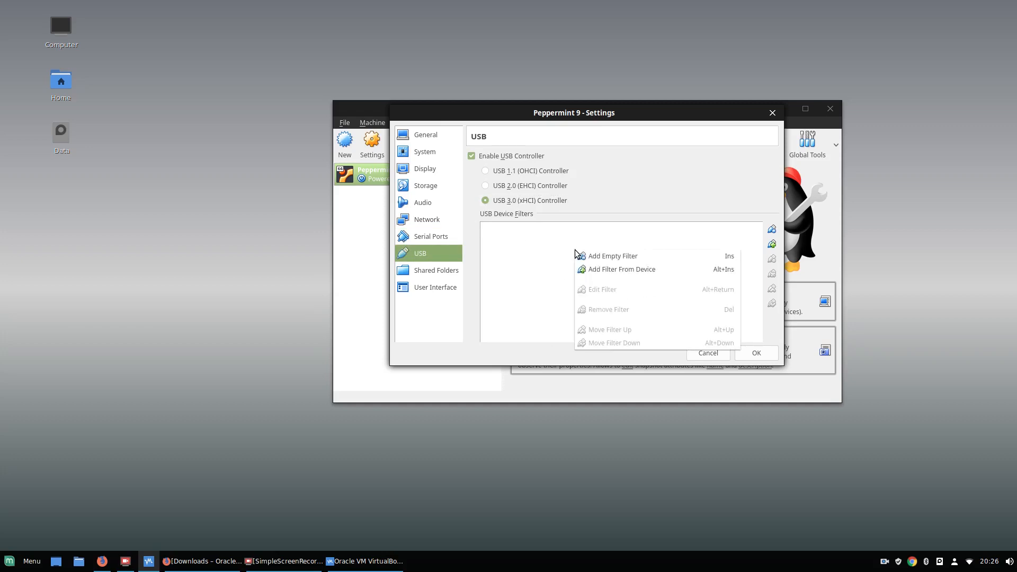
{"action": "left_click", "coordinate": [651, 270]}
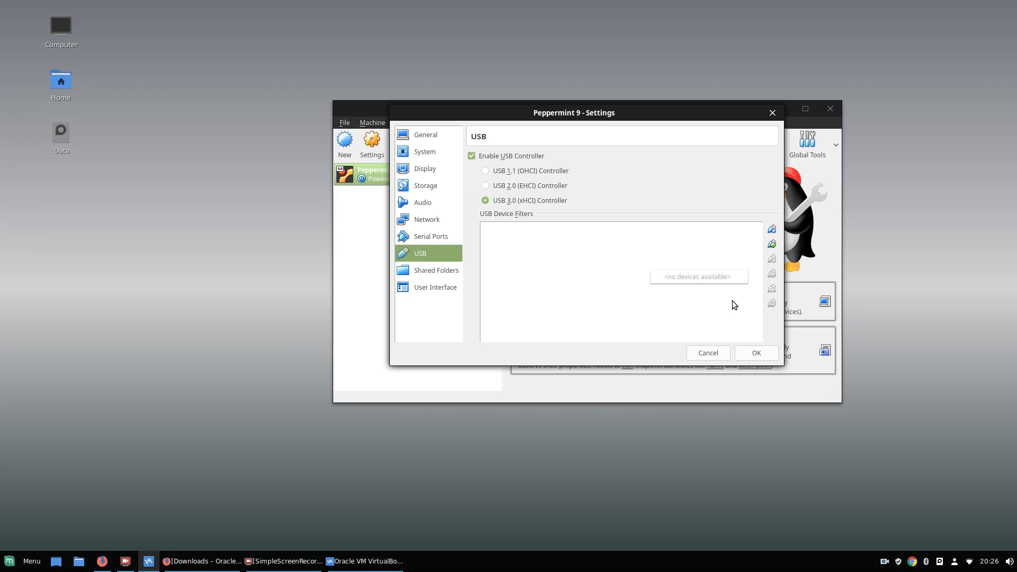
{"action": "left_click", "coordinate": [424, 272]}
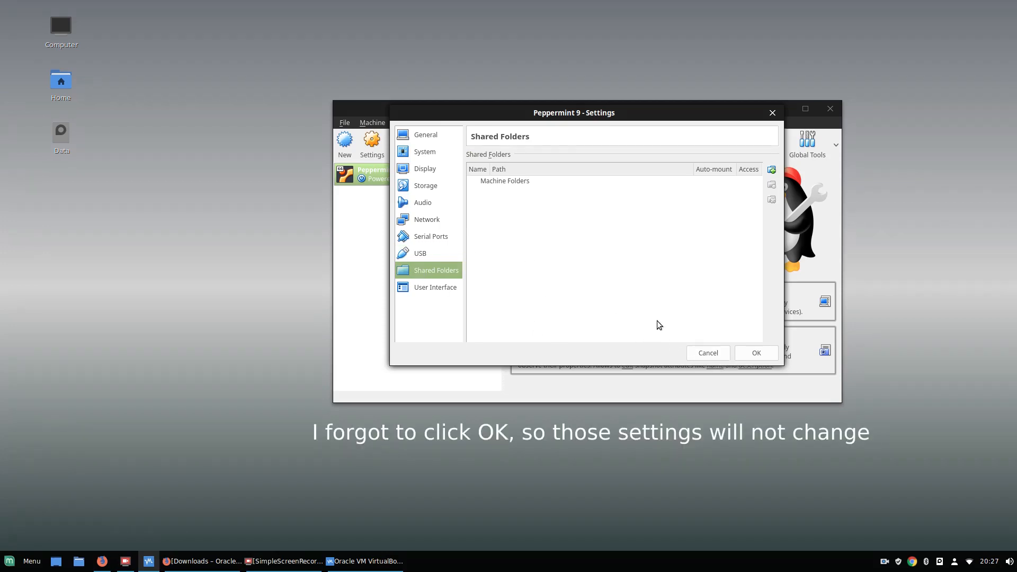
{"action": "left_click", "coordinate": [704, 349]}
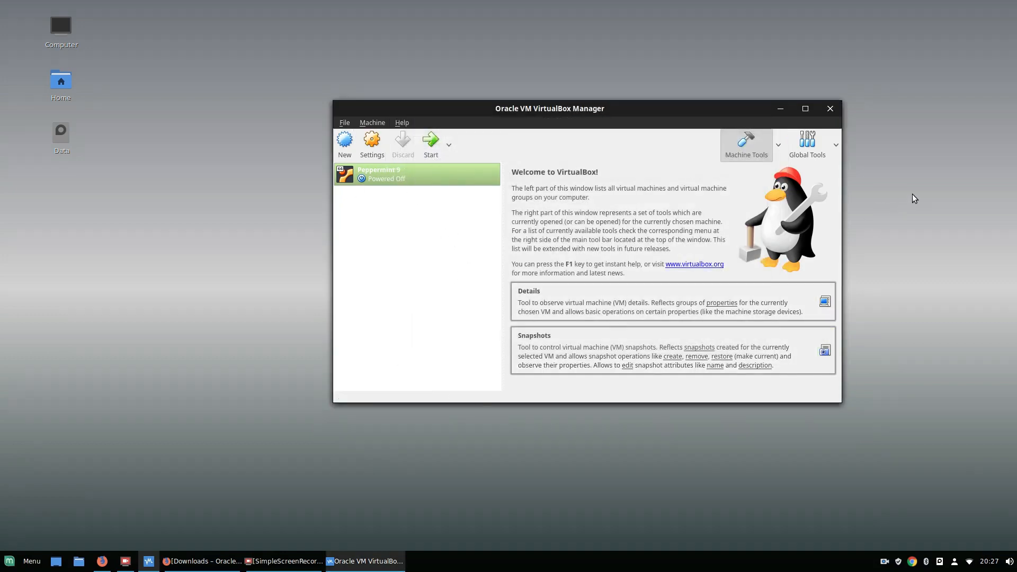
Close VirtualBox Manager, then bring back Firefox and close it.
{"action": "left_click", "coordinate": [830, 112]}
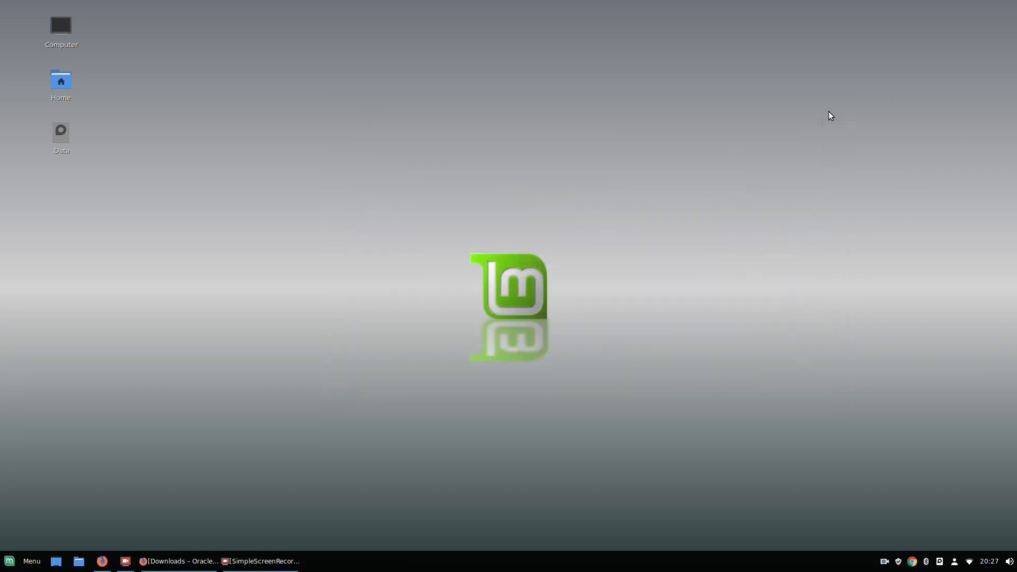
{"action": "left_click", "coordinate": [290, 561]}
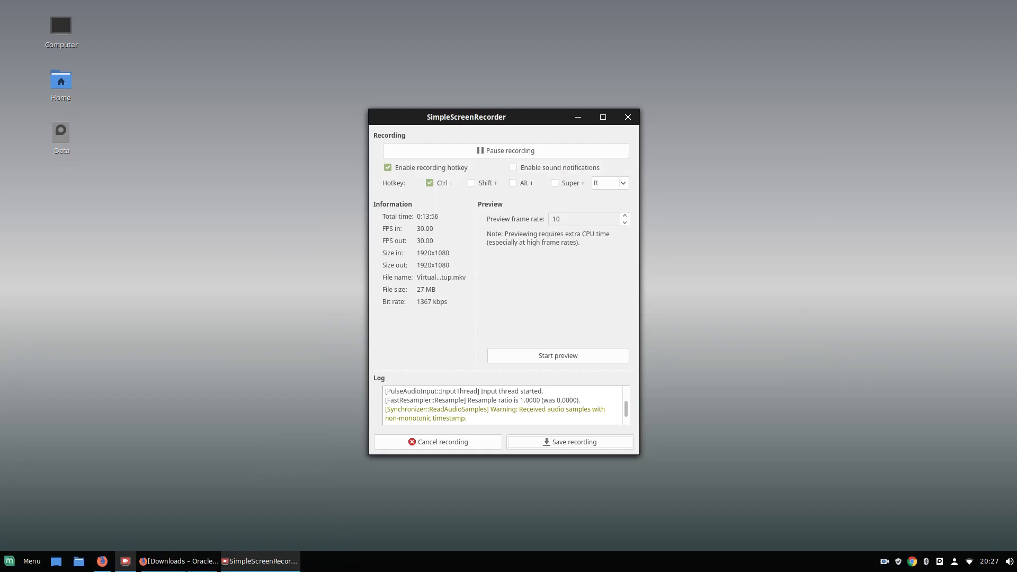
{"action": "left_click", "coordinate": [179, 560]}
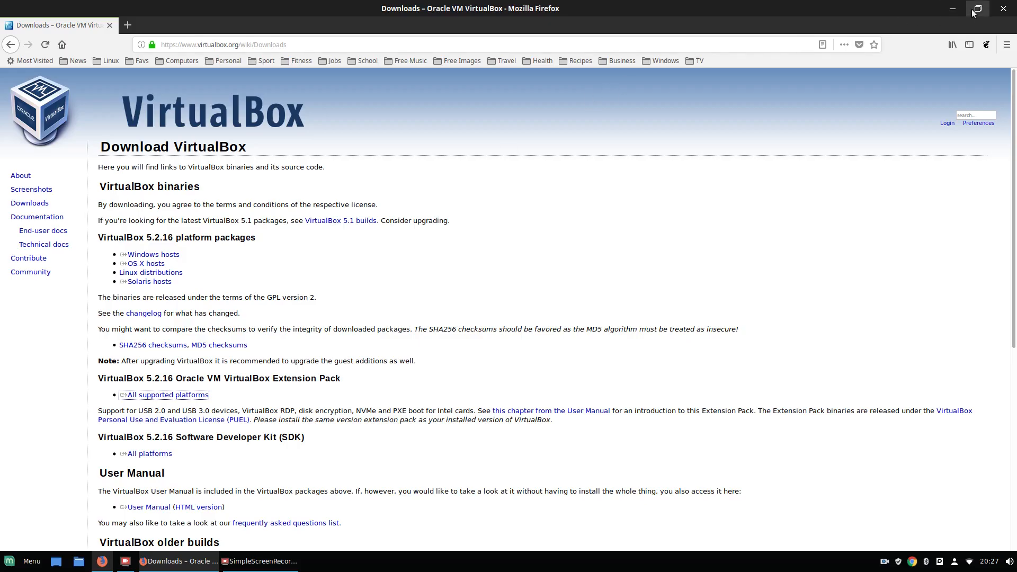
{"action": "left_click", "coordinate": [1002, 8]}
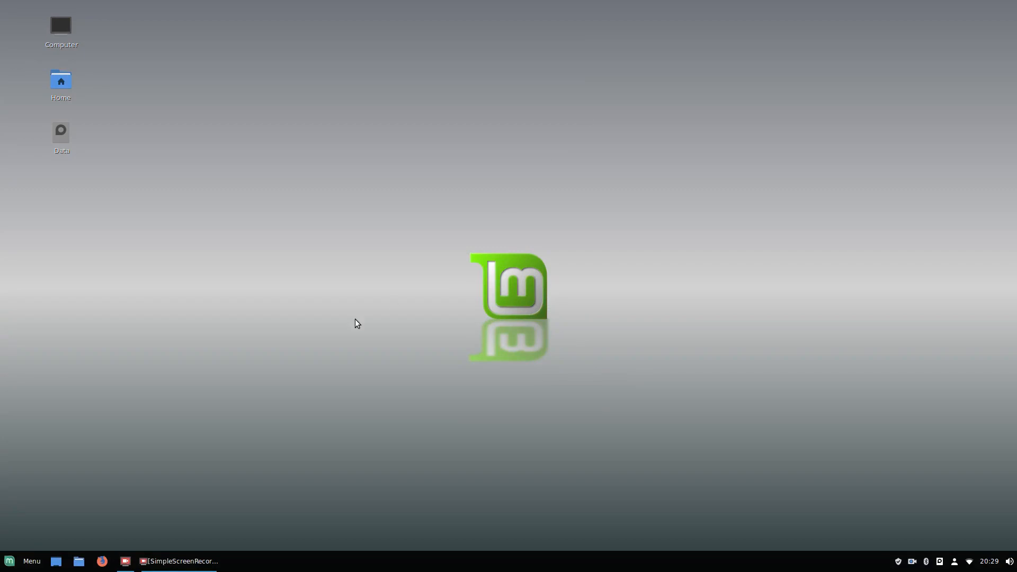
Relaunch Oracle VM VirtualBox by searching 'vir' in the Mint menu.
{"action": "key", "text": "super"}
{"action": "type", "text": "vir"}
{"action": "key", "text": "Down"}
{"action": "key", "text": "Return"}
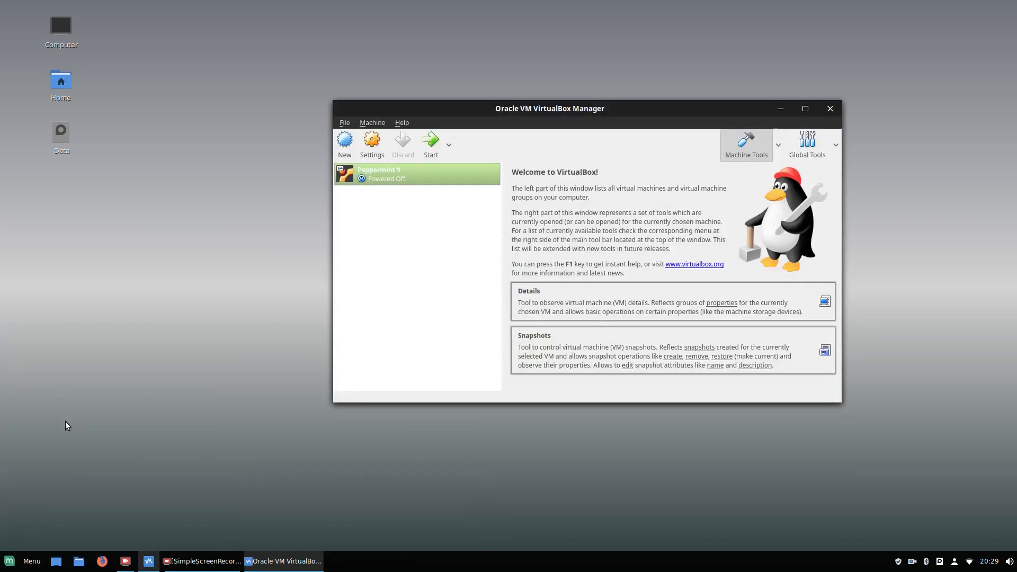
{"action": "left_click", "coordinate": [373, 142]}
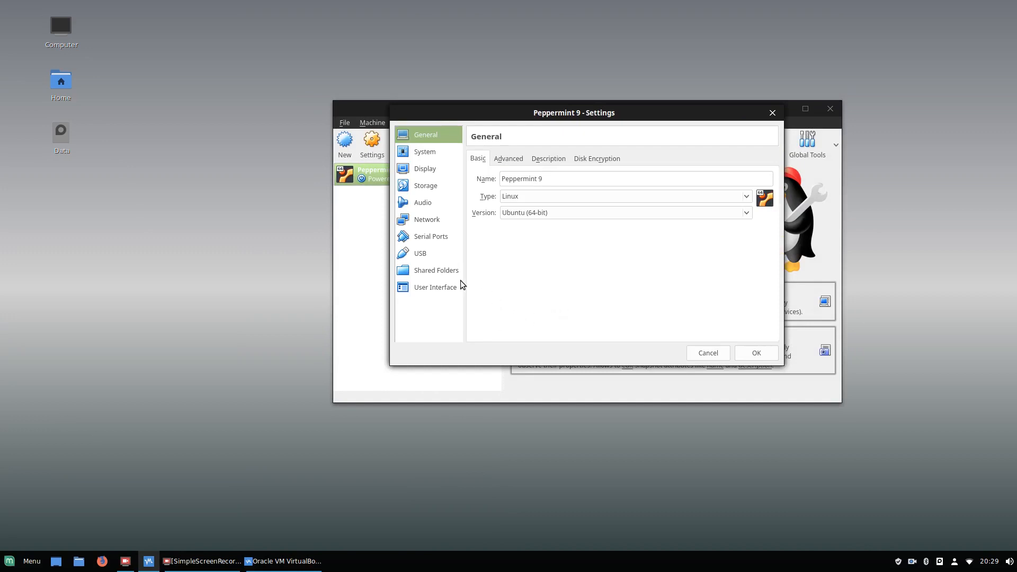
{"action": "left_click", "coordinate": [422, 253]}
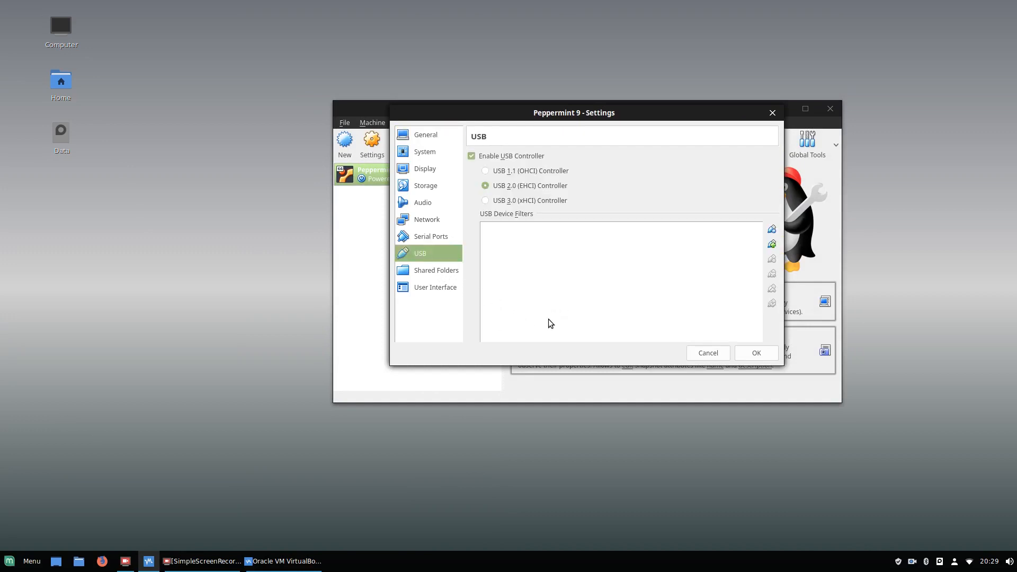
{"action": "left_click", "coordinate": [485, 201]}
{"action": "right_click", "coordinate": [607, 263]}
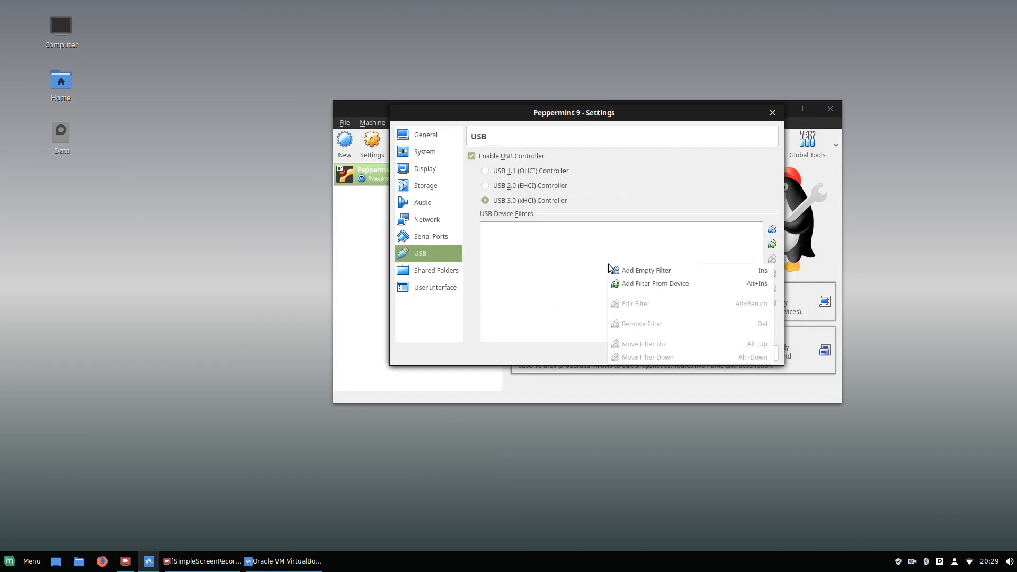
{"action": "left_click", "coordinate": [664, 287]}
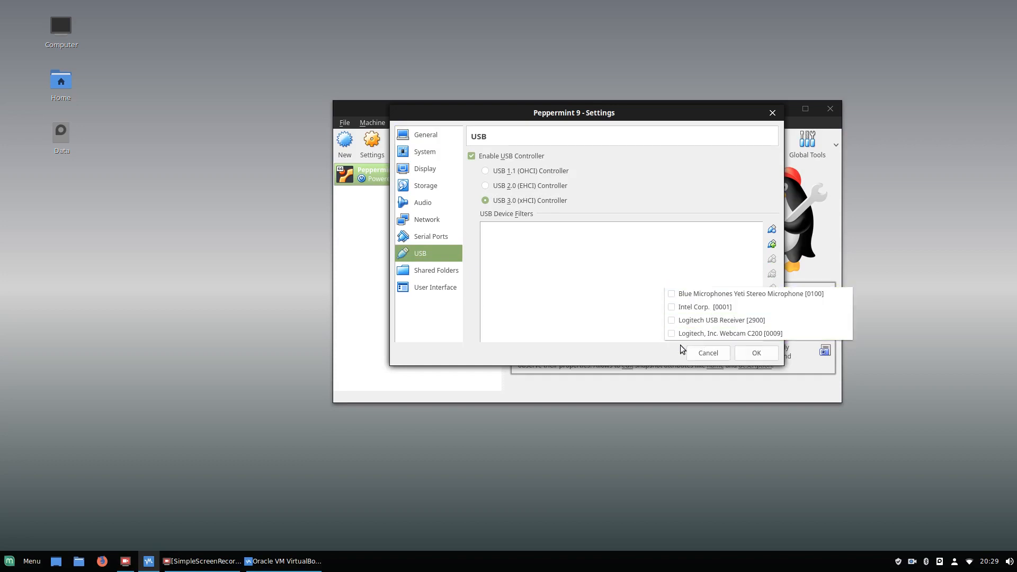
{"action": "mouse_move", "coordinate": [683, 306]}
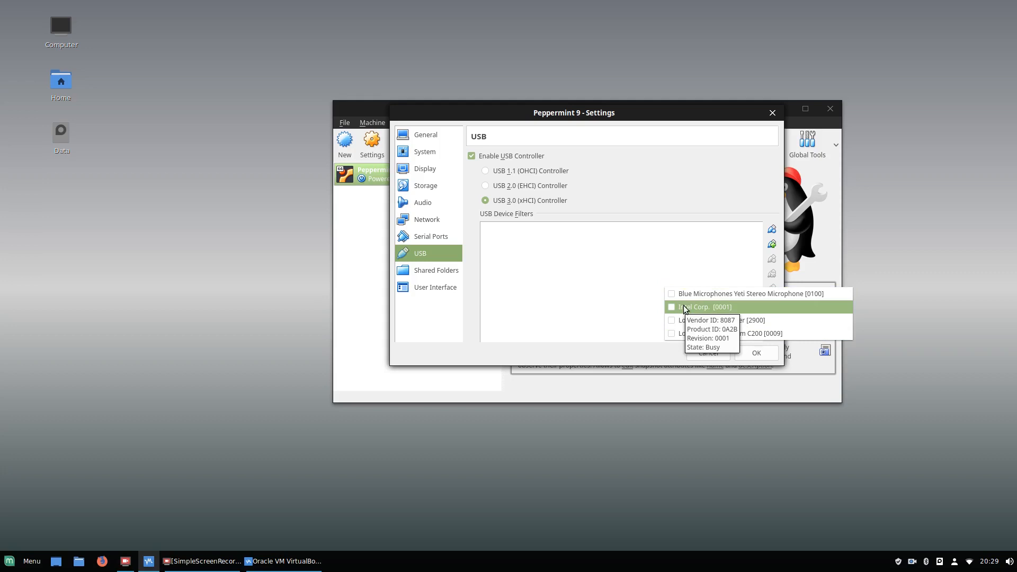
{"action": "left_click", "coordinate": [596, 296]}
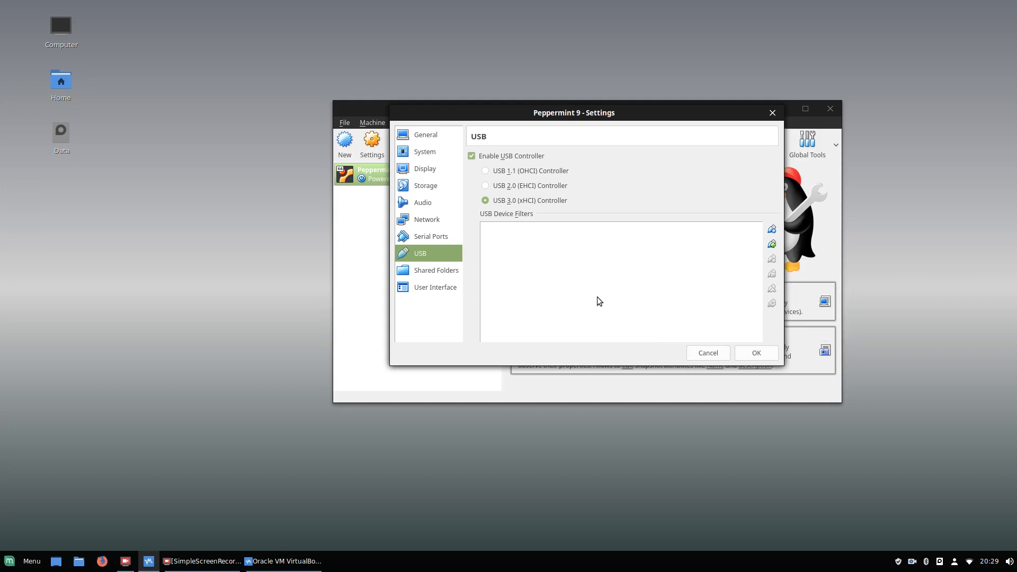
{"action": "right_click", "coordinate": [610, 288]}
{"action": "key", "text": "Escape"}
{"action": "right_click", "coordinate": [636, 286]}
{"action": "left_click", "coordinate": [655, 303]}
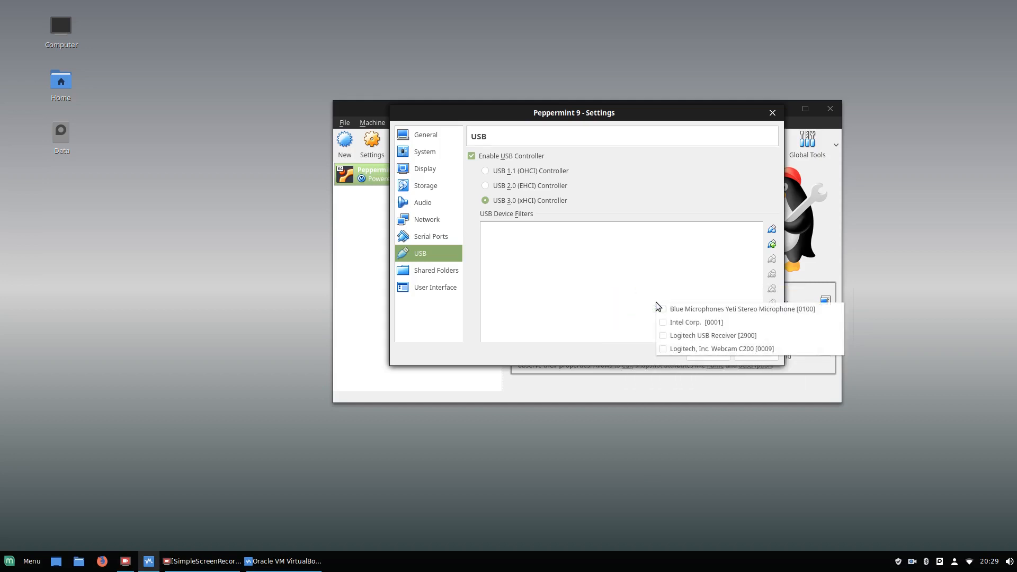
{"action": "left_click", "coordinate": [612, 292]}
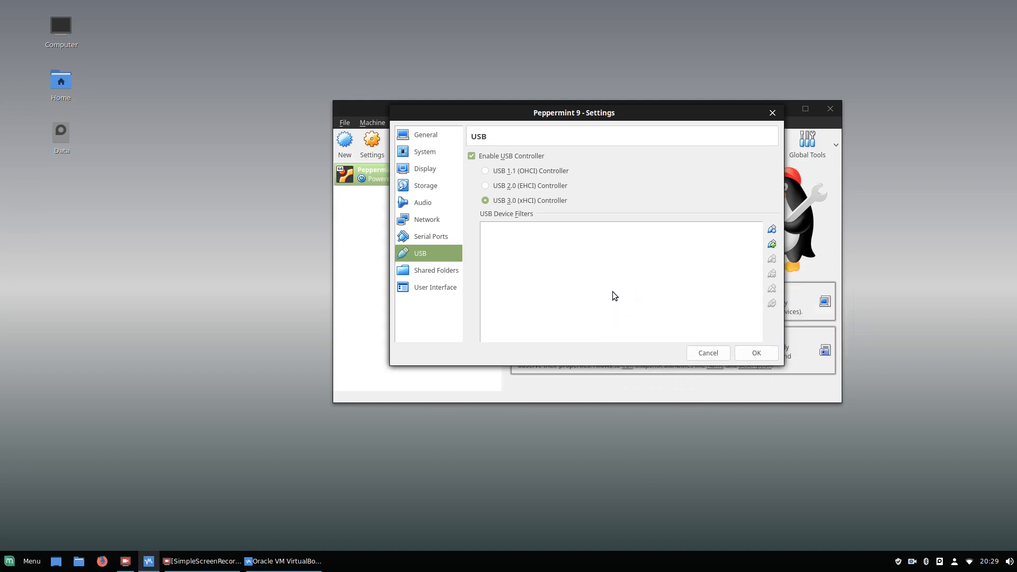
{"action": "left_click", "coordinate": [708, 352]}
Open Users and Groups in System Settings and authenticate with the administrator password.
{"action": "left_click", "coordinate": [18, 566]}
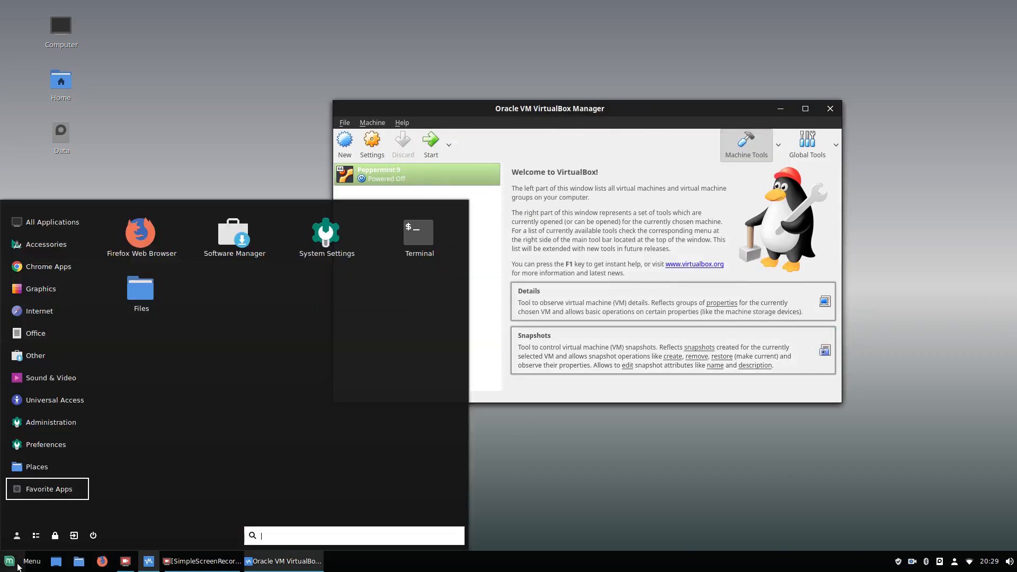
{"action": "left_click", "coordinate": [328, 233]}
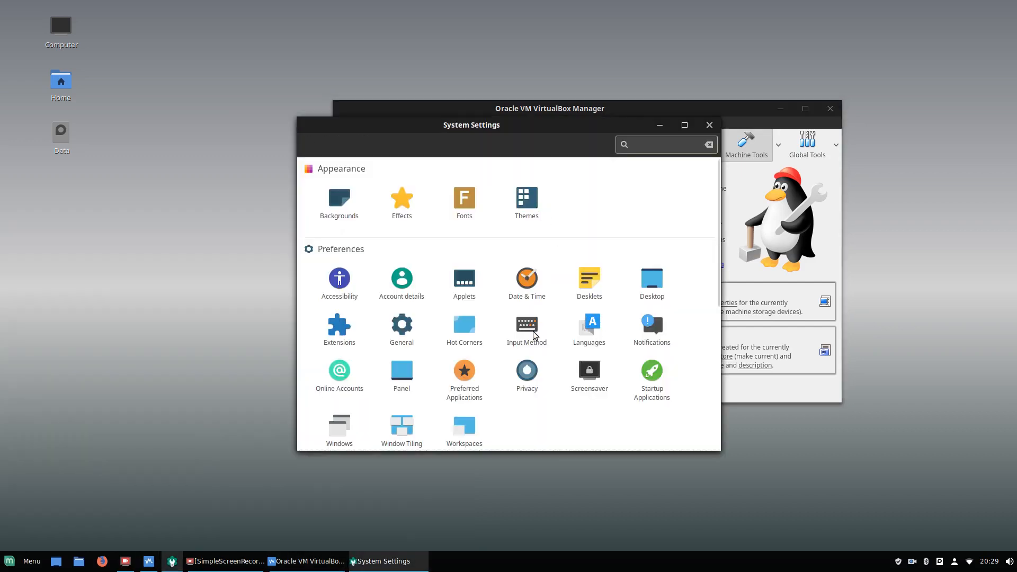
{"action": "scroll", "coordinate": [532, 332], "scroll_direction": "down", "scroll_amount": 5}
{"action": "left_click", "coordinate": [576, 405]}
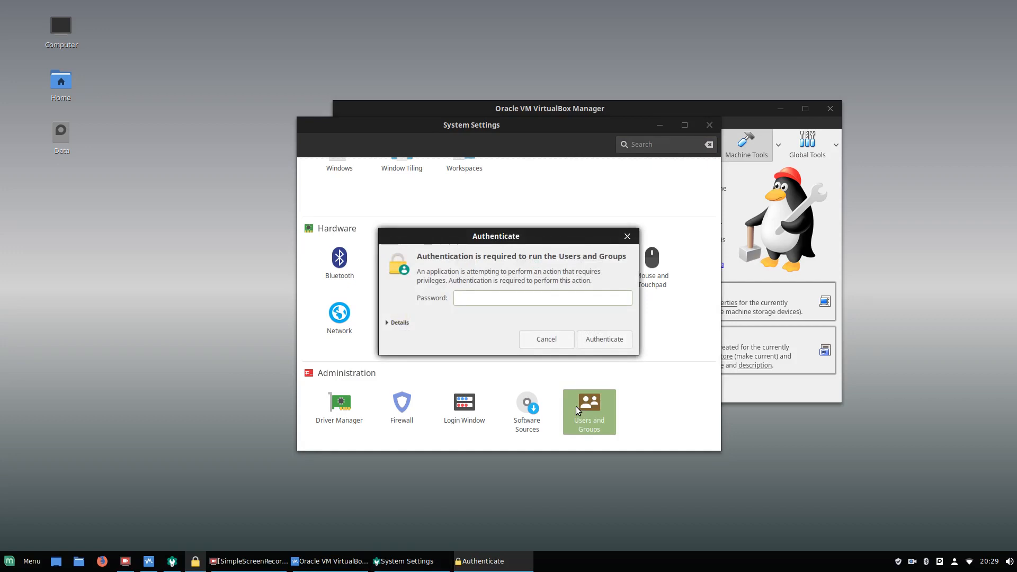
{"action": "type", "text": "******"}
{"action": "key", "text": "Return"}
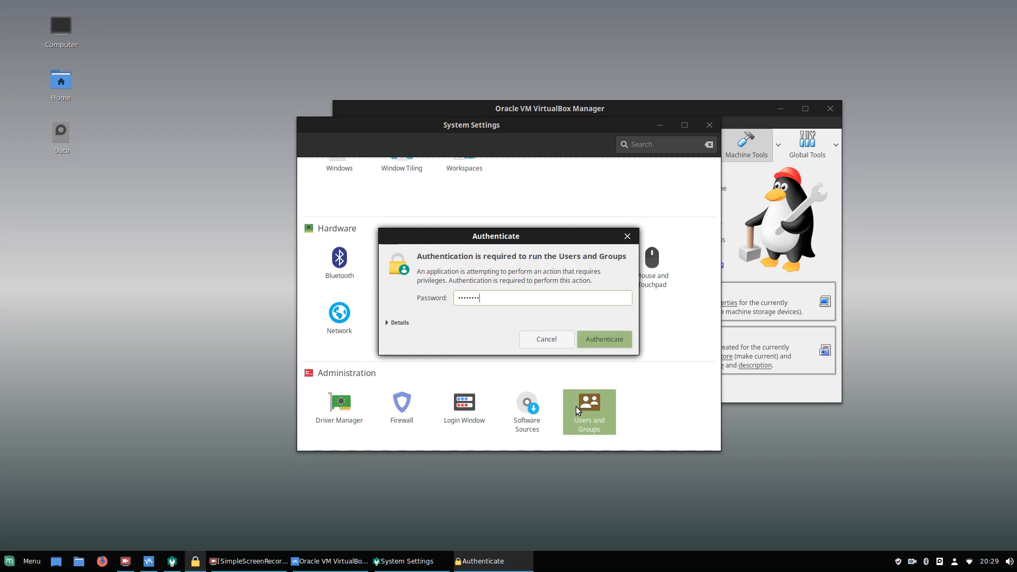
Add the user account to the vboxusers group, confirm, and close Users and Groups.
{"action": "left_click", "coordinate": [358, 192]}
{"action": "left_click", "coordinate": [580, 360]}
{"action": "scroll", "coordinate": [527, 360], "scroll_direction": "down", "scroll_amount": 5}
{"action": "scroll", "coordinate": [524, 357], "scroll_direction": "down", "scroll_amount": 10}
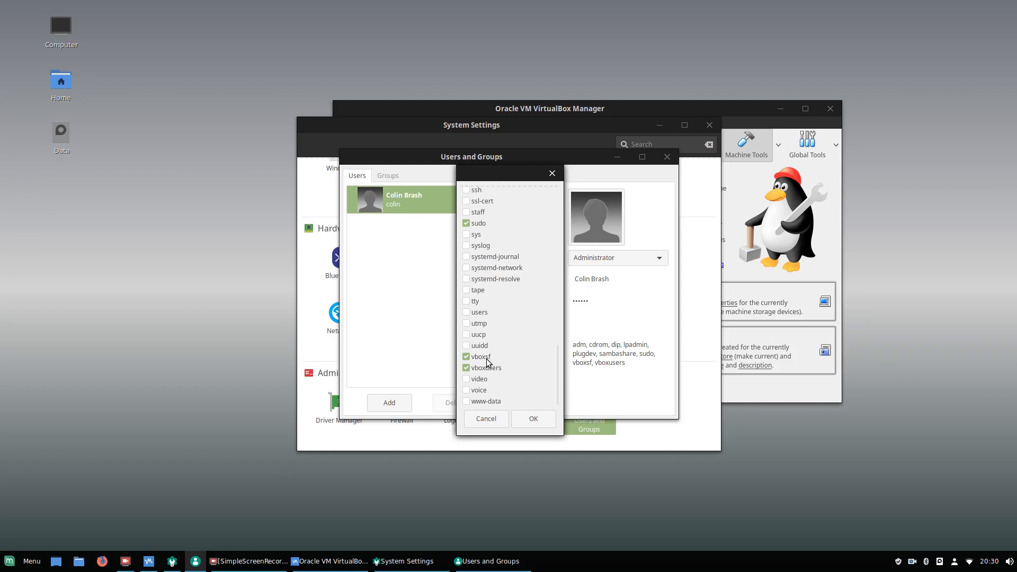
{"action": "left_click", "coordinate": [466, 368]}
{"action": "left_click", "coordinate": [485, 418]}
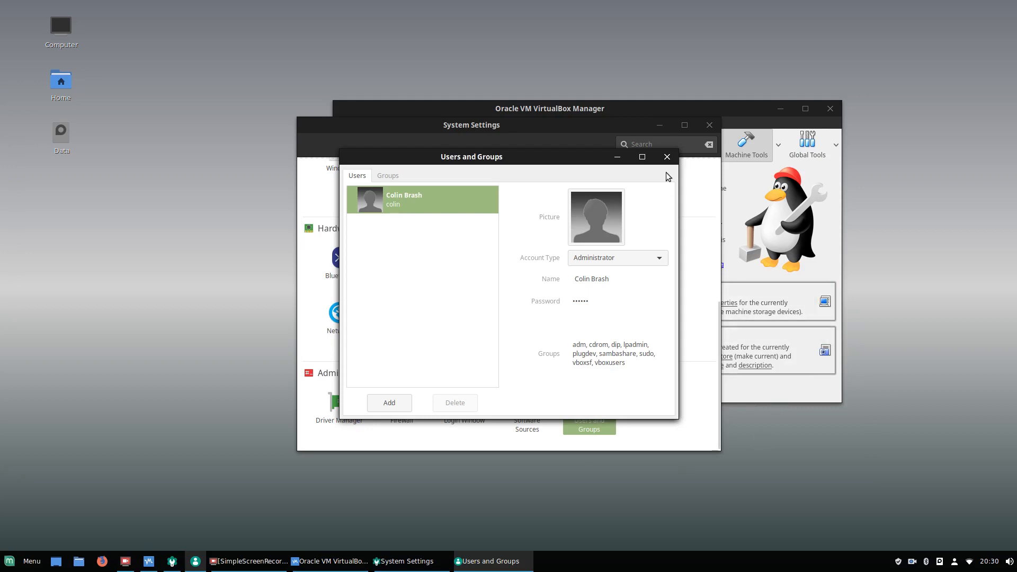
{"action": "left_click", "coordinate": [666, 156]}
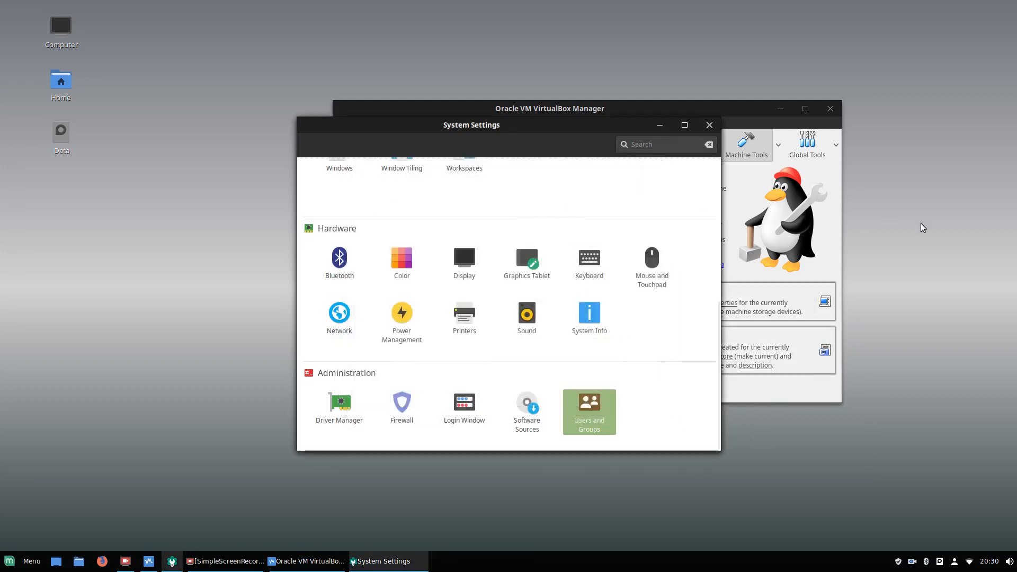
Close System Settings and the ADATA4 drive window, then open and close the Home folder.
{"action": "left_click", "coordinate": [709, 125]}
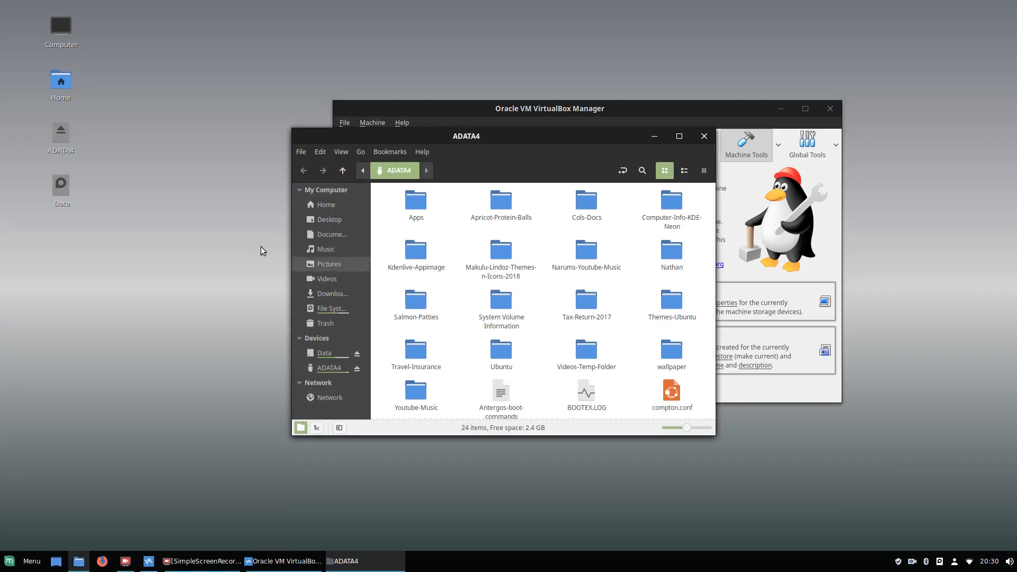
{"action": "left_click", "coordinate": [704, 136]}
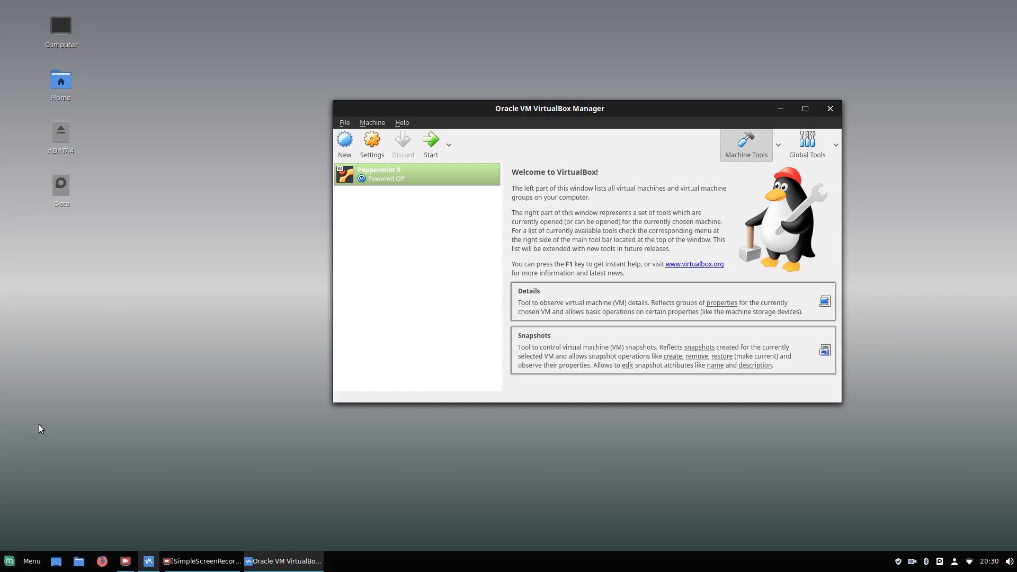
{"action": "left_click", "coordinate": [10, 561]}
{"action": "left_click", "coordinate": [10, 561]}
{"action": "left_click", "coordinate": [78, 561]}
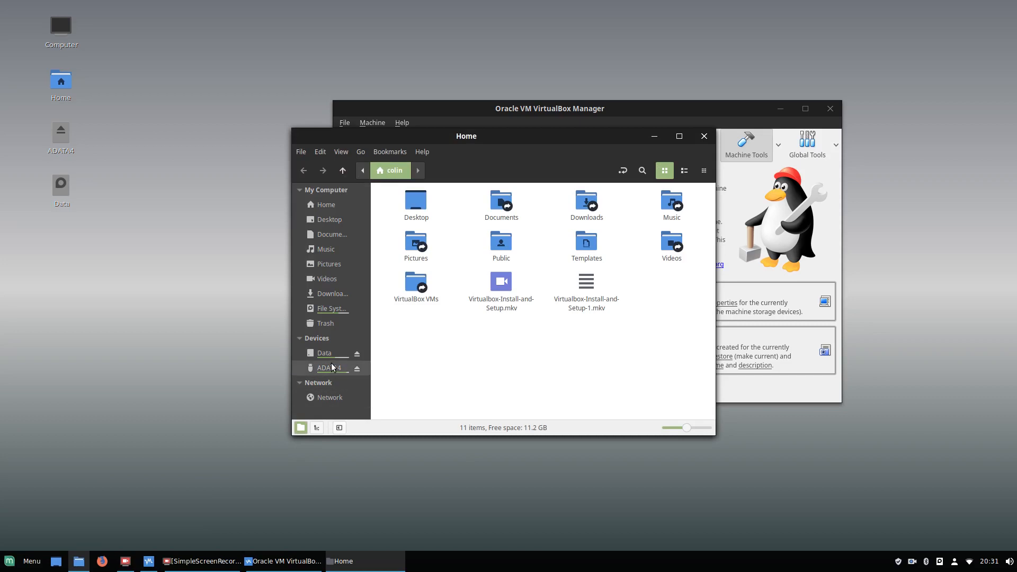
{"action": "left_click", "coordinate": [704, 136]}
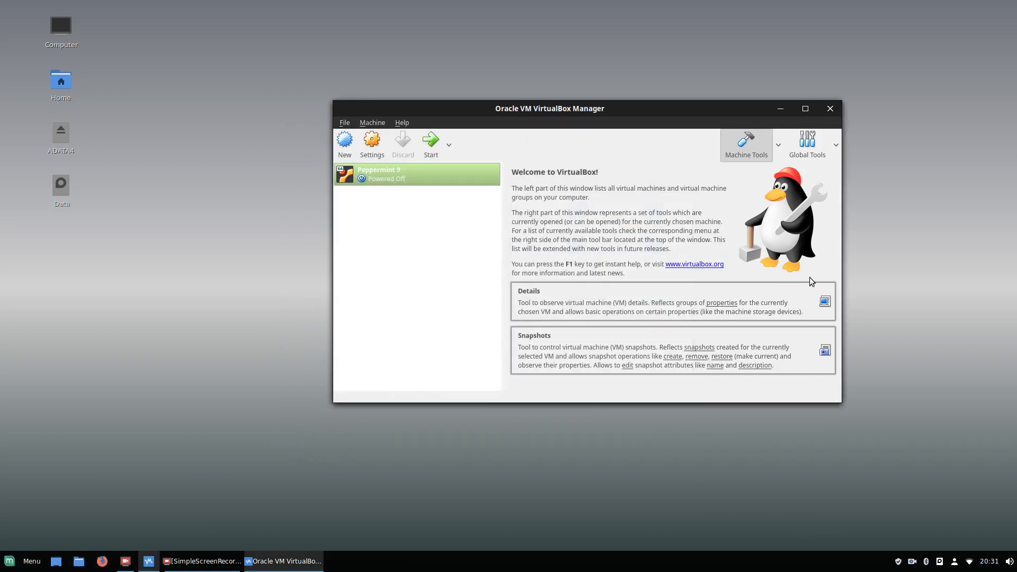
Try USB 3.0 (xHCI) and the USB device list in Peppermint 9 settings, then cancel unsaved.
{"action": "left_click", "coordinate": [372, 143]}
{"action": "left_click", "coordinate": [423, 256]}
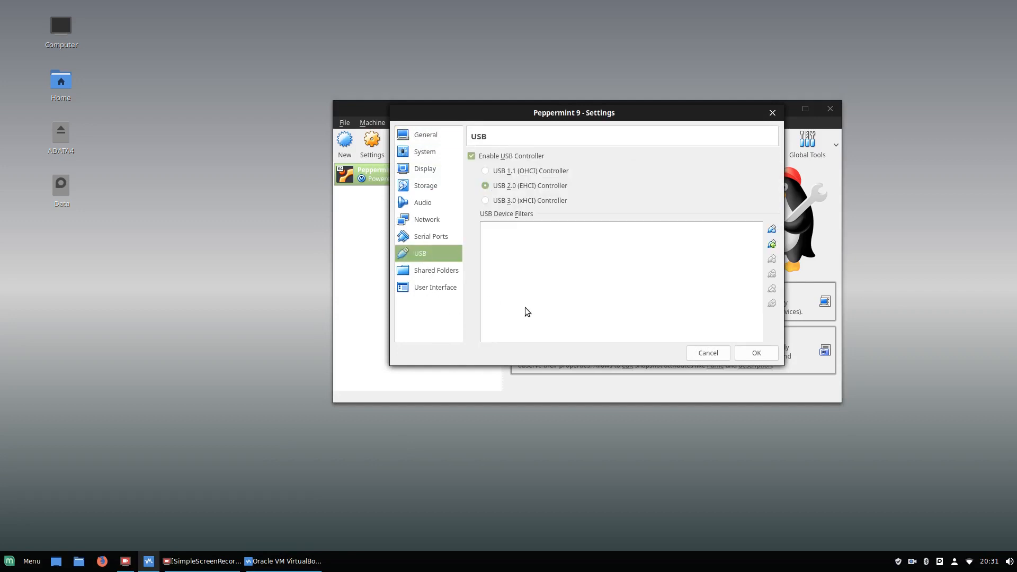
{"action": "left_click", "coordinate": [501, 202]}
{"action": "right_click", "coordinate": [585, 267]}
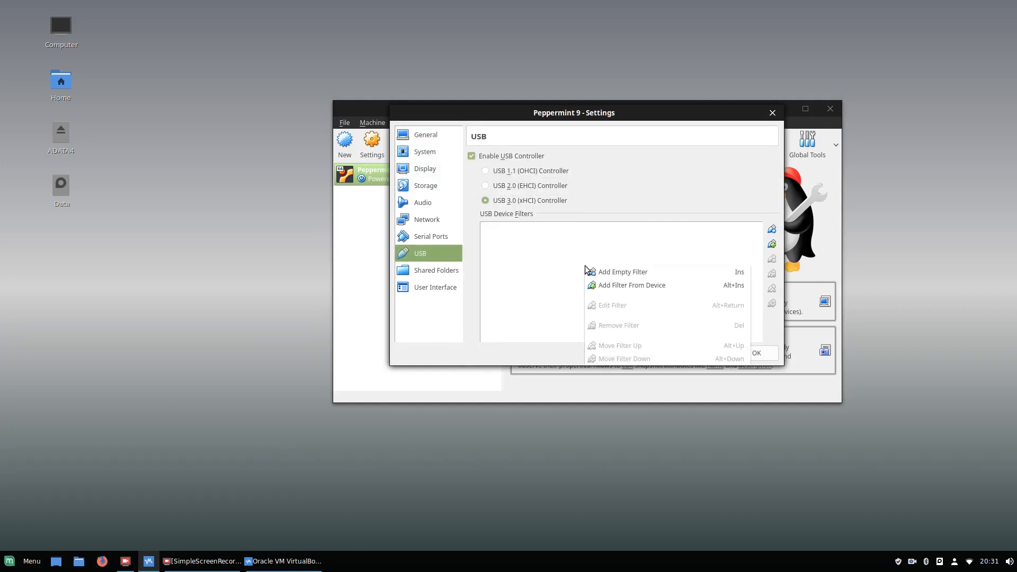
{"action": "left_click", "coordinate": [608, 286]}
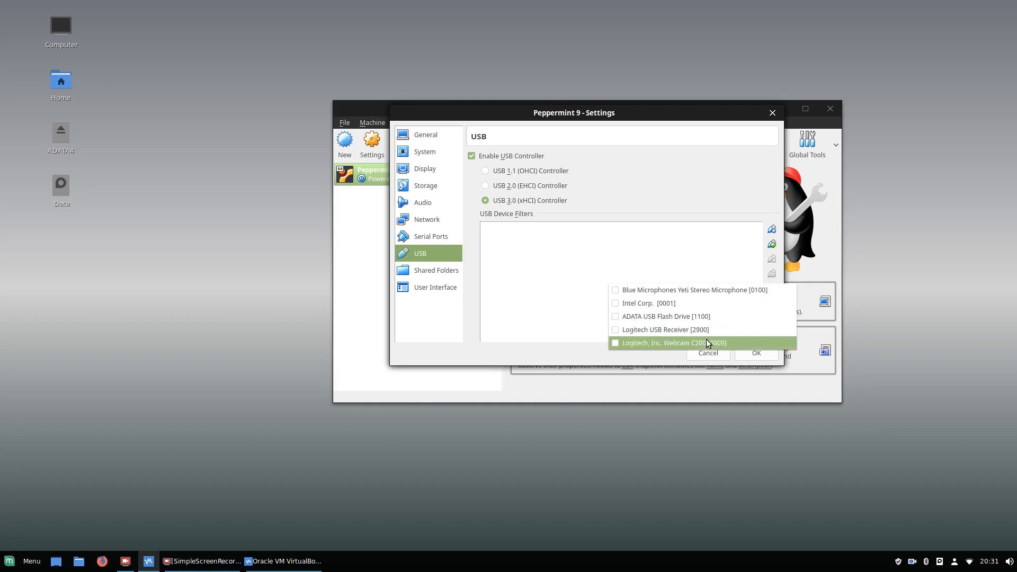
{"action": "left_click", "coordinate": [519, 307]}
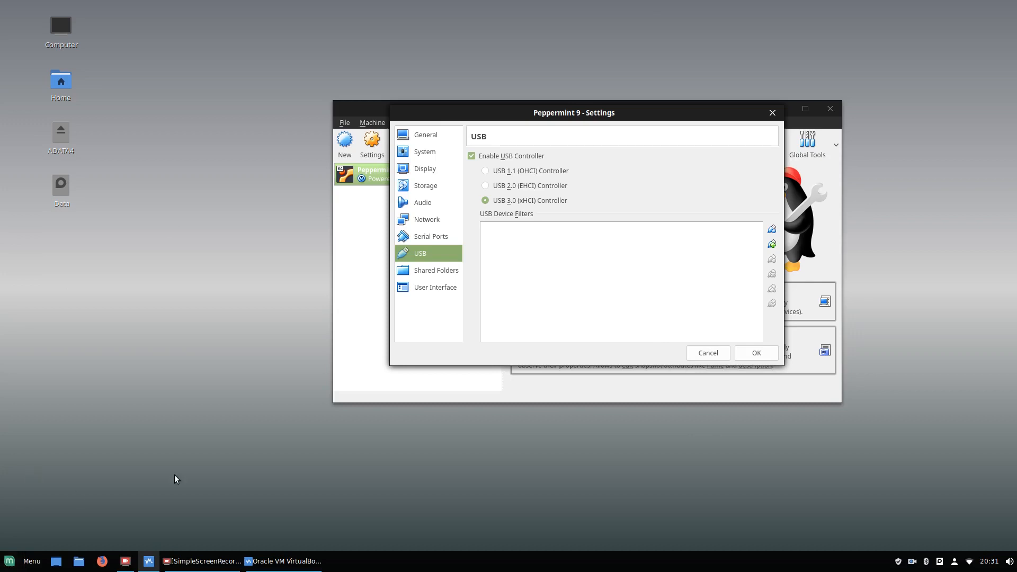
{"action": "left_click", "coordinate": [704, 353]}
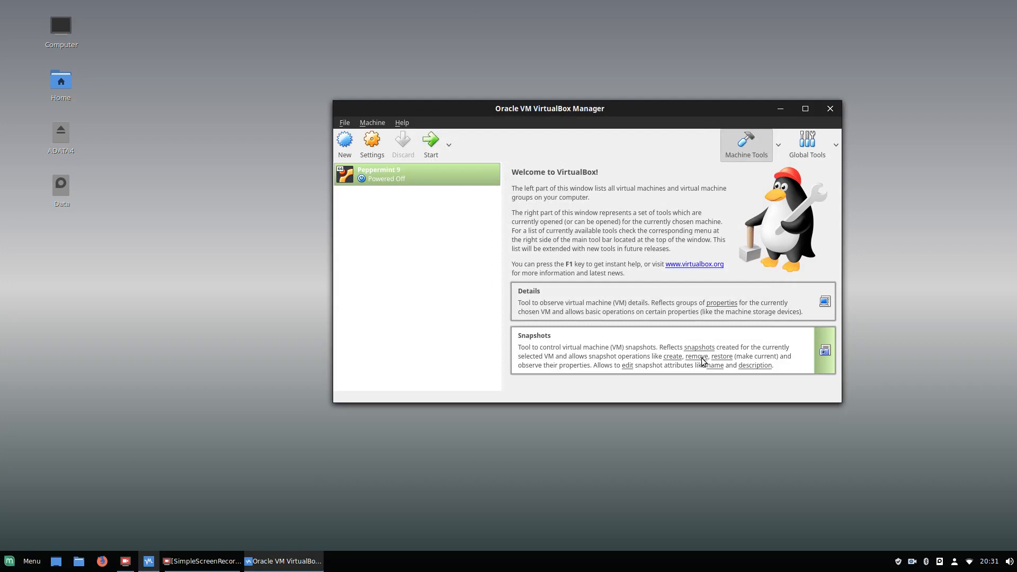
Load Peppermint-9-20180621-amd64.iso from Downloads/ISO into the empty IDE optical drive and save.
{"action": "left_click", "coordinate": [370, 141]}
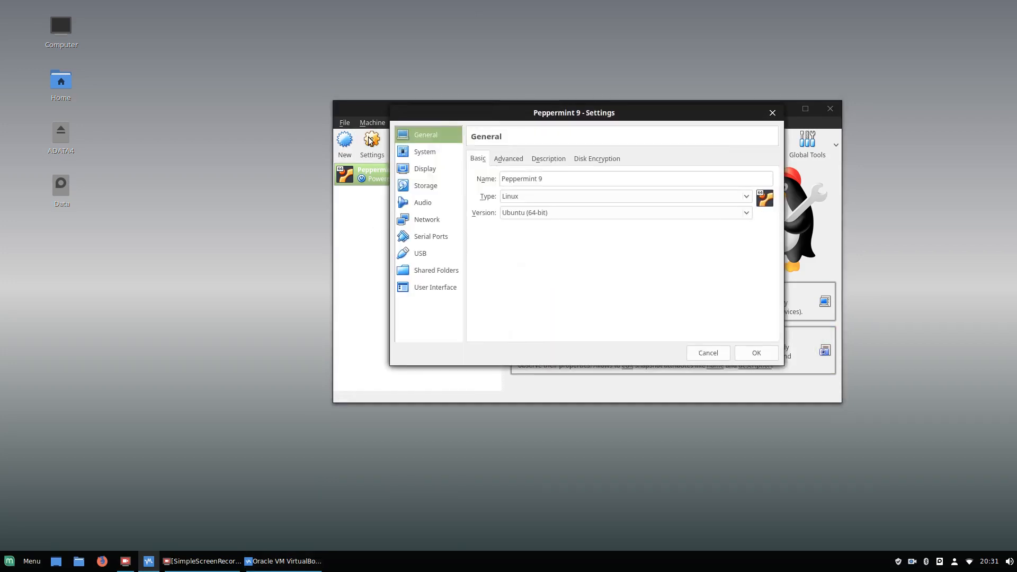
{"action": "left_click", "coordinate": [425, 186]}
{"action": "left_click", "coordinate": [490, 185]}
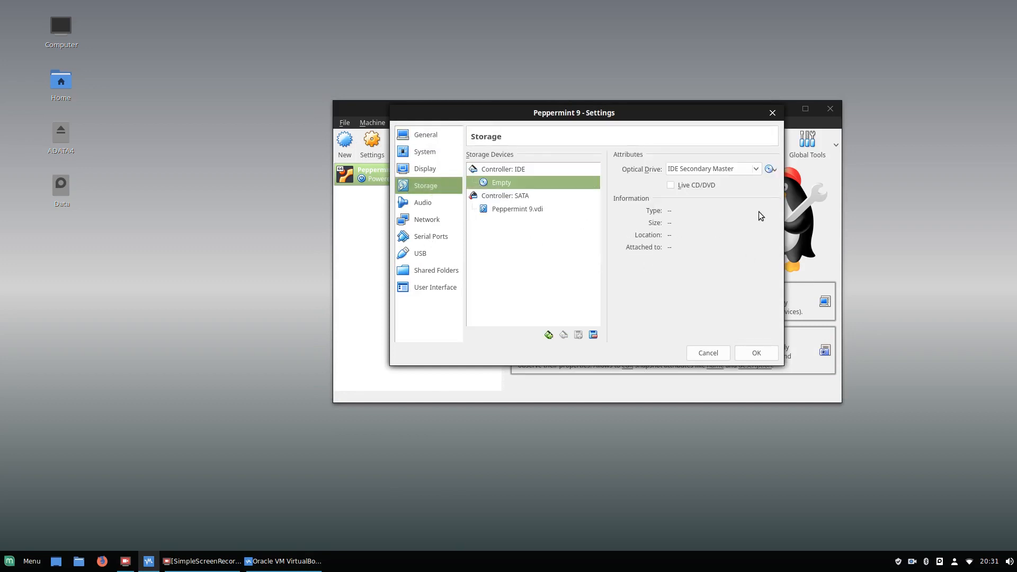
{"action": "left_click", "coordinate": [769, 168]}
{"action": "left_click", "coordinate": [797, 185]}
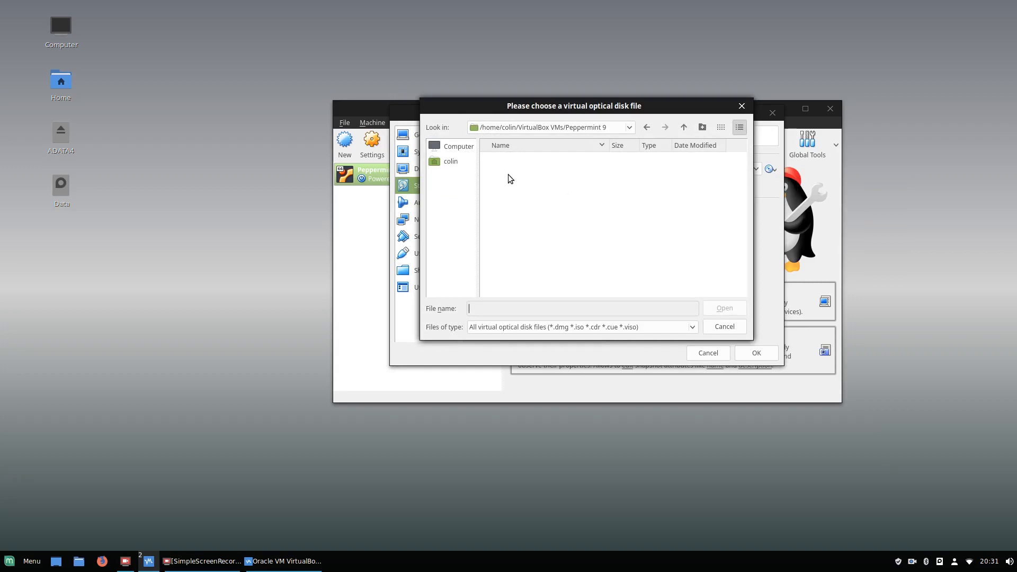
{"action": "left_click", "coordinate": [452, 162]}
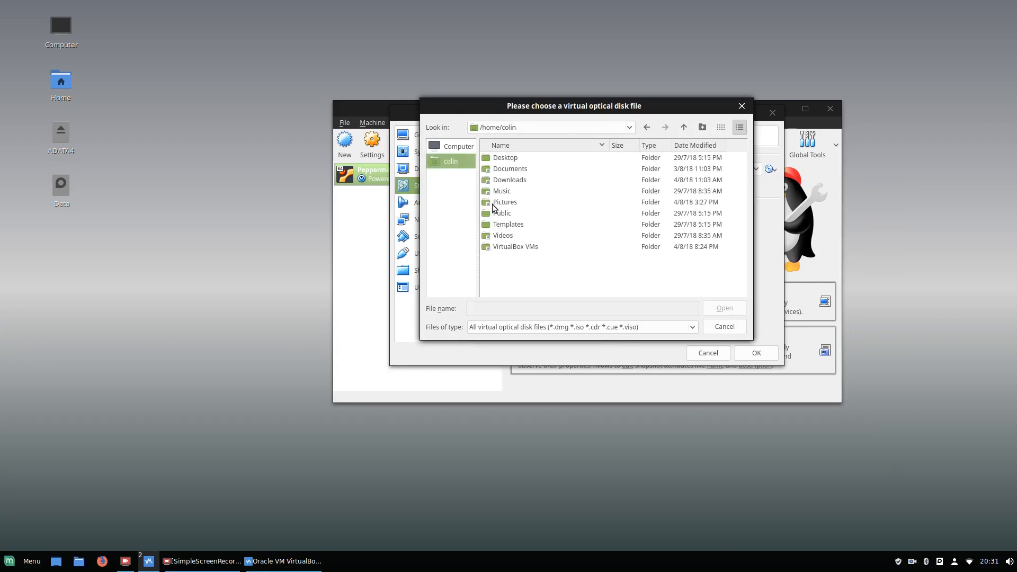
{"action": "double_click", "coordinate": [515, 181]}
{"action": "double_click", "coordinate": [514, 181]}
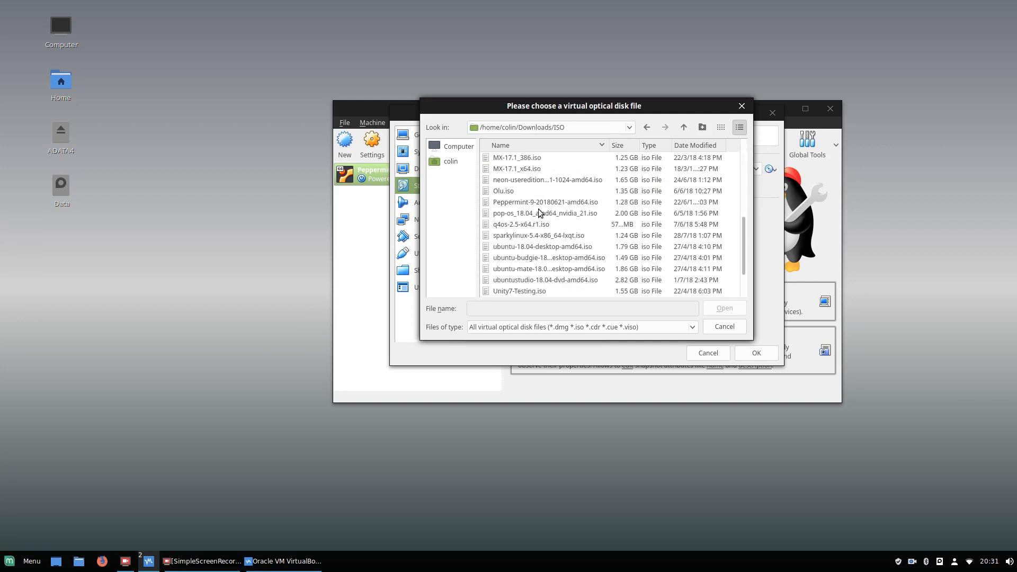
{"action": "double_click", "coordinate": [521, 203]}
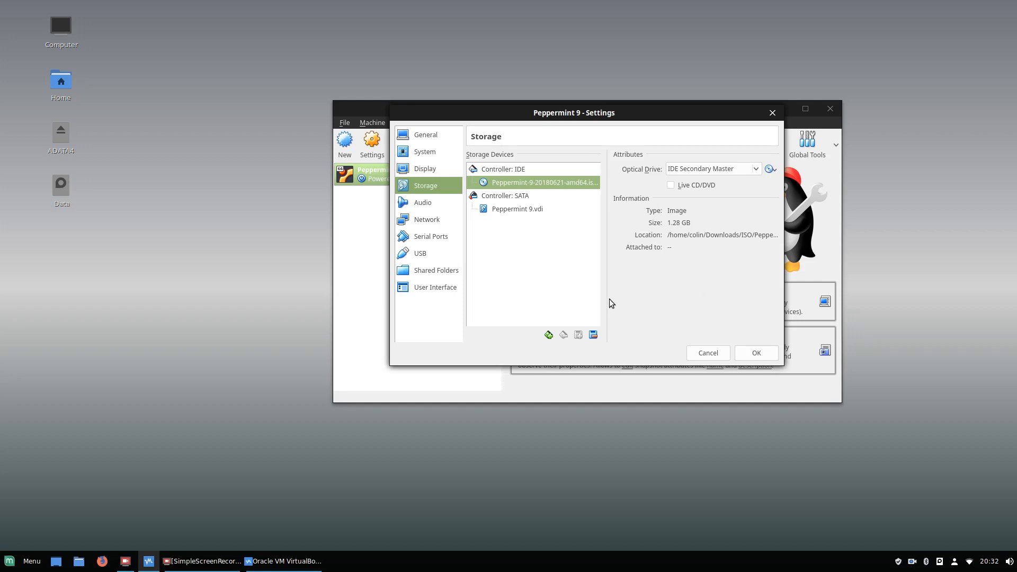
{"action": "left_click", "coordinate": [752, 355]}
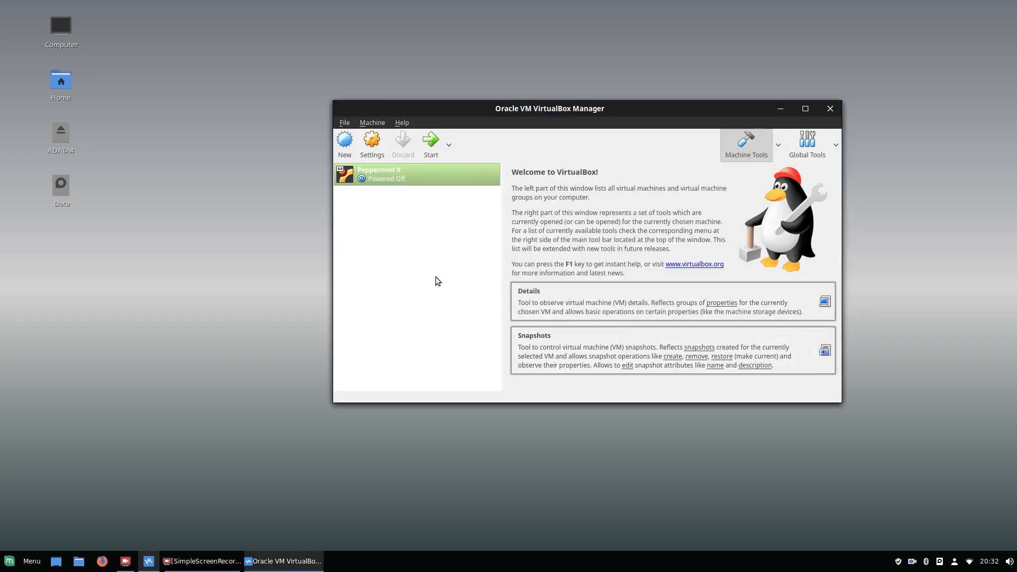
Start the Peppermint 9 virtual machine from VirtualBox Manager.
{"action": "left_click", "coordinate": [434, 153]}
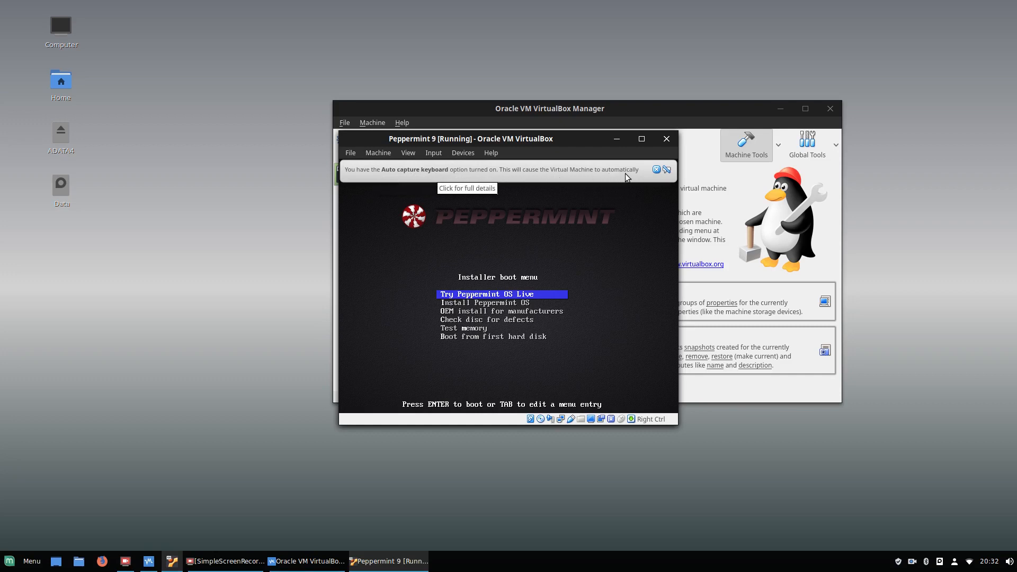
Let the VM capture keyboard and mouse, boot Try Peppermint OS Live, and dismiss the notices.
{"action": "left_click", "coordinate": [566, 170]}
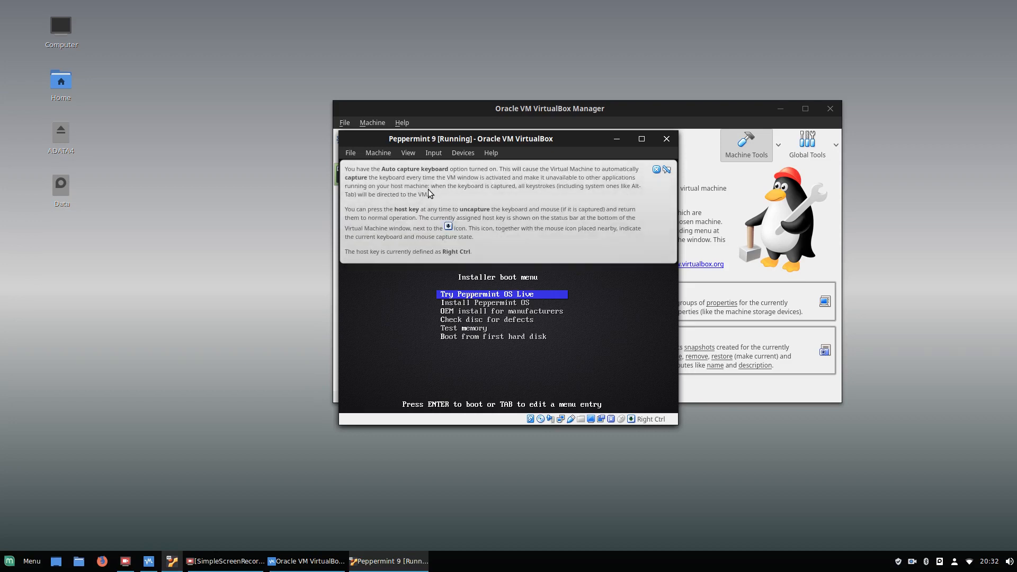
{"action": "left_click", "coordinate": [599, 304]}
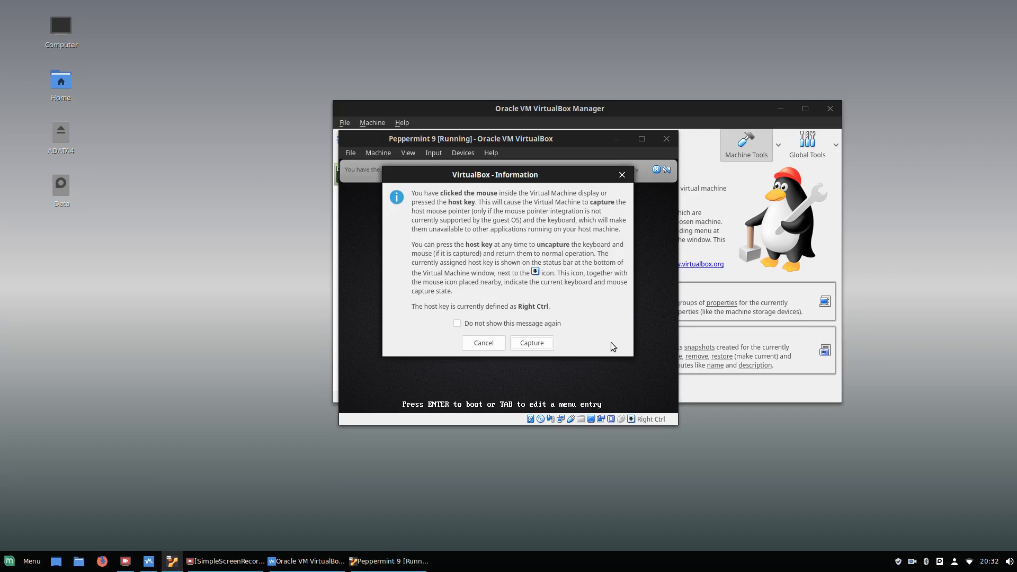
{"action": "left_click", "coordinate": [532, 343]}
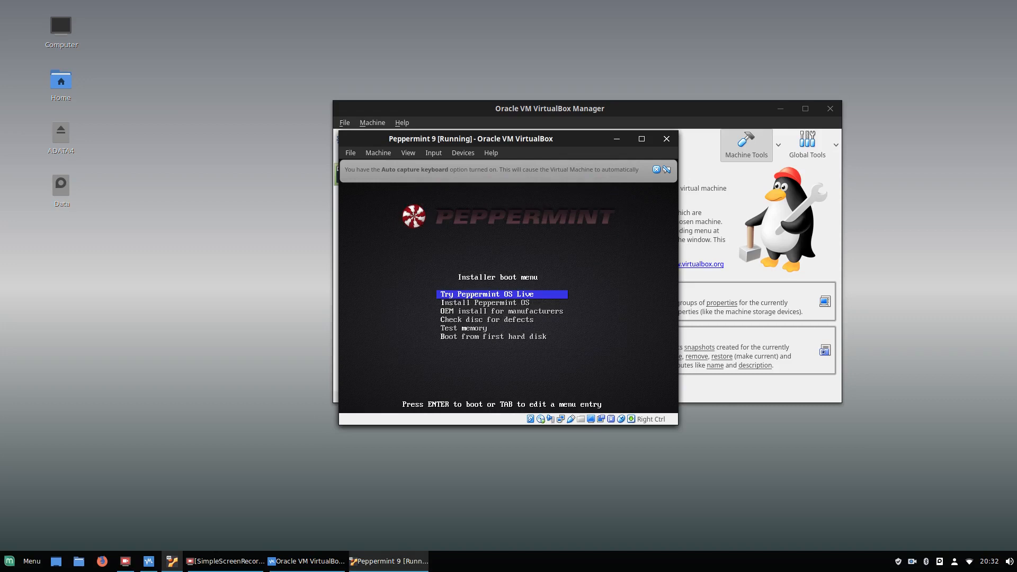
{"action": "key", "text": "Return"}
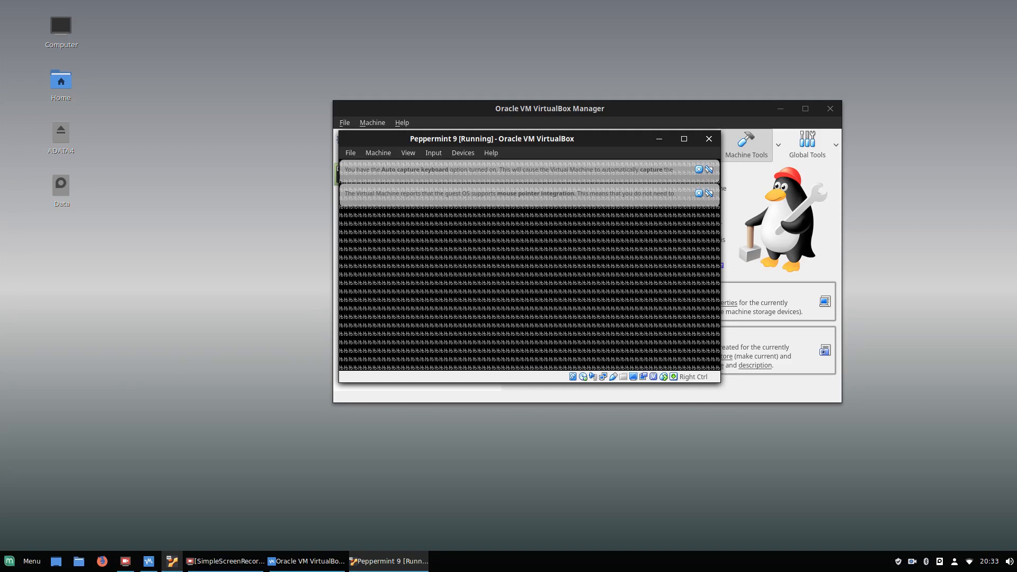
{"action": "left_click", "coordinate": [708, 193]}
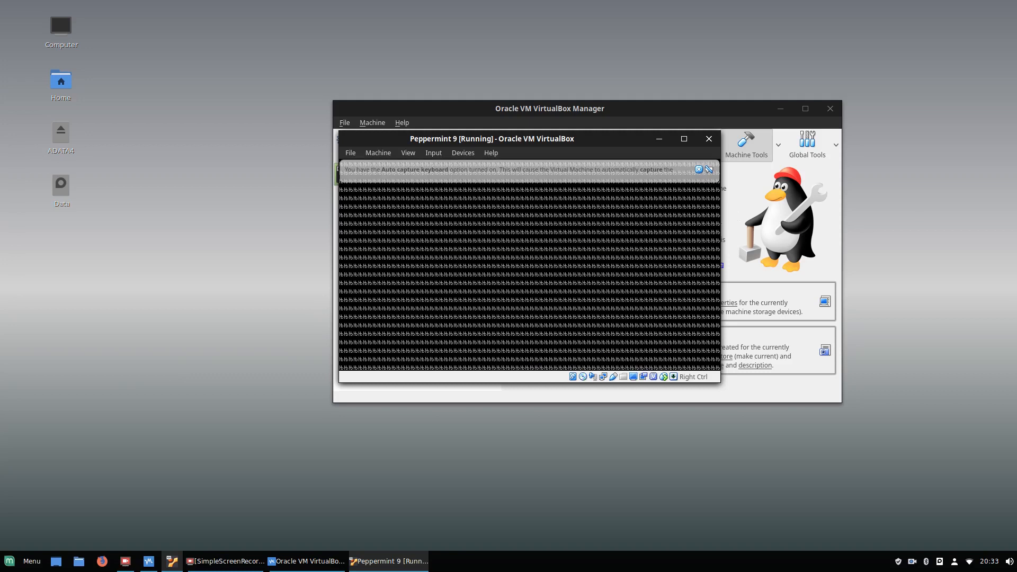
Dismiss the keyboard auto-capture notice and maximize the running Peppermint VM window.
{"action": "left_click", "coordinate": [709, 169]}
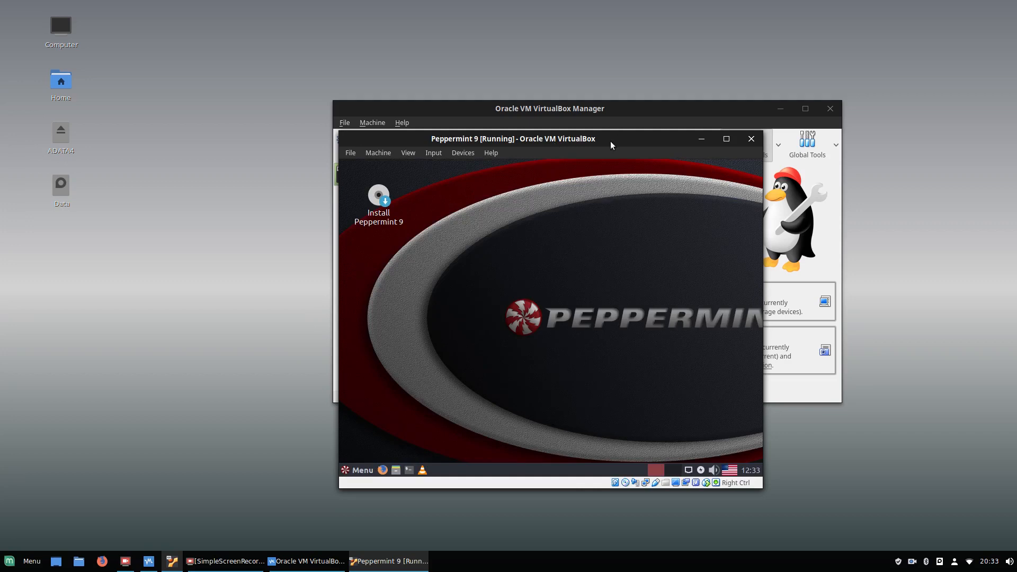
{"action": "double_click", "coordinate": [579, 140]}
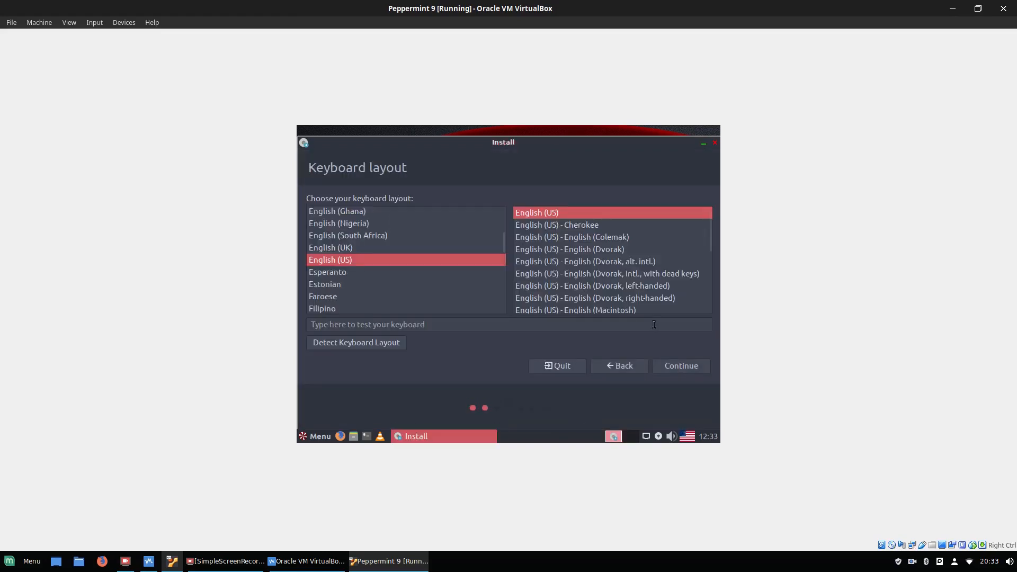
Continue with English (US) keyboard, normal installation, Erase disk install and Perth time zone.
{"action": "left_click", "coordinate": [685, 368]}
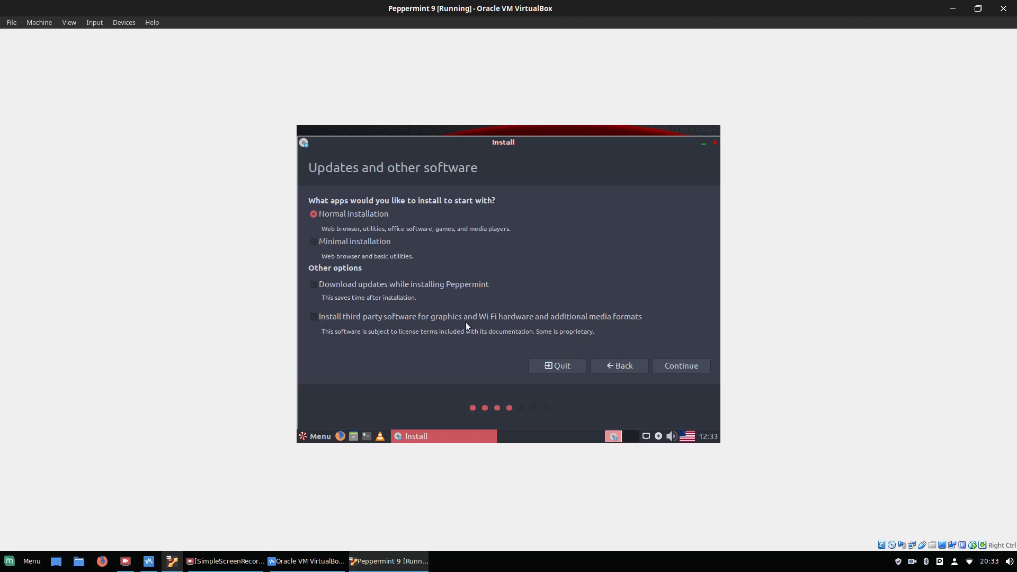
{"action": "left_click", "coordinate": [691, 366]}
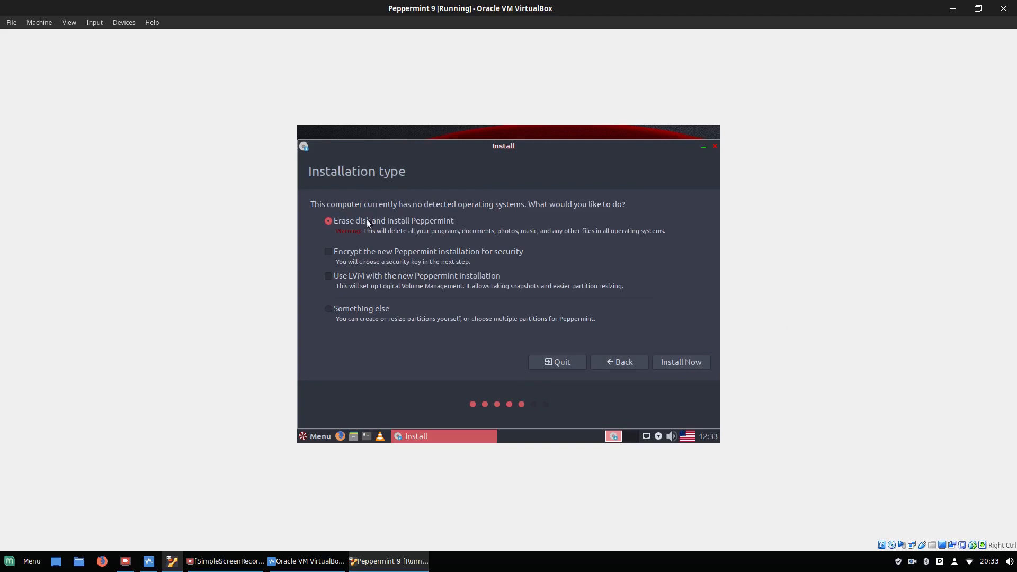
{"action": "left_click", "coordinate": [685, 364]}
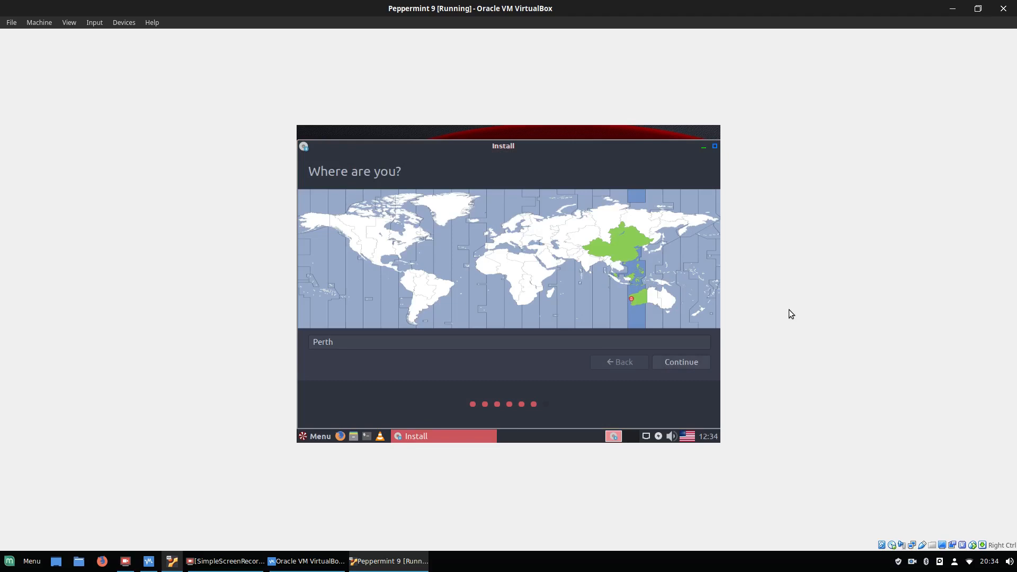
{"action": "left_click", "coordinate": [683, 364]}
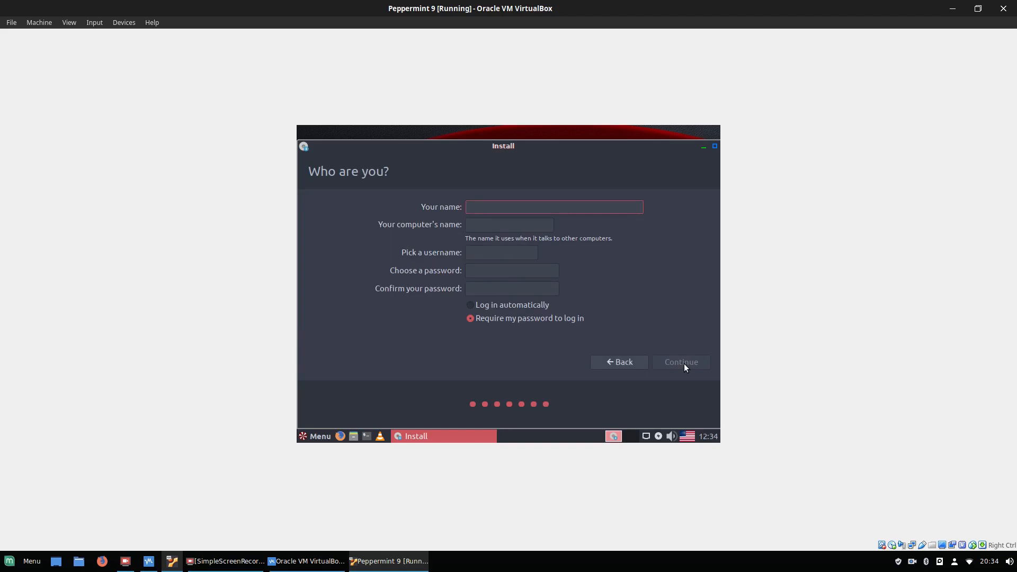
Enter the user's full name, set and confirm an account password, and continue installing.
{"action": "type", "text": "Colin"}
{"action": "key", "text": "BackSpace"}
{"action": "key", "text": "BackSpace"}
{"action": "key", "text": "BackSpace"}
{"action": "key", "text": "BackSpace"}
{"action": "key", "text": "BackSpace"}
{"action": "key", "text": "BackSpace"}
{"action": "type", "text": "cb"}
{"action": "key", "text": "BackSpace"}
{"action": "key", "text": "BackSpace"}
{"action": "type", "text": "Colin Brash"}
{"action": "key", "text": "Tab"}
{"action": "key", "text": "Tab"}
{"action": "key", "text": "Tab"}
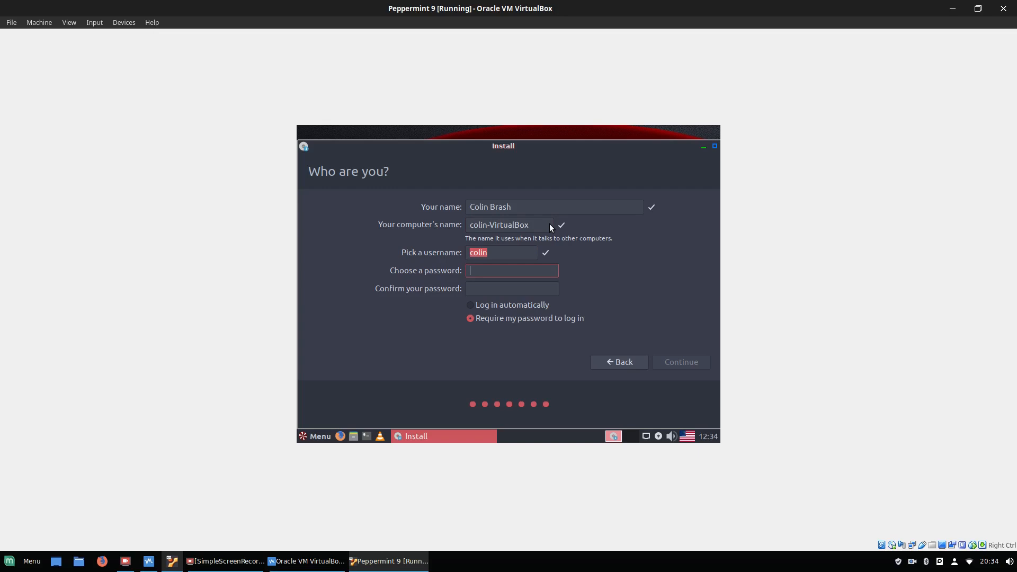
{"action": "type", "text": "***"}
{"action": "key", "text": "Tab"}
{"action": "type", "text": "***"}
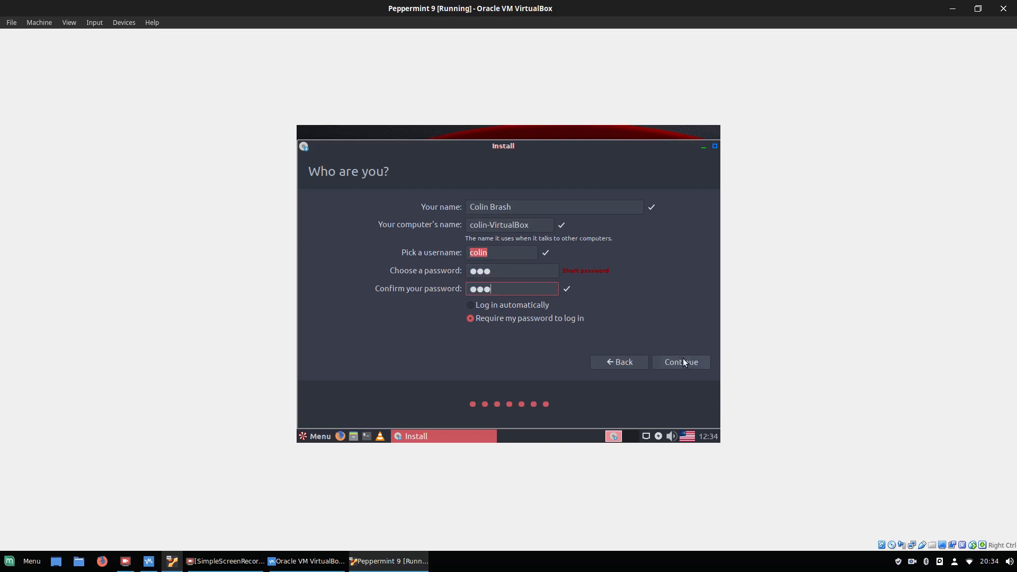
{"action": "left_click", "coordinate": [685, 364]}
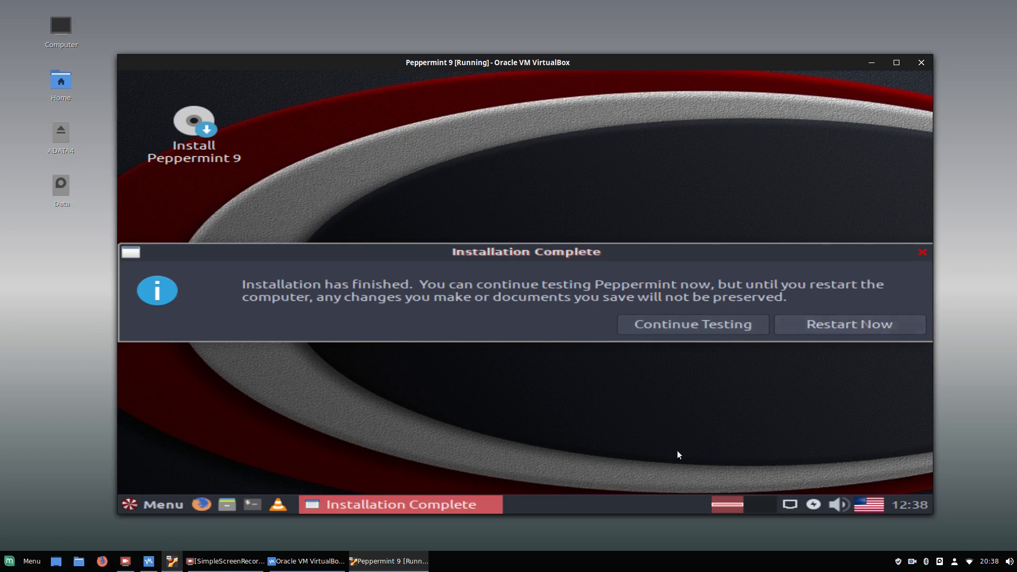
Bring back the VM window showing Installation Complete, leave scaled mode with Host+C, and open the View menu.
{"action": "left_click", "coordinate": [307, 560]}
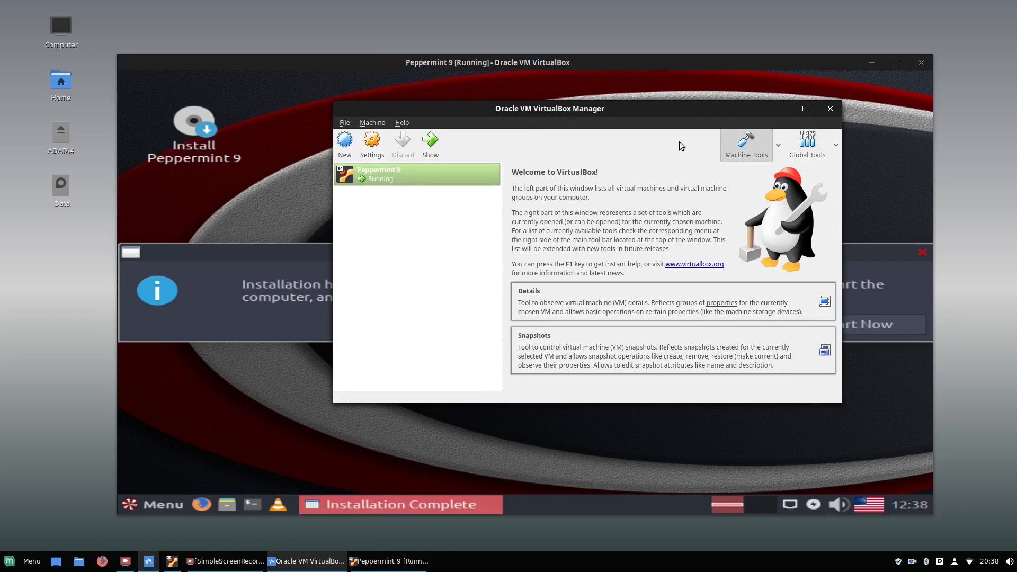
{"action": "left_click", "coordinate": [779, 108]}
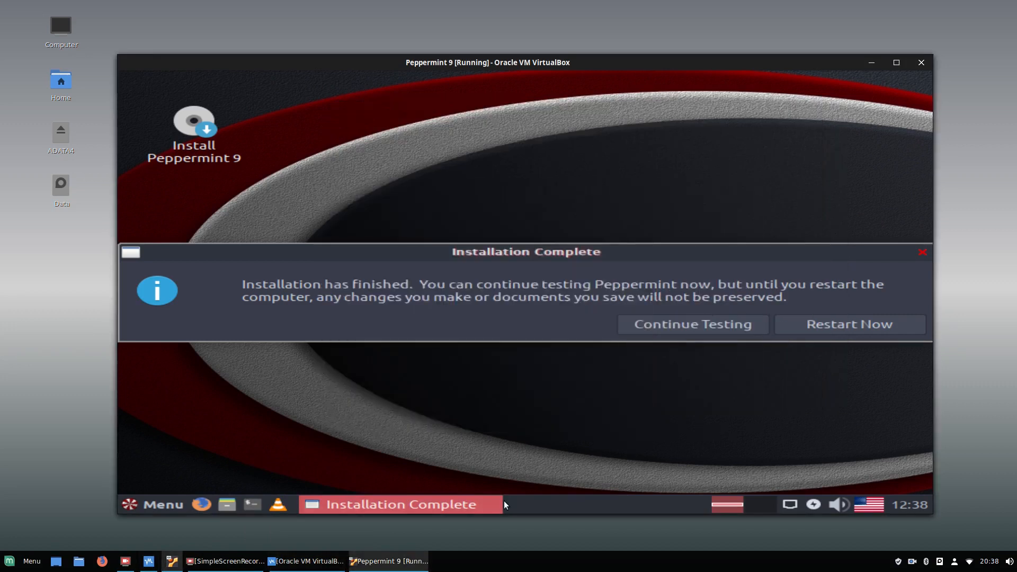
{"action": "left_click", "coordinate": [397, 562]}
{"action": "left_click", "coordinate": [395, 567]}
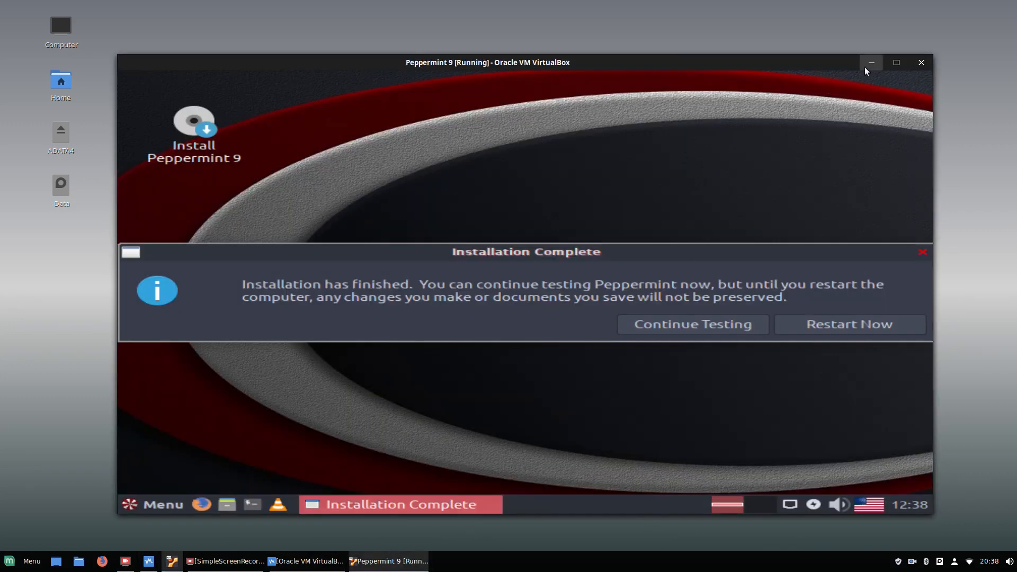
{"action": "left_click_drag", "start_coordinate": [926, 512], "coordinate": [881, 458]}
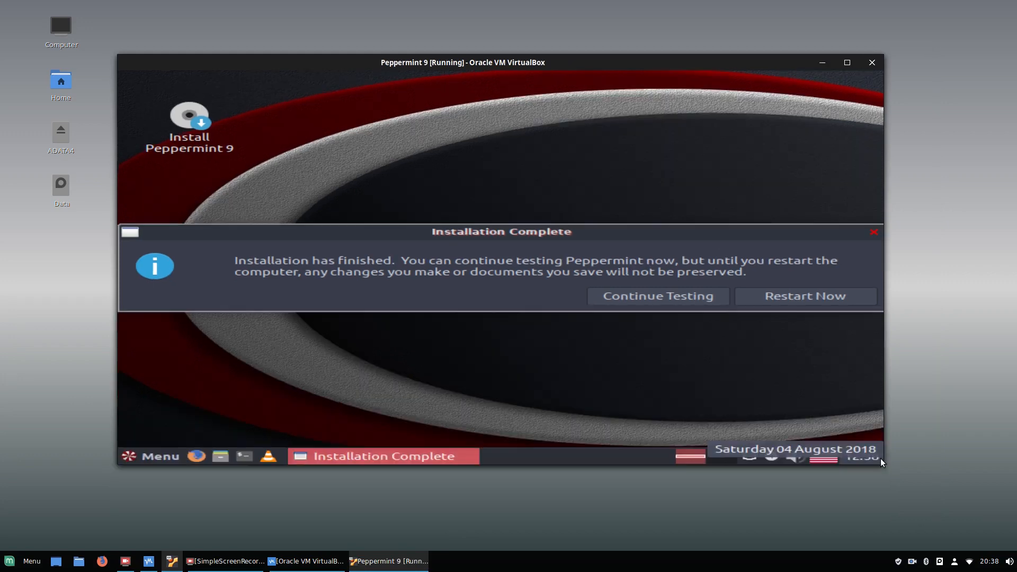
{"action": "key", "text": "ctrl+c"}
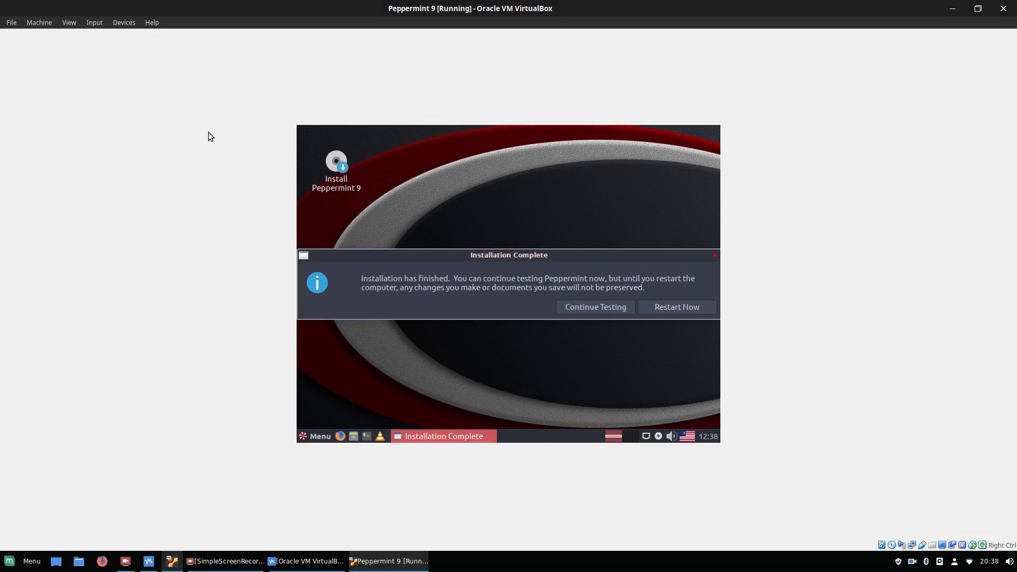
{"action": "left_click", "coordinate": [70, 23]}
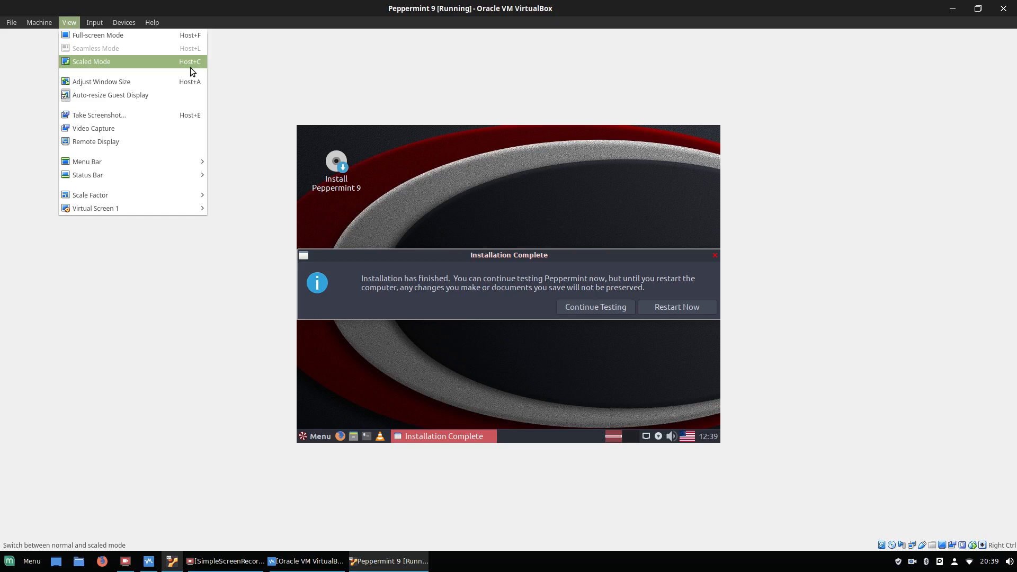
Confirm the switch to scale mode, then press Host+C to return to the normal maximized VM window.
{"action": "left_click", "coordinate": [103, 63]}
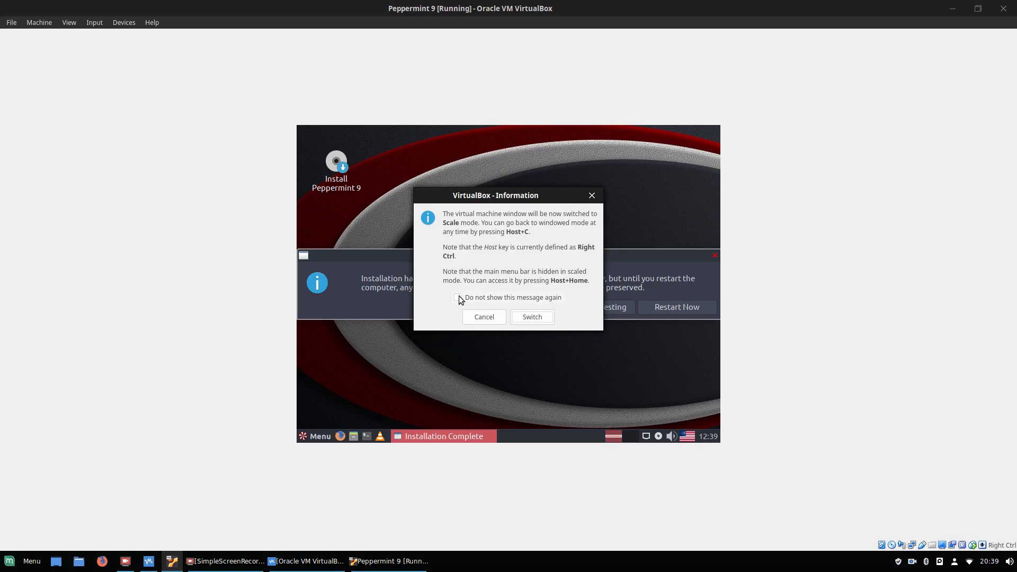
{"action": "left_click", "coordinate": [532, 317]}
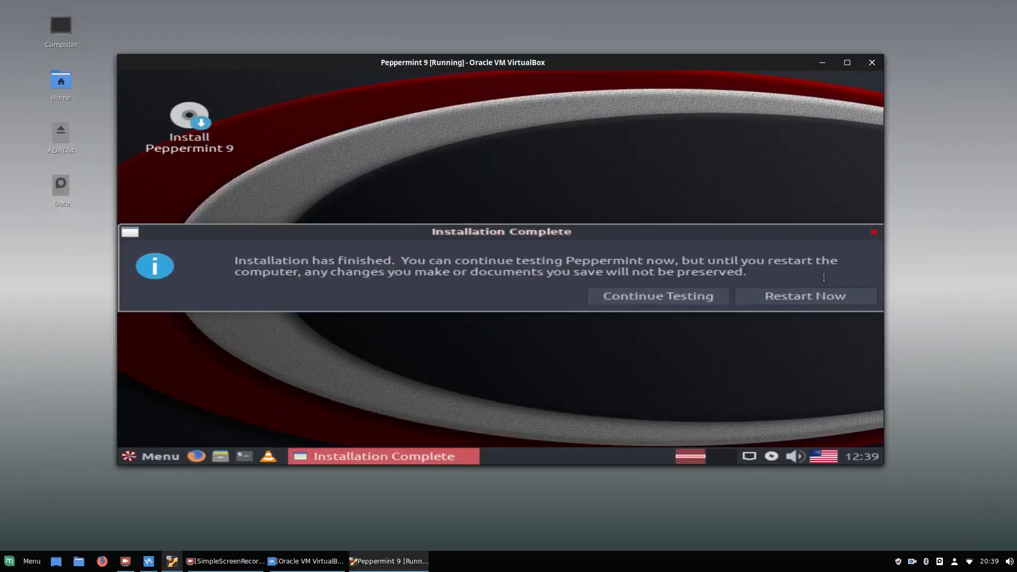
{"action": "key", "text": "ctrl+c"}
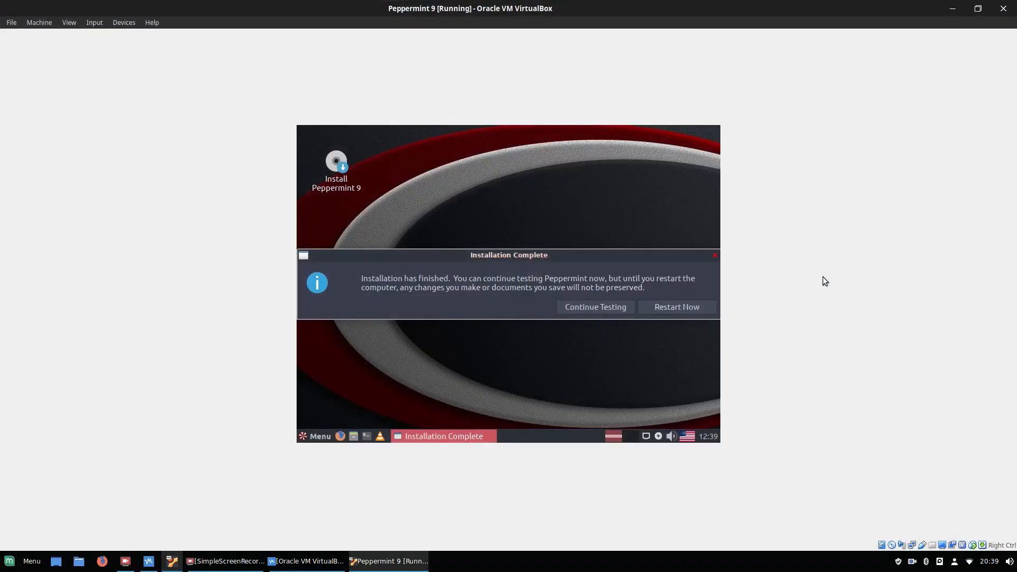
Choose Restart Now and log back in to the Peppermint desktop with the user password.
{"action": "left_click", "coordinate": [688, 307]}
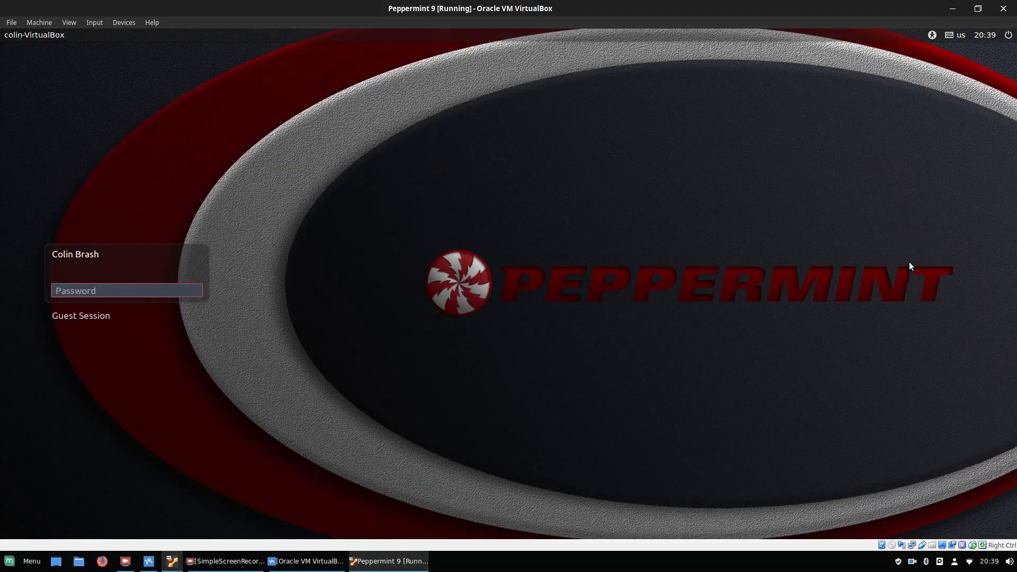
{"action": "type", "text": "********"}
{"action": "key", "text": "Return"}
{"action": "type", "text": "***"}
{"action": "key", "text": "Return"}
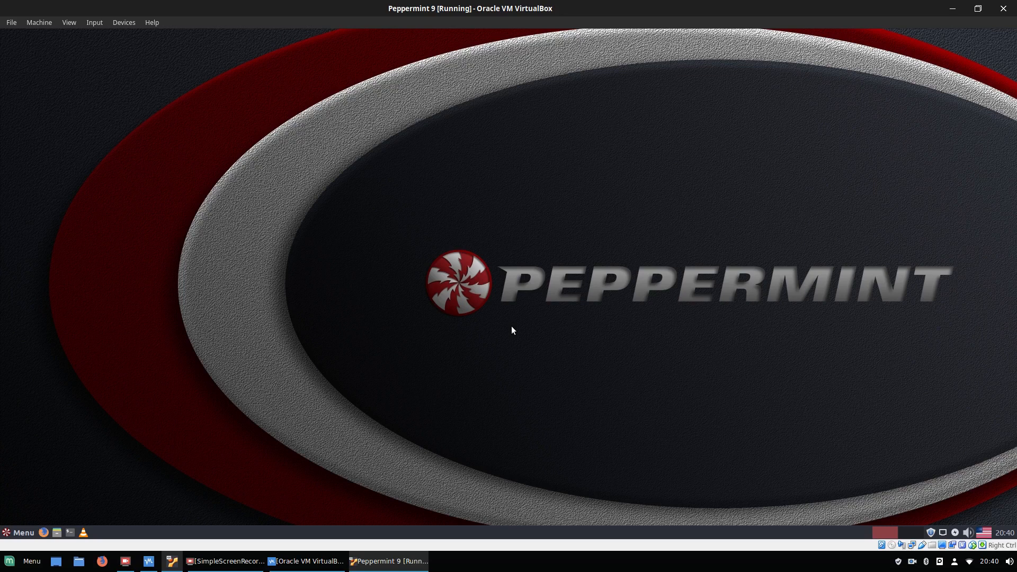
Insert the Guest Additions CD image, open the VBox_GAs disc in the file manager, and open its autorun prompt.
{"action": "left_click", "coordinate": [123, 23]}
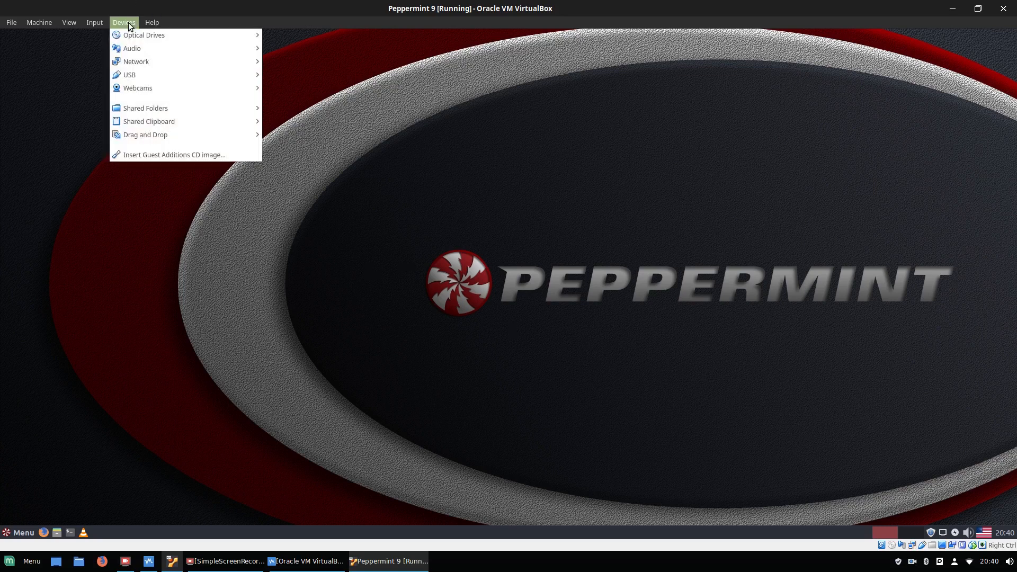
{"action": "left_click", "coordinate": [222, 155]}
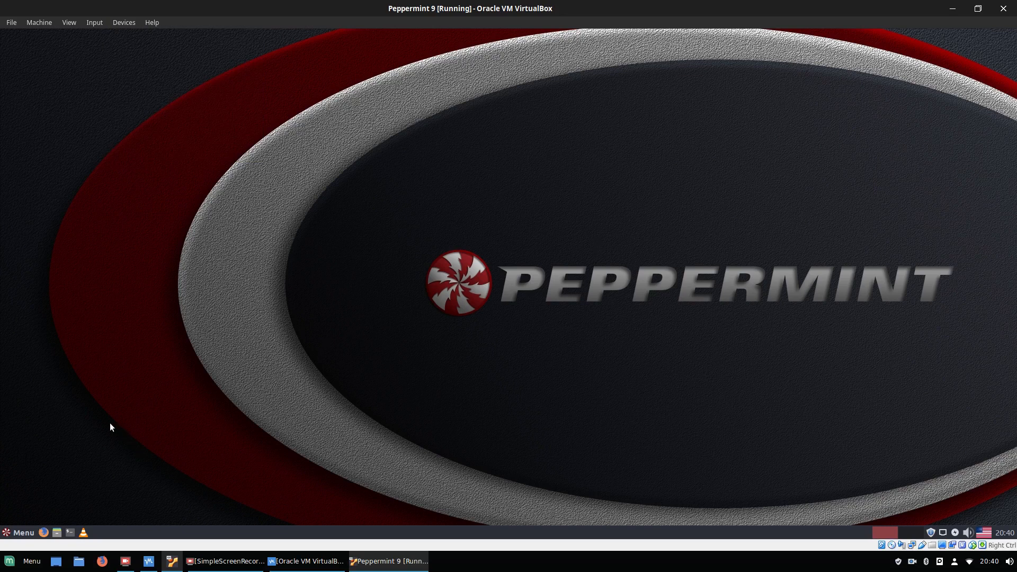
{"action": "left_click", "coordinate": [58, 532]}
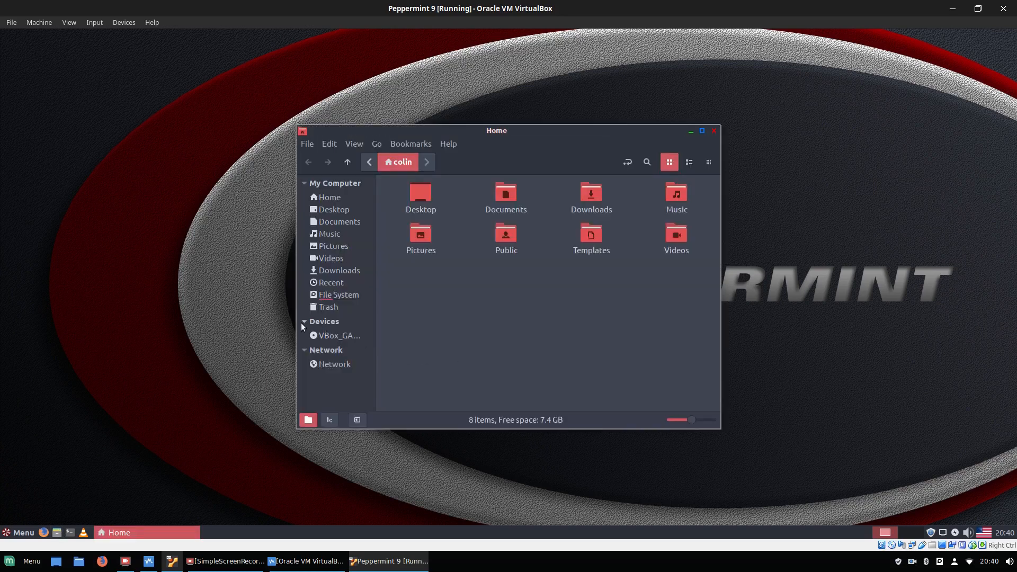
{"action": "left_click", "coordinate": [326, 336]}
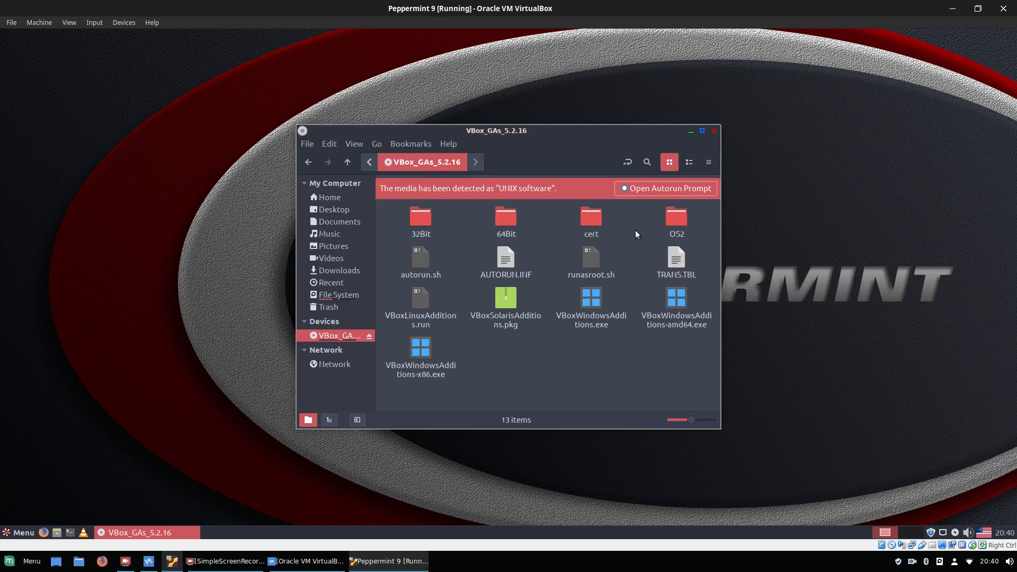
{"action": "left_click", "coordinate": [687, 189]}
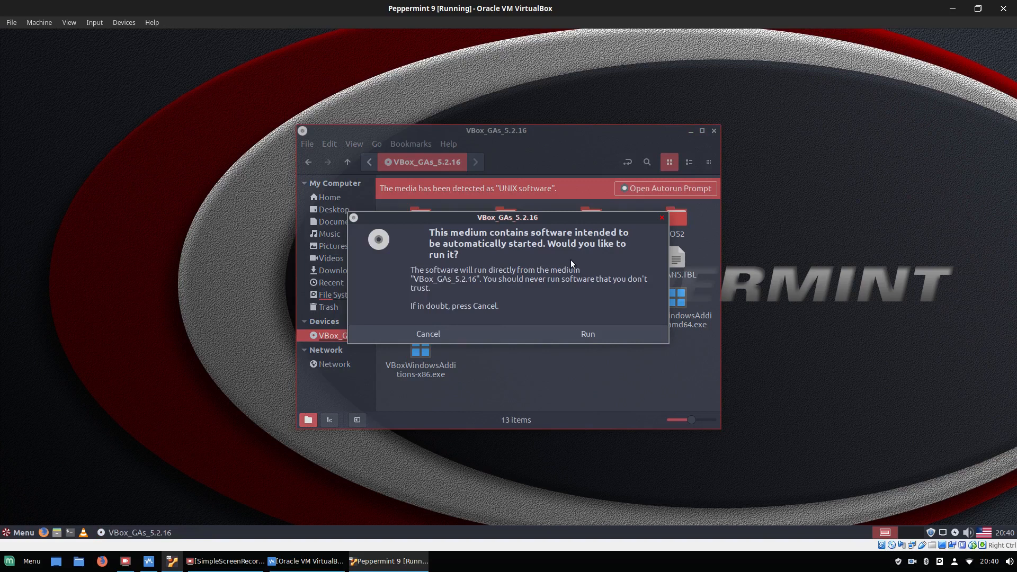
Run the Guest Additions autorun and authenticate with the administrator password.
{"action": "left_click", "coordinate": [589, 334]}
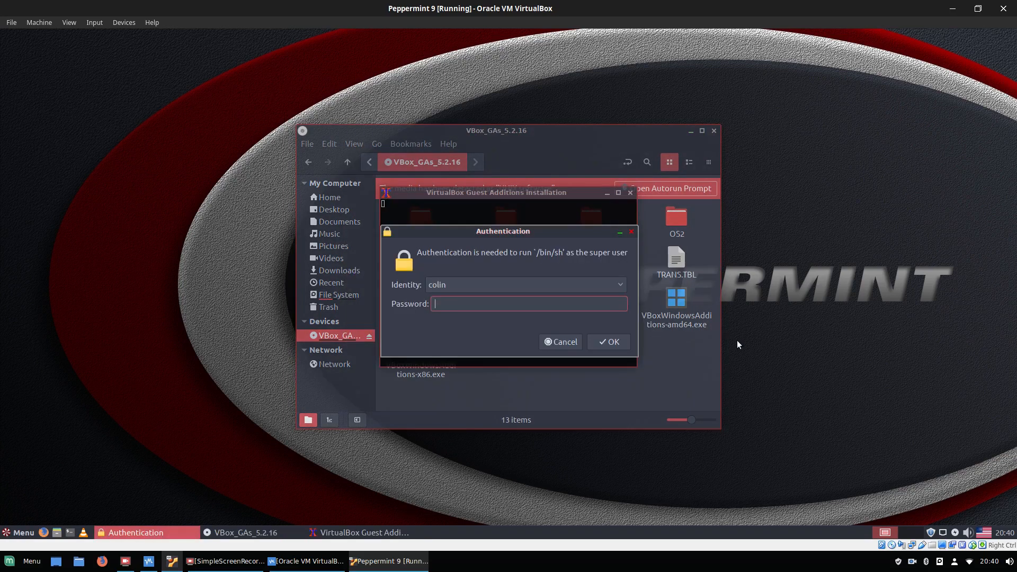
{"action": "type", "text": "••"}
{"action": "key", "text": "Return"}
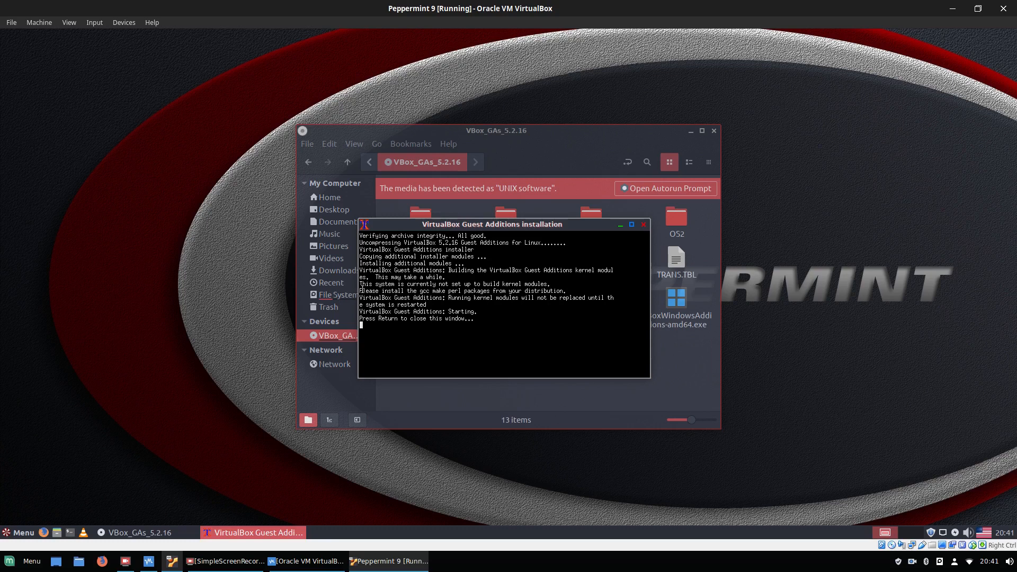
Highlight gcc, make and perl in the installer output, then close the installer and file manager.
{"action": "left_click_drag", "start_coordinate": [360, 290], "coordinate": [489, 289]}
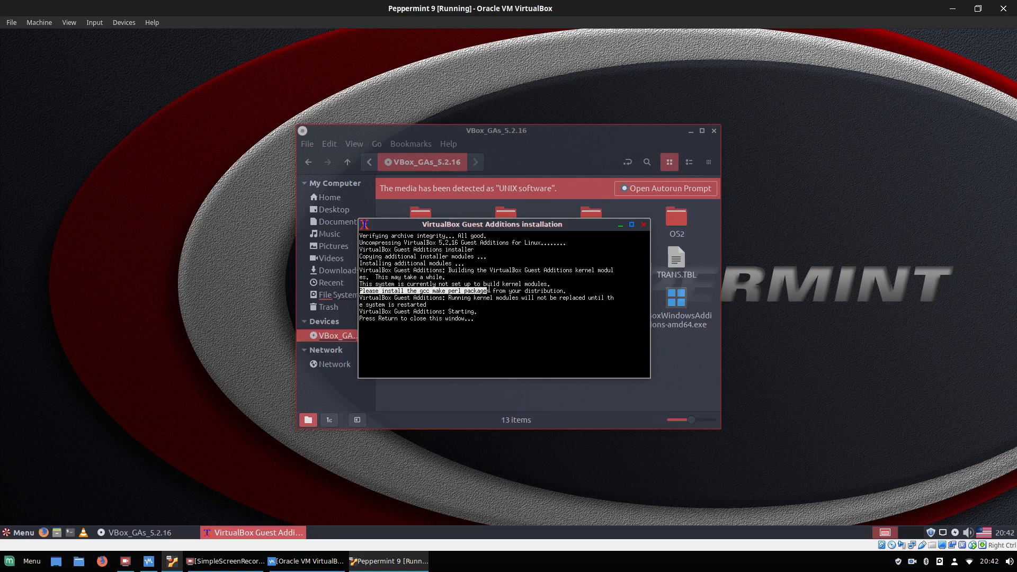
{"action": "left_click", "coordinate": [378, 299]}
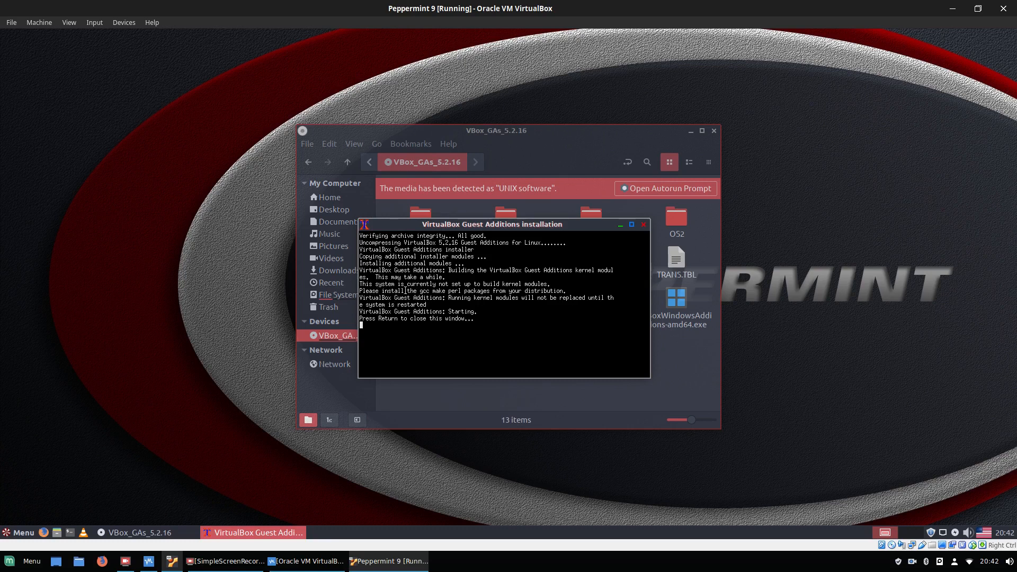
{"action": "double_click", "coordinate": [423, 291]}
{"action": "double_click", "coordinate": [435, 291]}
{"action": "double_click", "coordinate": [454, 291]}
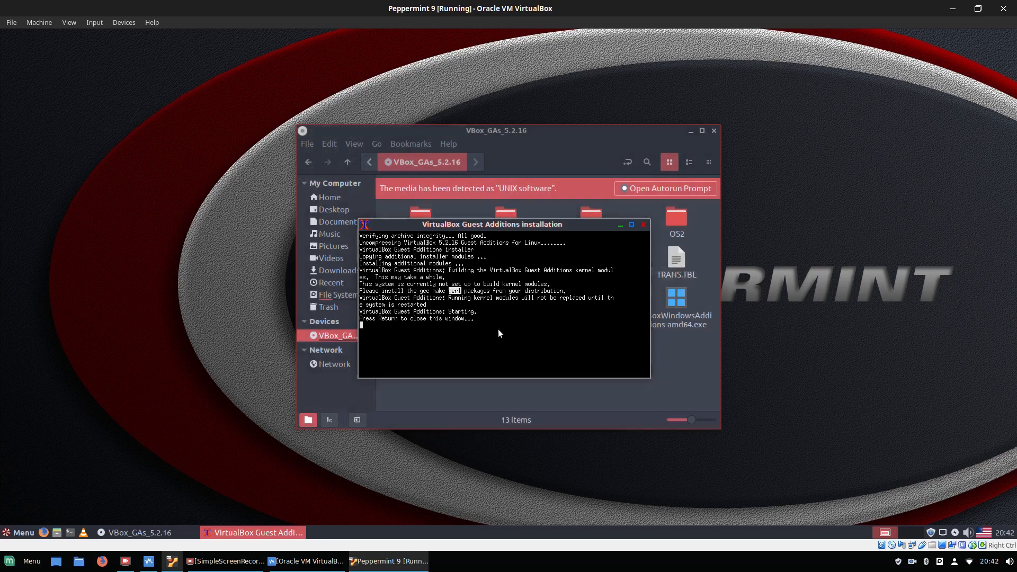
{"action": "key", "text": "Return"}
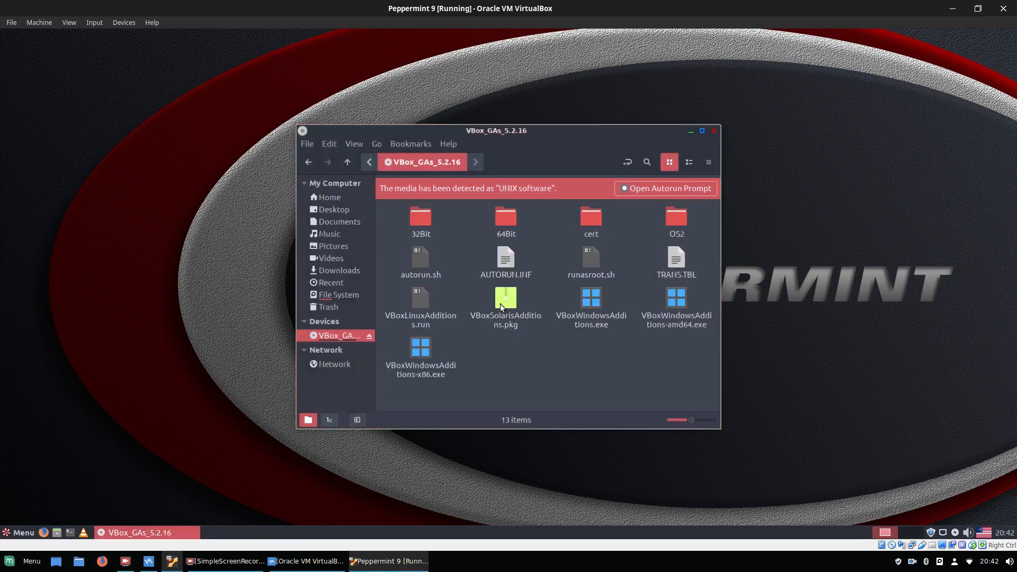
{"action": "left_click", "coordinate": [714, 132]}
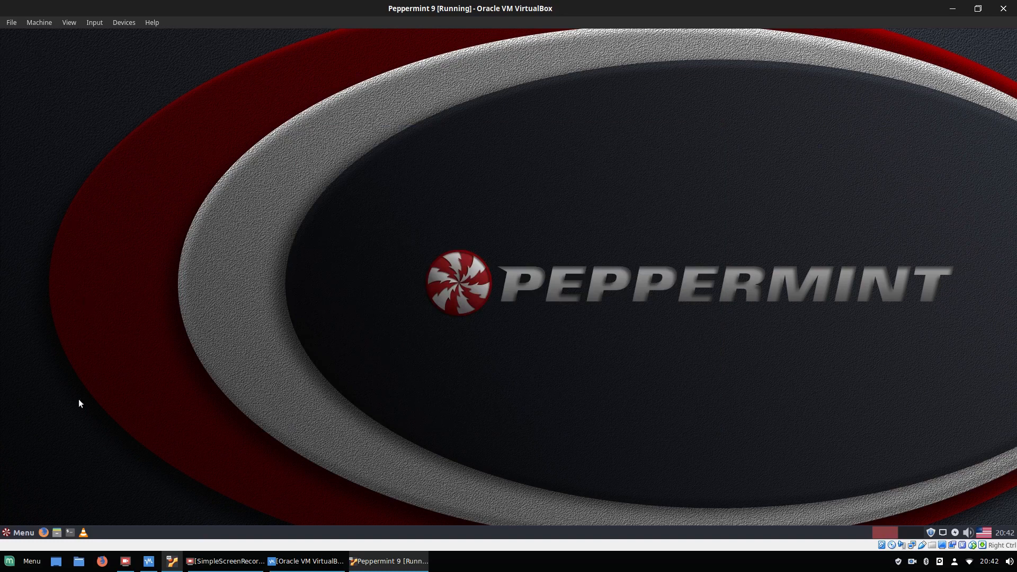
Run 'sudo install make gcc perl' in a guest terminal, see it fail, and close the terminal.
{"action": "left_click", "coordinate": [70, 532]}
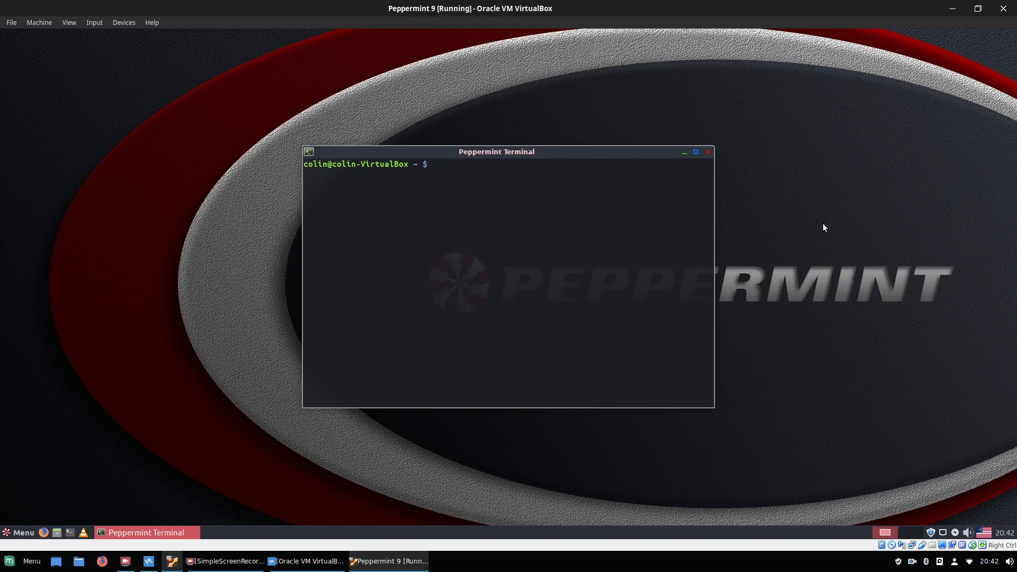
{"action": "type", "text": "sudo install make gcc perl"}
{"action": "key", "text": "Return"}
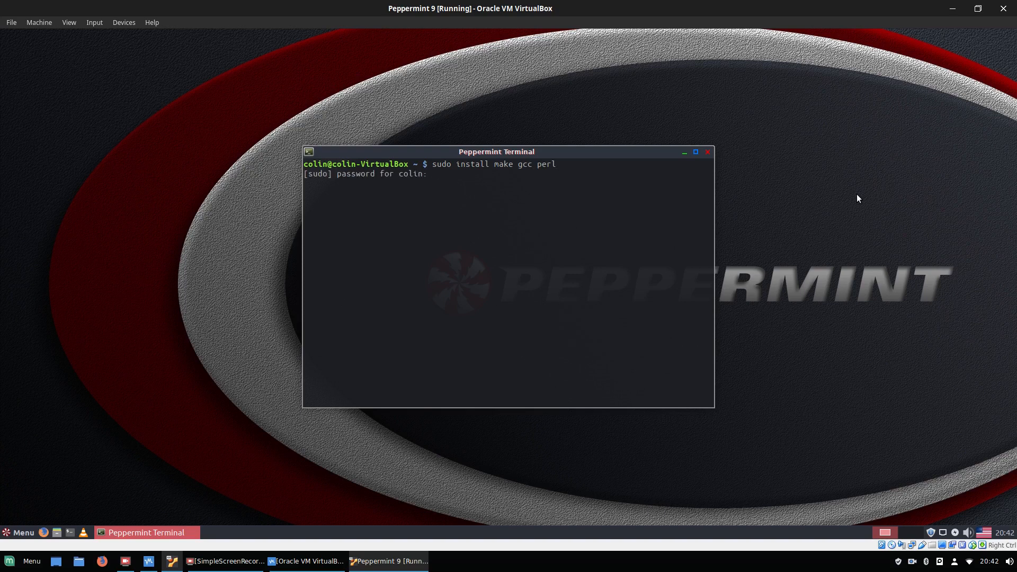
{"action": "key", "text": "Return"}
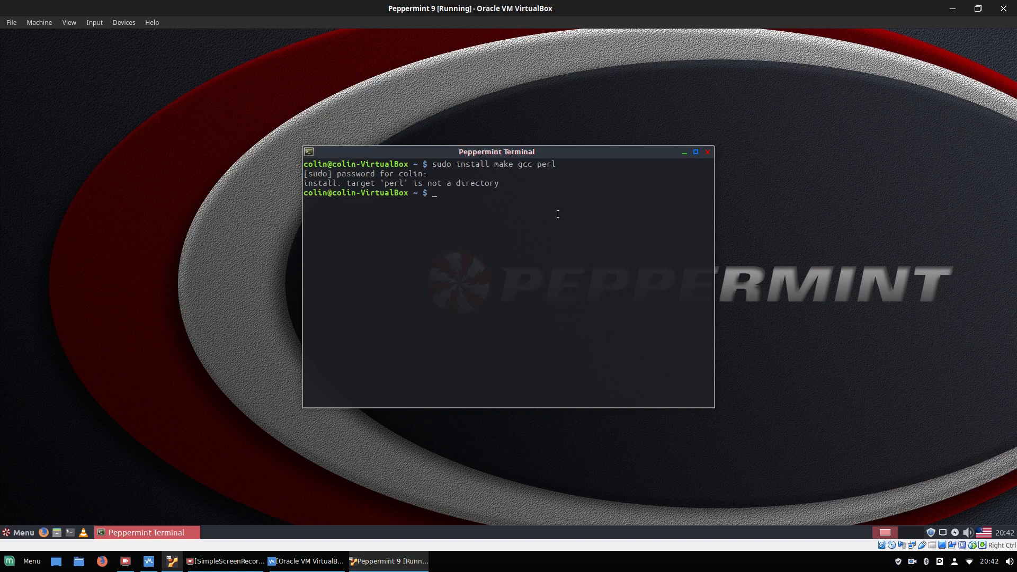
{"action": "left_click", "coordinate": [706, 153]}
Try reinserting the Guest Additions disc and dismiss the insertion error.
{"action": "left_click", "coordinate": [125, 23]}
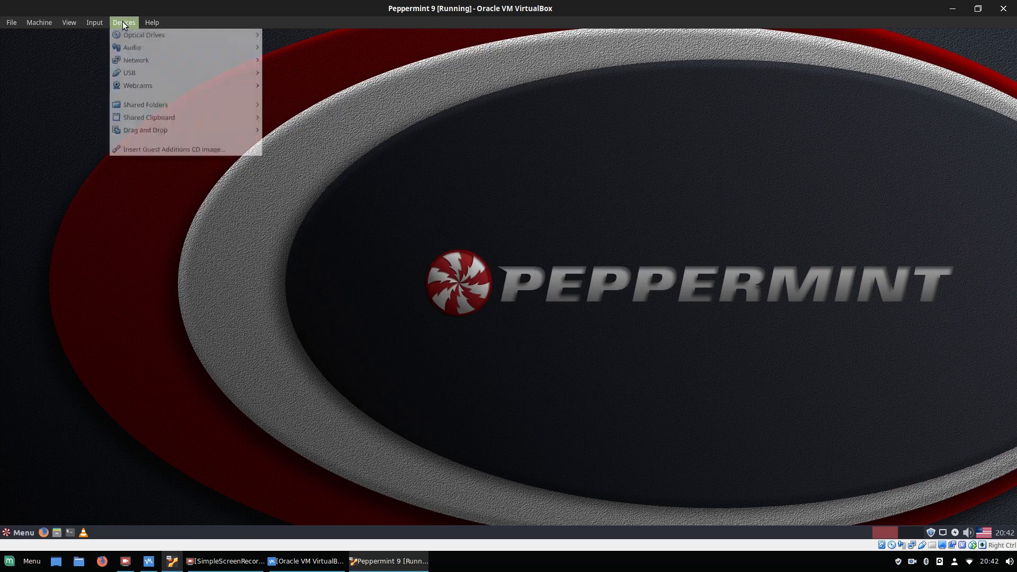
{"action": "left_click", "coordinate": [163, 156]}
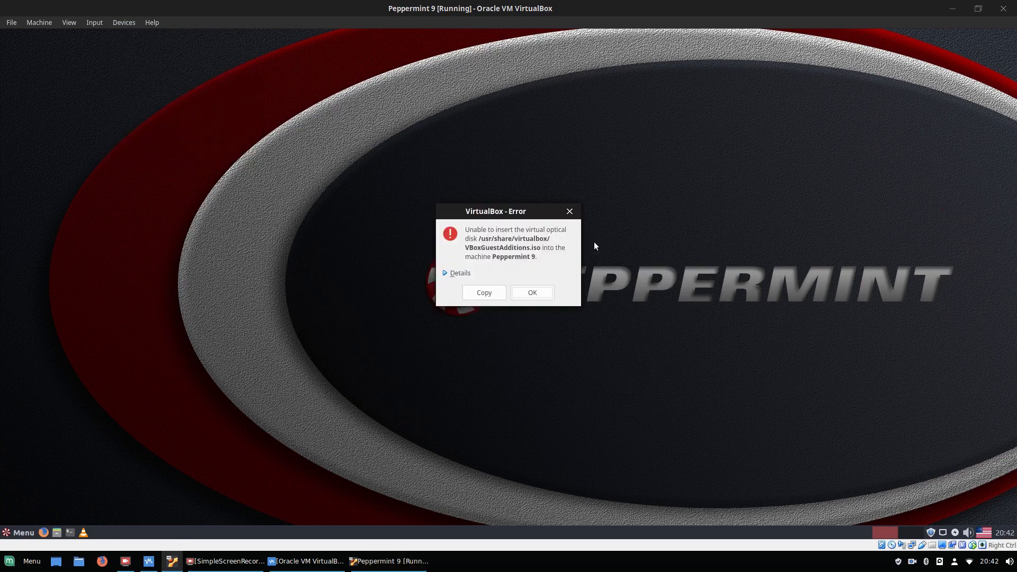
{"action": "left_click", "coordinate": [569, 212]}
{"action": "left_click", "coordinate": [126, 22]}
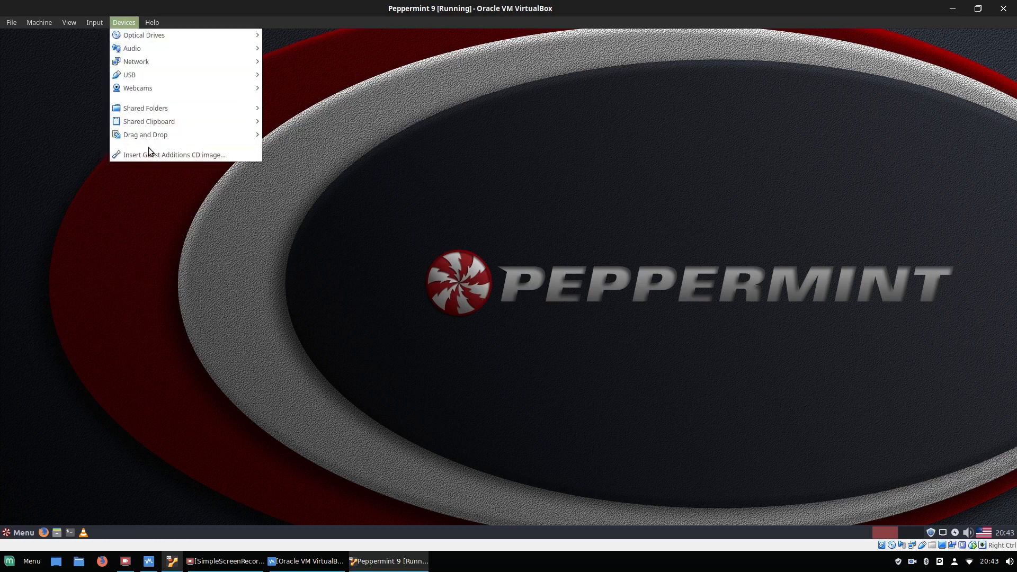
{"action": "left_click", "coordinate": [156, 354]}
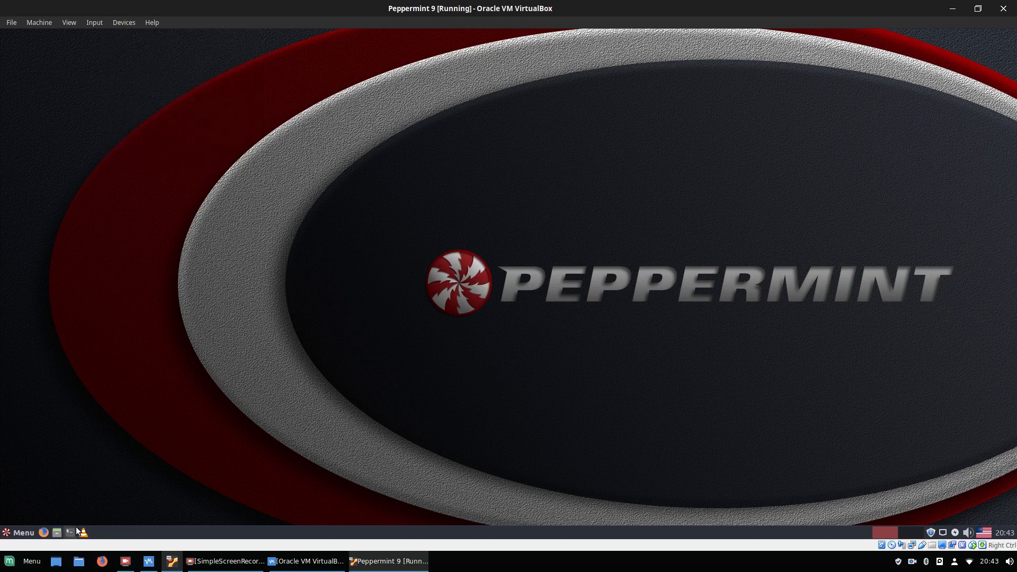
{"action": "left_click", "coordinate": [70, 532]}
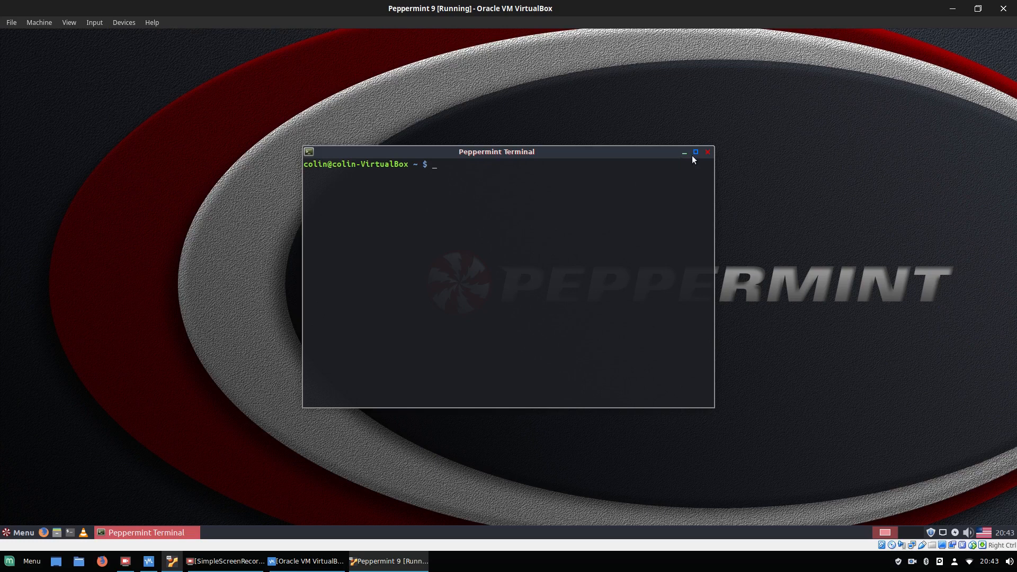
{"action": "left_click", "coordinate": [706, 153]}
Rerun the VBox_GAs disc's autorun, re-entering the administrator password after a wrong attempt.
{"action": "left_click", "coordinate": [56, 532]}
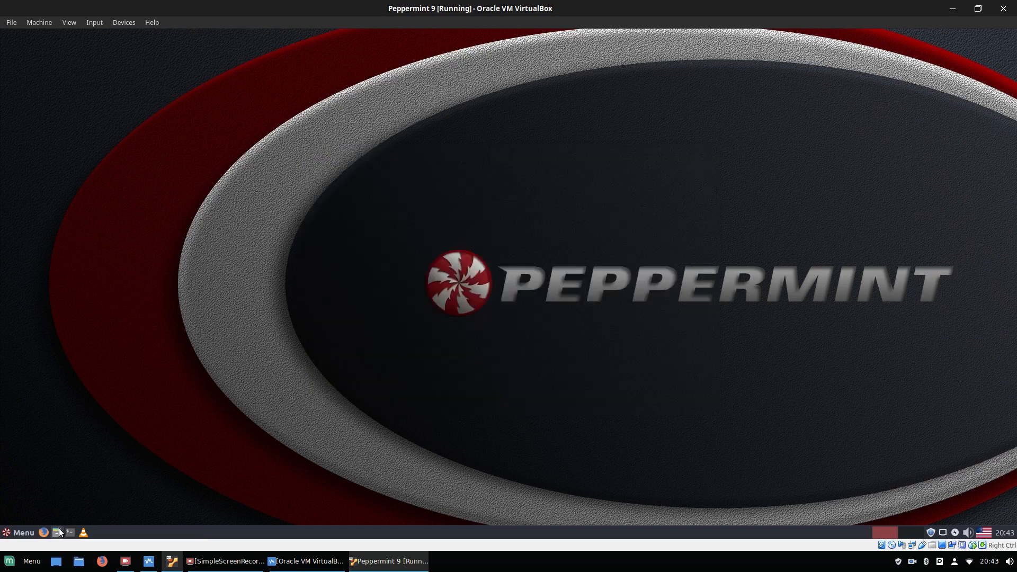
{"action": "left_click", "coordinate": [334, 335]}
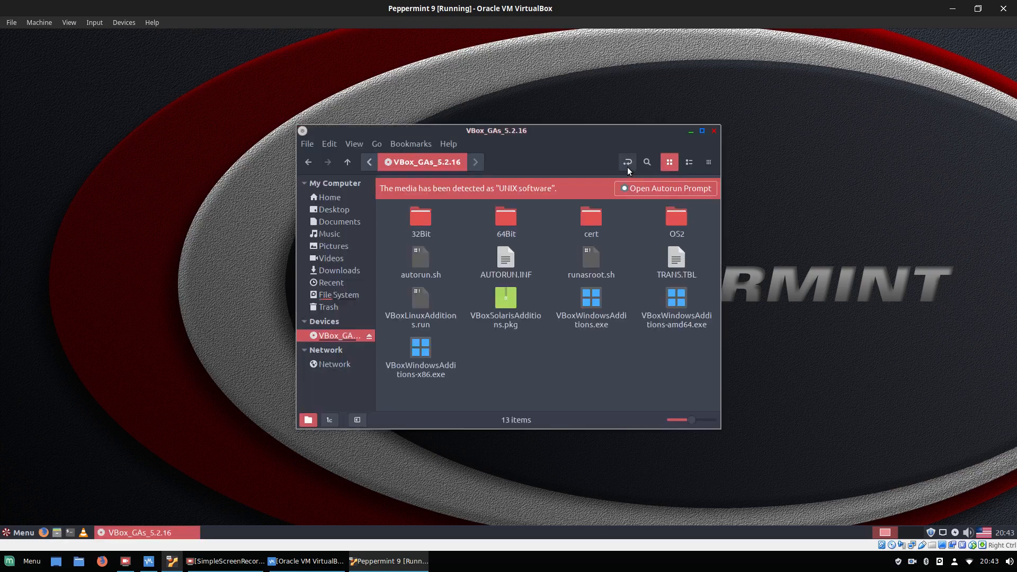
{"action": "left_click", "coordinate": [659, 190]}
{"action": "left_click", "coordinate": [609, 330]}
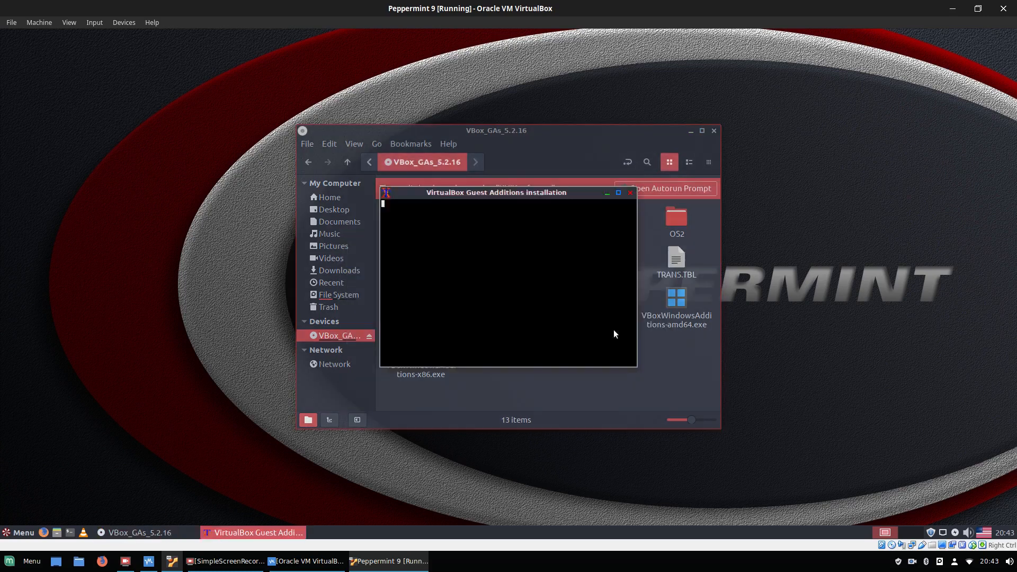
{"action": "type", "text": "********"}
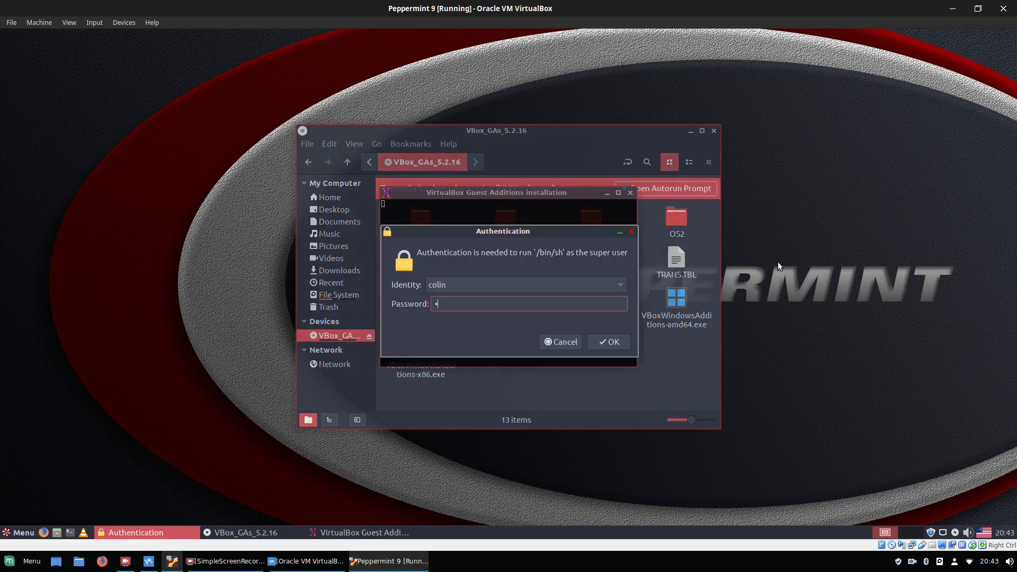
{"action": "key", "text": "Return"}
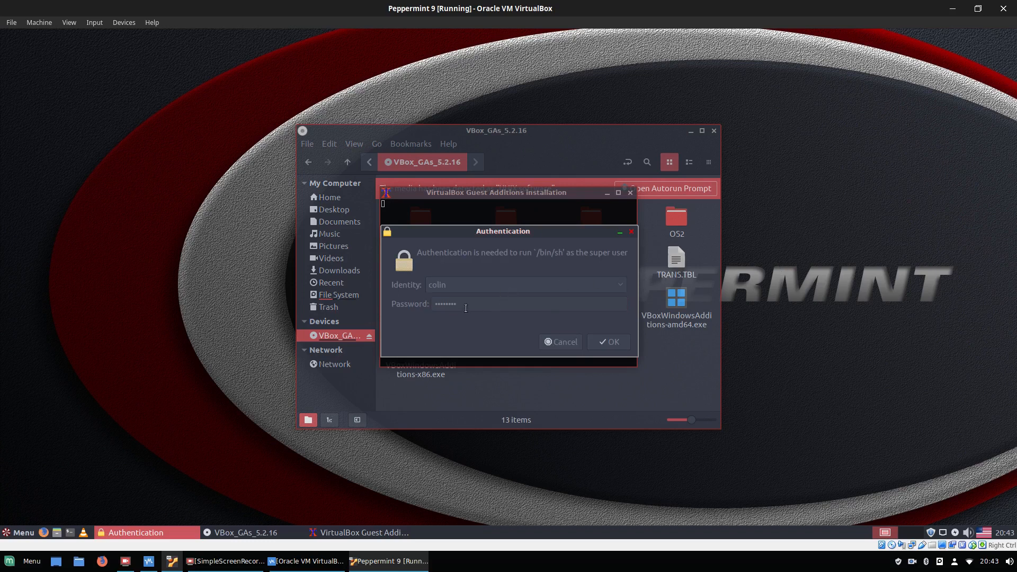
{"action": "left_click", "coordinate": [540, 328]}
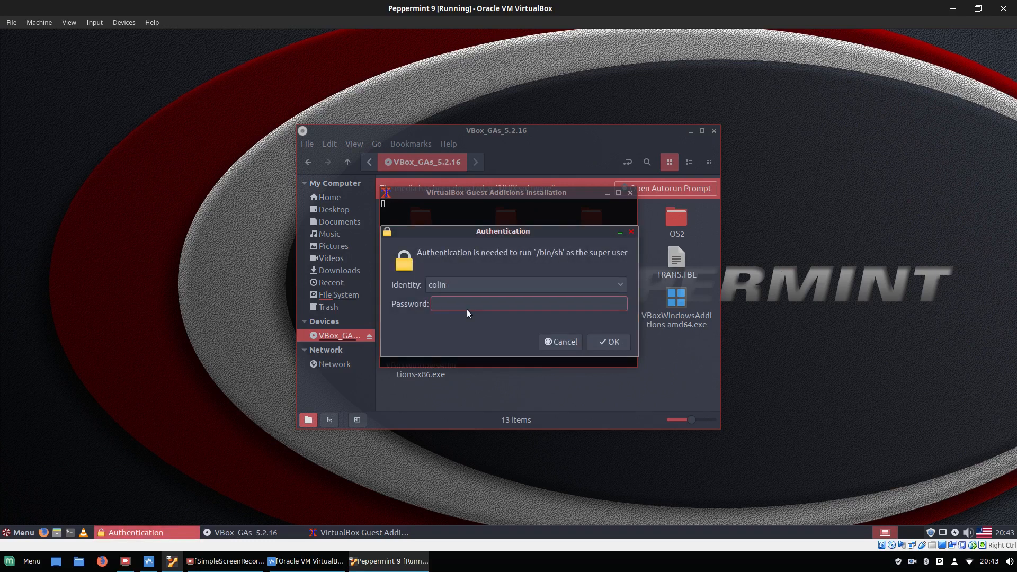
{"action": "key", "text": "Return"}
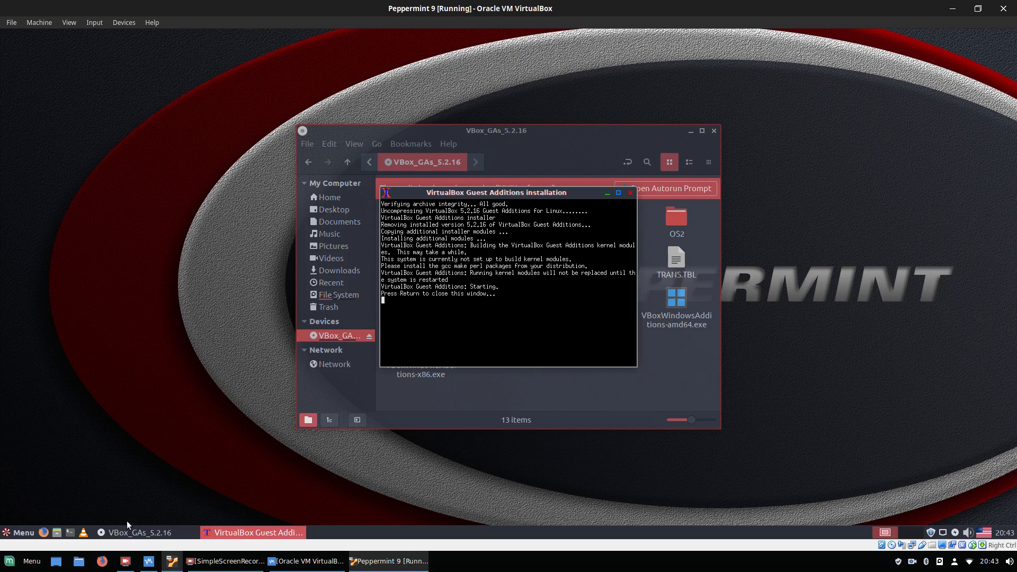
In a guest terminal, try 'sudo install gcc make perl' and enter the password.
{"action": "left_click", "coordinate": [70, 532]}
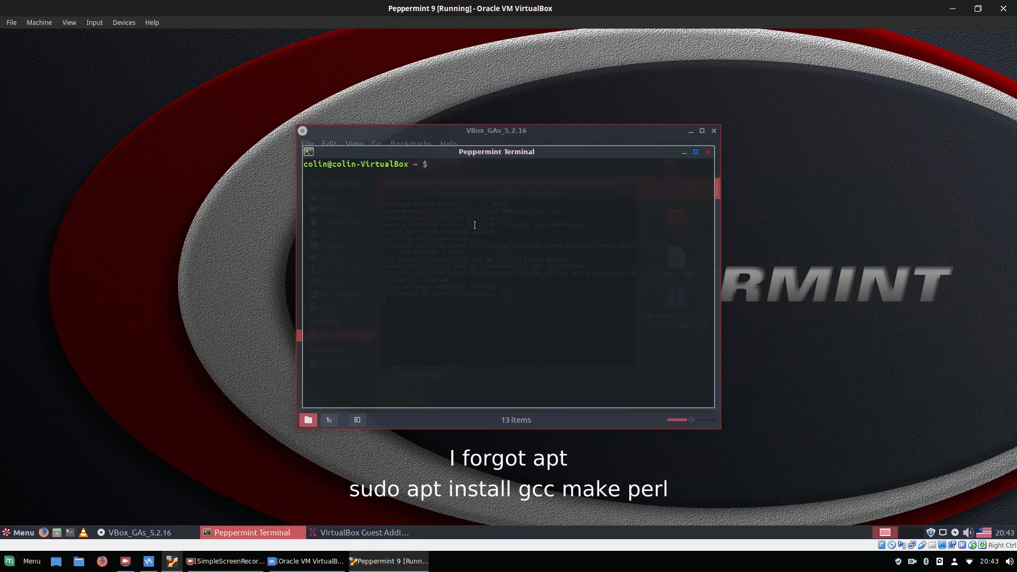
{"action": "type", "text": "sudo install"}
{"action": "left_click_drag", "start_coordinate": [484, 156], "coordinate": [483, 324]}
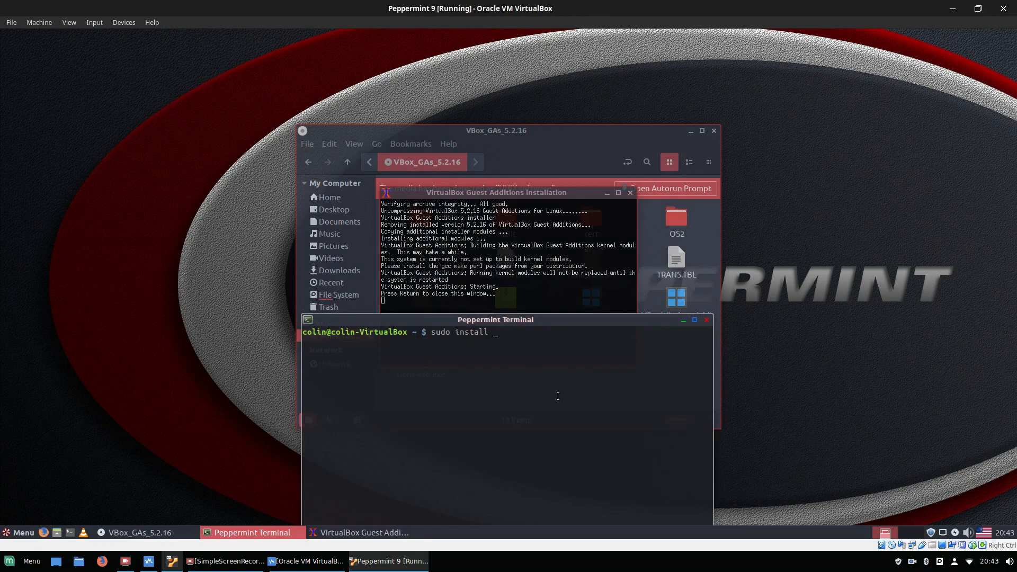
{"action": "type", "text": "gcc make perl"}
{"action": "key", "text": "Return"}
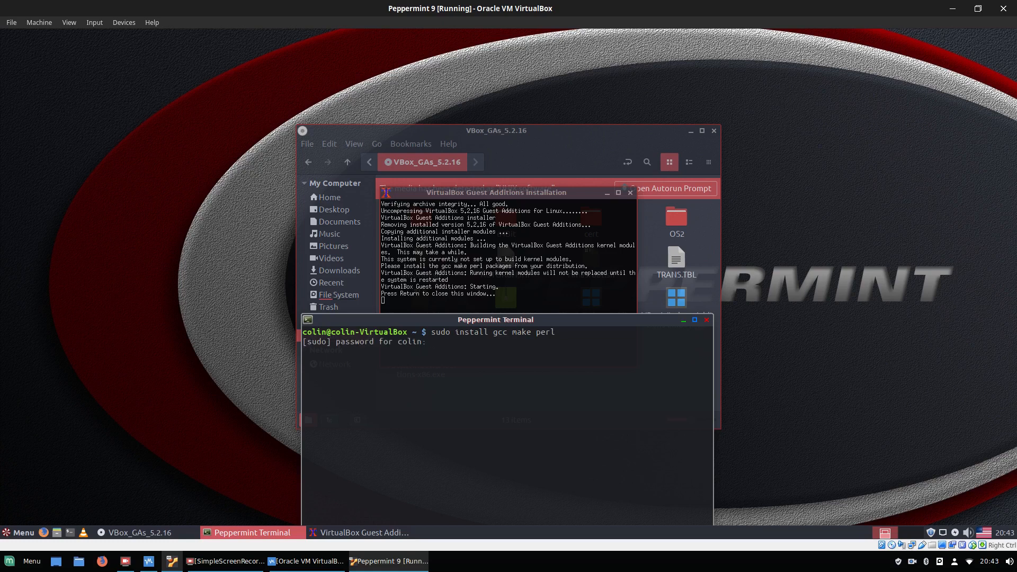
{"action": "key", "text": "Return"}
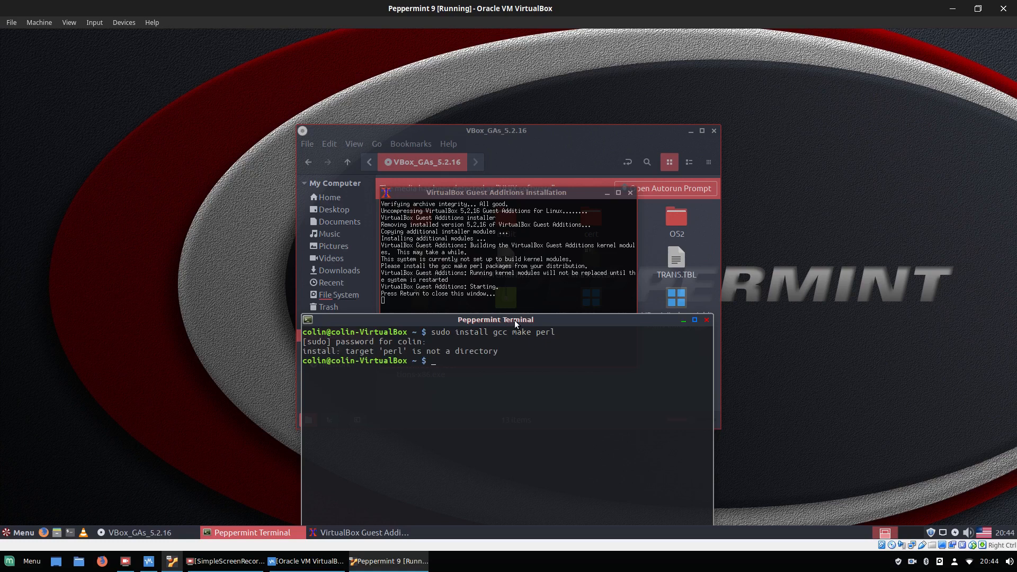
{"action": "left_click_drag", "start_coordinate": [514, 320], "coordinate": [491, 202]}
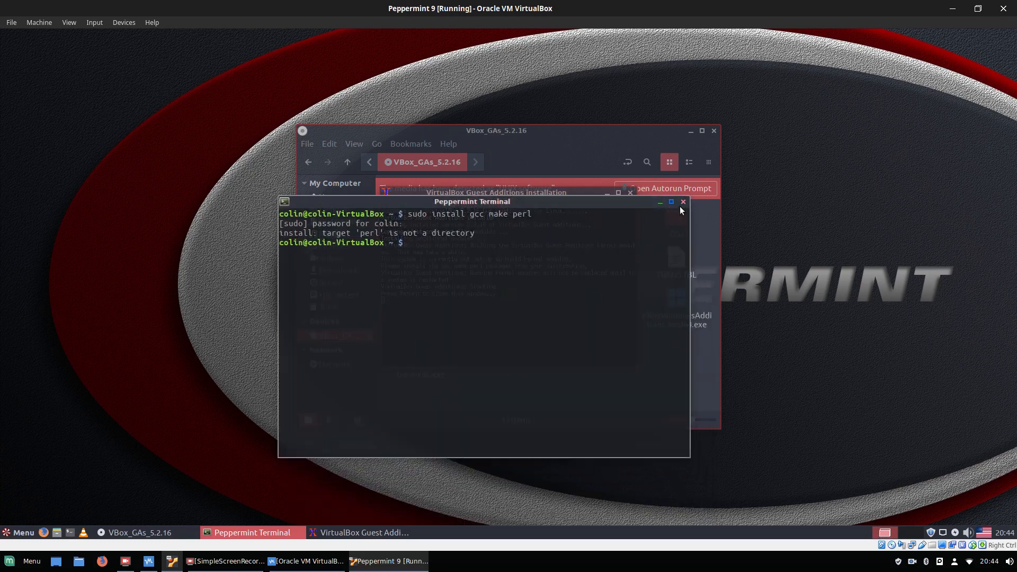
Install packages with 'sudo apt install gcc make perl', answer y, and close the Guest Additions installer window.
{"action": "type", "text": "sudo apt install gcc make perl"}
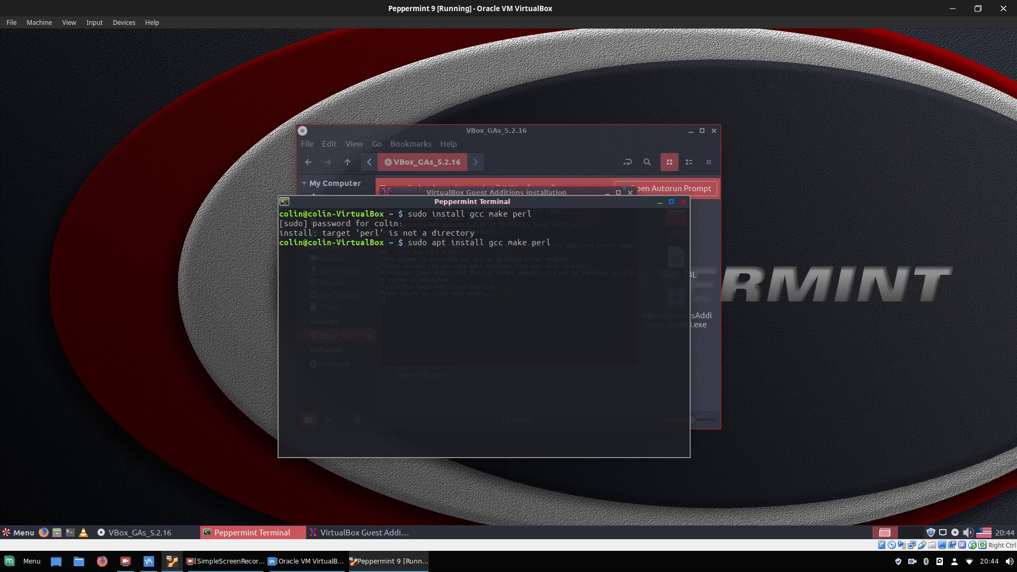
{"action": "key", "text": "Return"}
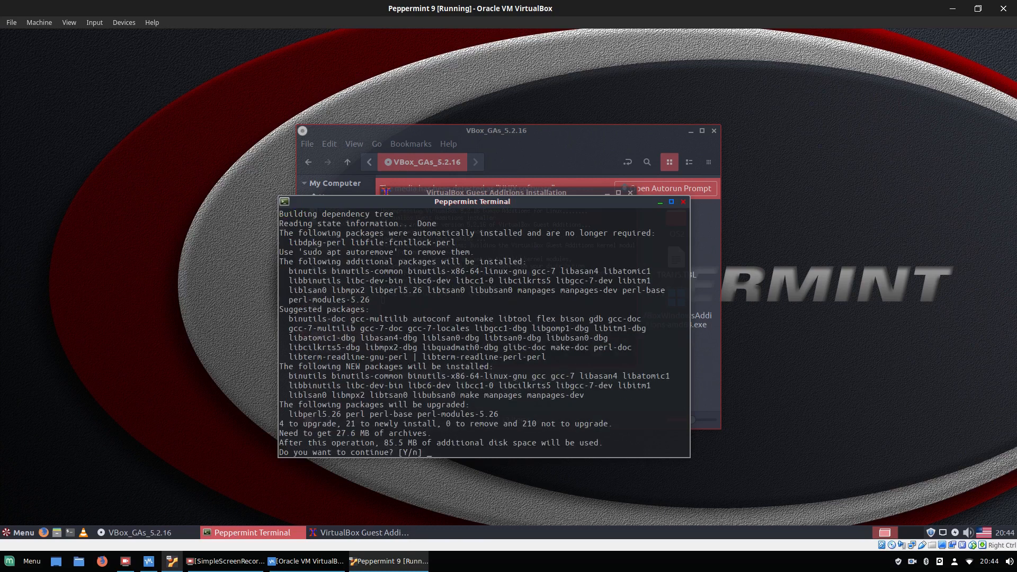
{"action": "type", "text": "y"}
{"action": "key", "text": "Return"}
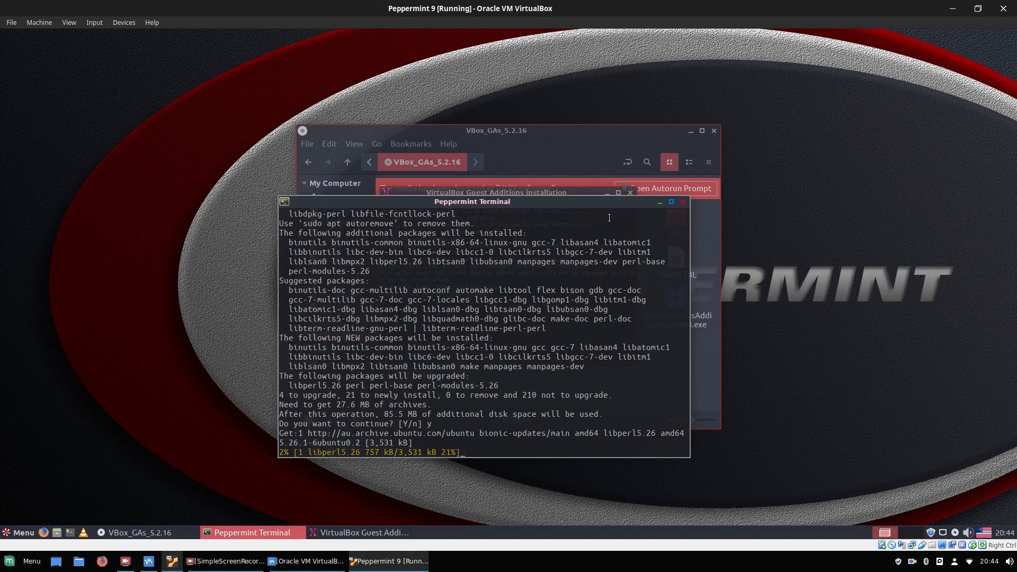
{"action": "left_click", "coordinate": [554, 190]}
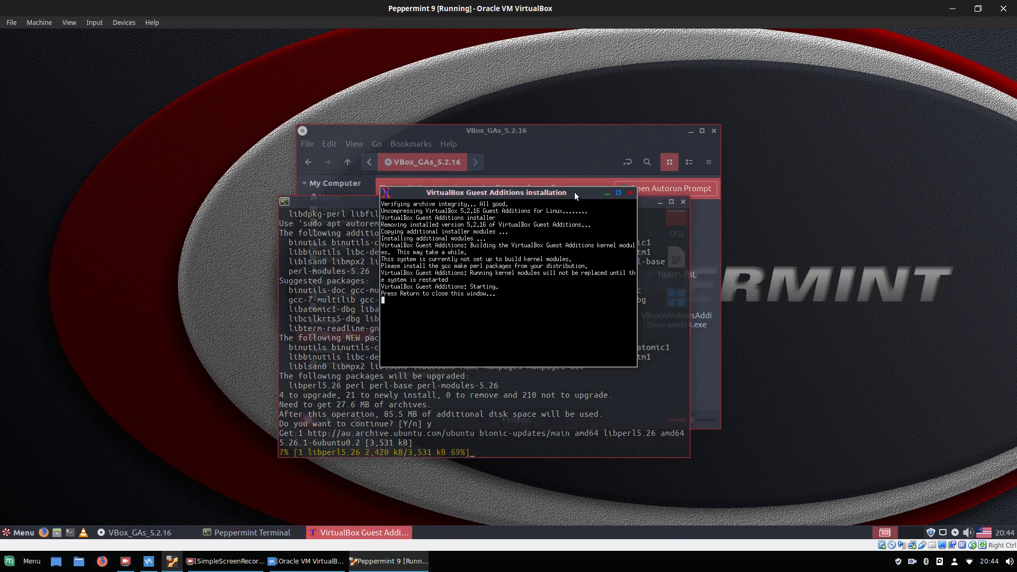
{"action": "left_click", "coordinate": [629, 193]}
{"action": "left_click_drag", "start_coordinate": [522, 205], "coordinate": [560, 160]}
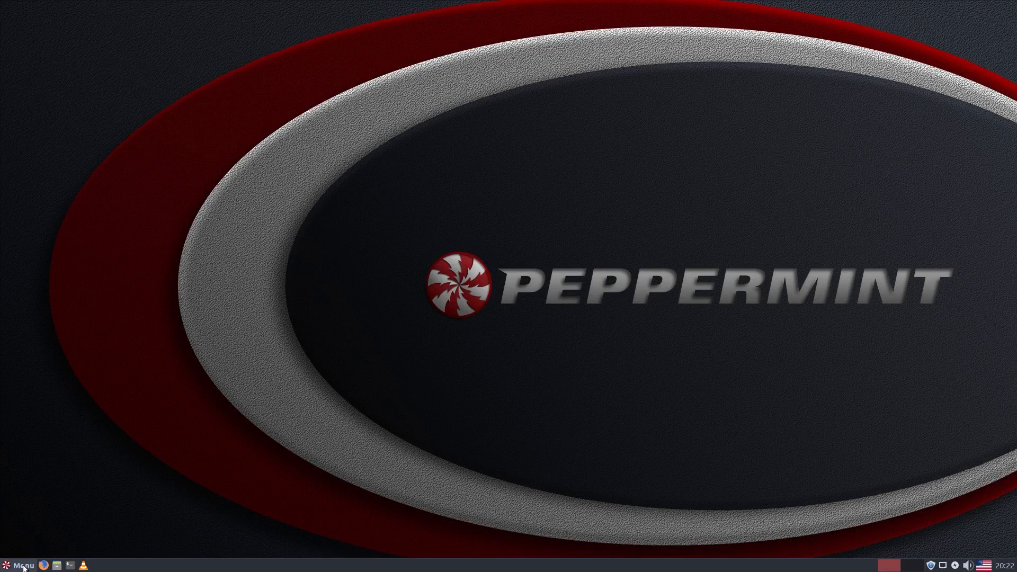
Launch Synaptic, authenticate, filter on 'make' and confirm make 4.1-9.1ubuntu1 is installed.
{"action": "left_click", "coordinate": [22, 565]}
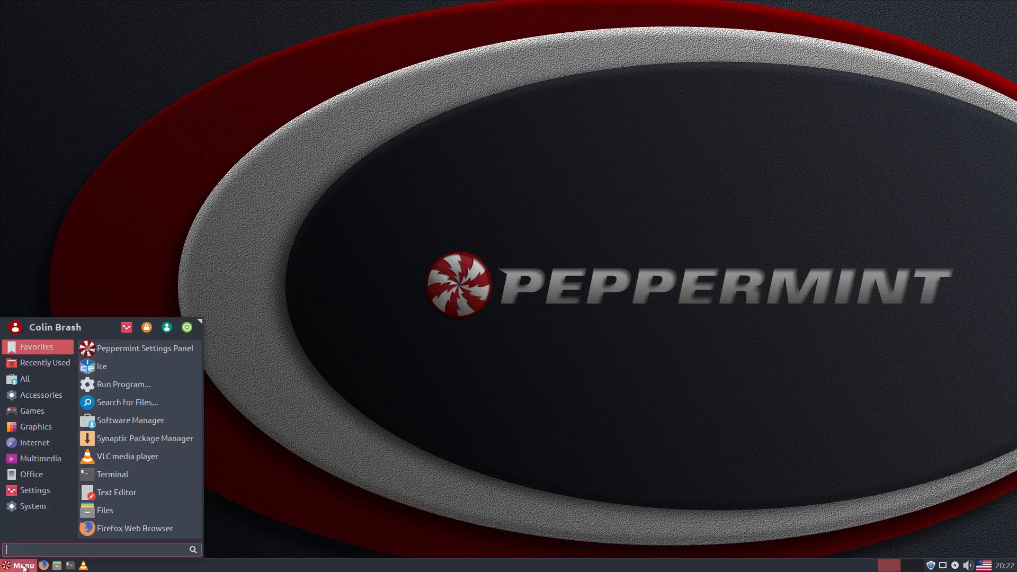
{"action": "type", "text": "syn"}
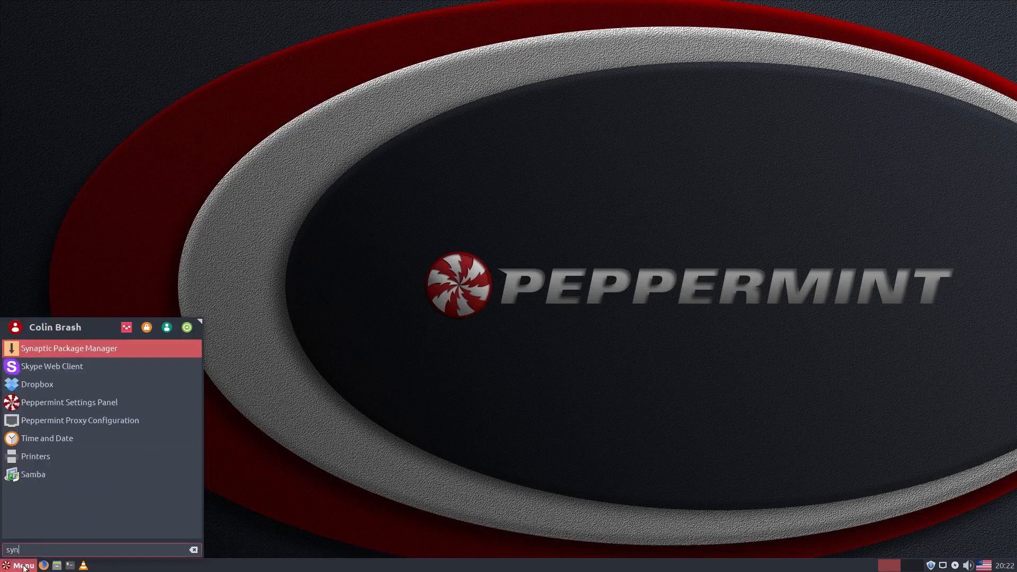
{"action": "key", "text": "Return"}
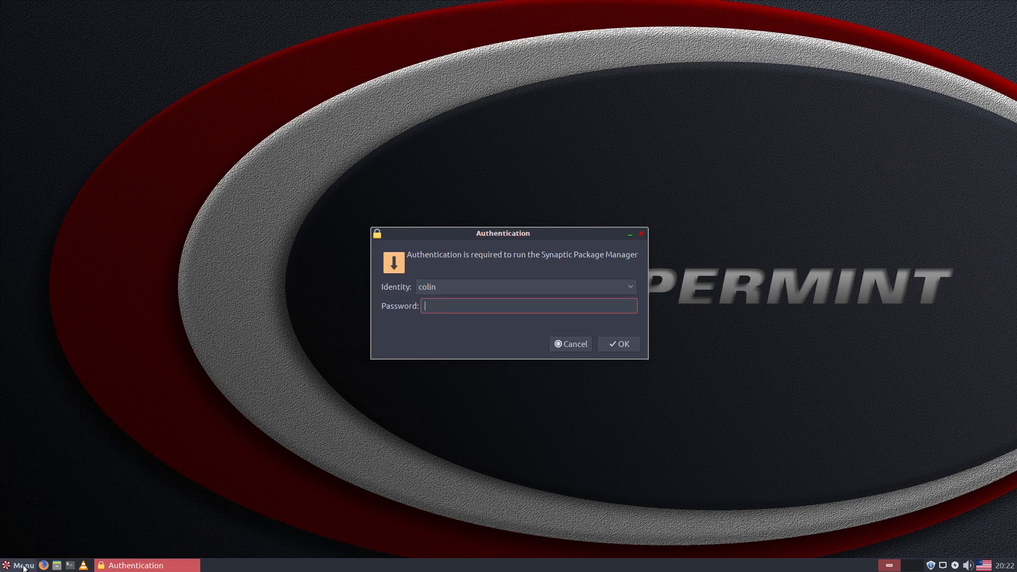
{"action": "type", "text": "•••"}
{"action": "key", "text": "Return"}
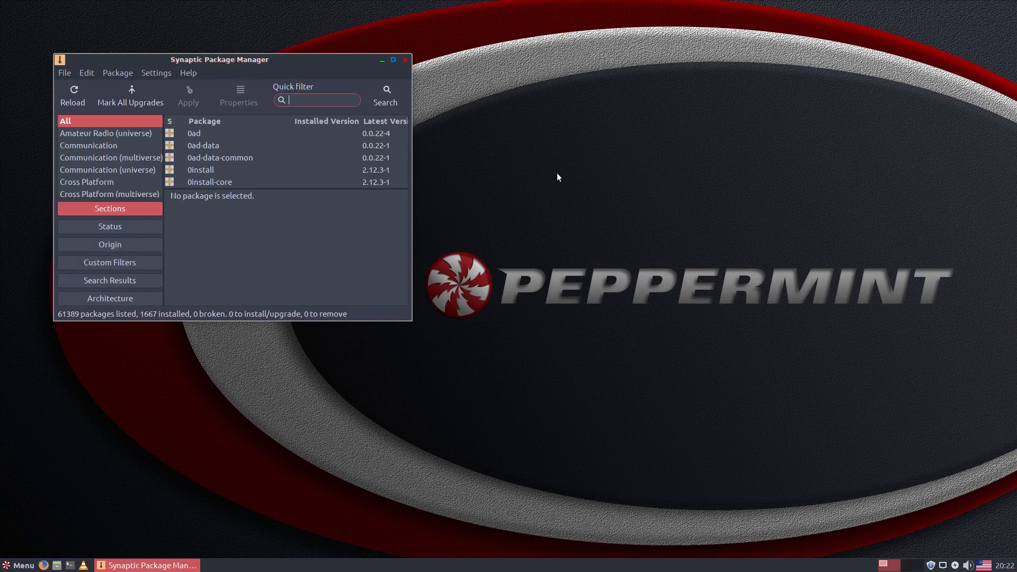
{"action": "type", "text": "make"}
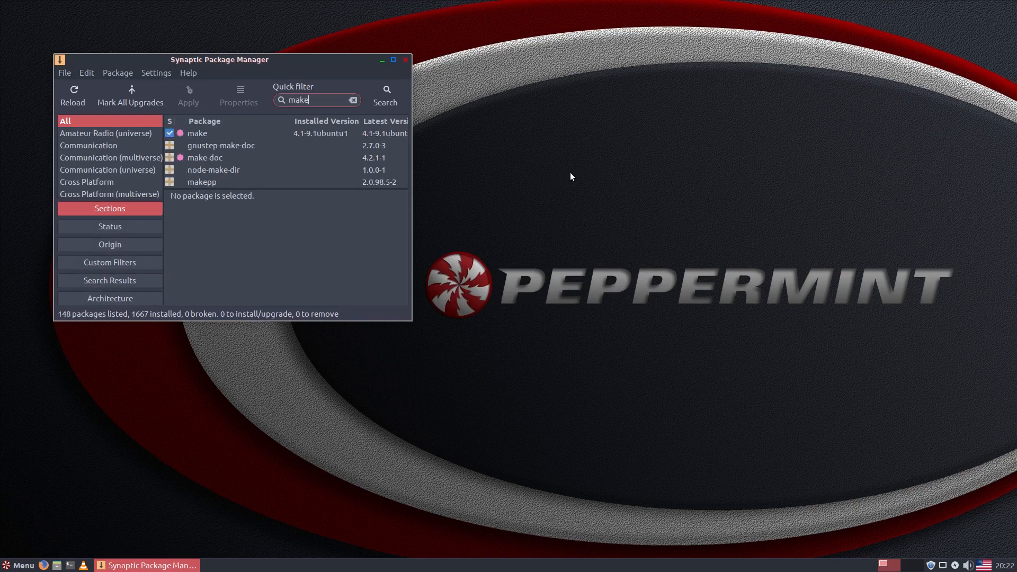
{"action": "left_click_drag", "start_coordinate": [291, 60], "coordinate": [386, 76]}
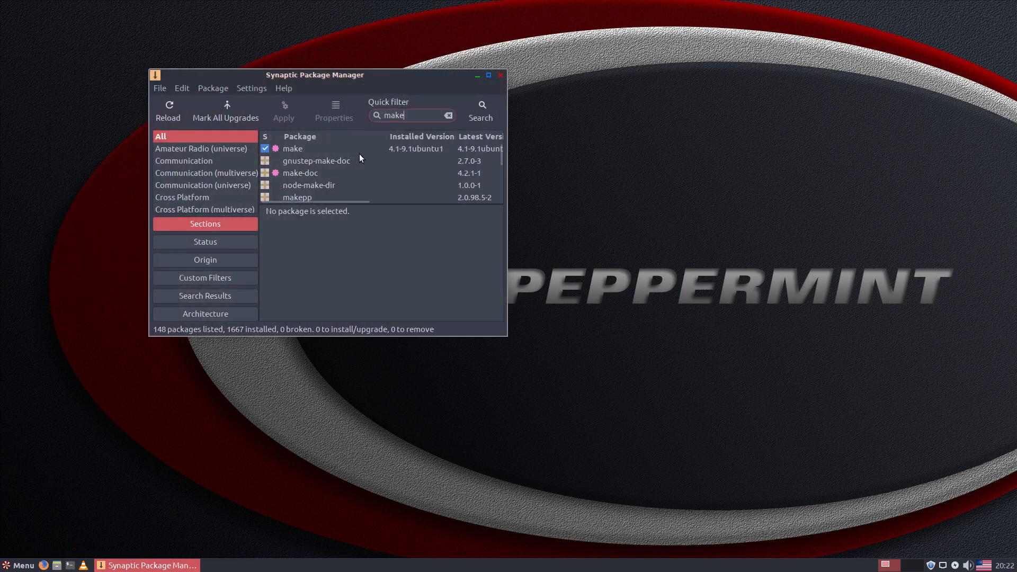
{"action": "right_click", "coordinate": [299, 149]}
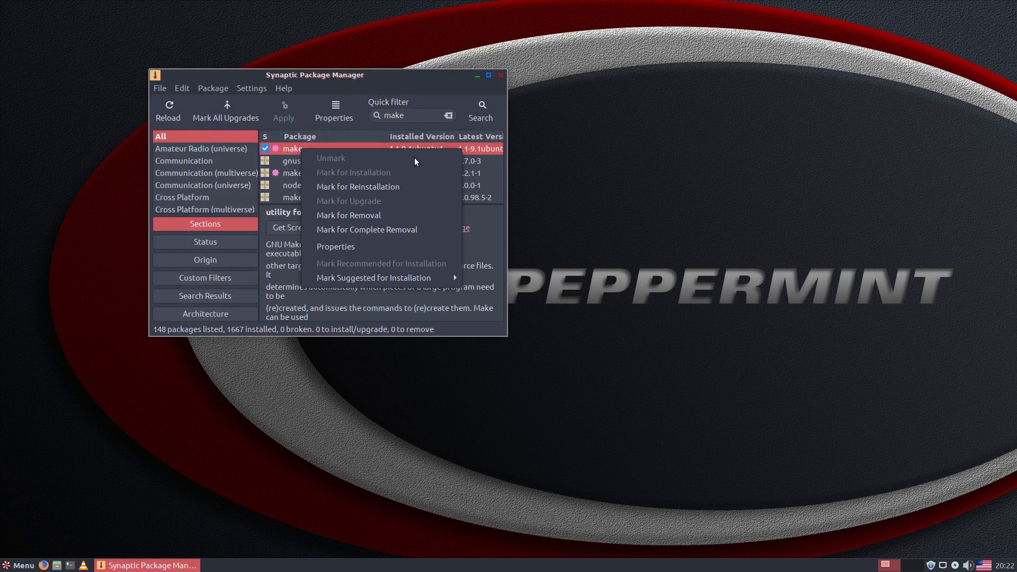
{"action": "left_click", "coordinate": [605, 230]}
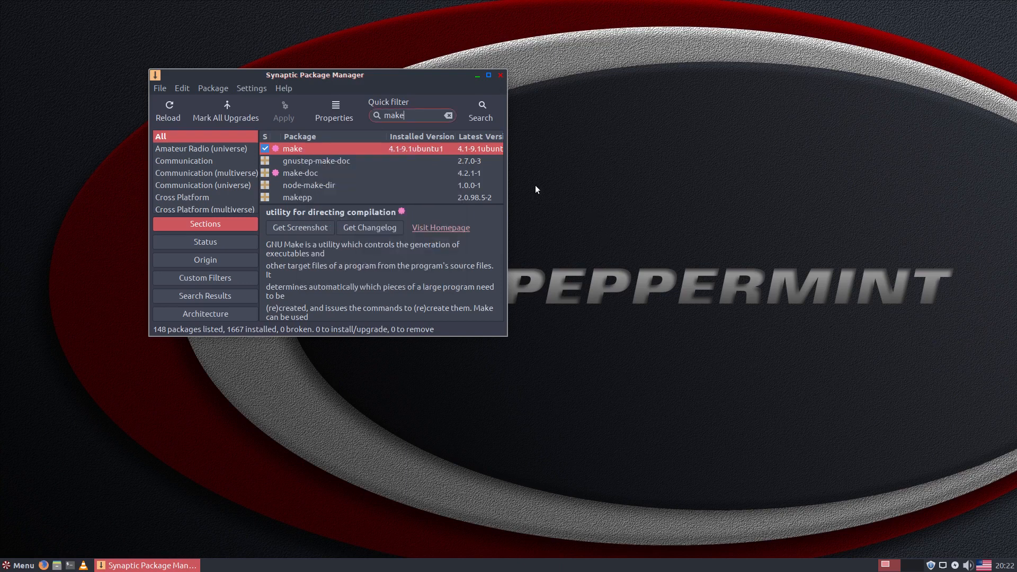
Filter Synaptic on 'gcc' and confirm gcc 4:7.3.0-3ubuntu2 is installed.
{"action": "key", "text": "BackSpace"}
{"action": "key", "text": "BackSpace"}
{"action": "key", "text": "BackSpace"}
{"action": "key", "text": "BackSpace"}
{"action": "type", "text": "gcc"}
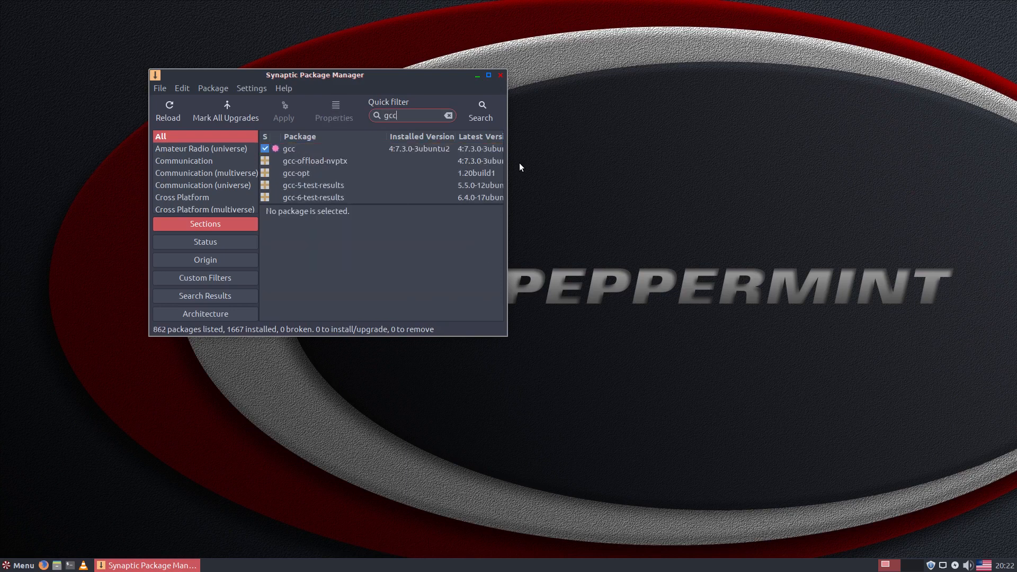
{"action": "right_click", "coordinate": [286, 149]}
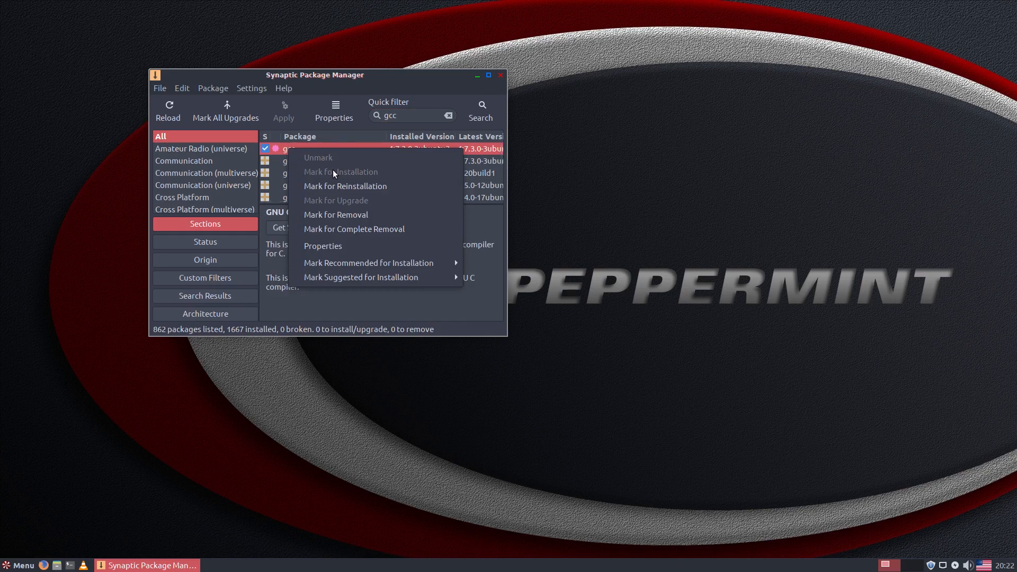
{"action": "left_click", "coordinate": [387, 81]}
Filter on 'perl', confirm perl 5.26.1-6ubuntu0.2 is installed, and close Synaptic.
{"action": "key", "text": "BackSpace"}
{"action": "key", "text": "BackSpace"}
{"action": "key", "text": "BackSpace"}
{"action": "type", "text": "perl"}
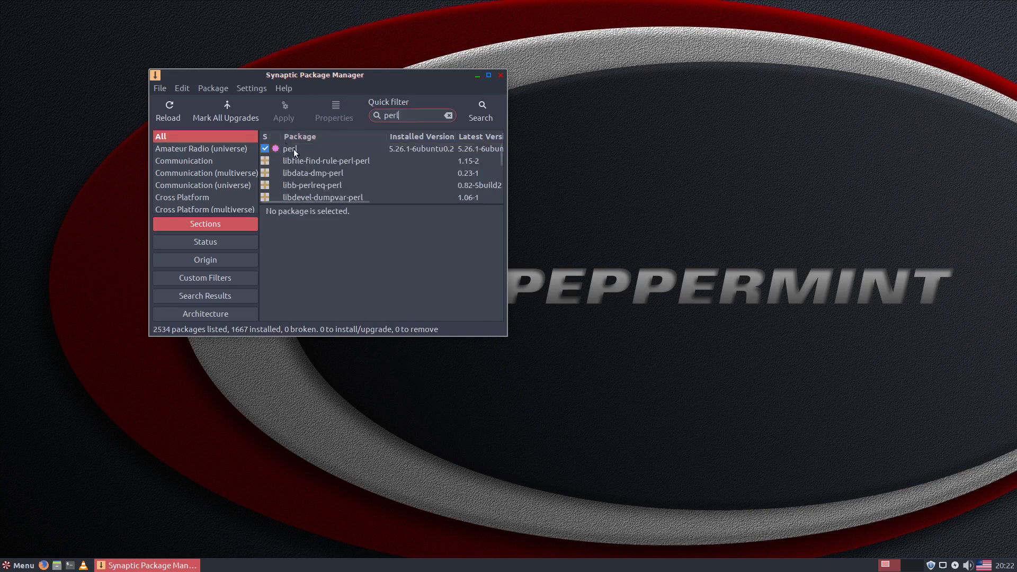
{"action": "right_click", "coordinate": [293, 149]}
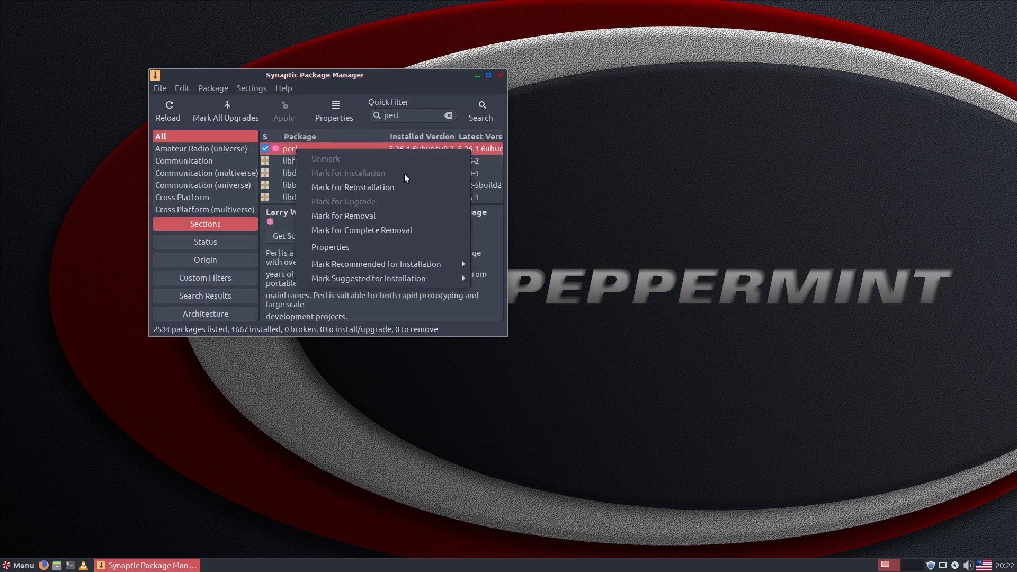
{"action": "left_click", "coordinate": [383, 72]}
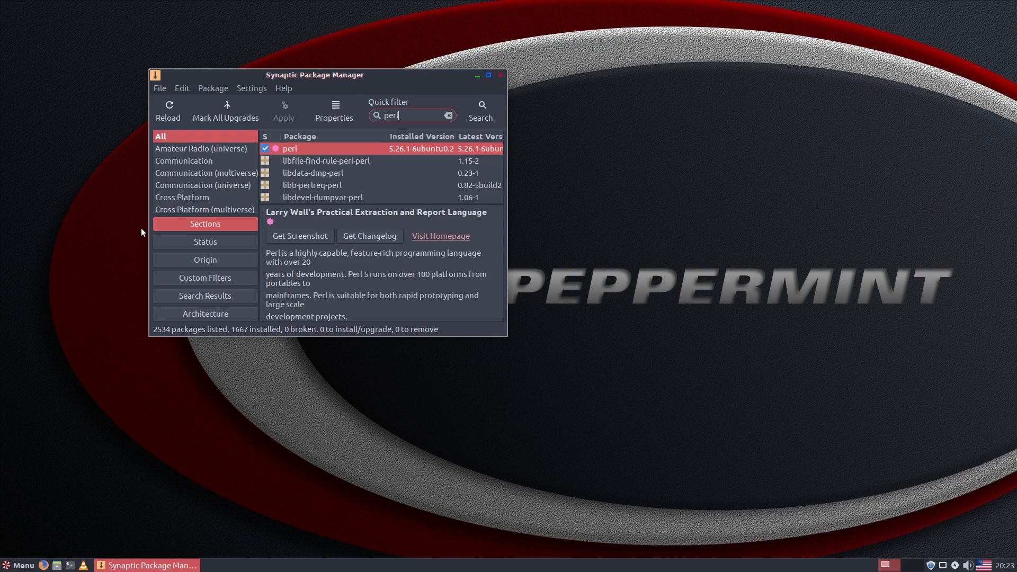
{"action": "left_click_drag", "start_coordinate": [329, 75], "coordinate": [466, 85]}
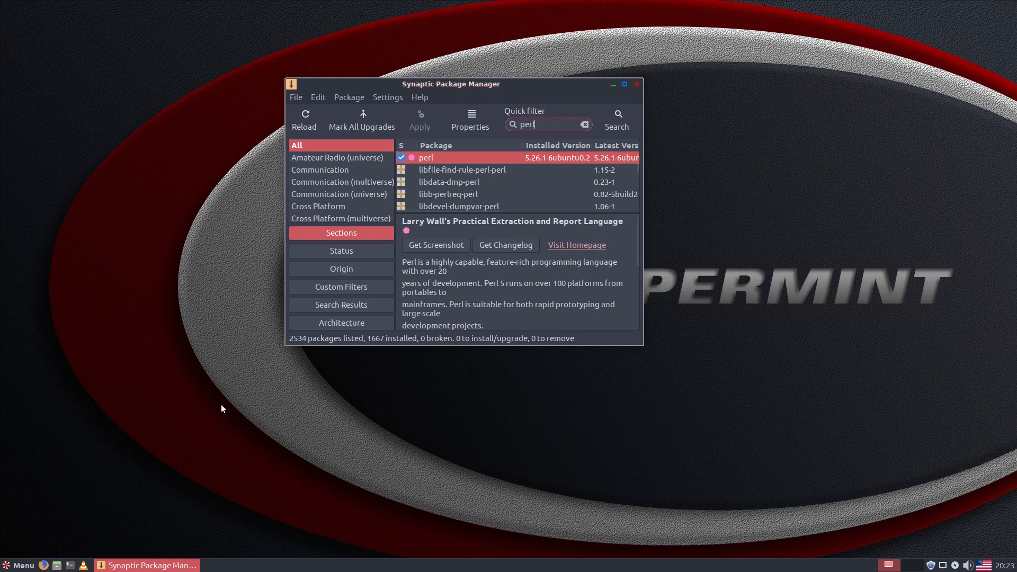
{"action": "left_click", "coordinate": [636, 85]}
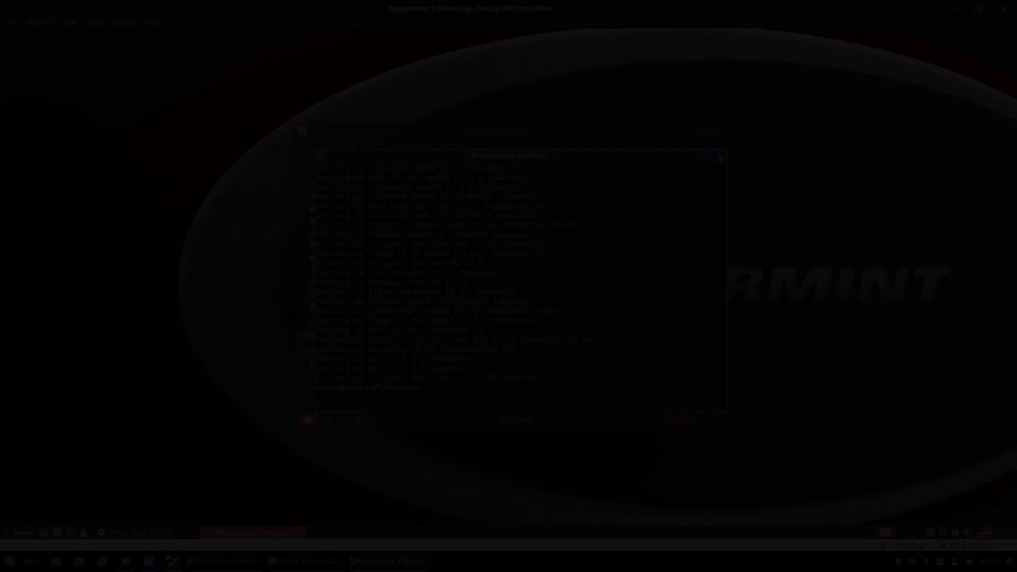
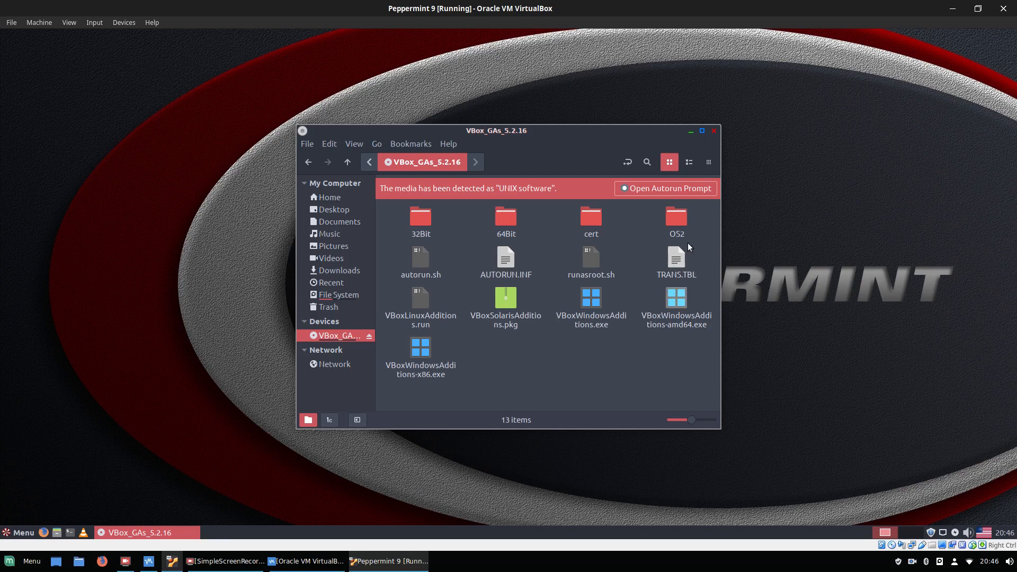
Run the 5.2.16 Guest Additions autorun installer from the disc with the password, then close the installer and disc windows.
{"action": "left_click", "coordinate": [713, 130]}
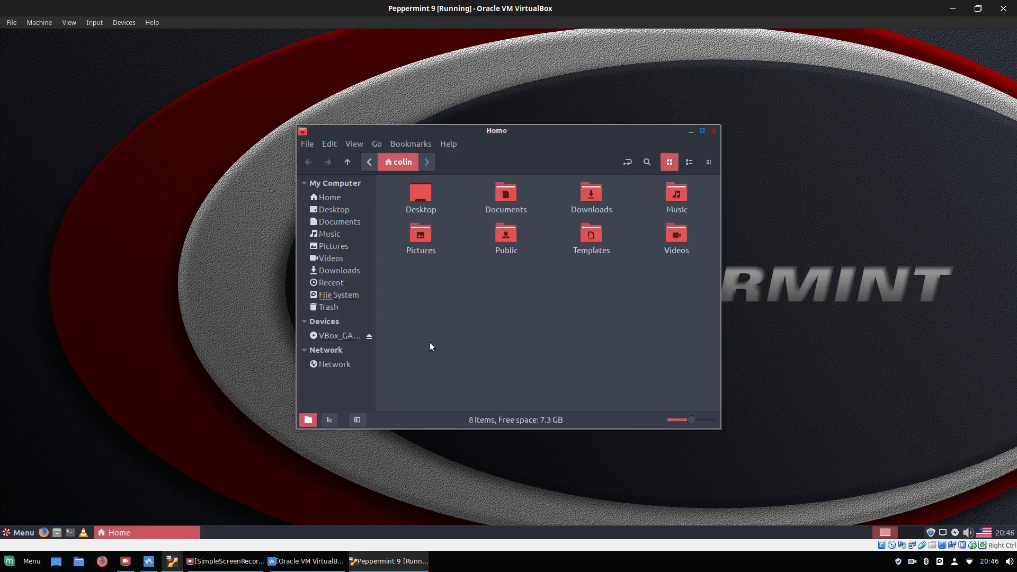
{"action": "left_click", "coordinate": [338, 335]}
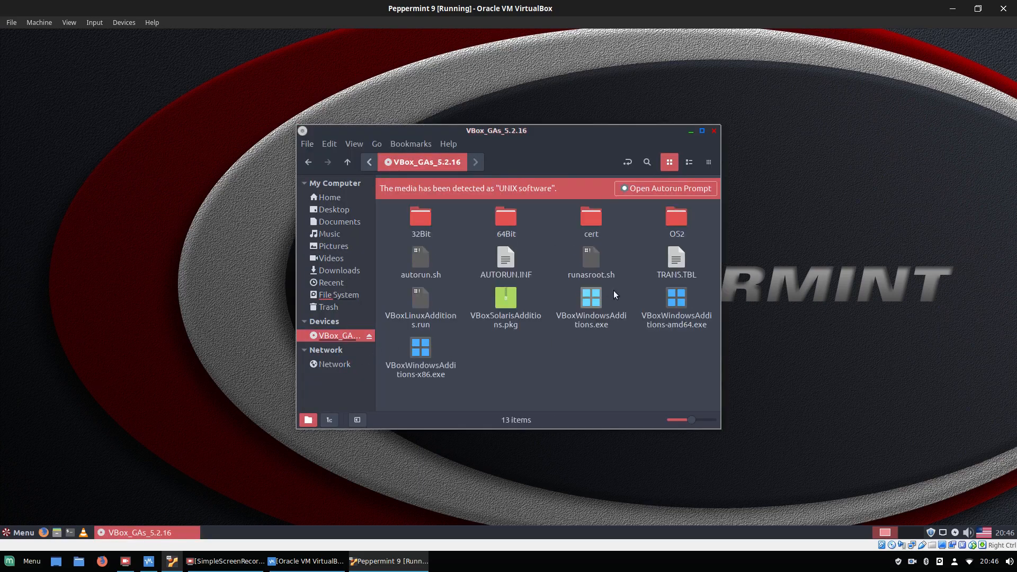
{"action": "left_click", "coordinate": [659, 190]}
{"action": "left_click", "coordinate": [613, 335]}
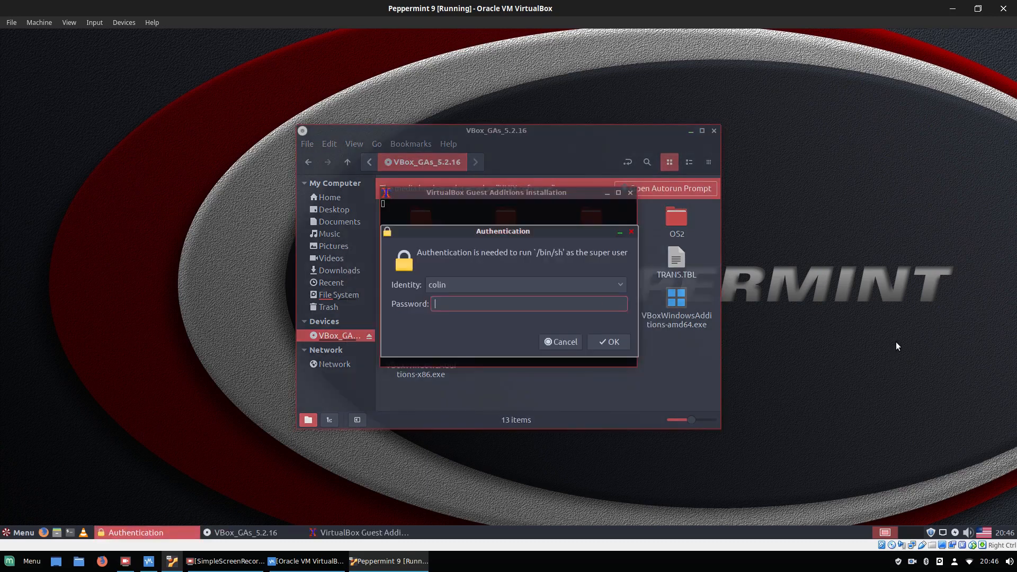
{"action": "type", "text": "••"}
{"action": "key", "text": "Return"}
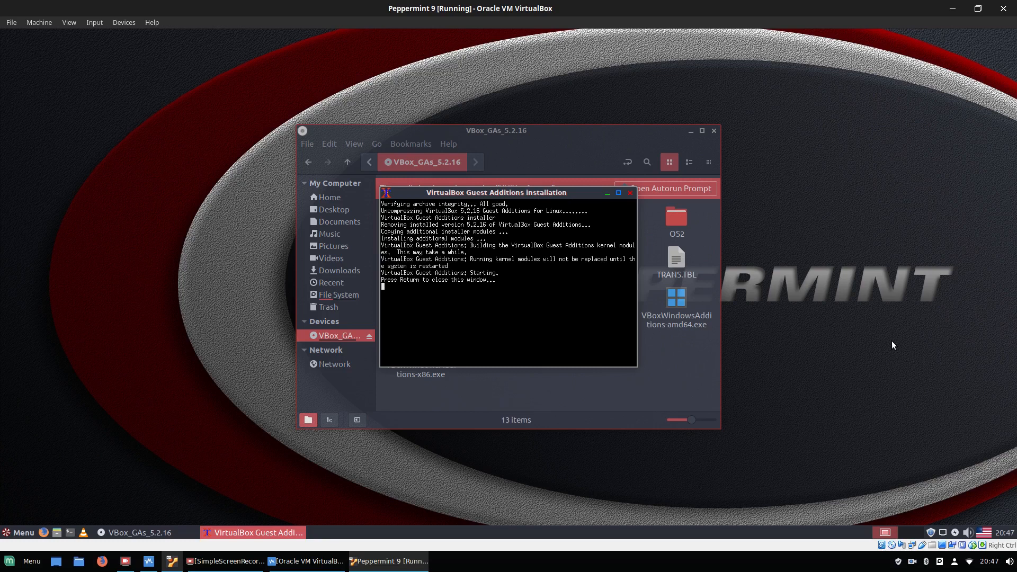
{"action": "key", "text": "Return"}
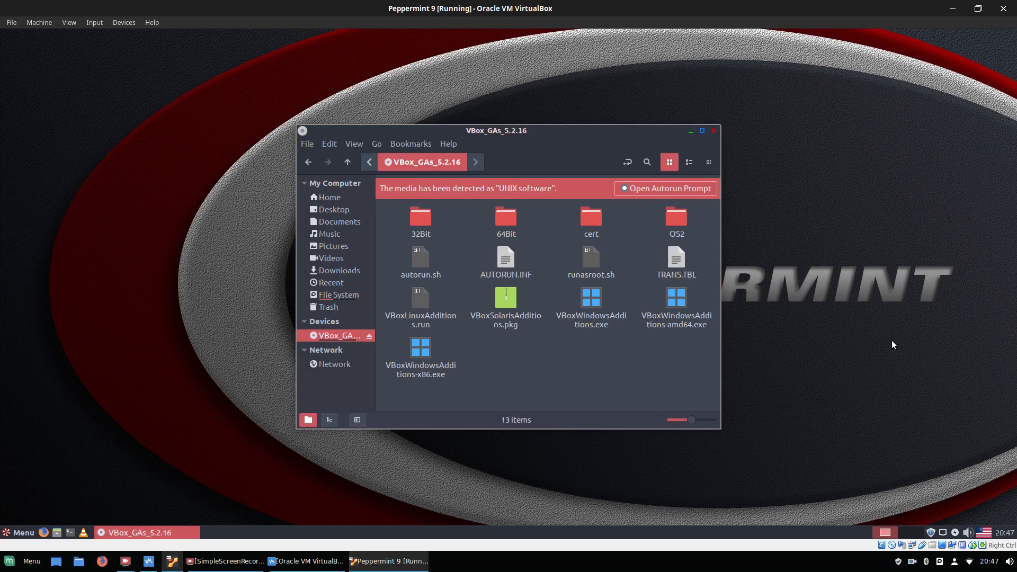
{"action": "left_click", "coordinate": [714, 131]}
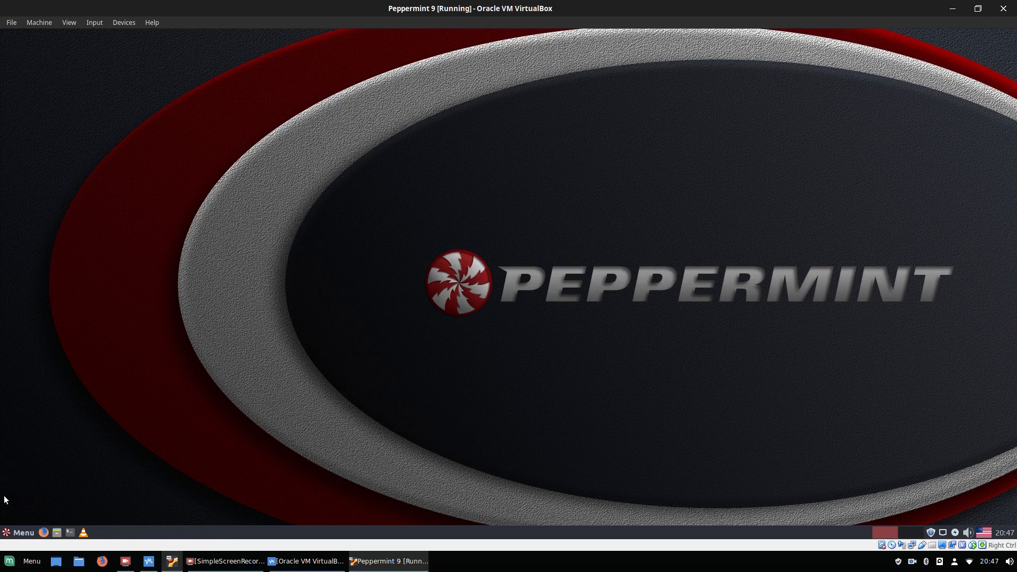
Shut down the Peppermint 9 guest from its application menu.
{"action": "left_click", "coordinate": [11, 533]}
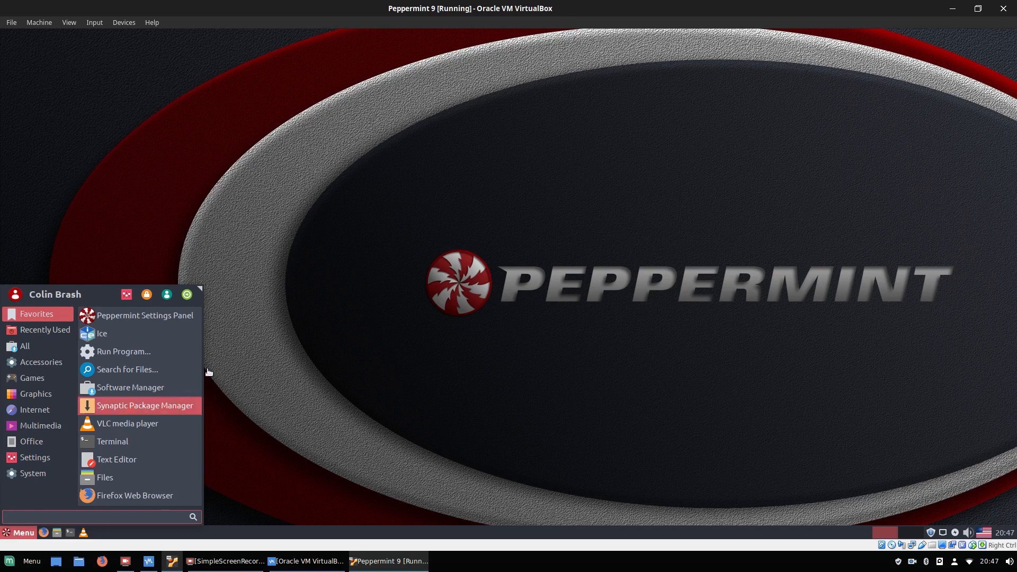
{"action": "left_click", "coordinate": [187, 295]}
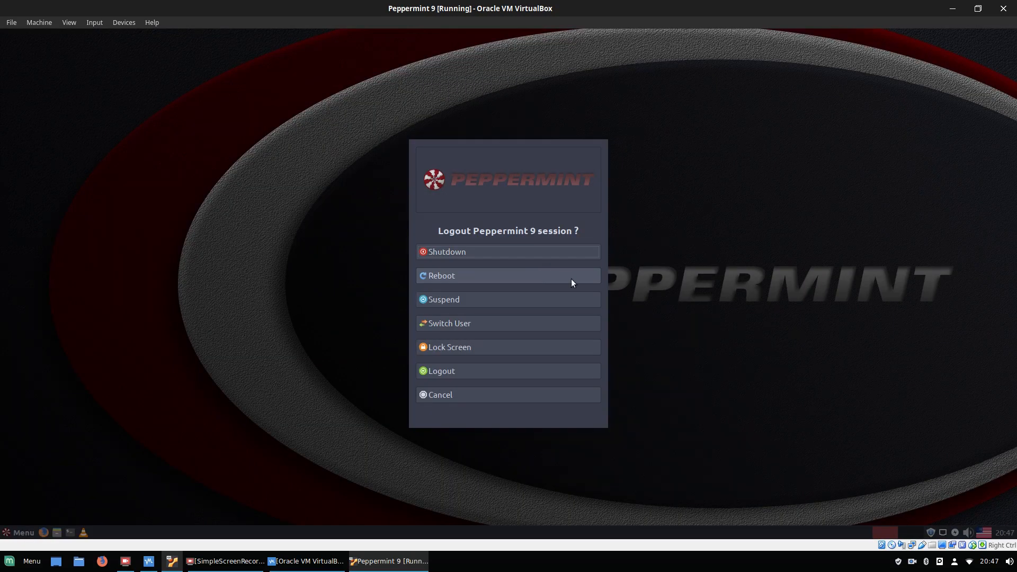
{"action": "left_click", "coordinate": [528, 247]}
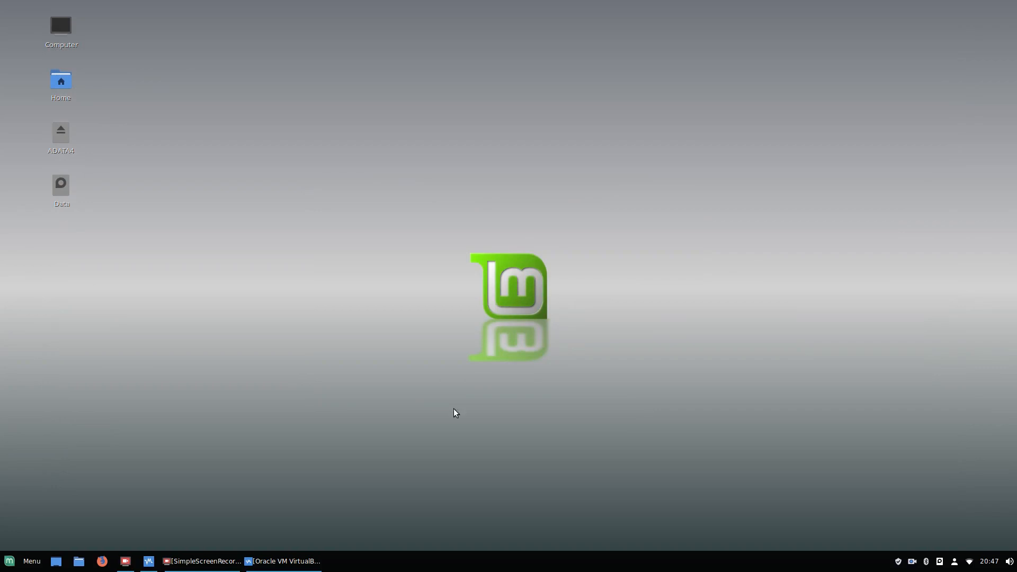
Start Peppermint 9 from VirtualBox Manager and log in with the account password.
{"action": "left_click", "coordinate": [290, 563]}
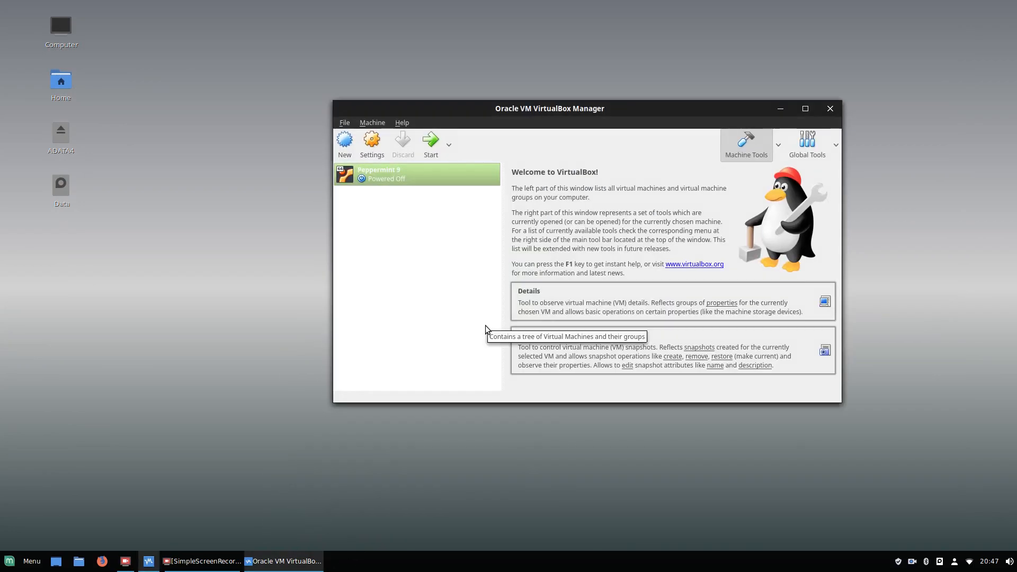
{"action": "left_click", "coordinate": [431, 140]}
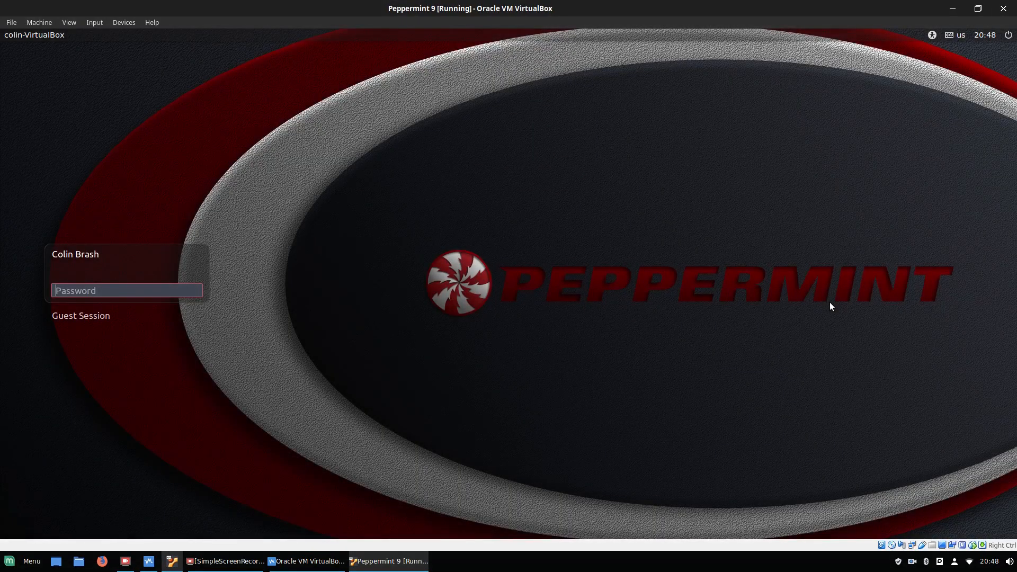
{"action": "type", "text": "********"}
{"action": "key", "text": "Return"}
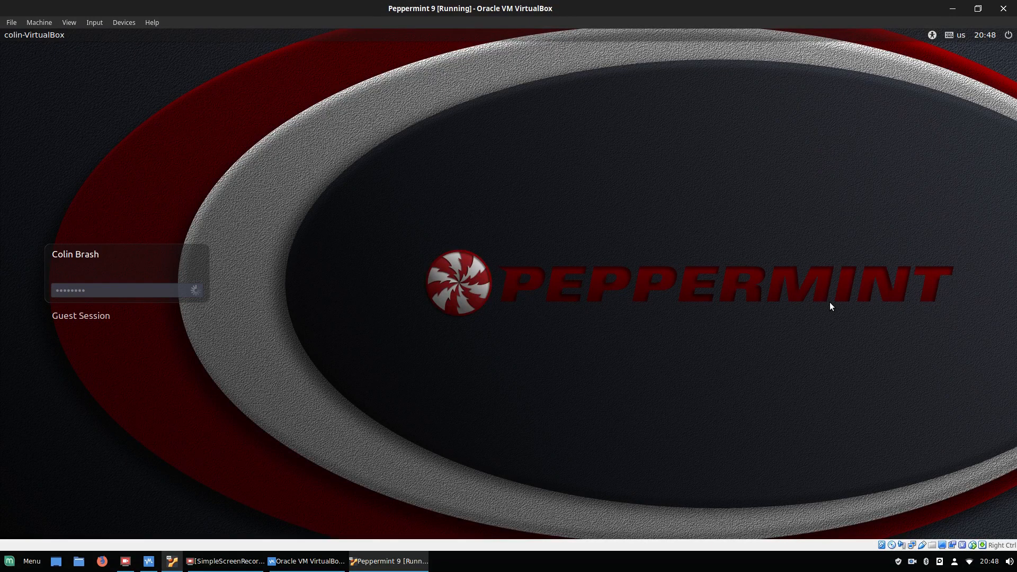
{"action": "type", "text": "***"}
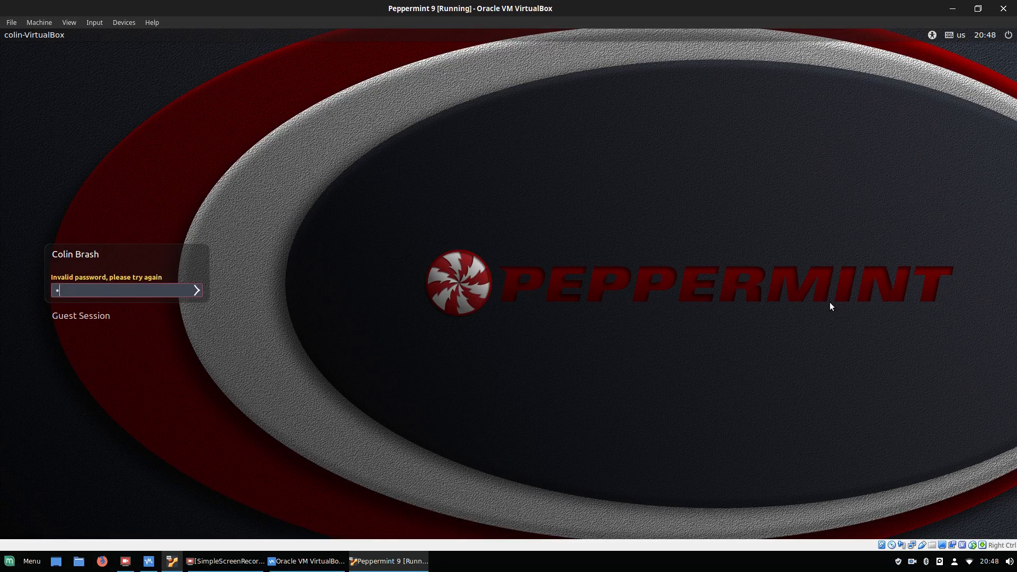
{"action": "key", "text": "Return"}
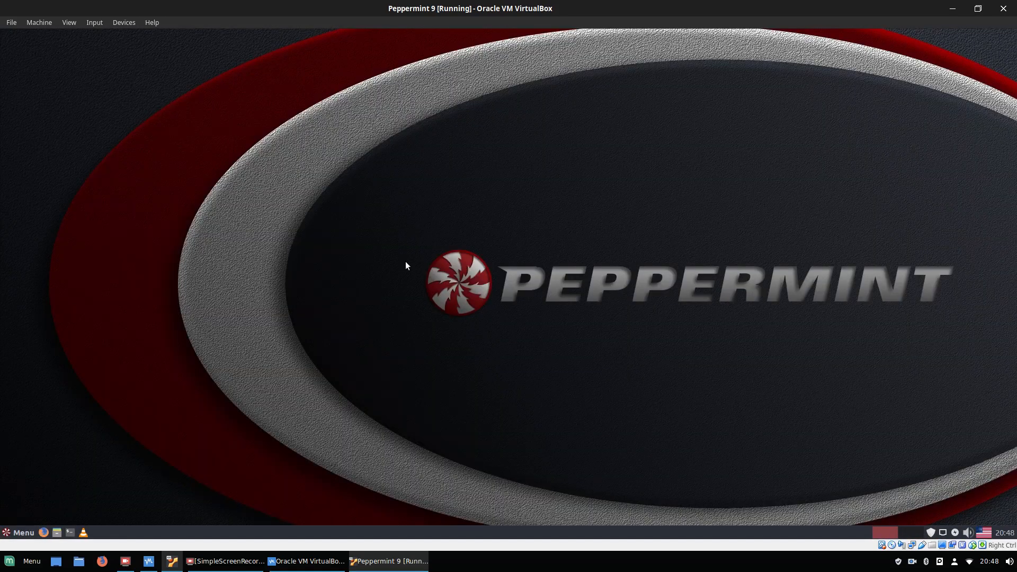
Switch the VM window to Full-screen Mode via the View menu and dismiss the desktop context menu.
{"action": "left_click", "coordinate": [69, 23]}
{"action": "left_click", "coordinate": [98, 35]}
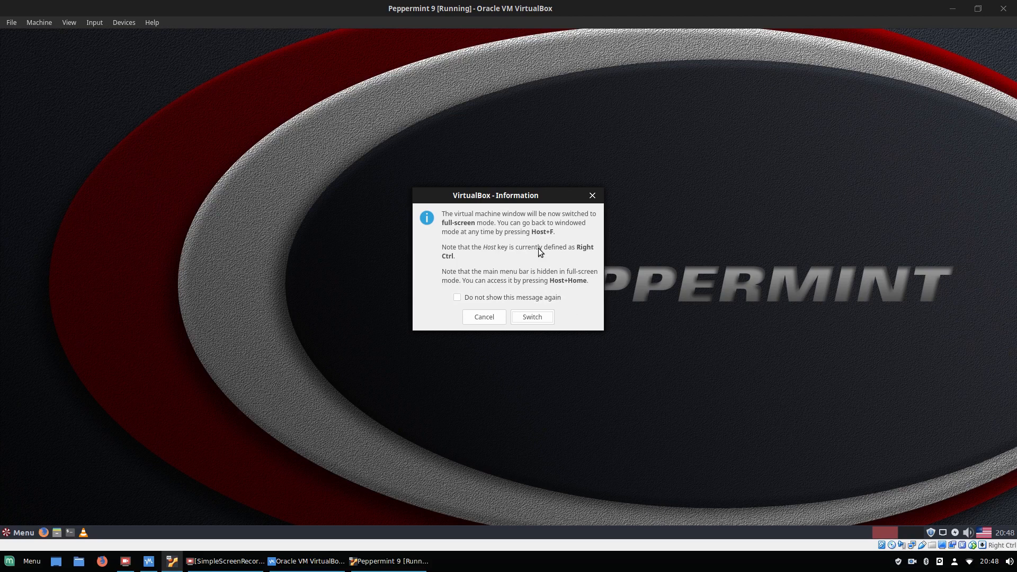
{"action": "left_click", "coordinate": [532, 317]}
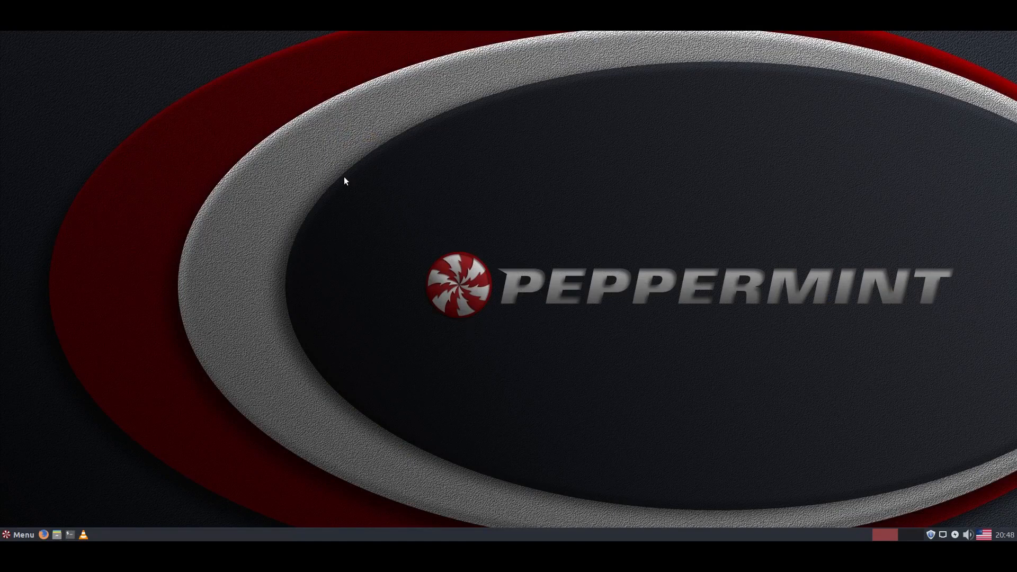
{"action": "right_click", "coordinate": [423, 164]}
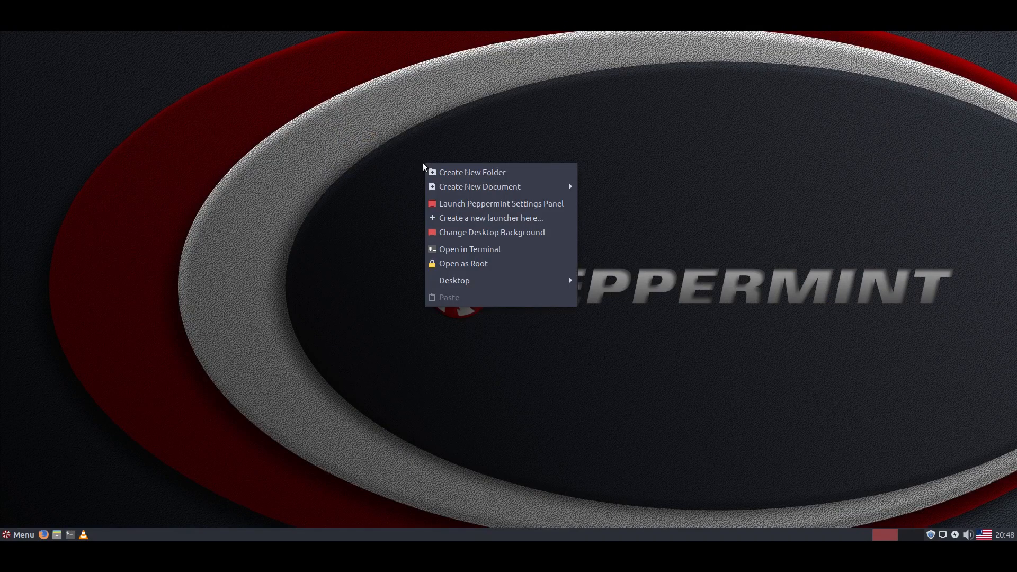
{"action": "left_click", "coordinate": [792, 230]}
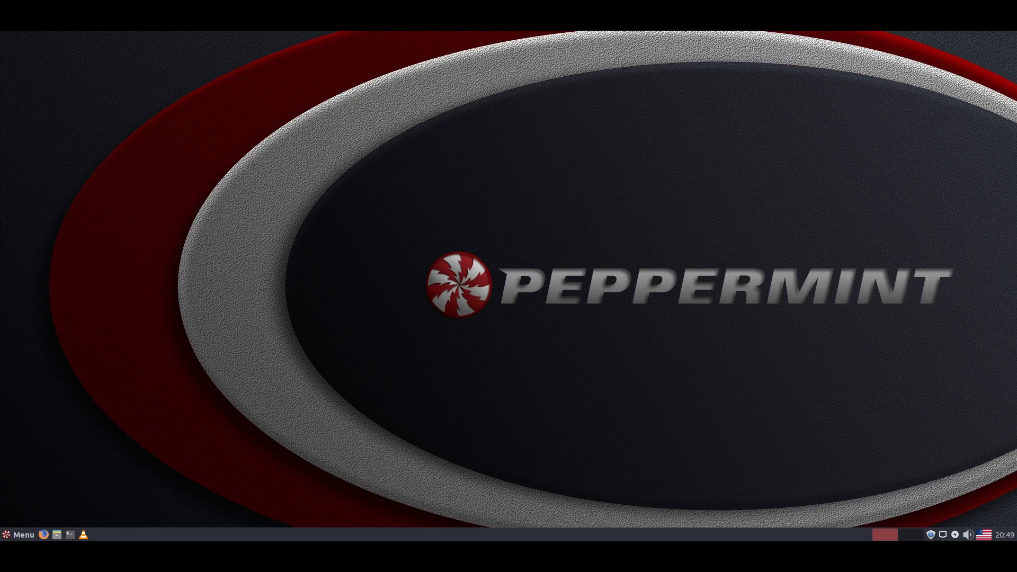
{"action": "left_click", "coordinate": [6, 534]}
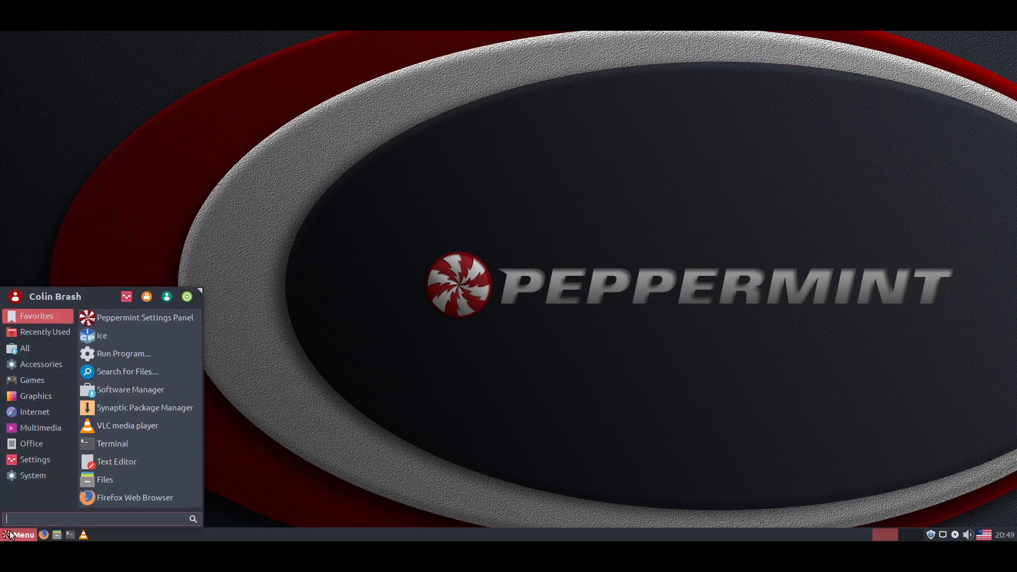
{"action": "left_click", "coordinate": [186, 297]}
{"action": "left_click", "coordinate": [440, 259]}
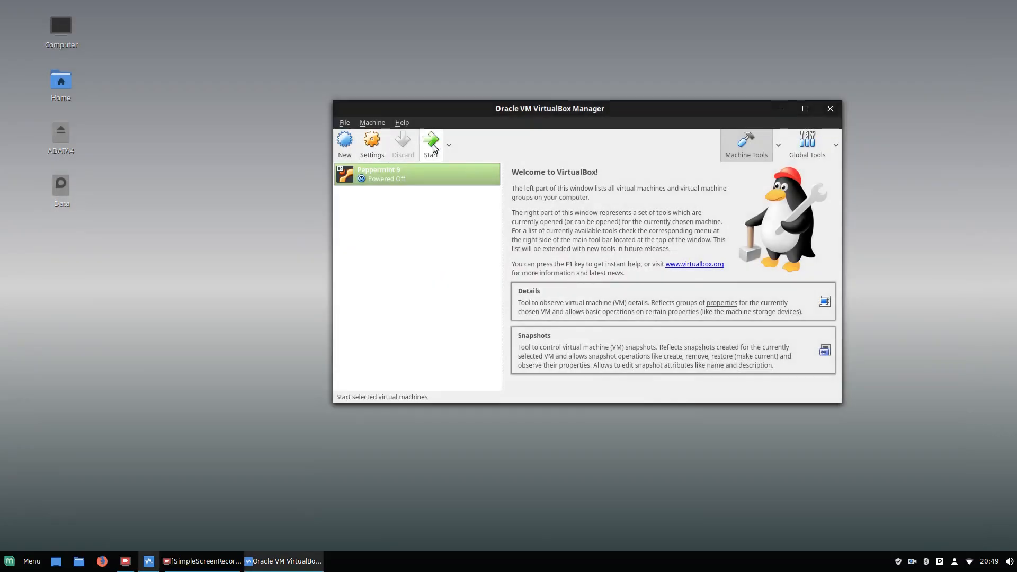
{"action": "left_click", "coordinate": [431, 142]}
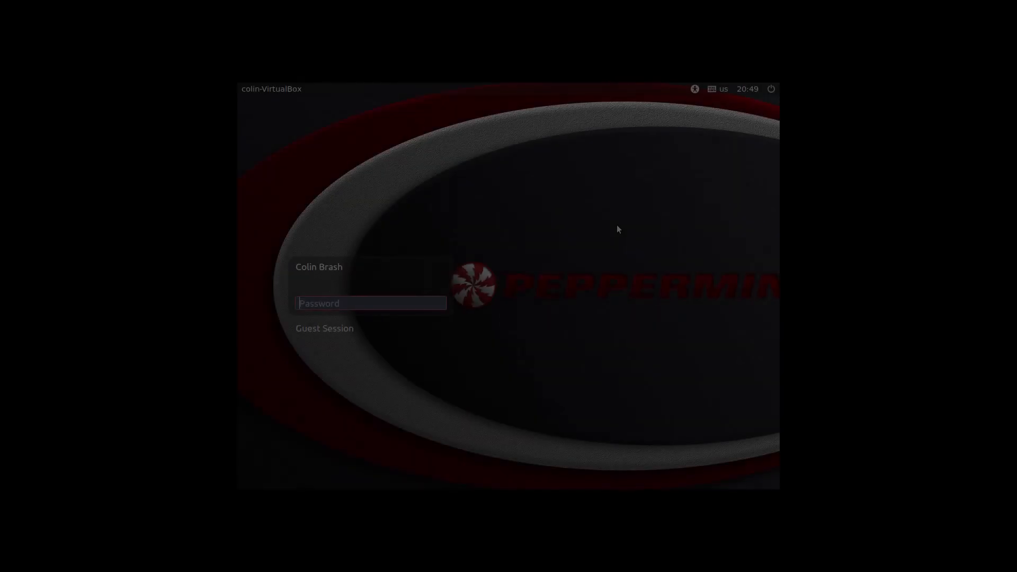
{"action": "type", "text": "••••••••"}
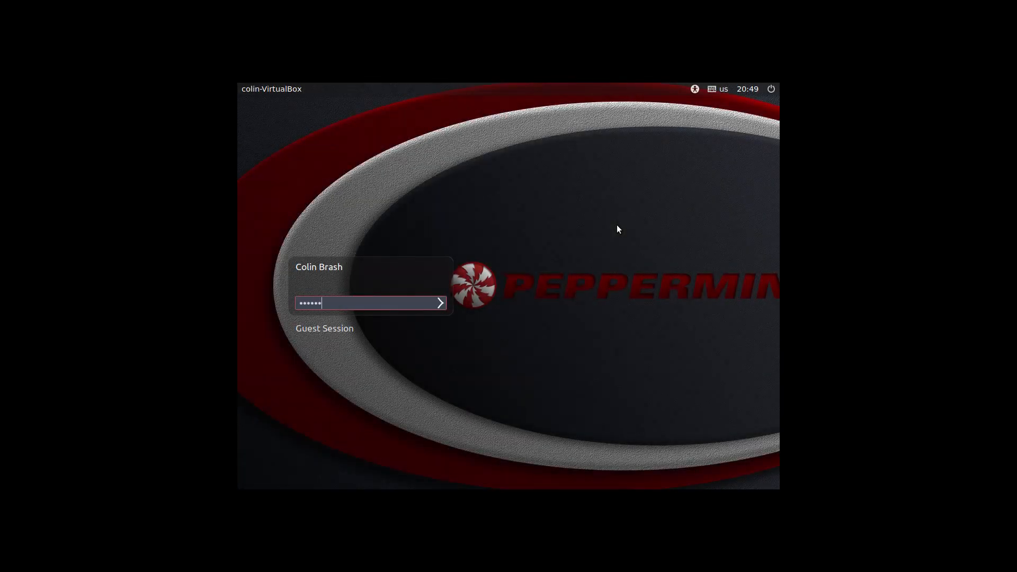
{"action": "key", "text": "Return"}
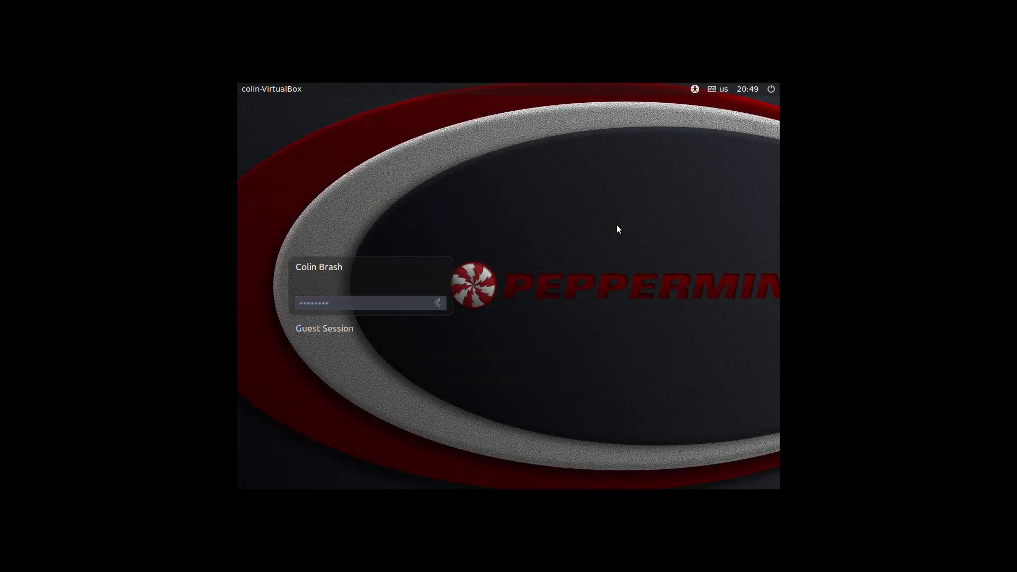
{"action": "type", "text": "•••"}
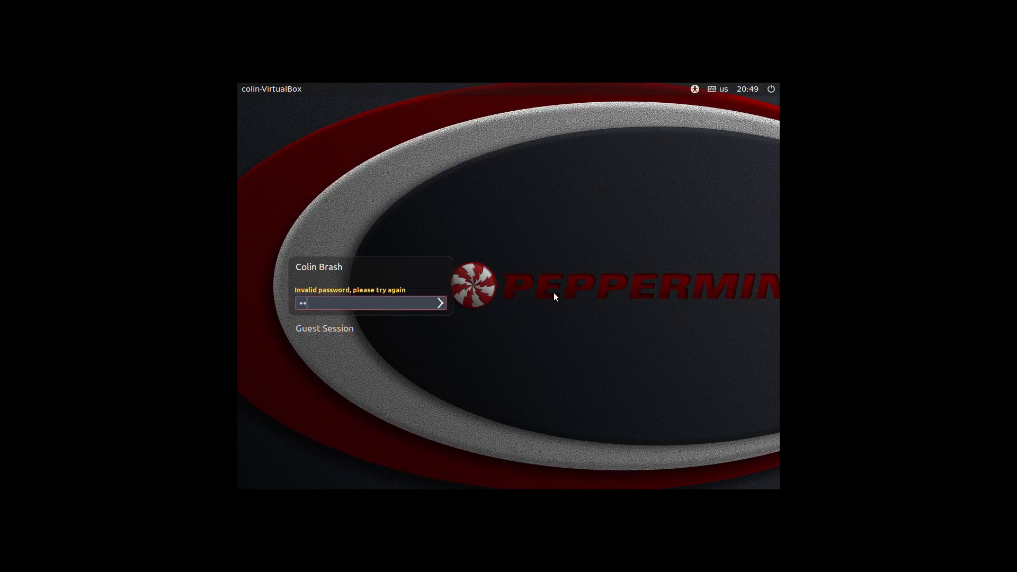
{"action": "key", "text": "Return"}
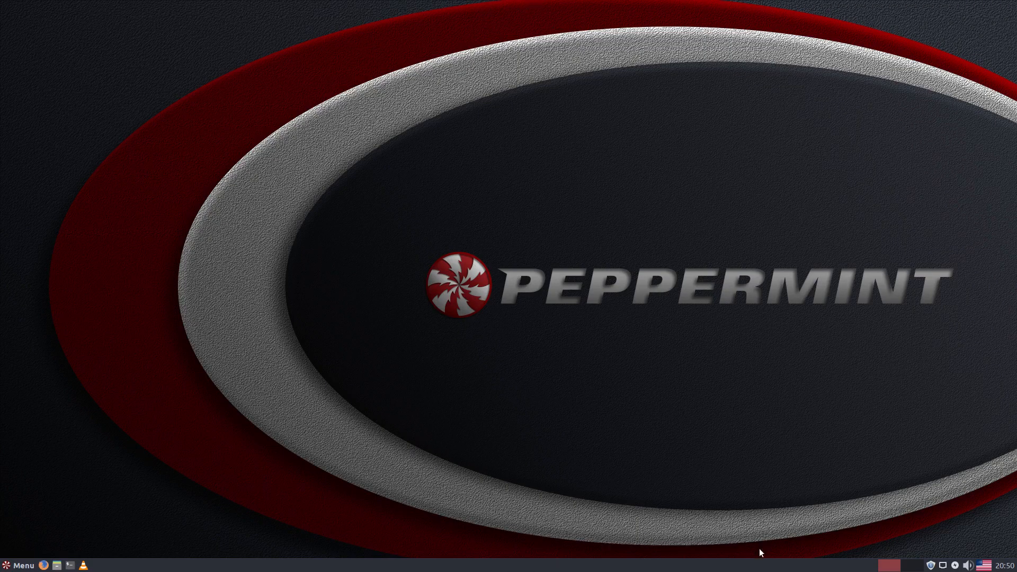
{"action": "left_click", "coordinate": [31, 565]}
{"action": "left_click", "coordinate": [17, 565]}
{"action": "key", "text": "Control_R+f"}
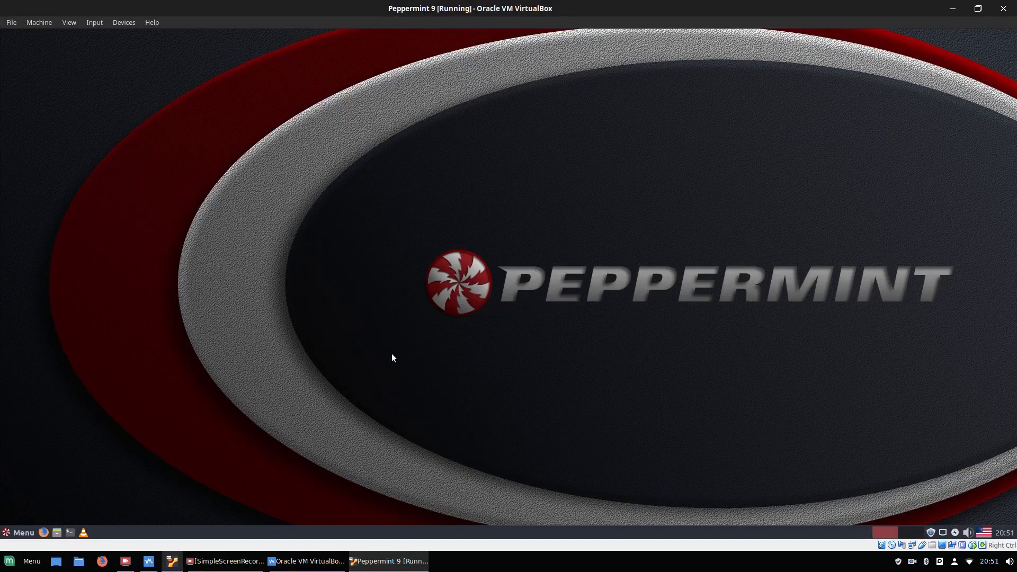
{"action": "key", "text": "Control_R+f"}
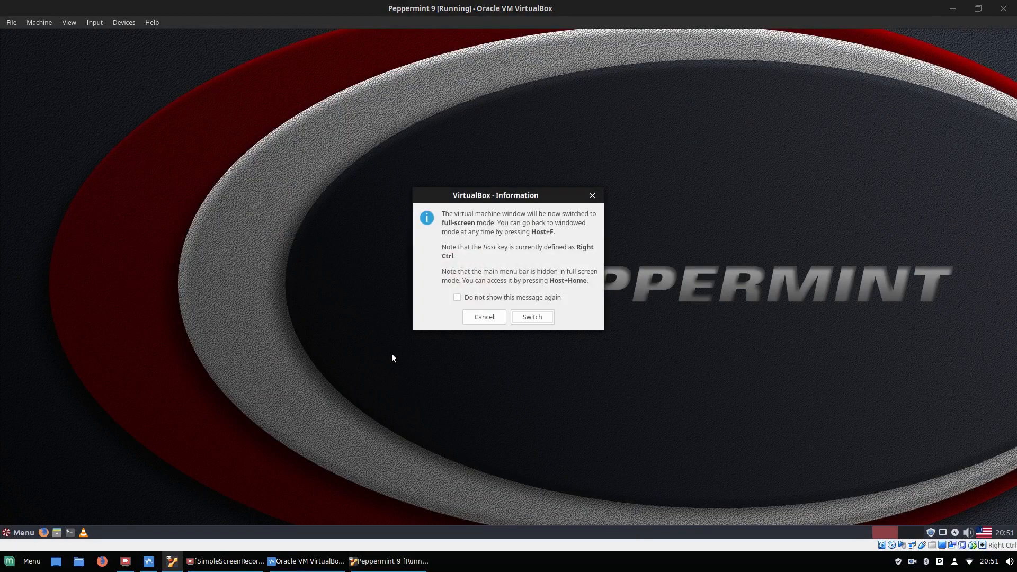
{"action": "key", "text": "Return"}
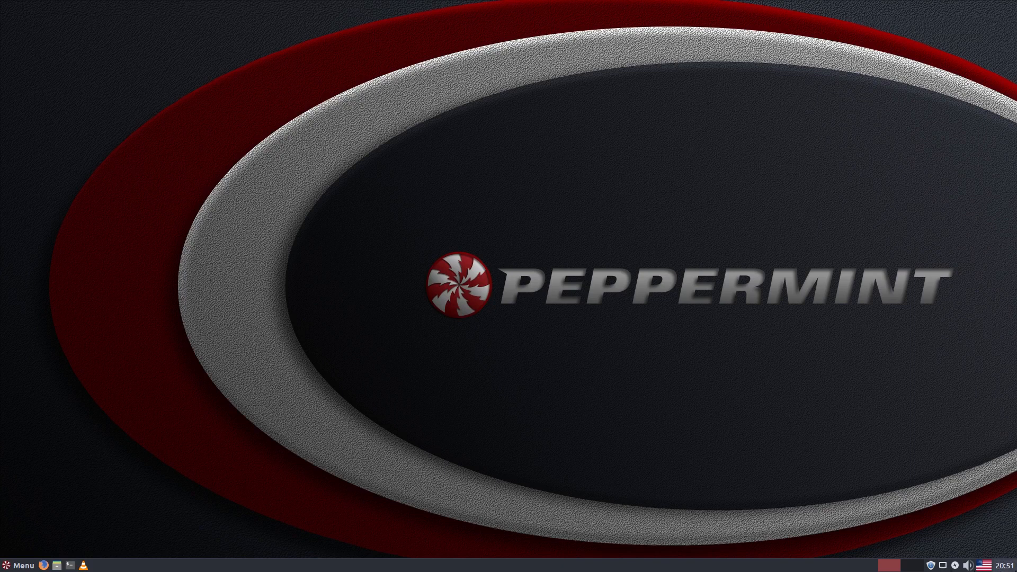
Leave full-screen mode and shut down the Peppermint 9 guest.
{"action": "mouse_move", "coordinate": [1004, 565]}
{"action": "key", "text": "ctrl+f"}
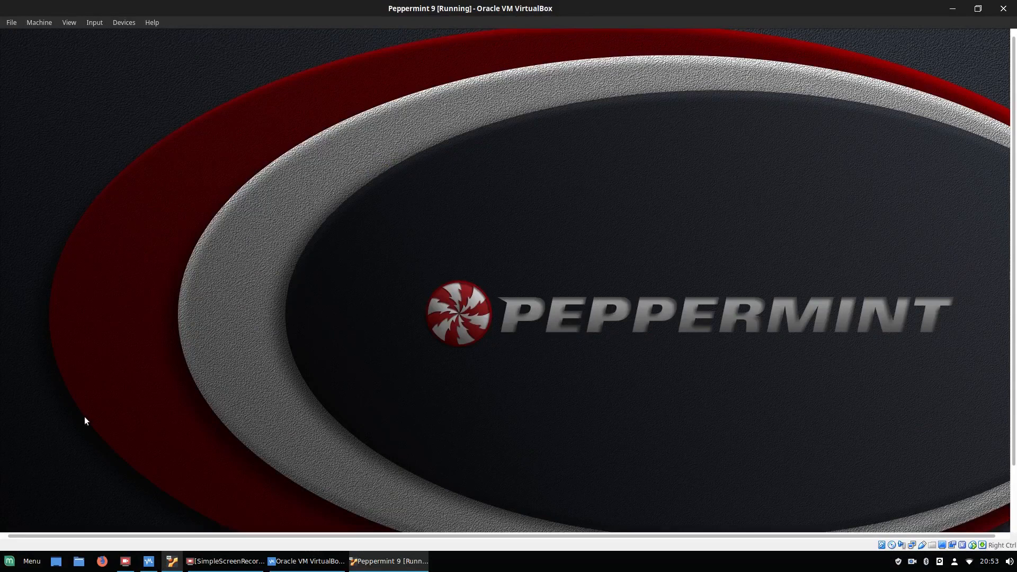
{"action": "left_click", "coordinate": [17, 531]}
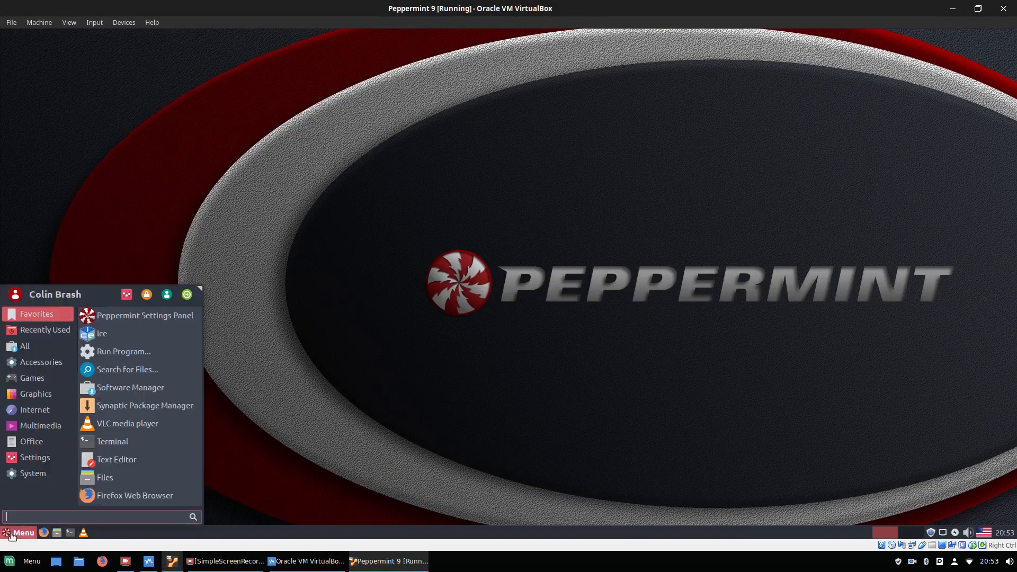
{"action": "left_click", "coordinate": [188, 294]}
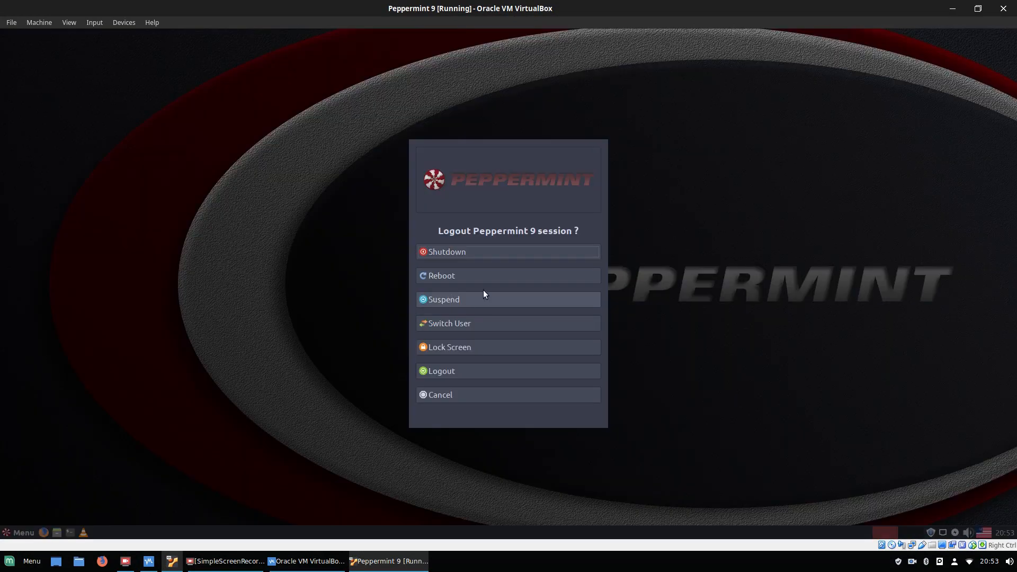
{"action": "left_click", "coordinate": [487, 250]}
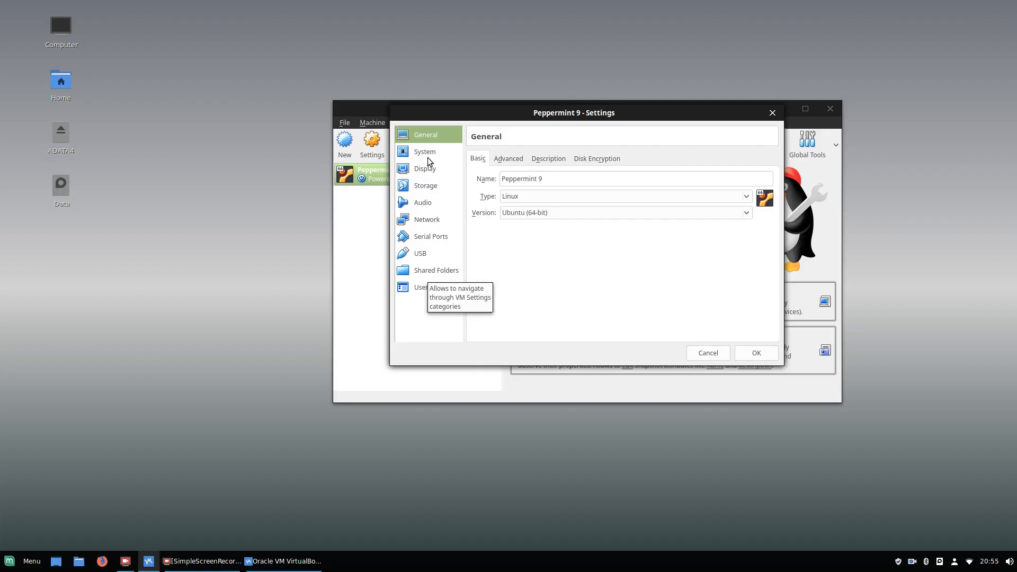
Enable 3D Acceleration in the VM's Display settings.
{"action": "left_click", "coordinate": [427, 154]}
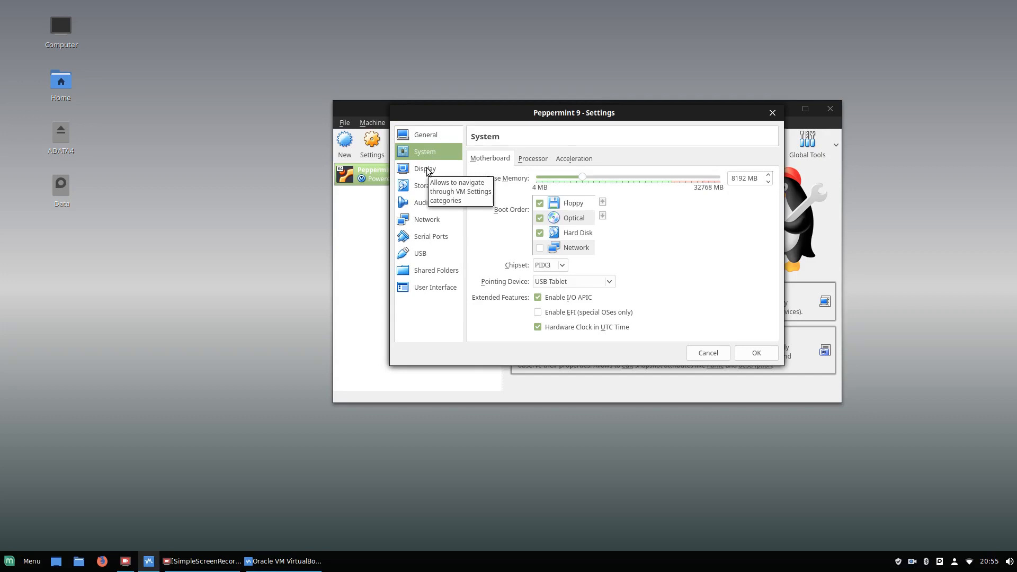
{"action": "left_click", "coordinate": [427, 170]}
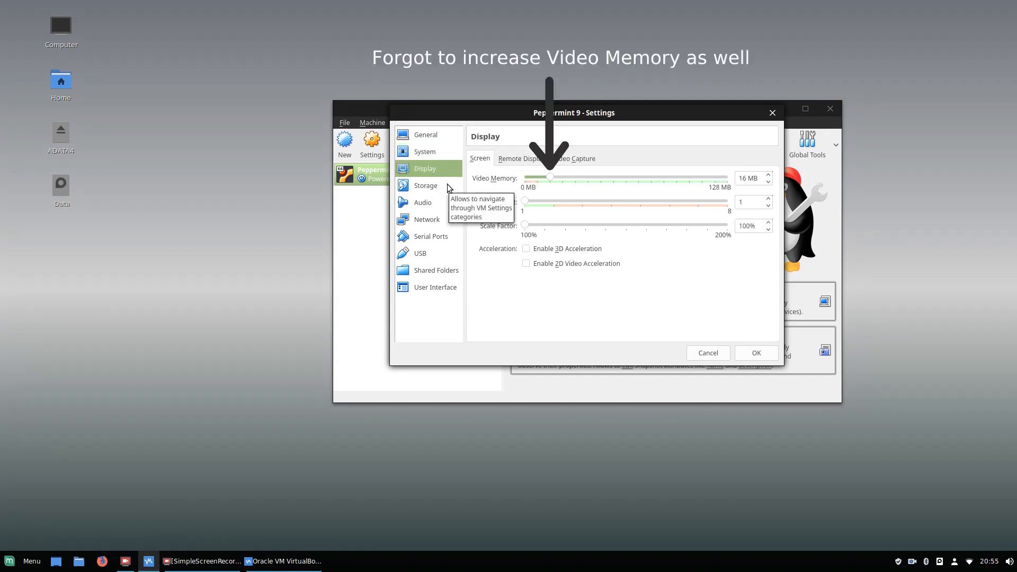
{"action": "left_click", "coordinate": [523, 249]}
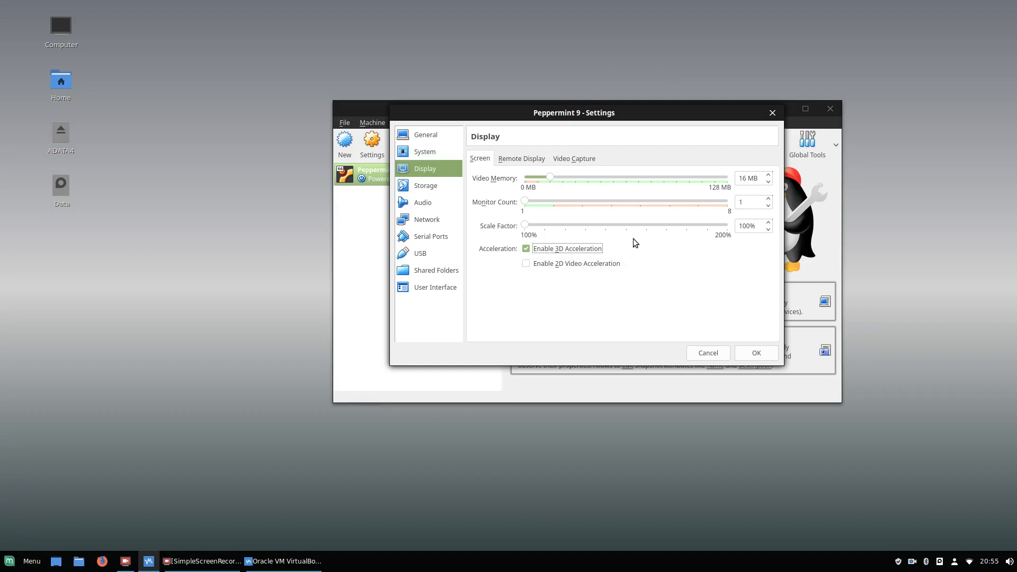
Remove VBoxGuestAdditions.iso from the virtual optical drive and save the settings.
{"action": "left_click", "coordinate": [425, 187]}
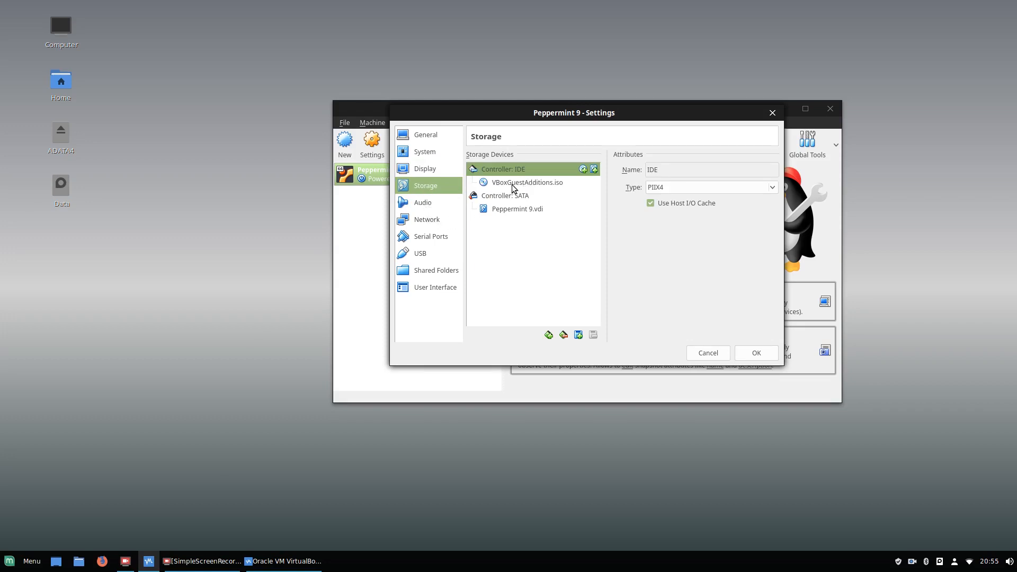
{"action": "left_click", "coordinate": [526, 182]}
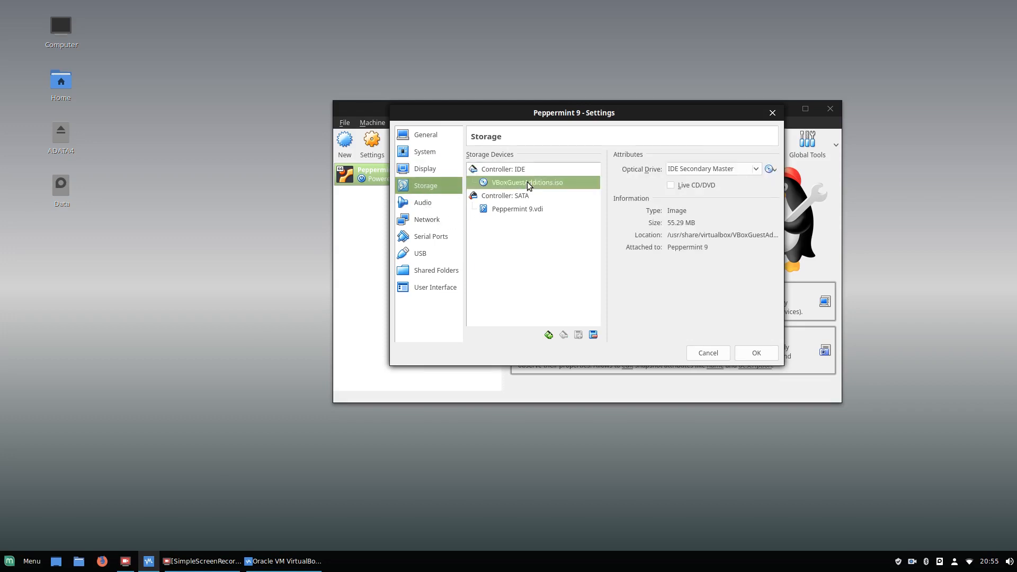
{"action": "left_click", "coordinate": [768, 169]}
{"action": "left_click", "coordinate": [817, 214]}
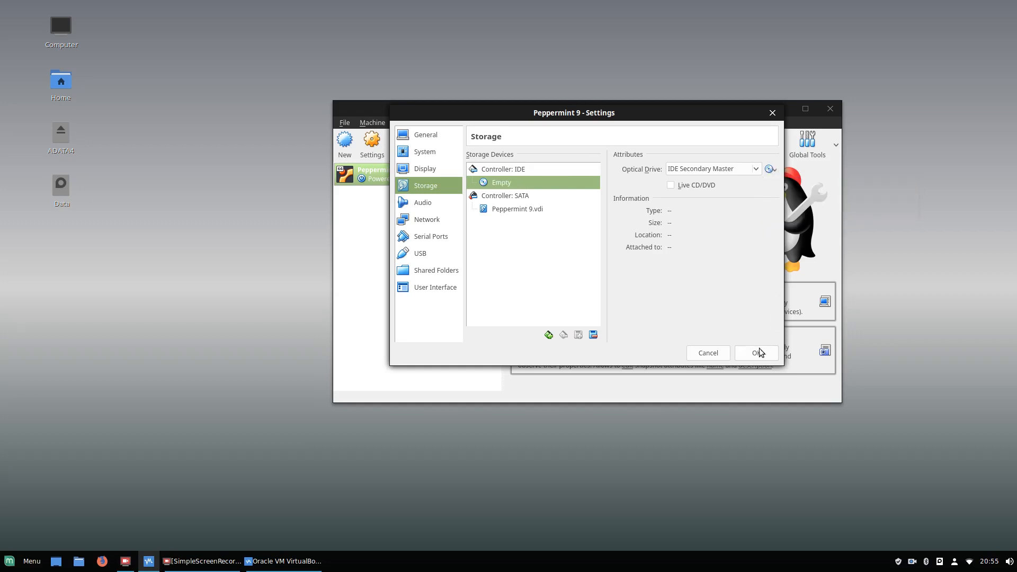
{"action": "left_click", "coordinate": [764, 353]}
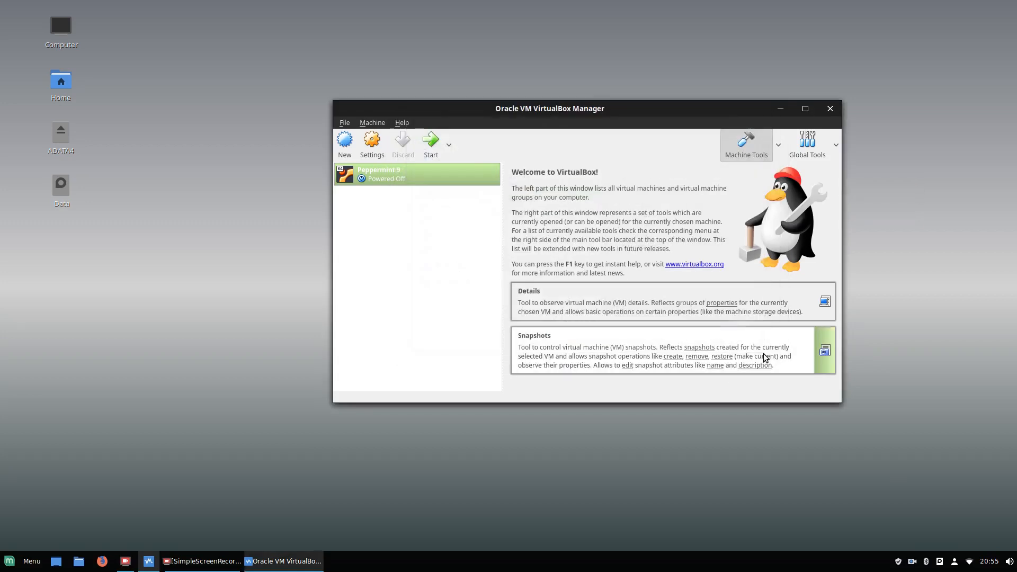
Boot Peppermint 9, log in with the account password, and switch to full-screen mode.
{"action": "left_click", "coordinate": [431, 146]}
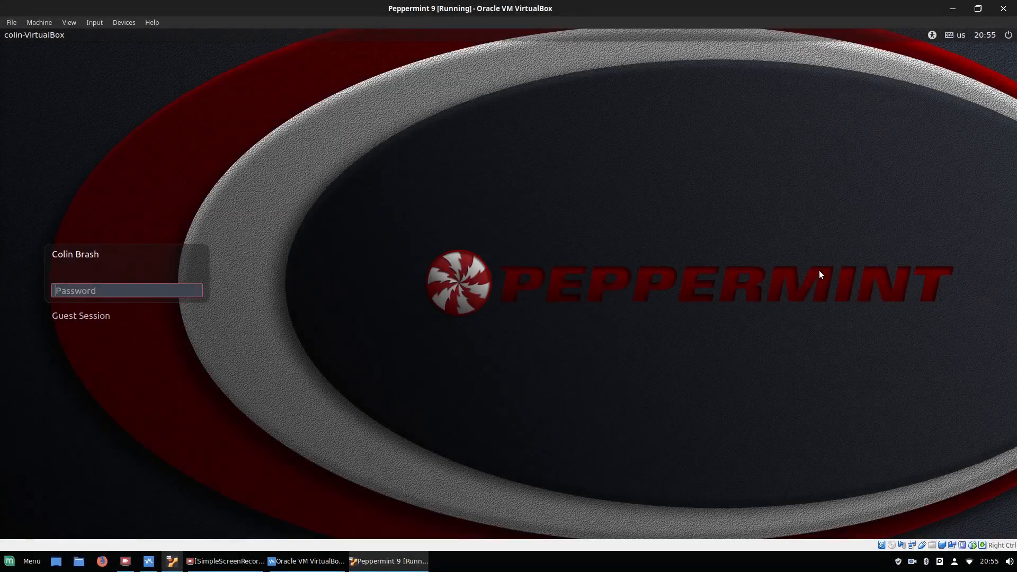
{"action": "type", "text": "•••"}
{"action": "key", "text": "Return"}
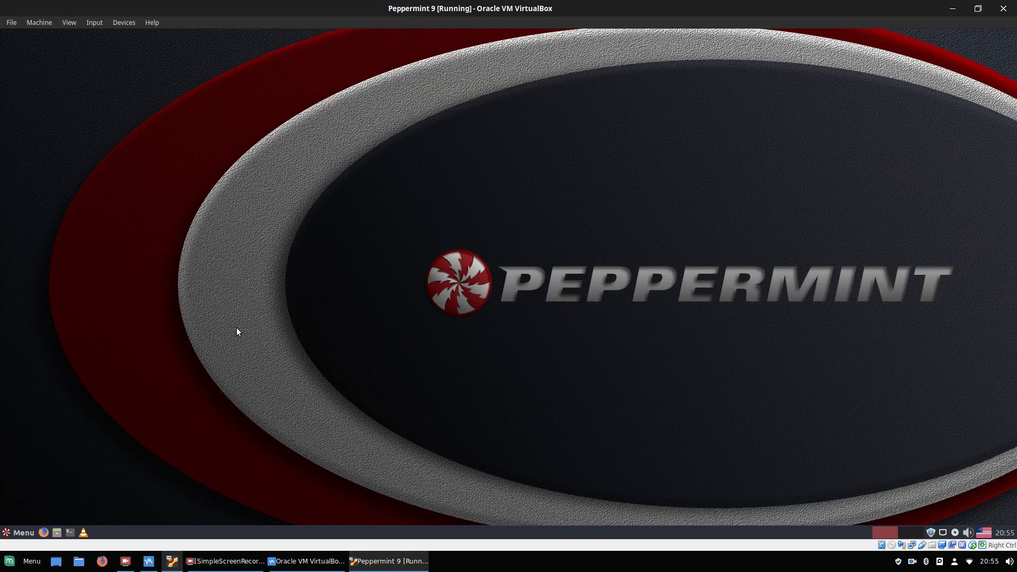
{"action": "key", "text": "ctrl+f"}
{"action": "key", "text": "Return"}
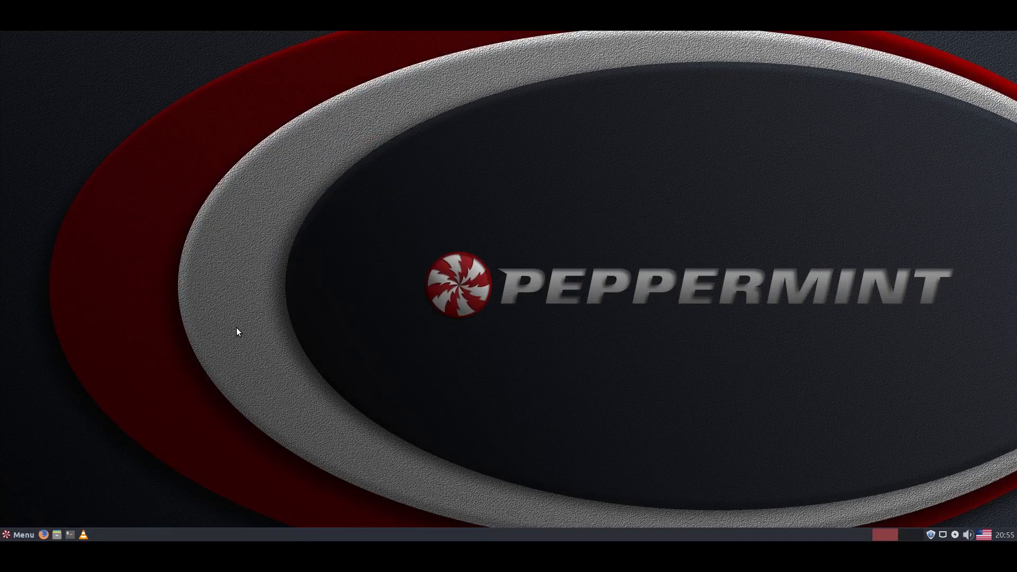
Re-enter full-screen mode, then minimize and restore the VM window so the desktop fills the screen.
{"action": "key", "text": "ctrl+f"}
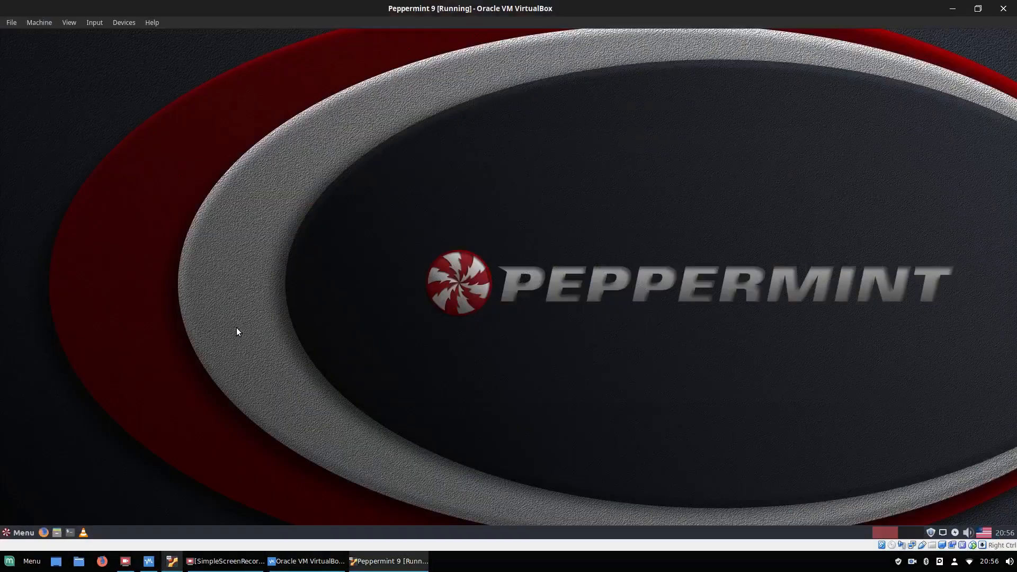
{"action": "key", "text": "ctrl+f"}
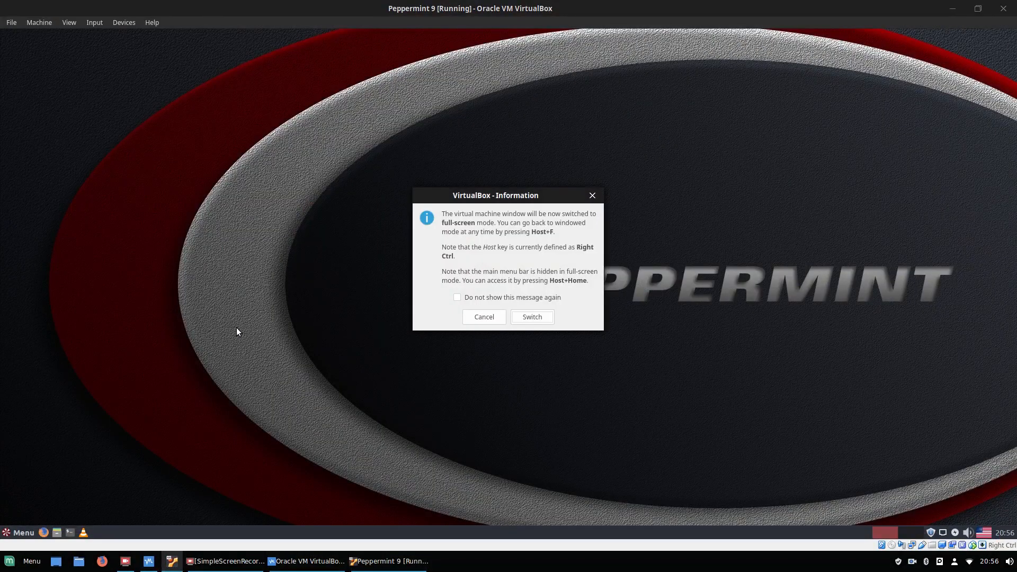
{"action": "key", "text": "Return"}
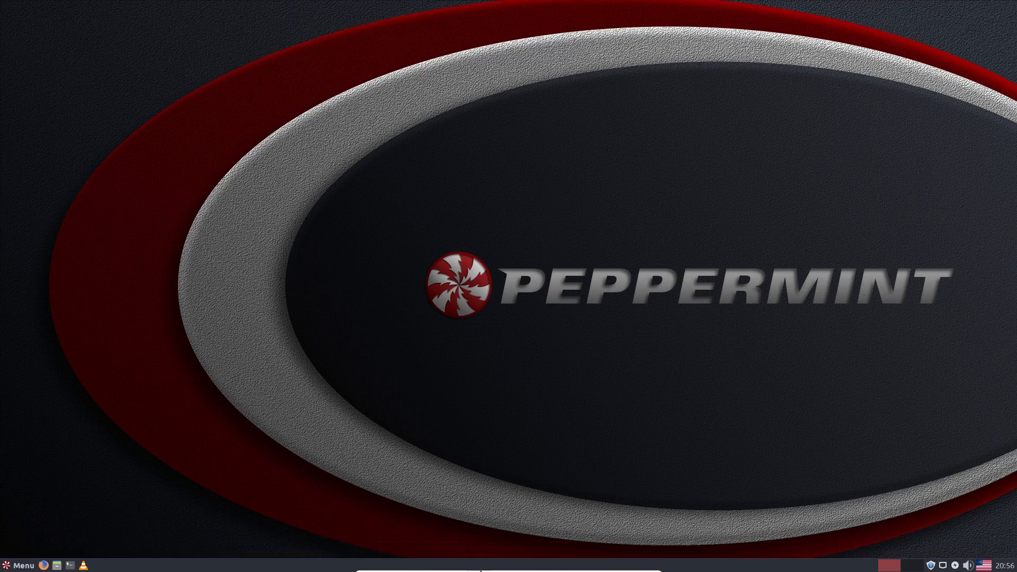
{"action": "mouse_move", "coordinate": [477, 570]}
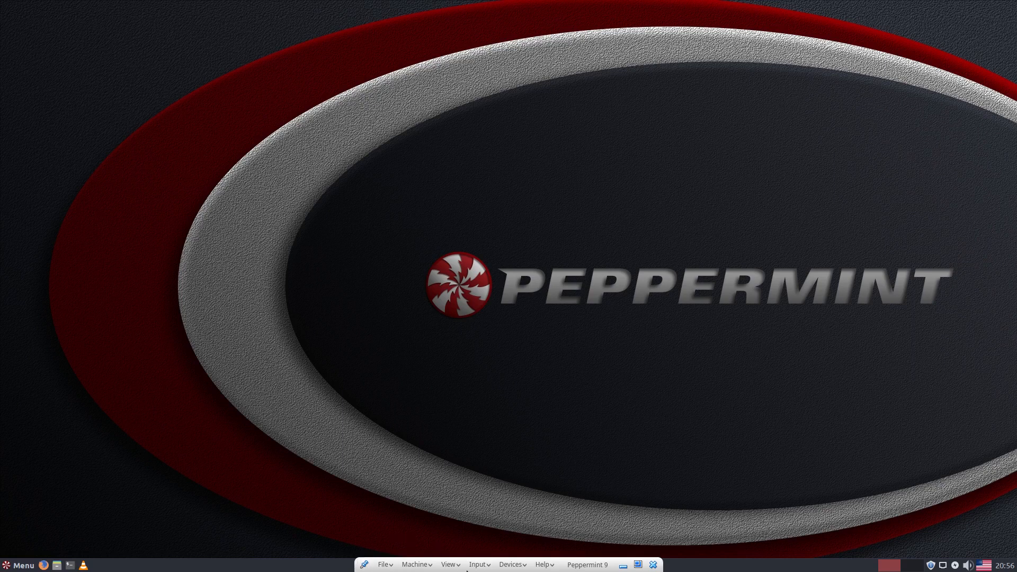
{"action": "left_click", "coordinate": [624, 566]}
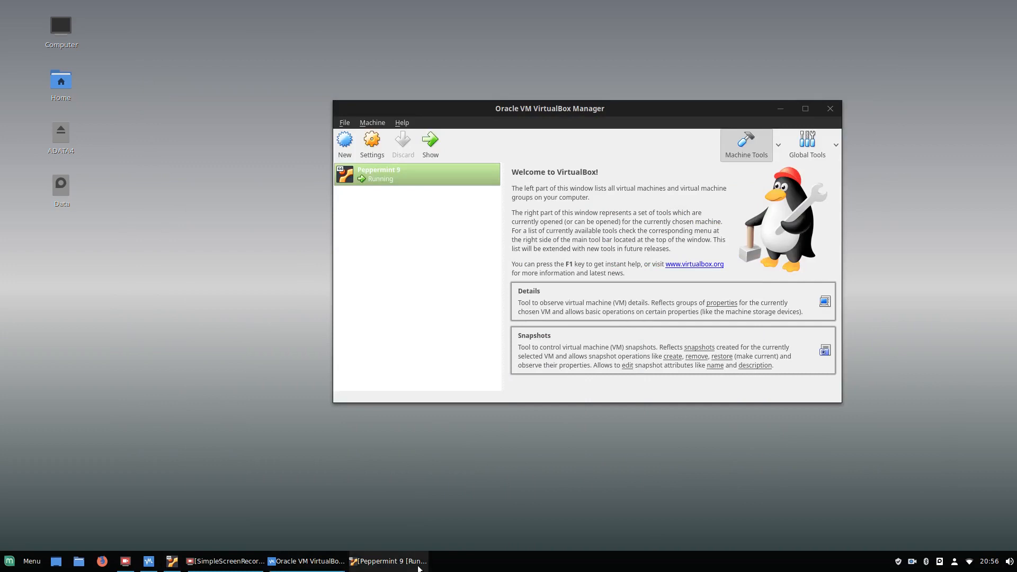
{"action": "left_click", "coordinate": [401, 566]}
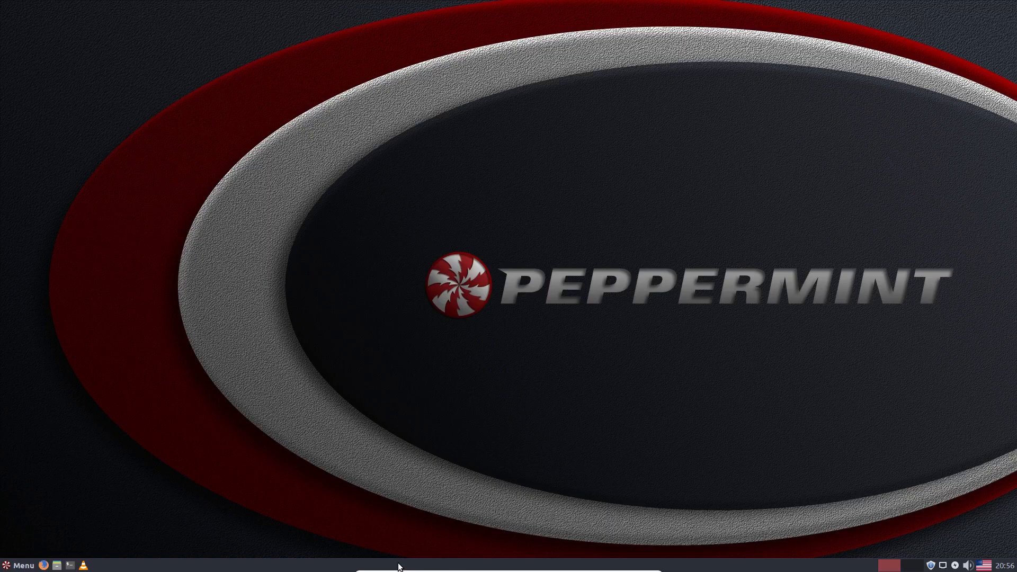
{"action": "mouse_move", "coordinate": [613, 566]}
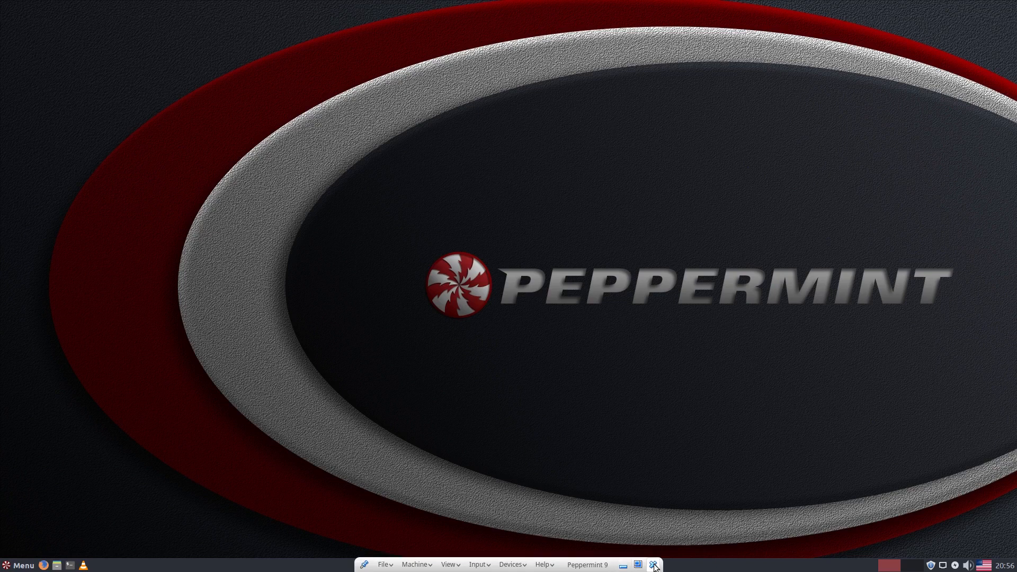
Close the VM window choosing 'Power off the machine'.
{"action": "left_click", "coordinate": [384, 564]}
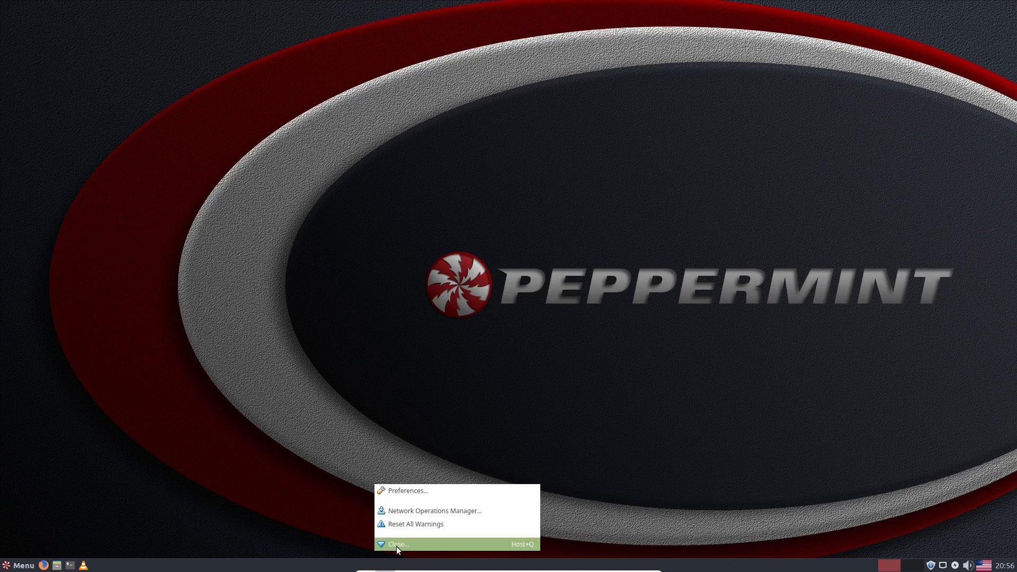
{"action": "left_click", "coordinate": [396, 544]}
{"action": "left_click", "coordinate": [478, 297]}
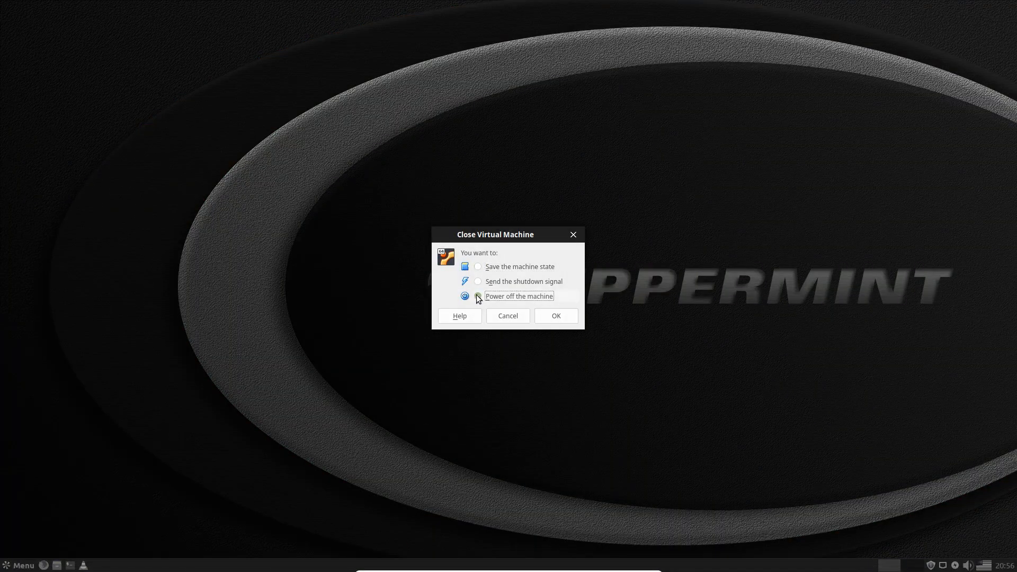
{"action": "left_click", "coordinate": [500, 317]}
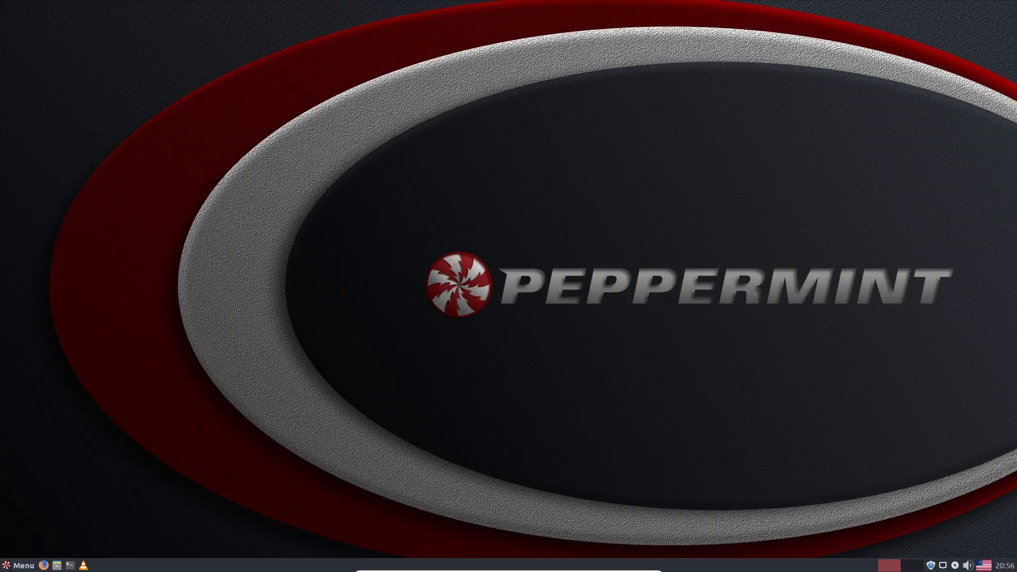
Open and close the Peppermint application menu on the taskbar.
{"action": "left_click", "coordinate": [8, 566]}
{"action": "left_click", "coordinate": [8, 566]}
{"action": "left_click", "coordinate": [6, 567]}
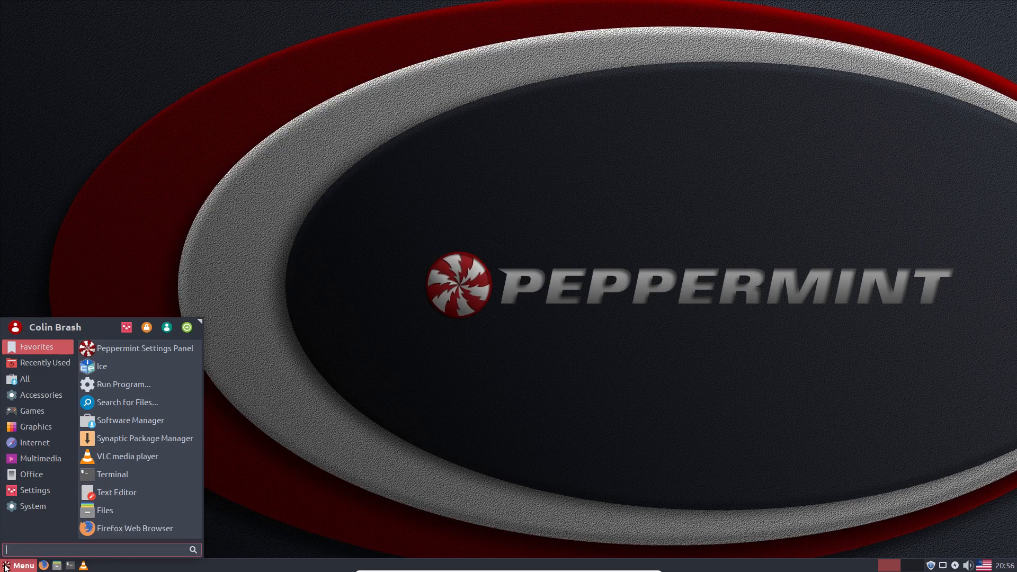
{"action": "left_click", "coordinate": [7, 566]}
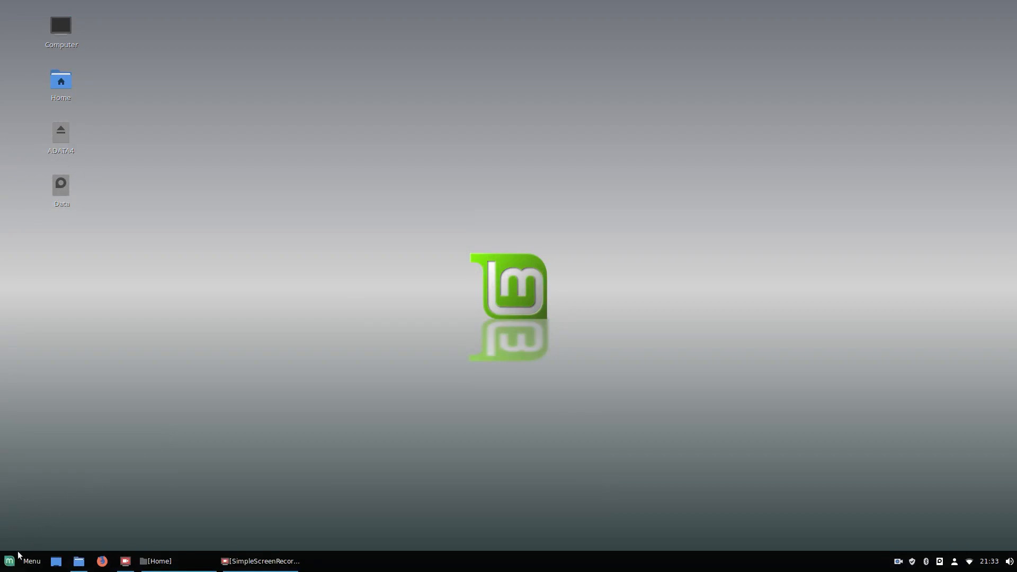
Search the Mint Menu for 'vir' and launch Oracle VM VirtualBox.
{"action": "left_click", "coordinate": [11, 564]}
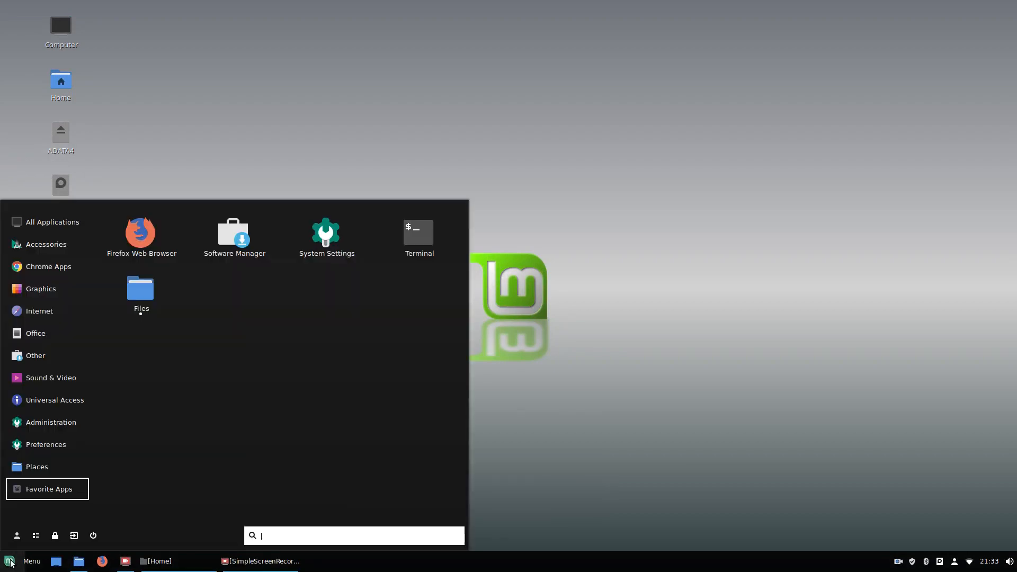
{"action": "type", "text": "vir"}
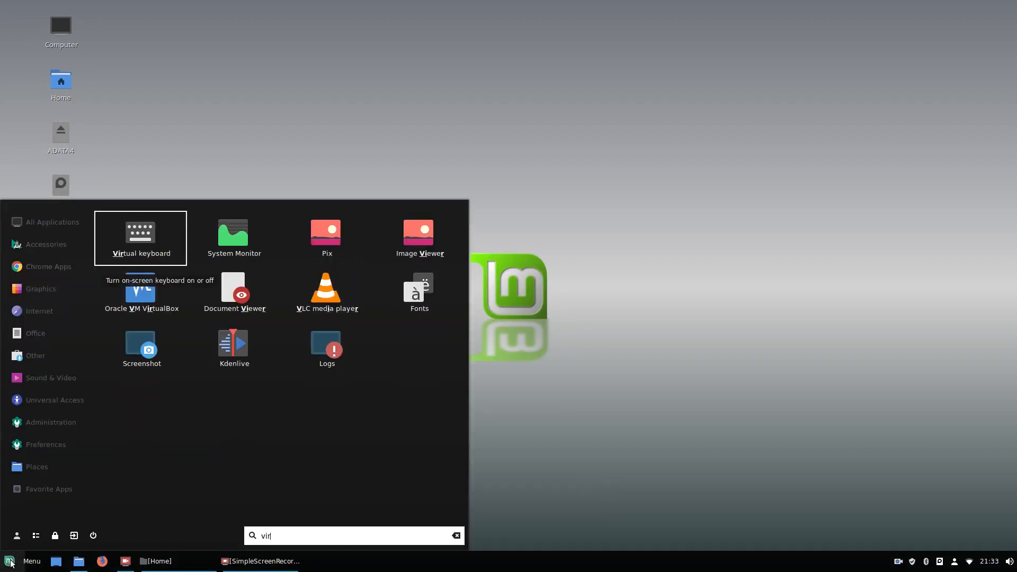
{"action": "key", "text": "Down"}
{"action": "key", "text": "Return"}
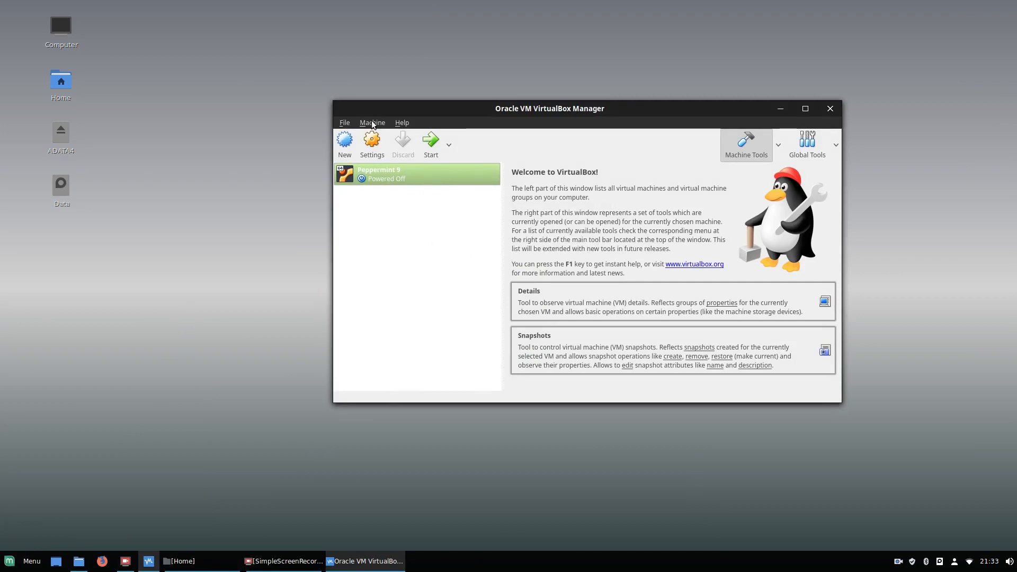
{"action": "left_click", "coordinate": [372, 143]}
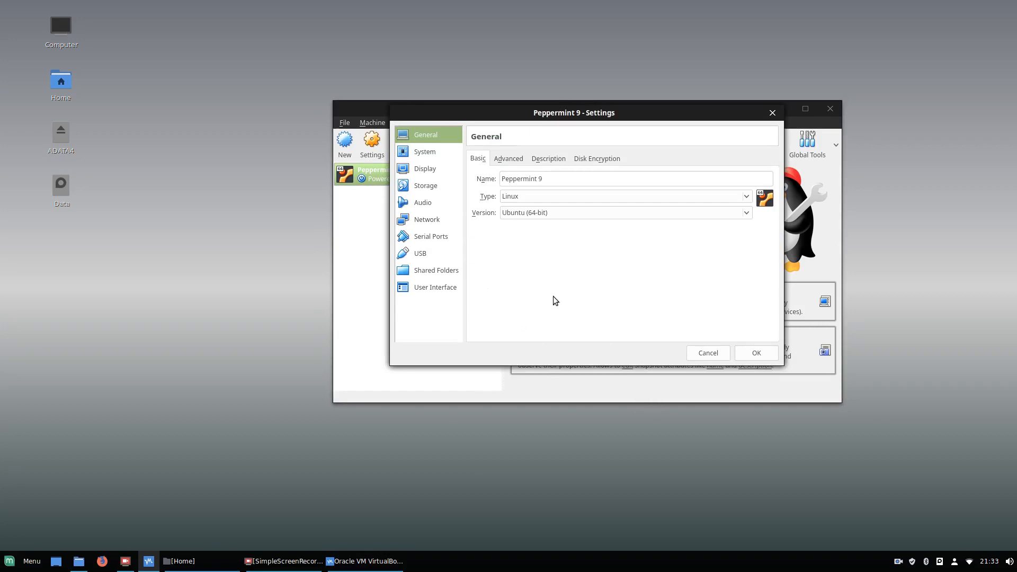
{"action": "left_click", "coordinate": [423, 169]}
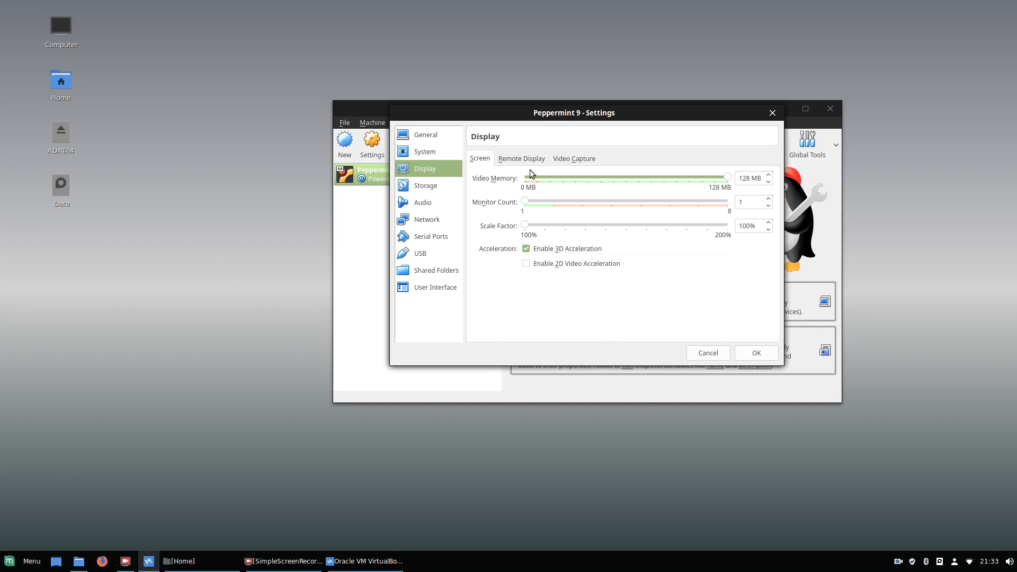
{"action": "left_click", "coordinate": [761, 353]}
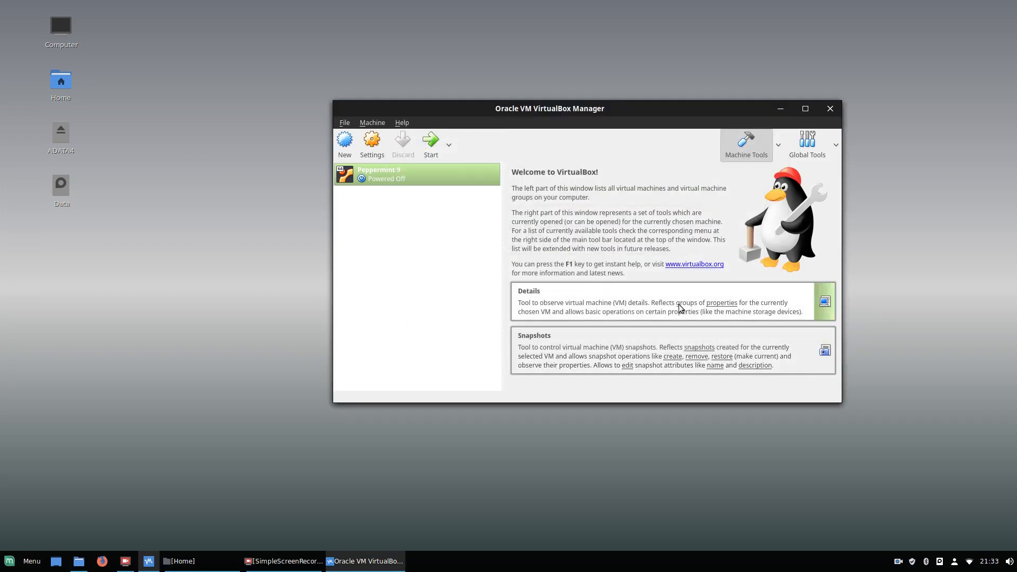
{"action": "left_click", "coordinate": [372, 142]}
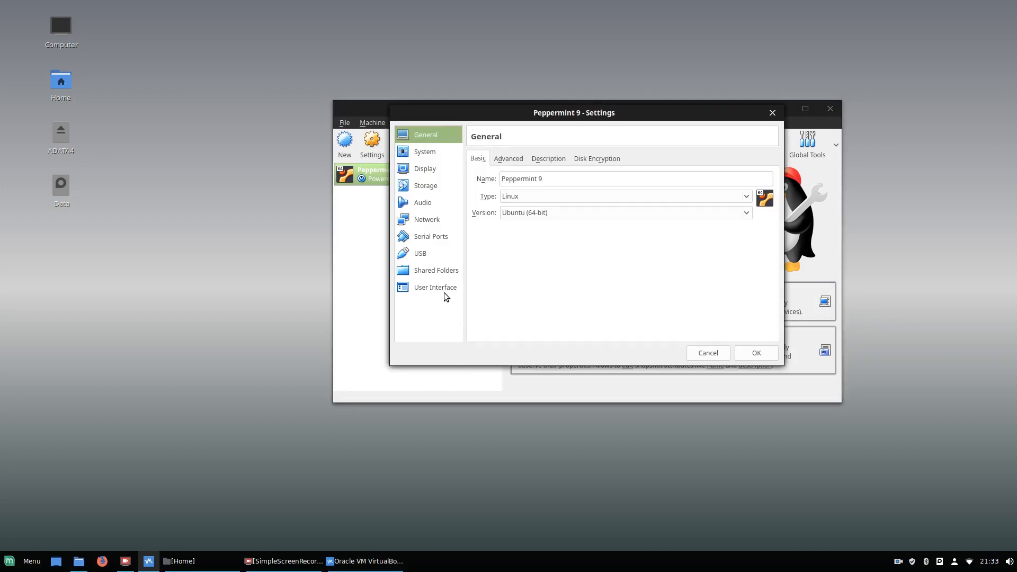
{"action": "left_click", "coordinate": [428, 273]}
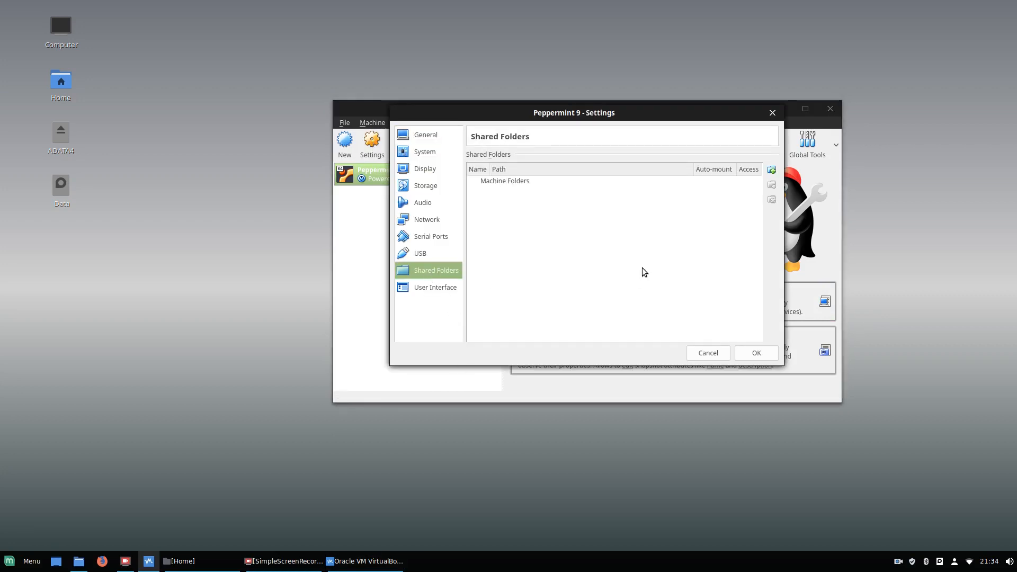
{"action": "left_click", "coordinate": [716, 353]}
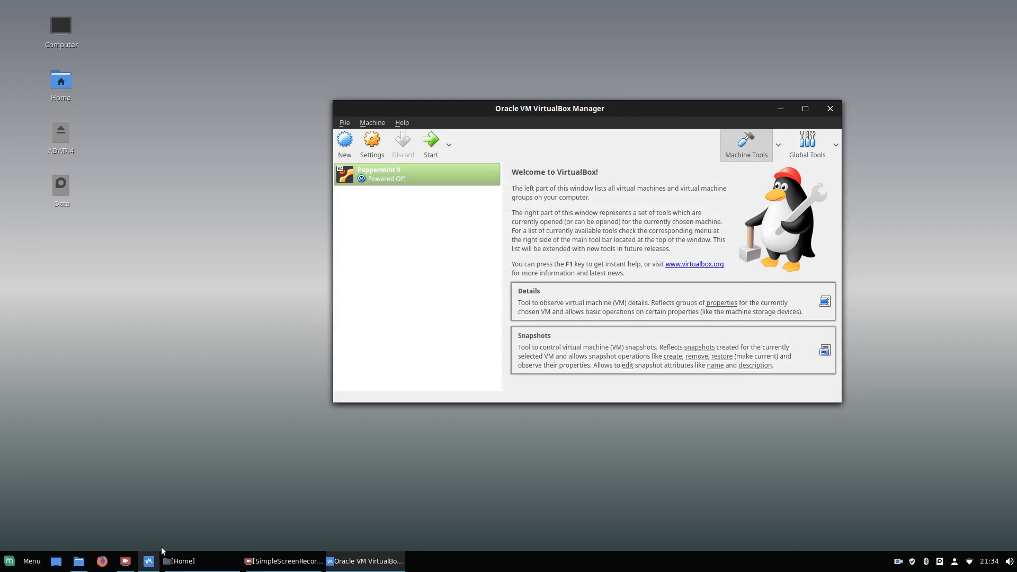
Create a folder named 'Virtualshare' in the home folder and close the Nemo window.
{"action": "left_click", "coordinate": [78, 561]}
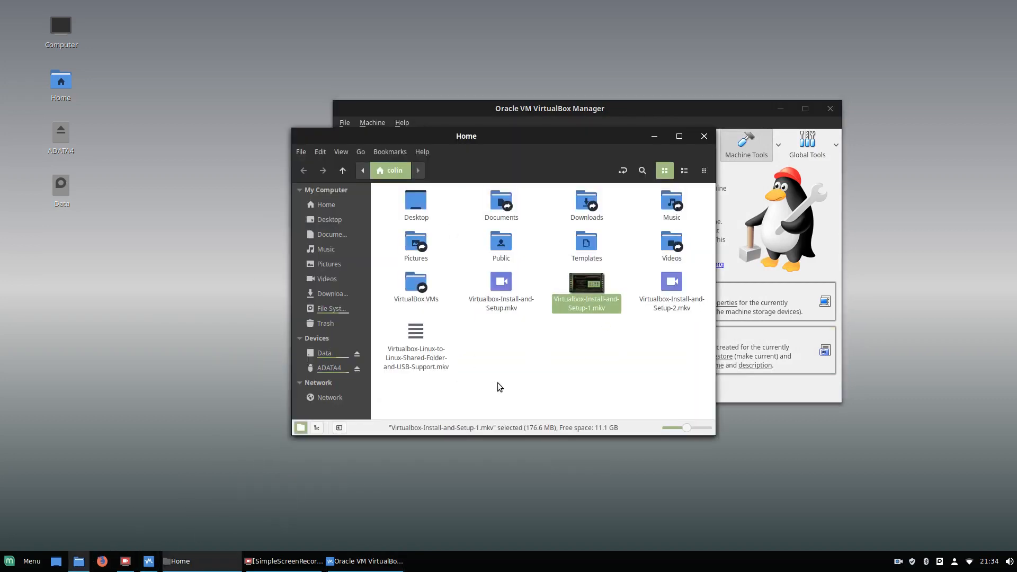
{"action": "right_click", "coordinate": [516, 355]}
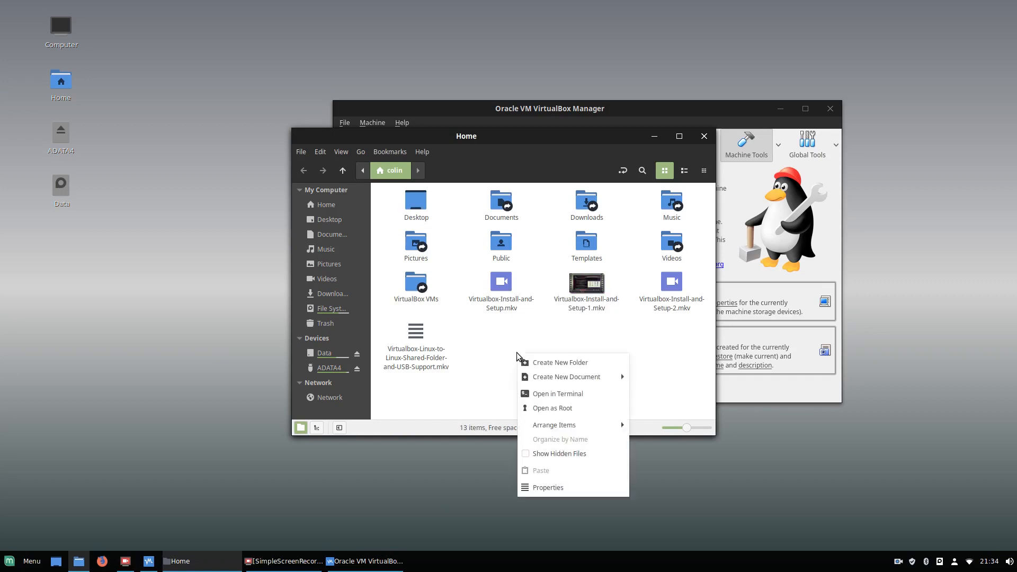
{"action": "left_click", "coordinate": [552, 364]}
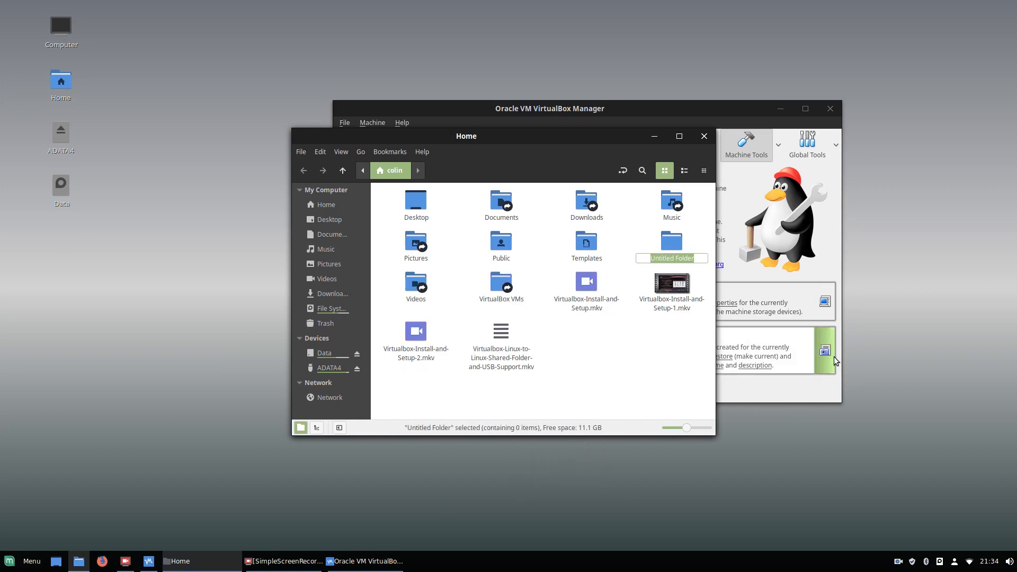
{"action": "type", "text": "Virtualshare"}
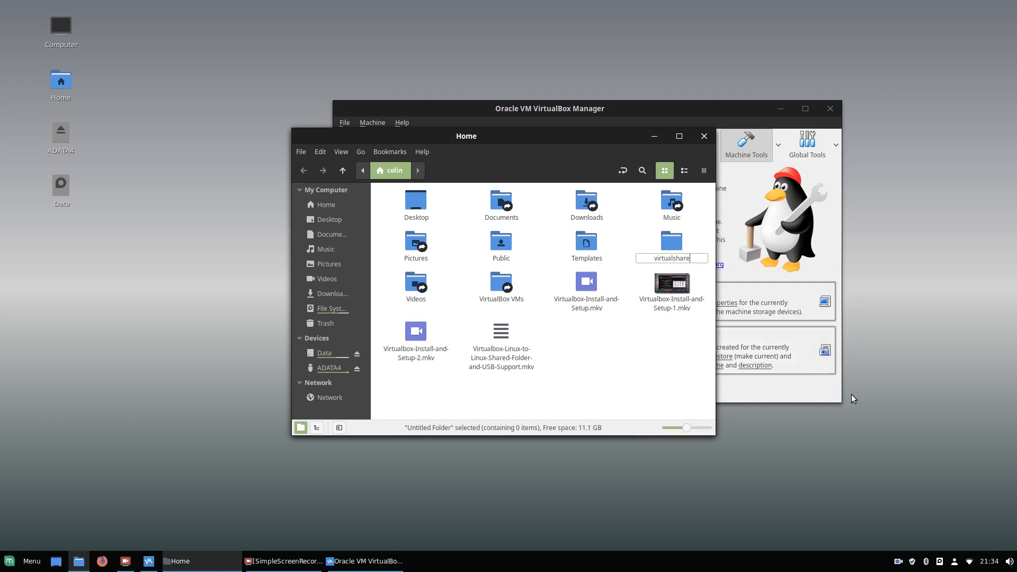
{"action": "key", "text": "Return"}
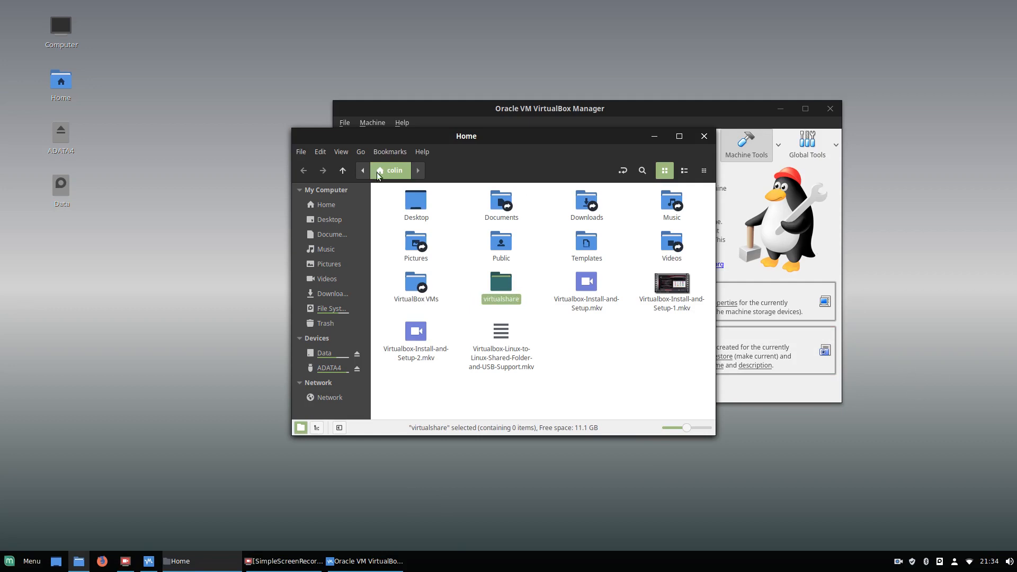
{"action": "left_click", "coordinate": [330, 202]}
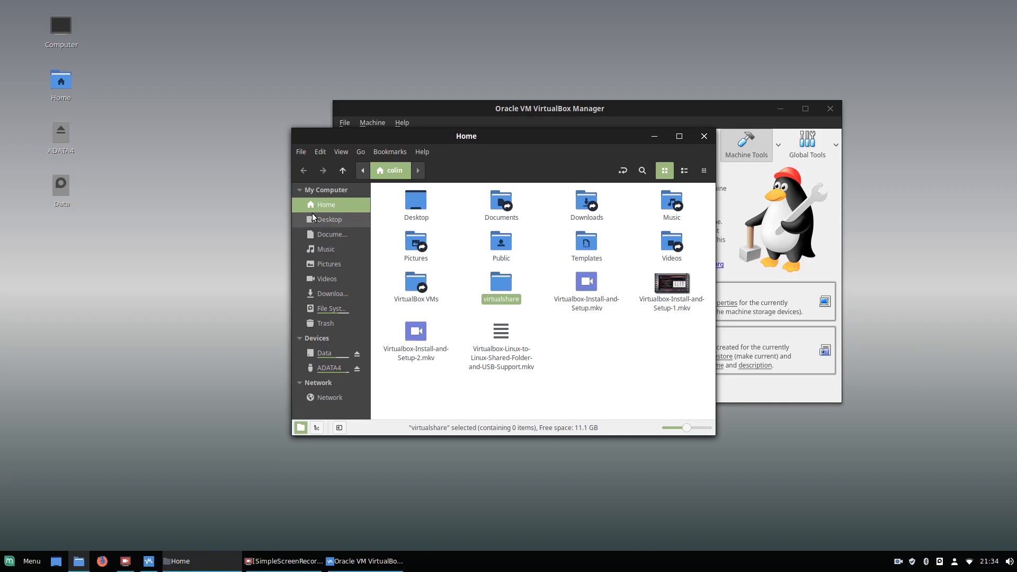
{"action": "left_click", "coordinate": [704, 138]}
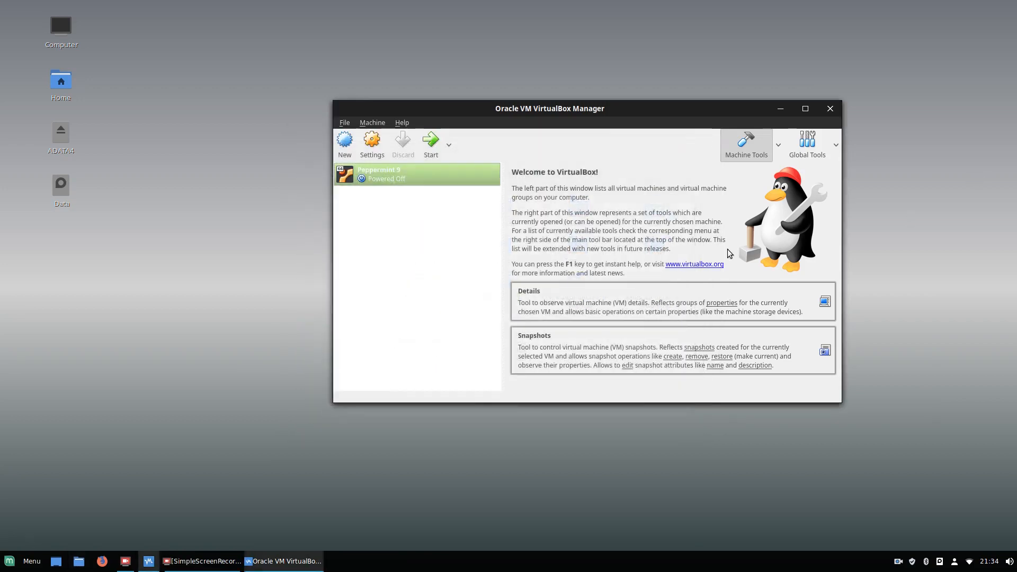
Add the home folder's virtualshare as an auto-mounted shared folder in Peppermint 9's settings.
{"action": "left_click", "coordinate": [372, 144]}
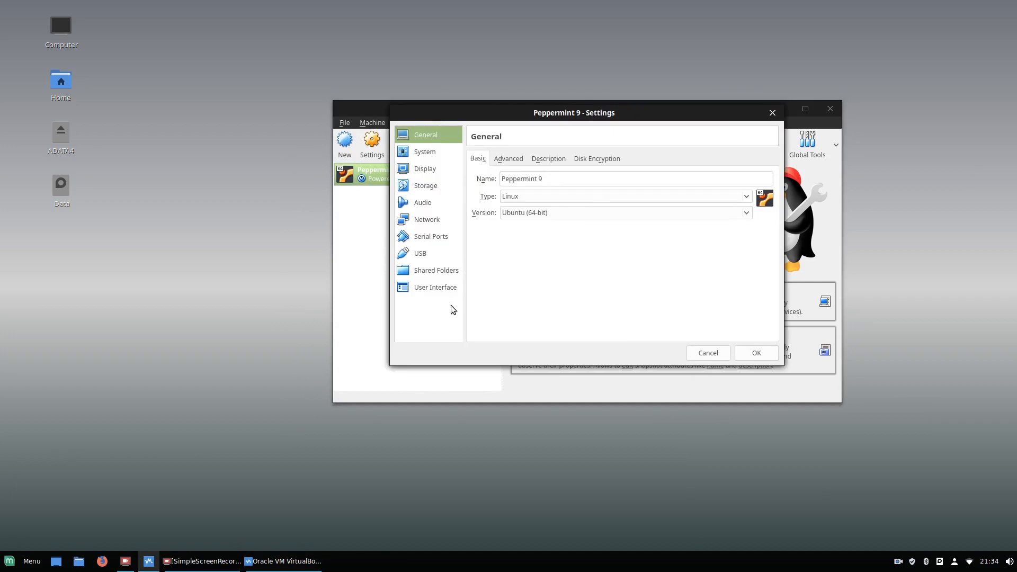
{"action": "left_click", "coordinate": [435, 272]}
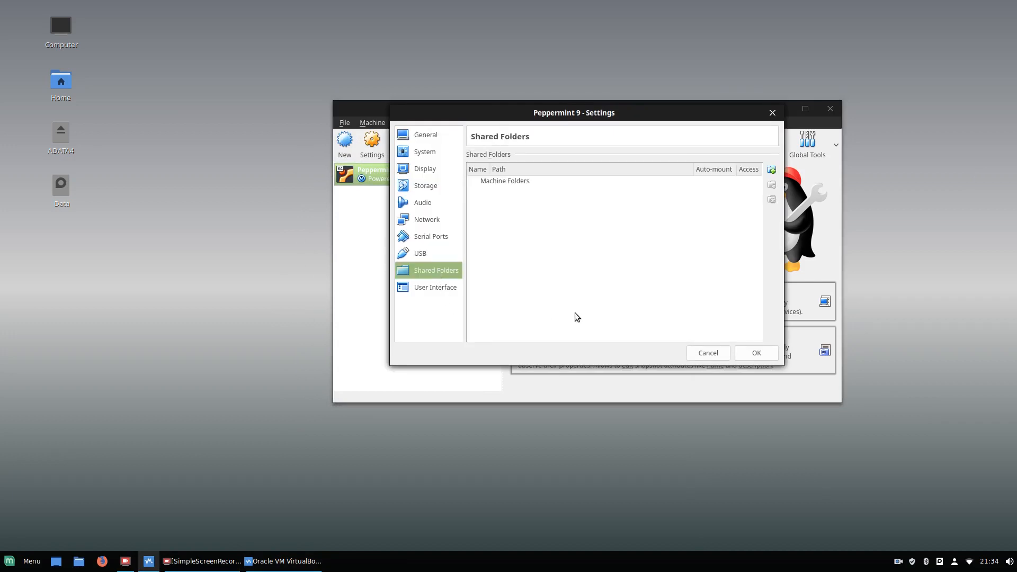
{"action": "left_click", "coordinate": [772, 171]}
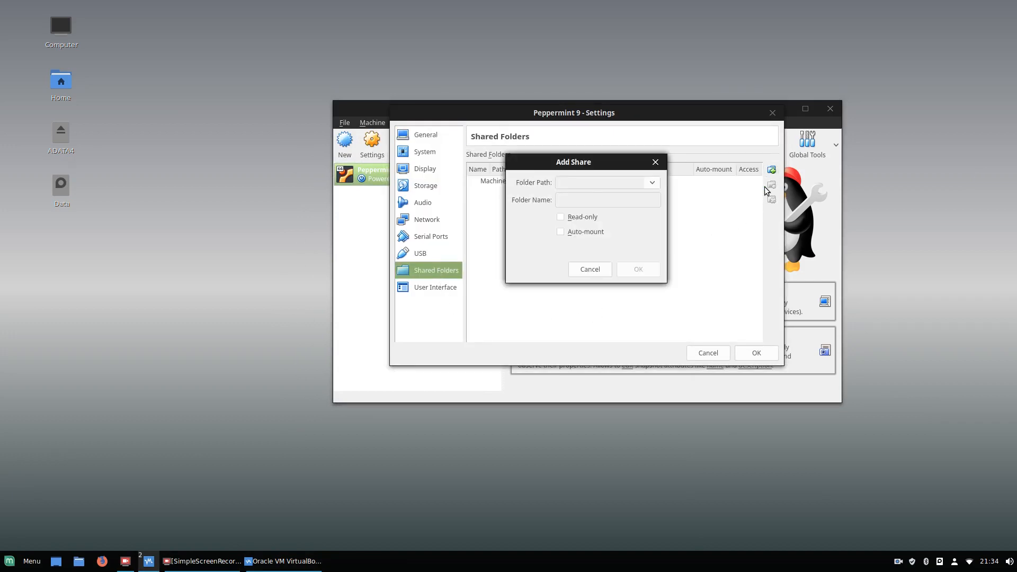
{"action": "left_click", "coordinate": [653, 182]}
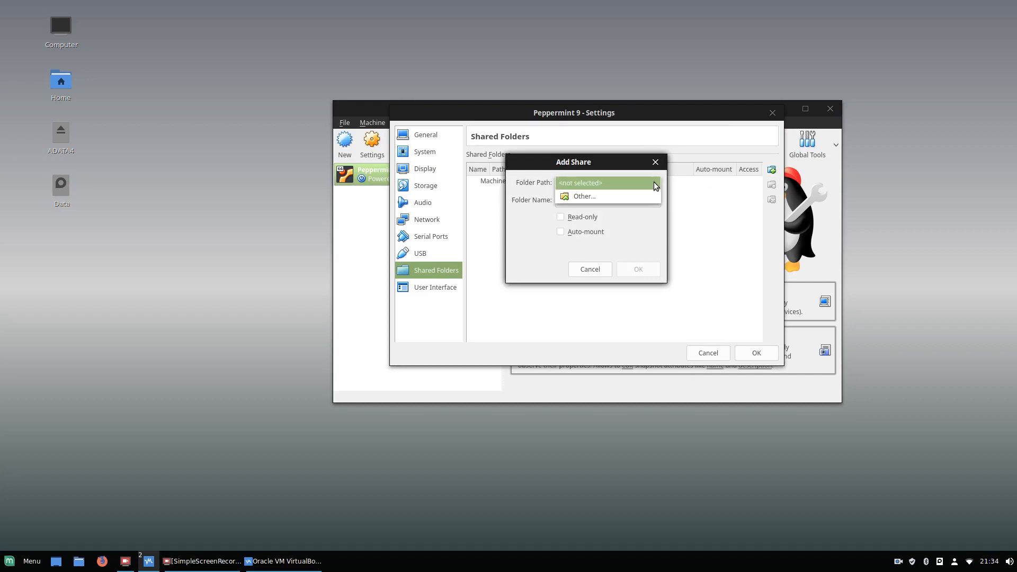
{"action": "left_click", "coordinate": [606, 195]}
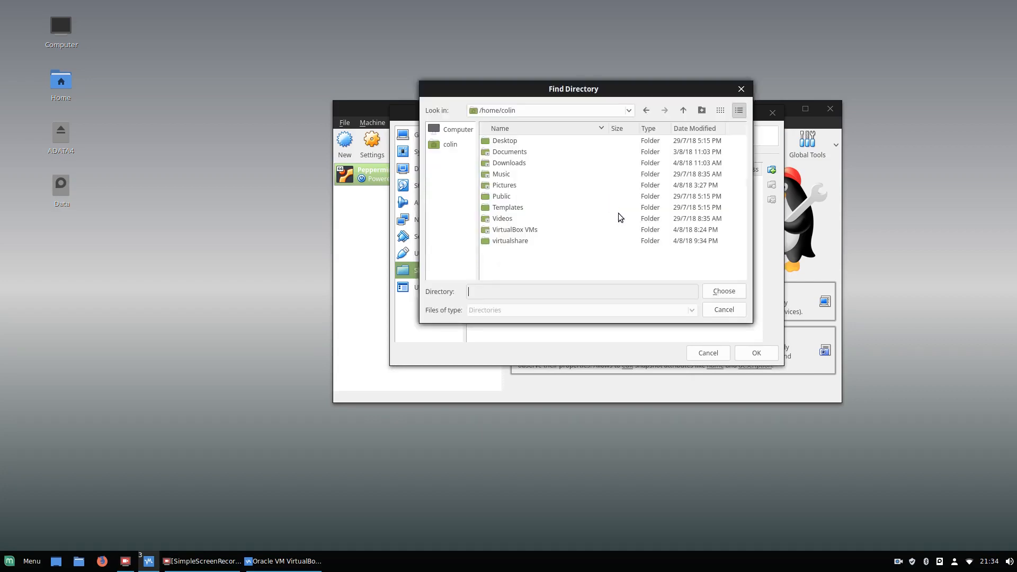
{"action": "left_click", "coordinate": [510, 241]}
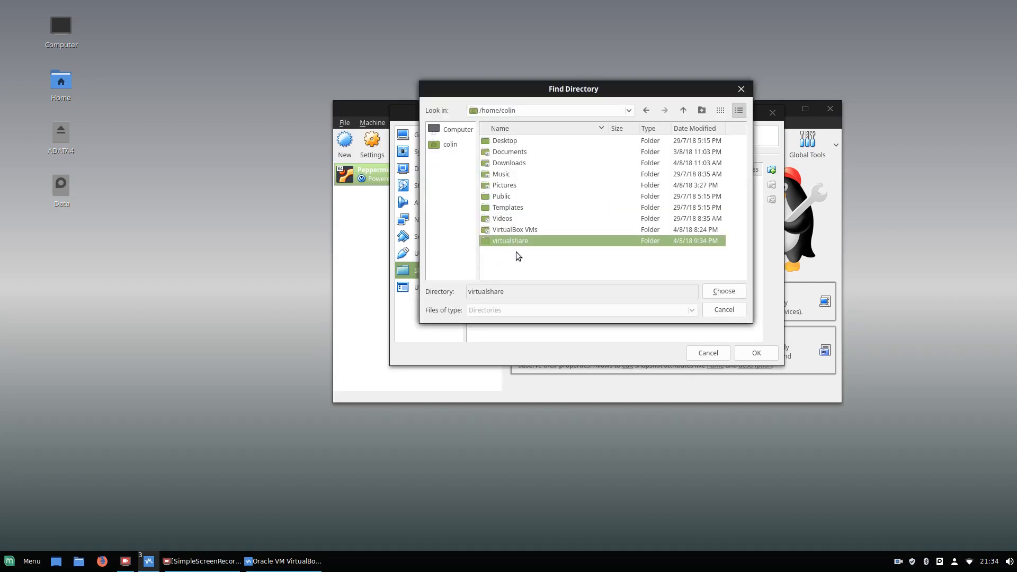
{"action": "left_click", "coordinate": [725, 291]}
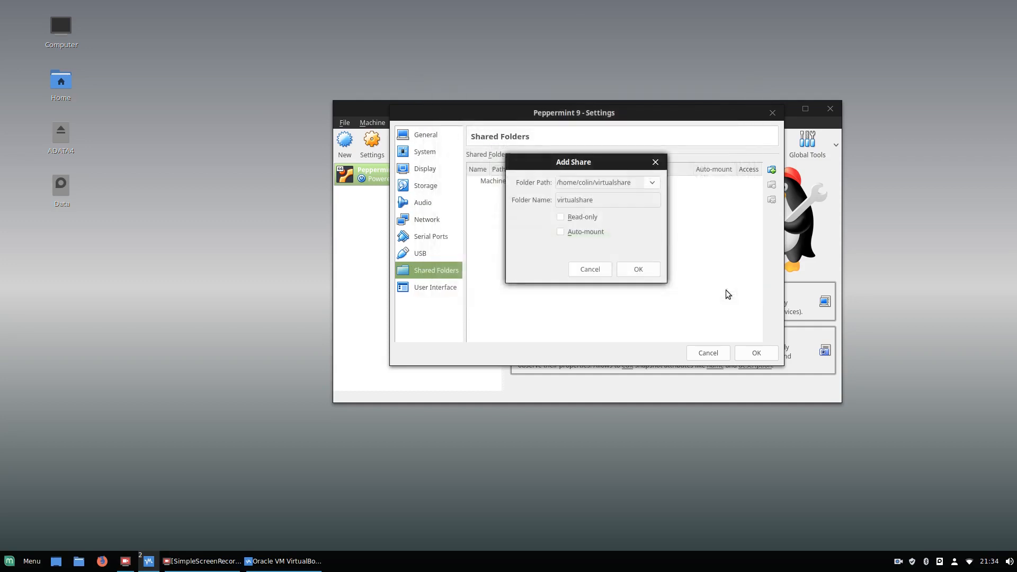
{"action": "left_click", "coordinate": [561, 233]}
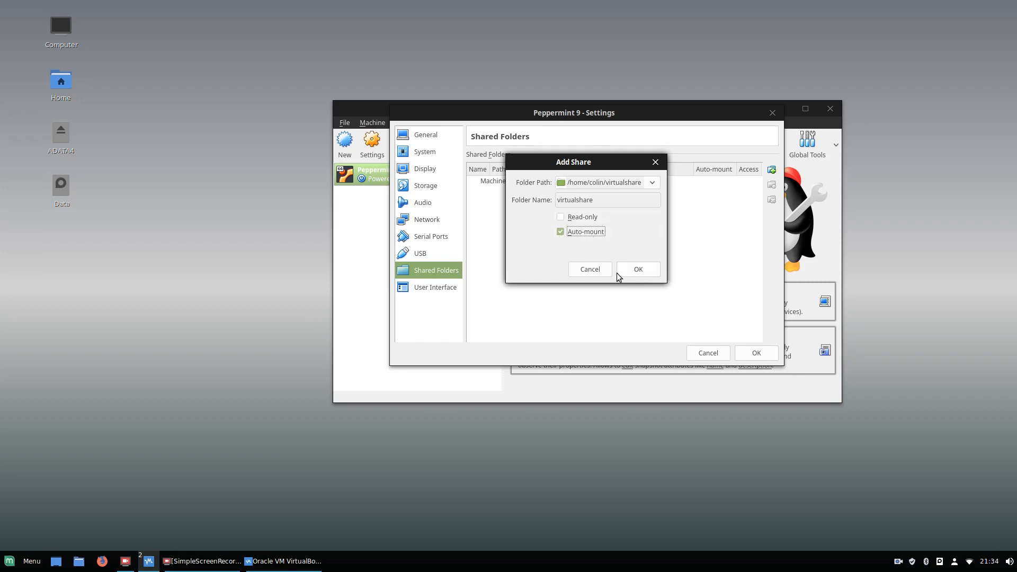
{"action": "left_click", "coordinate": [639, 270]}
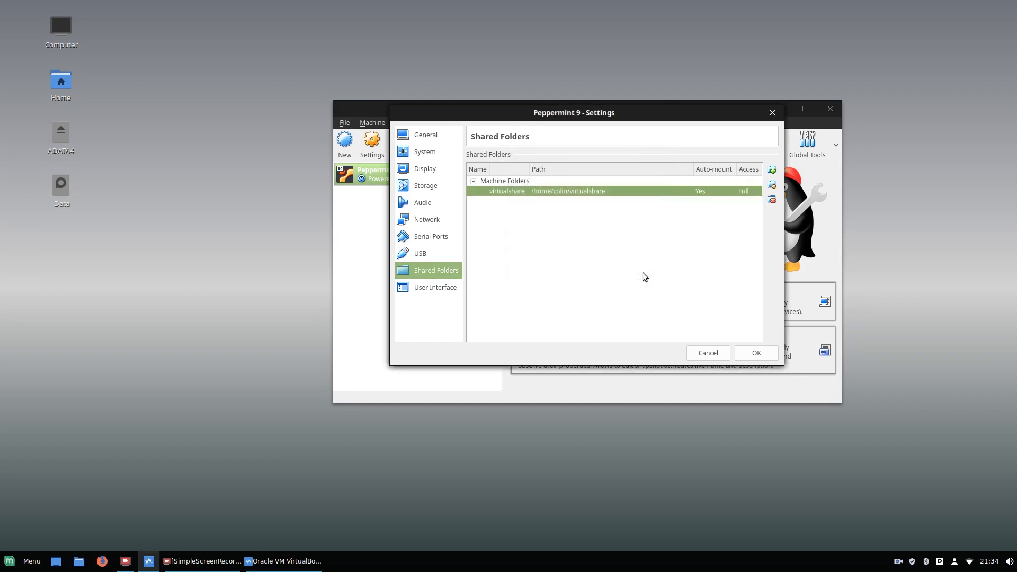
{"action": "left_click", "coordinate": [421, 254]}
Add a USB device filter for the ADATA USB Flash Drive.
{"action": "right_click", "coordinate": [601, 264]}
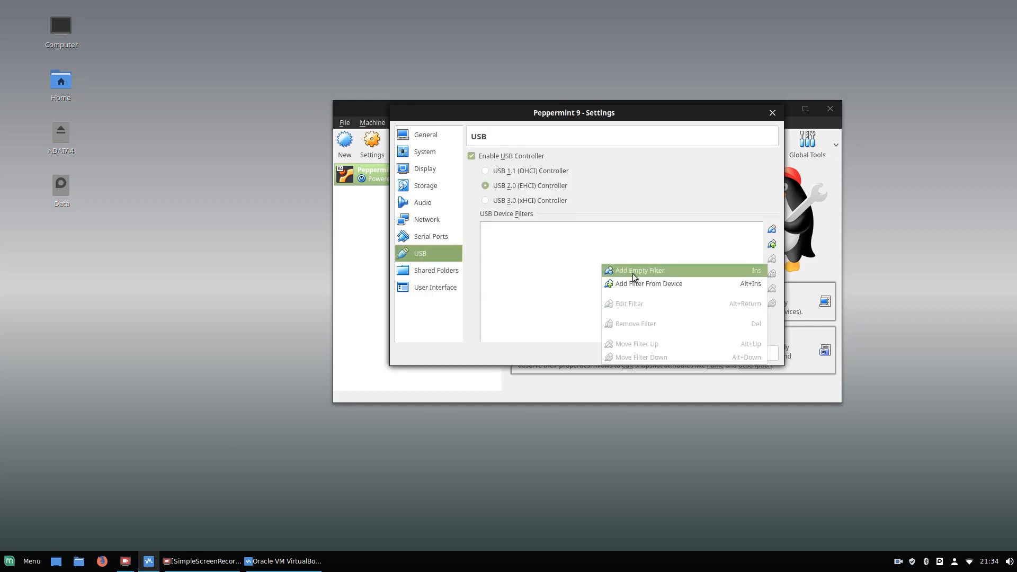
{"action": "left_click", "coordinate": [646, 283]}
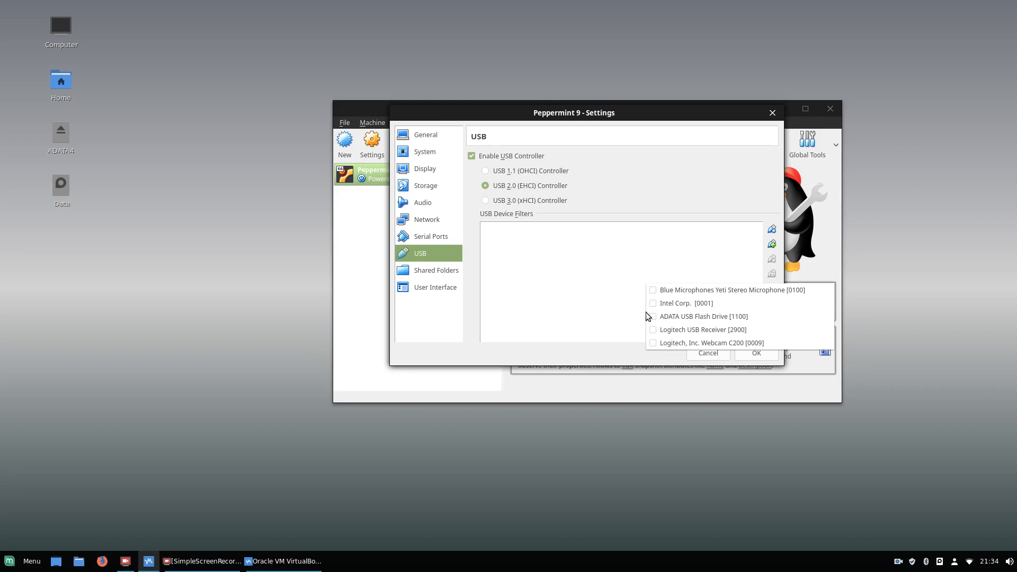
{"action": "left_click", "coordinate": [675, 316]}
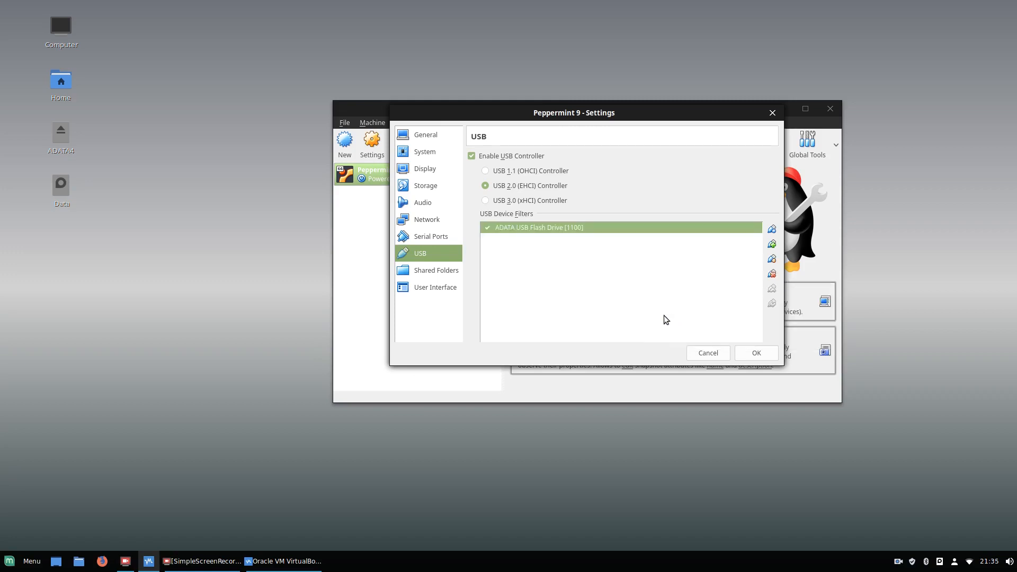
Switch to the USB 3.0 (xHCI) controller, save the settings and start Peppermint 9.
{"action": "left_click", "coordinate": [486, 200]}
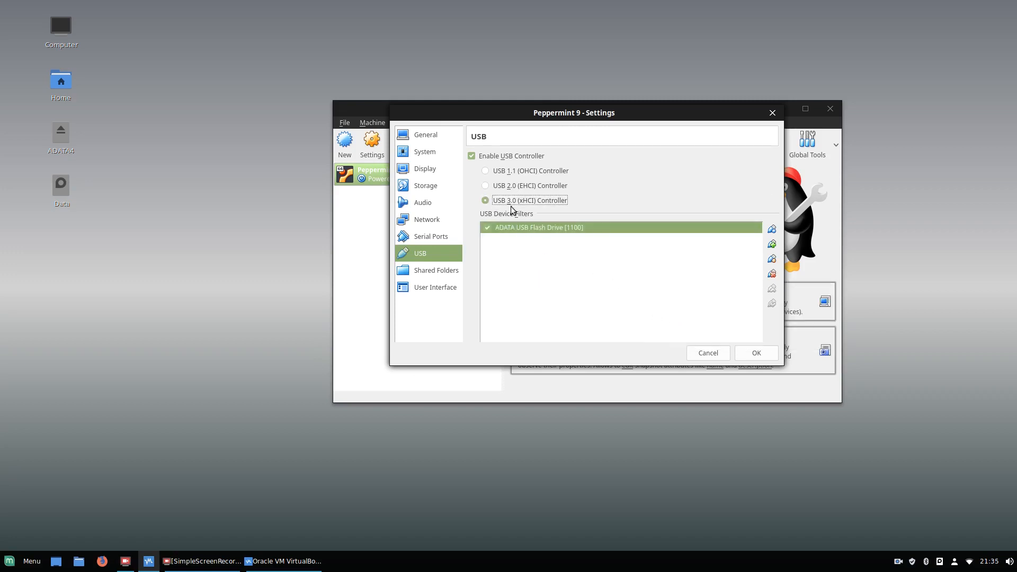
{"action": "left_click", "coordinate": [756, 353]}
{"action": "left_click", "coordinate": [426, 154]}
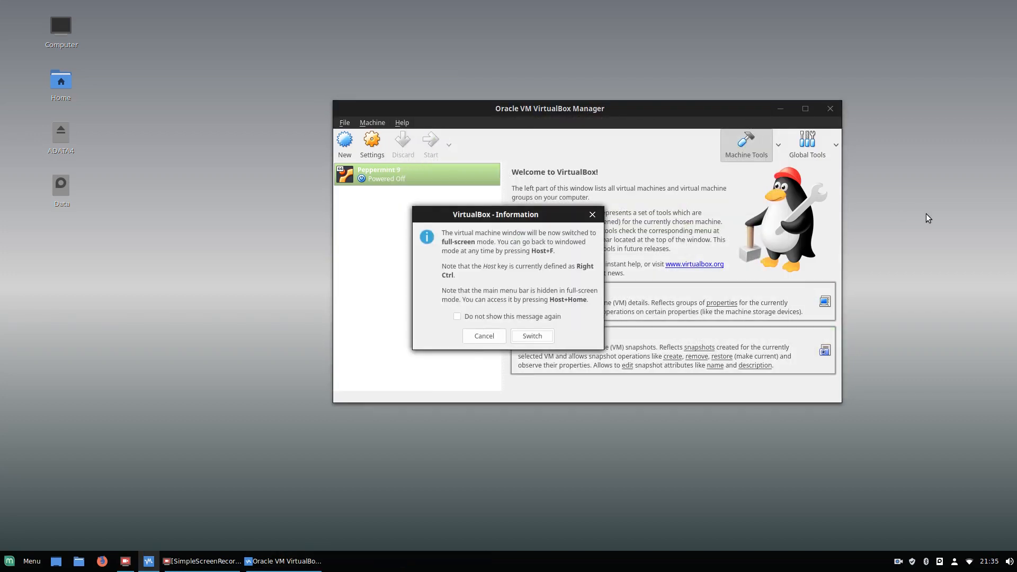
{"action": "left_click", "coordinate": [457, 316]}
Run Peppermint 9 full-screen and log in with the account password.
{"action": "left_click", "coordinate": [532, 336]}
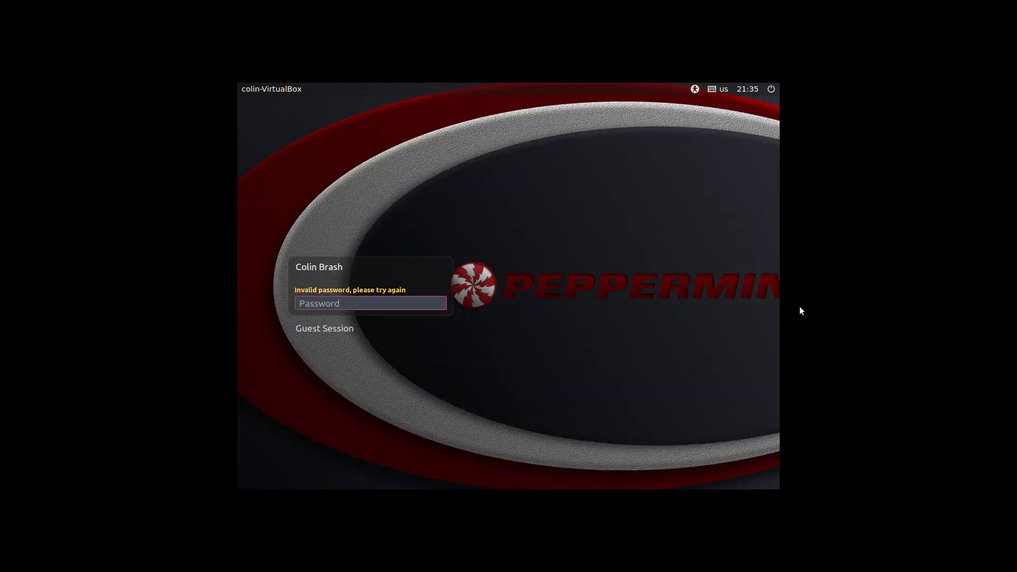
{"action": "type", "text": "•••"}
{"action": "key", "text": "Return"}
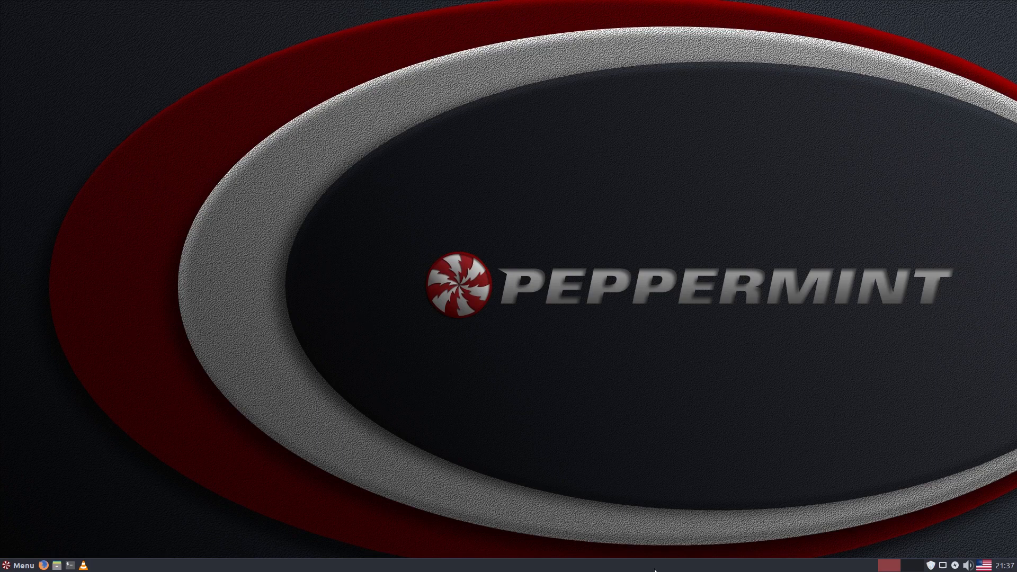
Open Home in the file manager, try sf_virtualshare, and dismiss the permissions error.
{"action": "left_click", "coordinate": [57, 565]}
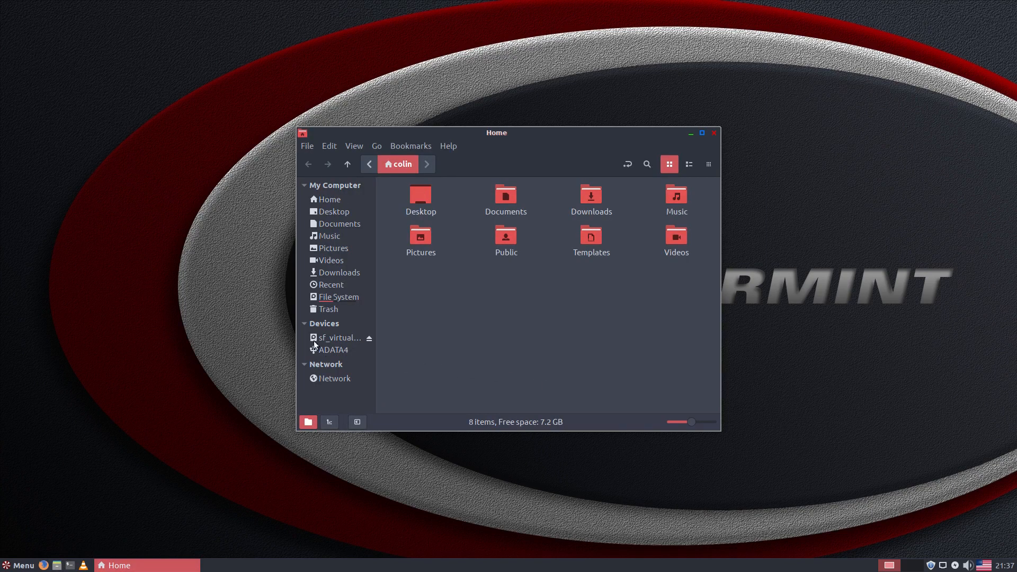
{"action": "left_click", "coordinate": [338, 336]}
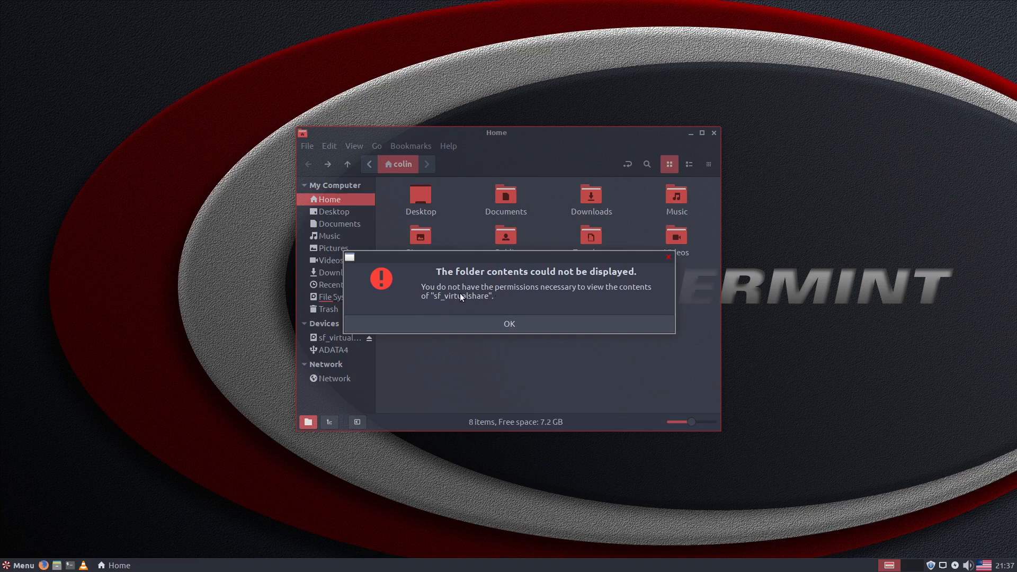
{"action": "left_click", "coordinate": [526, 327]}
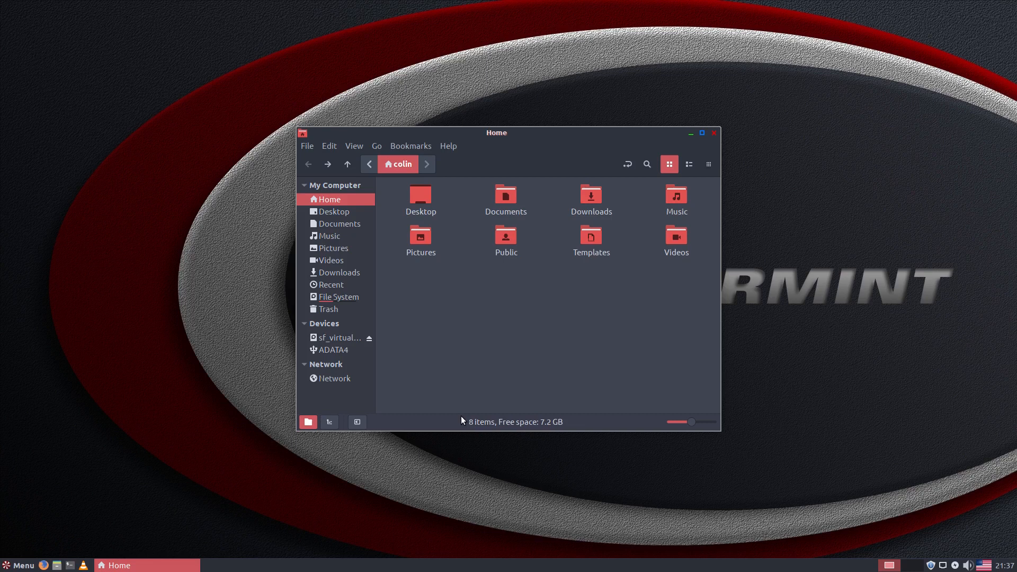
{"action": "left_click", "coordinate": [70, 564]}
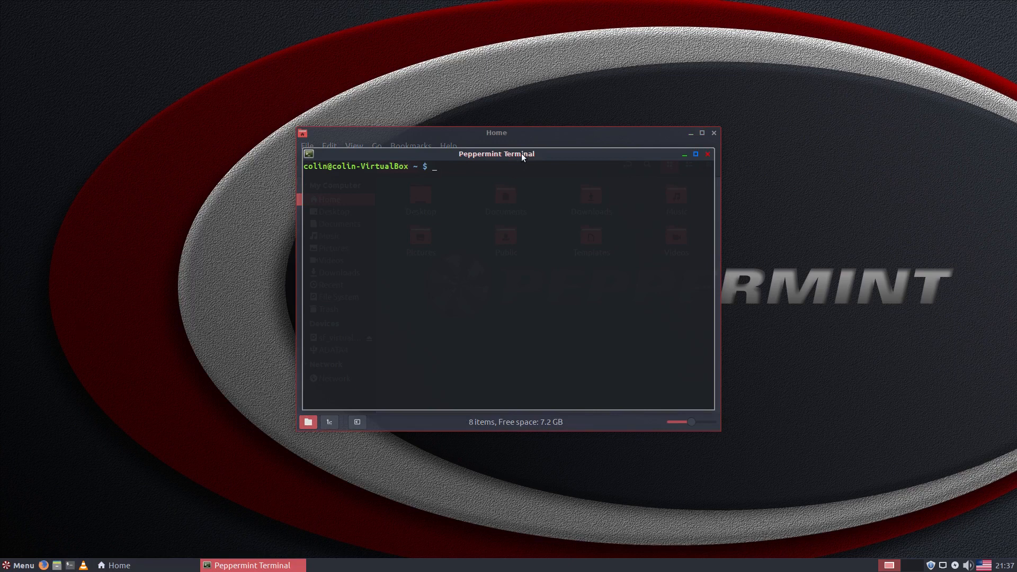
Run 'sudo usermod -G vboxsf -a' for the current user and authorize it with the password.
{"action": "type", "text": "sudo usermod -G vboxsf -a colin"}
{"action": "key", "text": "Return"}
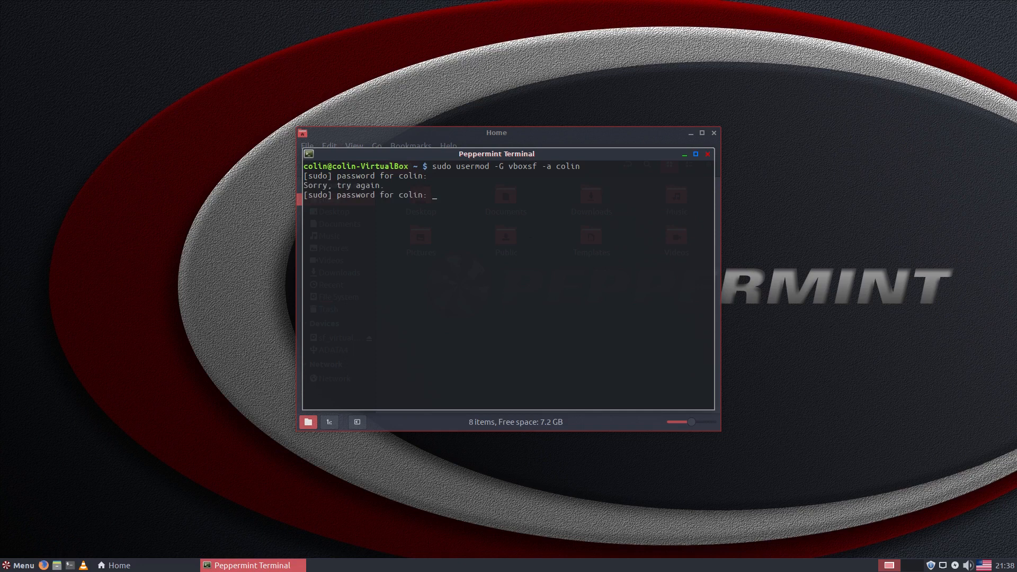
{"action": "key", "text": "Return"}
Close the terminal and Home window, log out, and log back in with the password.
{"action": "left_click", "coordinate": [707, 155]}
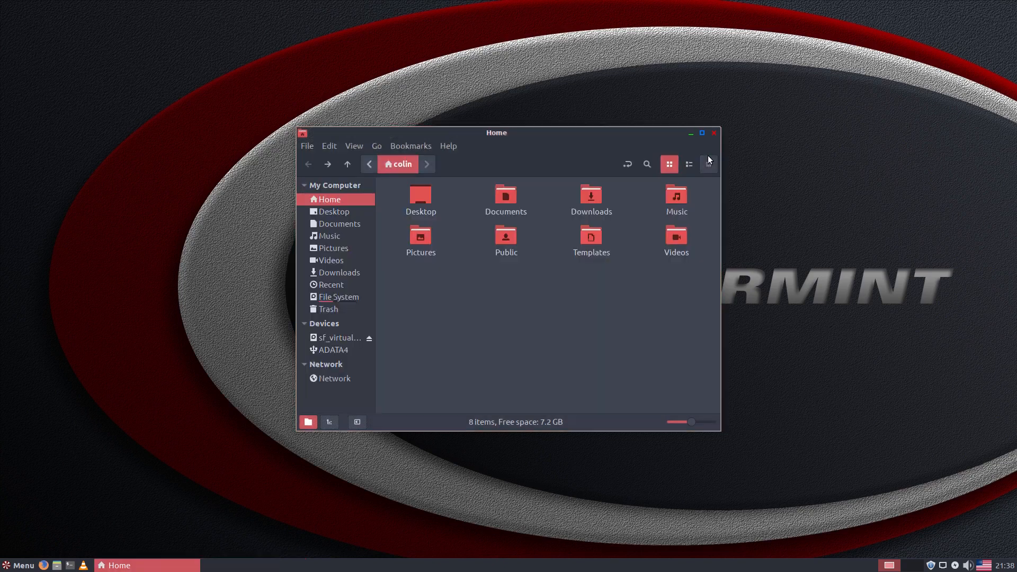
{"action": "left_click", "coordinate": [713, 133]}
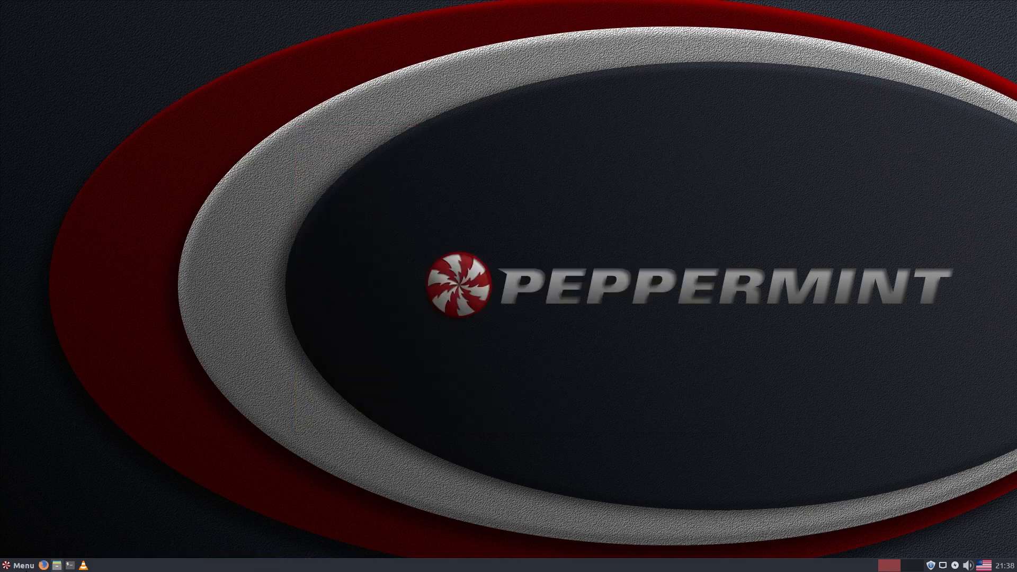
{"action": "left_click", "coordinate": [21, 565]}
{"action": "left_click", "coordinate": [185, 327]}
{"action": "left_click", "coordinate": [556, 278]}
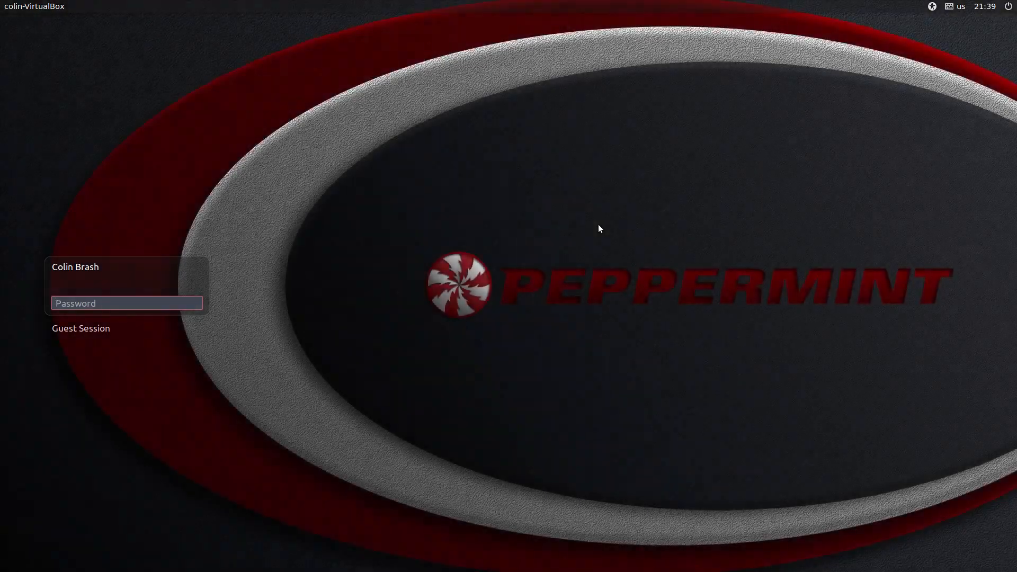
{"action": "type", "text": "***"}
{"action": "key", "text": "Return"}
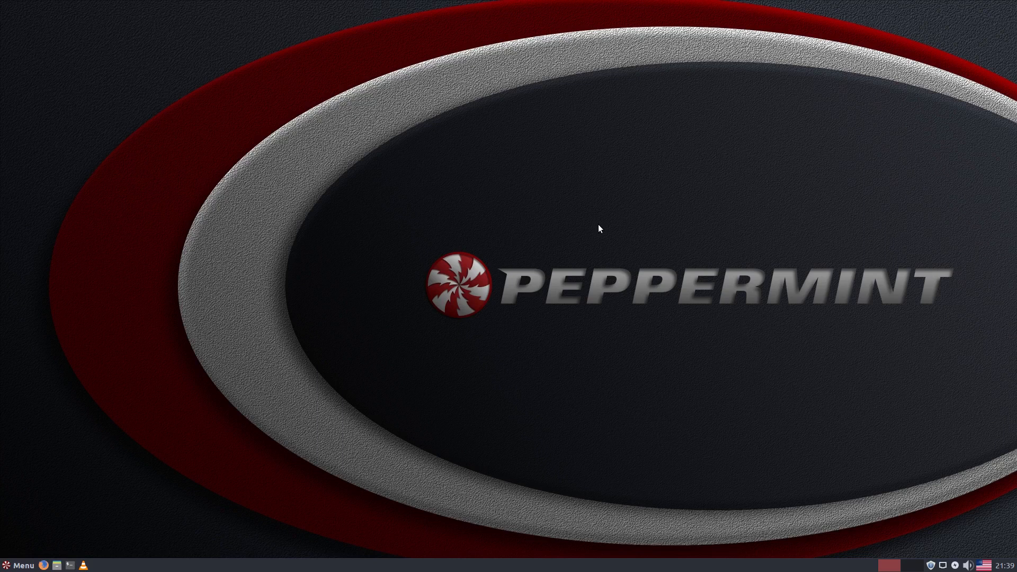
Open the now-accessible, empty sf_virtualshare folder, then return to the host with Ctrl+M.
{"action": "left_click", "coordinate": [56, 565]}
{"action": "left_click", "coordinate": [343, 339]}
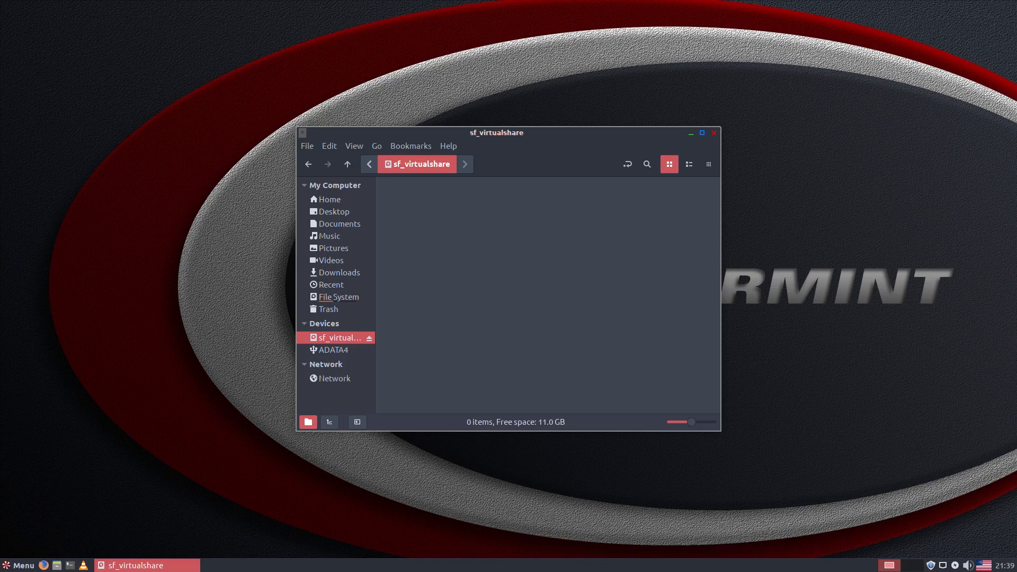
{"action": "key", "text": "ctrl+m"}
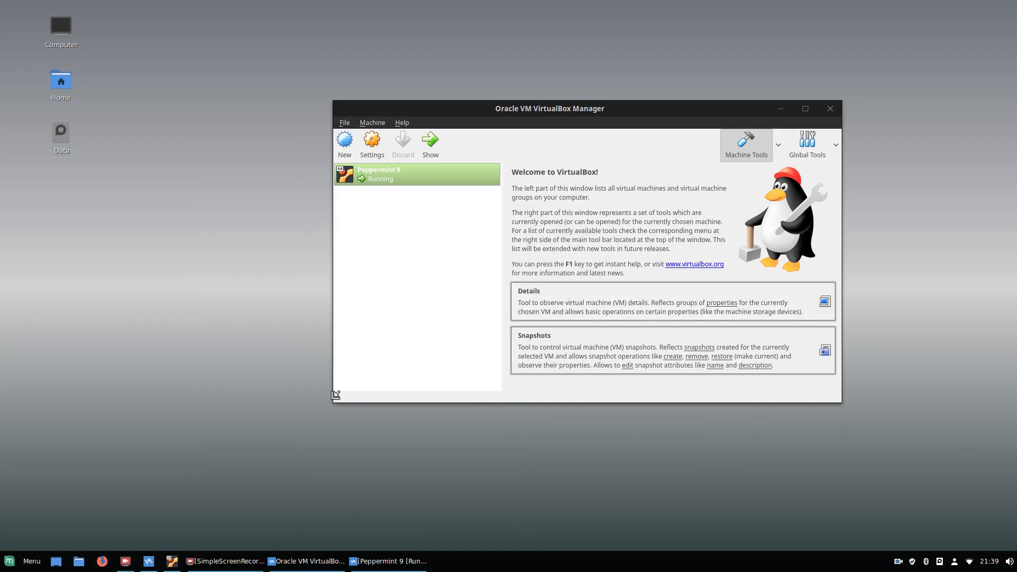
Cut download.png from the host's Downloads folder.
{"action": "left_click", "coordinate": [79, 560]}
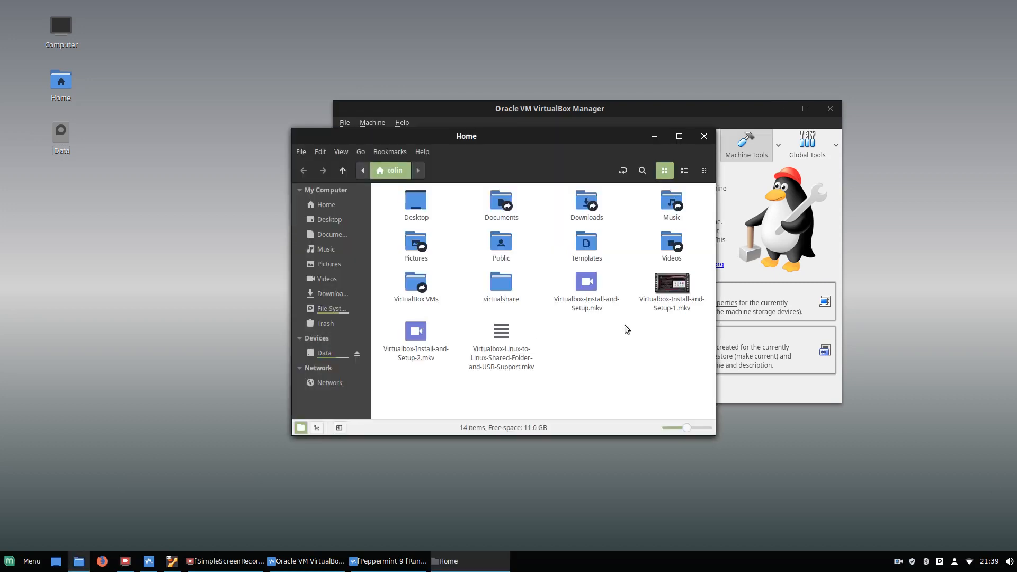
{"action": "double_click", "coordinate": [586, 202]}
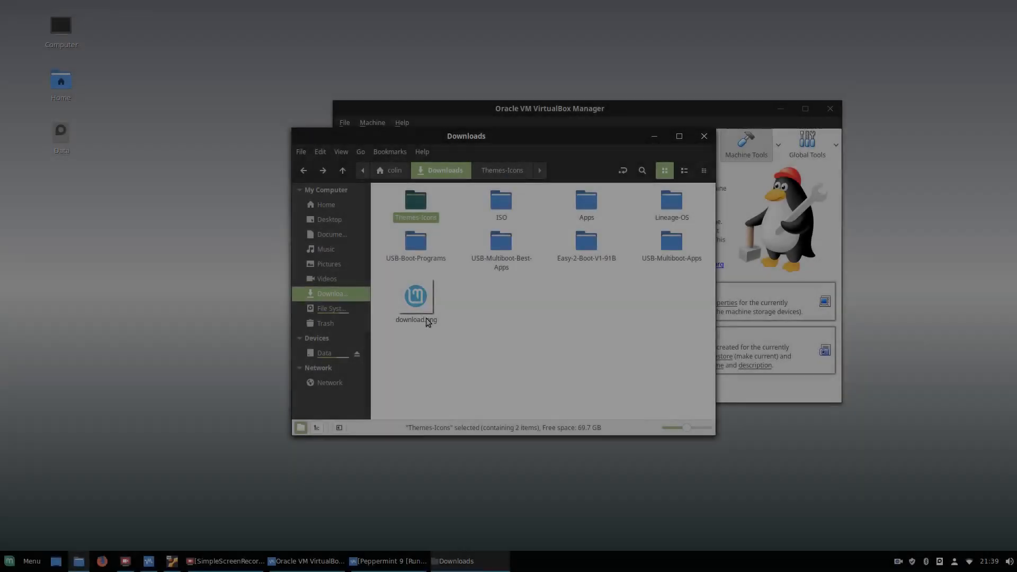
{"action": "right_click", "coordinate": [417, 299]}
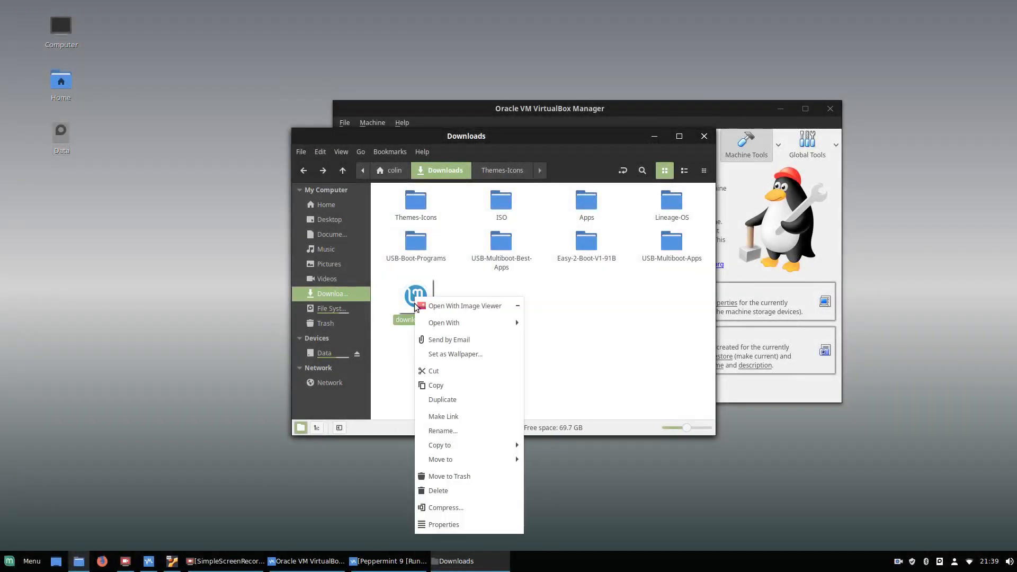
{"action": "left_click", "coordinate": [440, 372]}
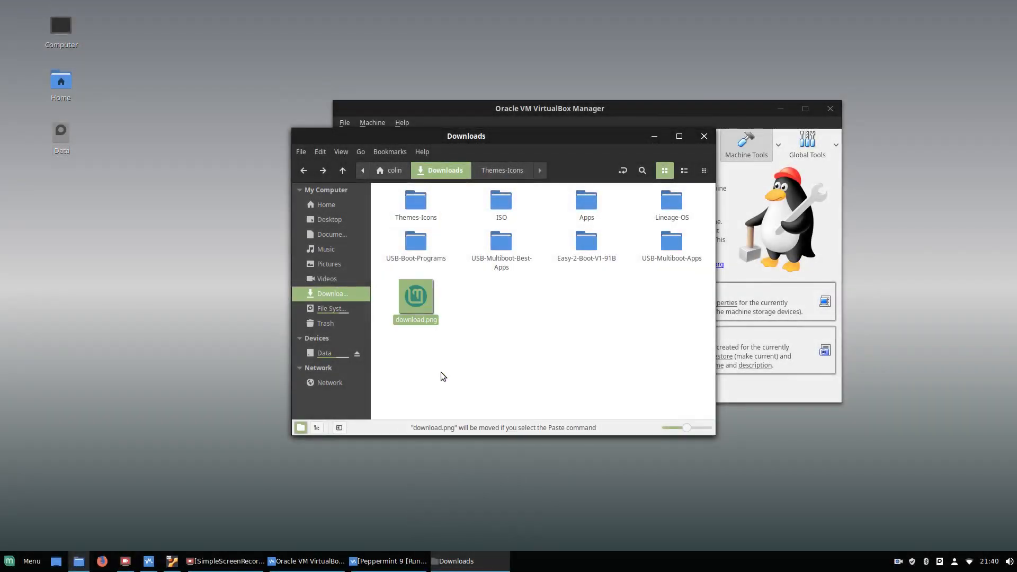
Paste download.png into the host's virtualshare folder and close the window.
{"action": "left_click", "coordinate": [326, 202]}
{"action": "double_click", "coordinate": [501, 283]}
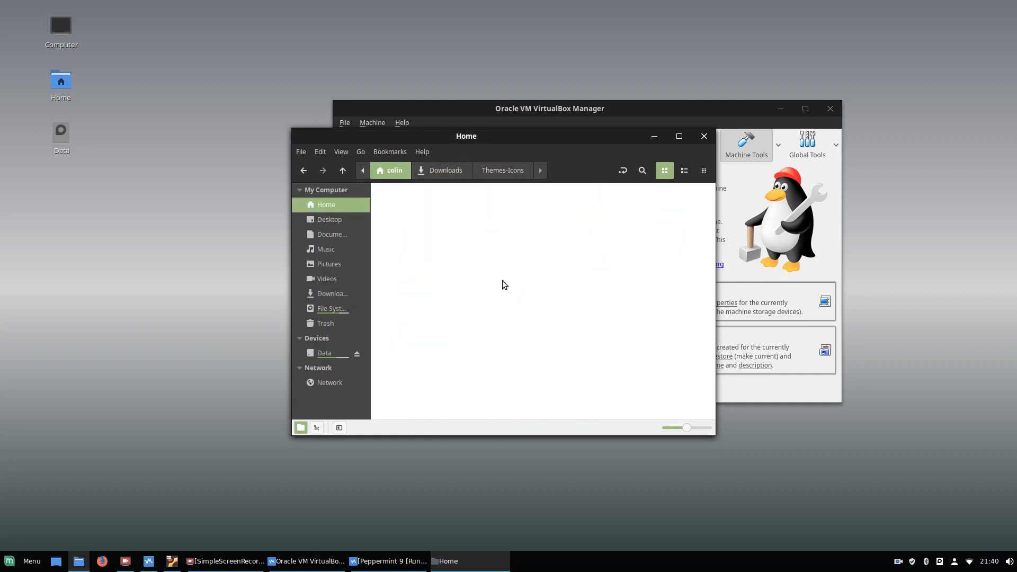
{"action": "right_click", "coordinate": [506, 266]}
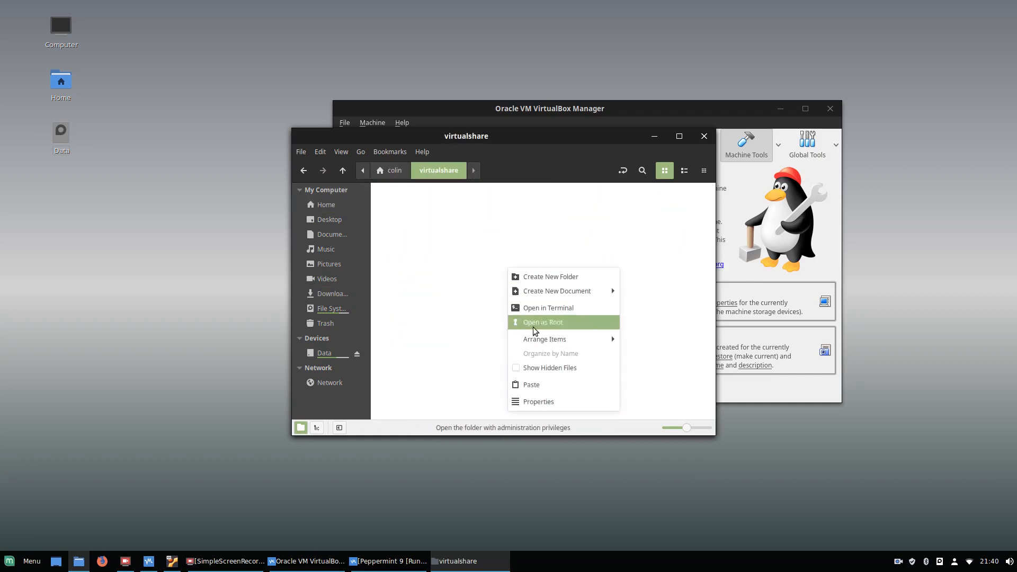
{"action": "left_click", "coordinate": [539, 379]}
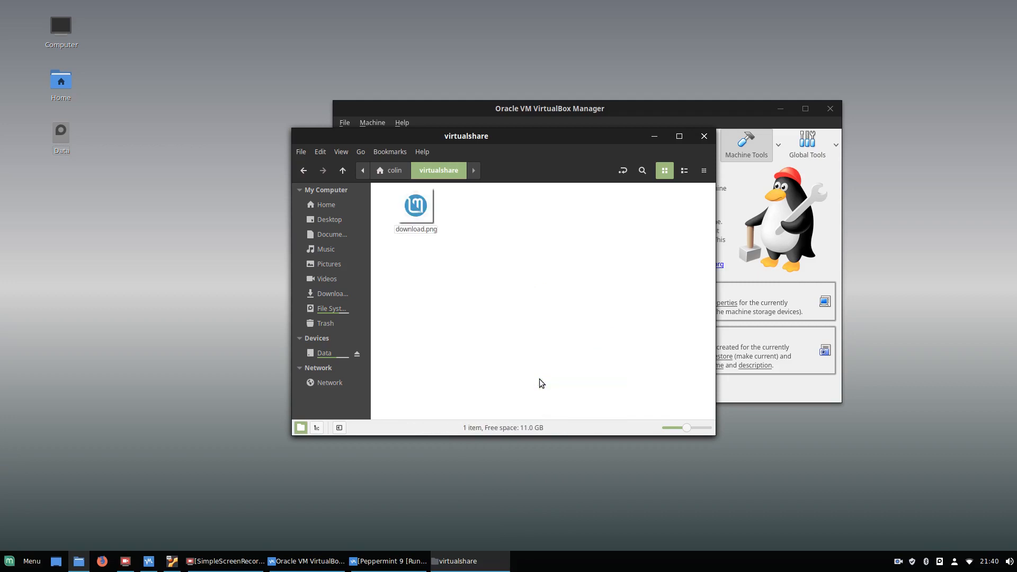
{"action": "left_click", "coordinate": [703, 136]}
Back in the VM, cut download.png from the sf_virtualshare folder.
{"action": "left_click", "coordinate": [393, 562]}
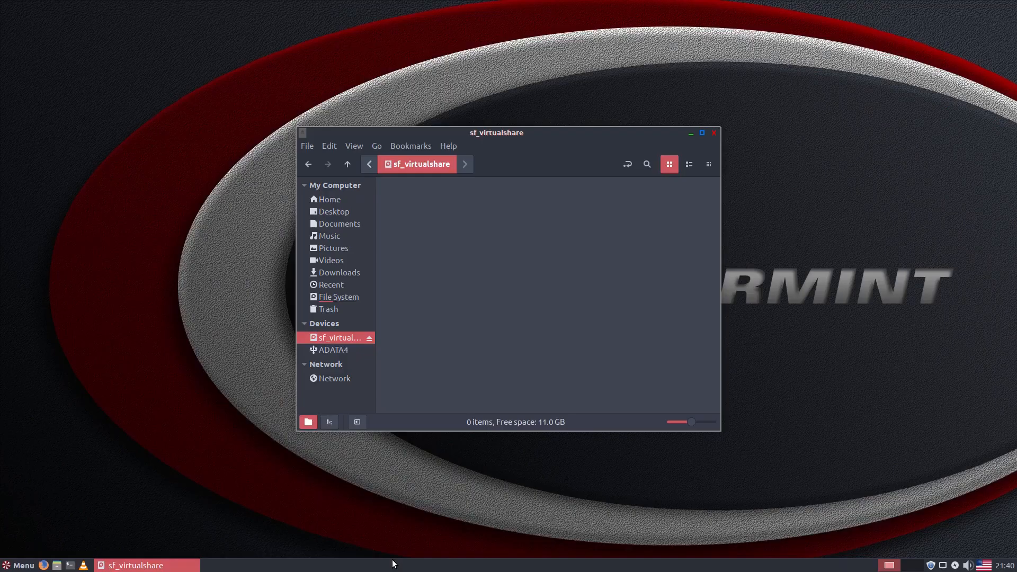
{"action": "left_click", "coordinate": [319, 199]}
{"action": "left_click", "coordinate": [338, 338]}
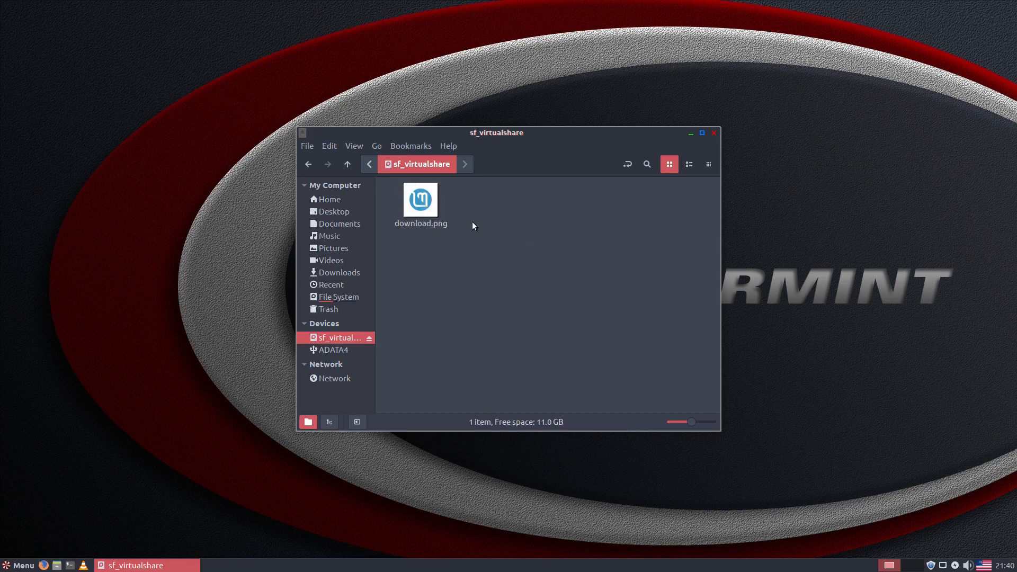
{"action": "right_click", "coordinate": [410, 195]}
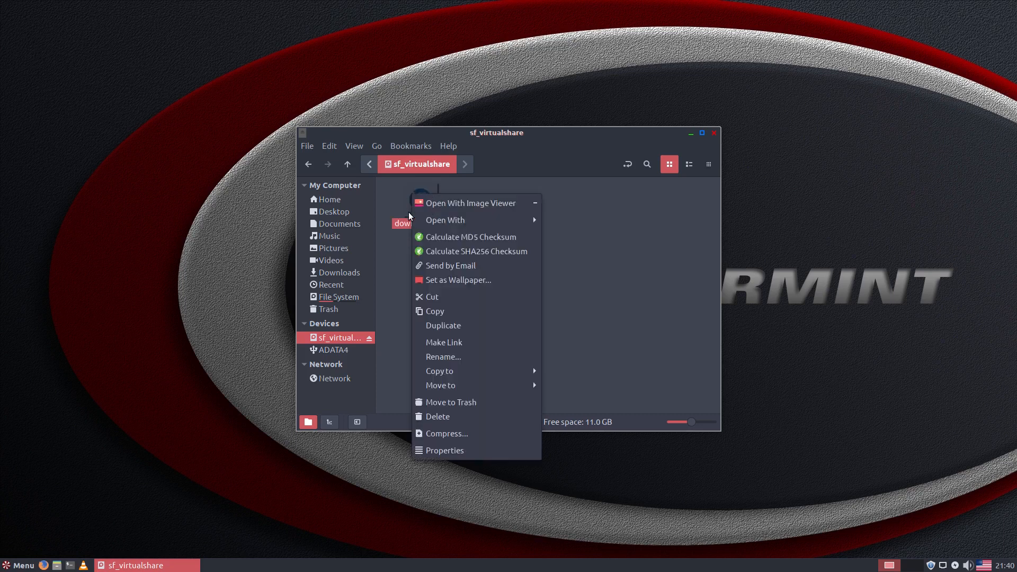
{"action": "left_click", "coordinate": [439, 297]}
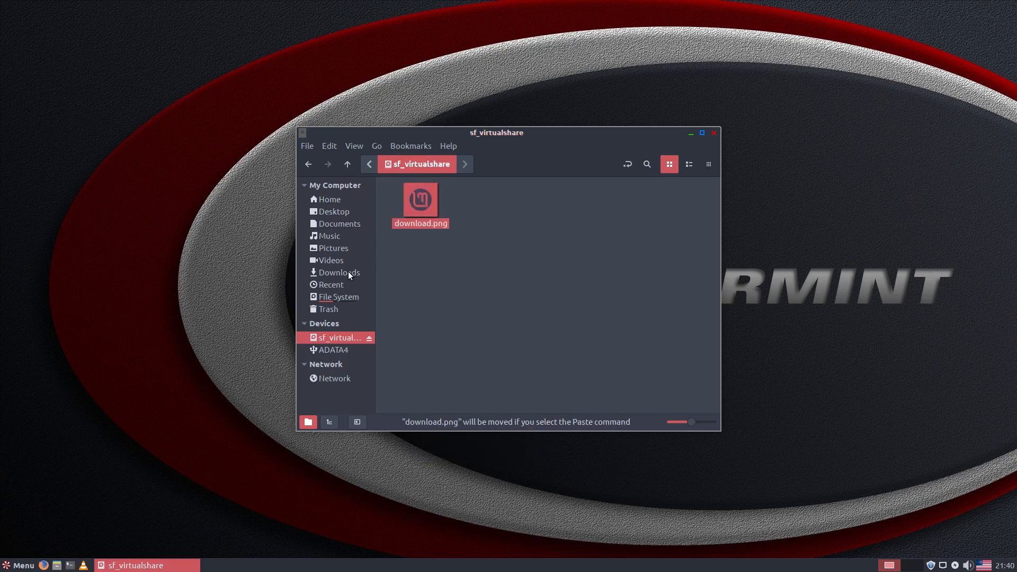
Paste download.png into Pictures, confirm sf_virtualshare is empty, and open the ADATA4 drive.
{"action": "left_click", "coordinate": [332, 247]}
{"action": "right_click", "coordinate": [466, 242]}
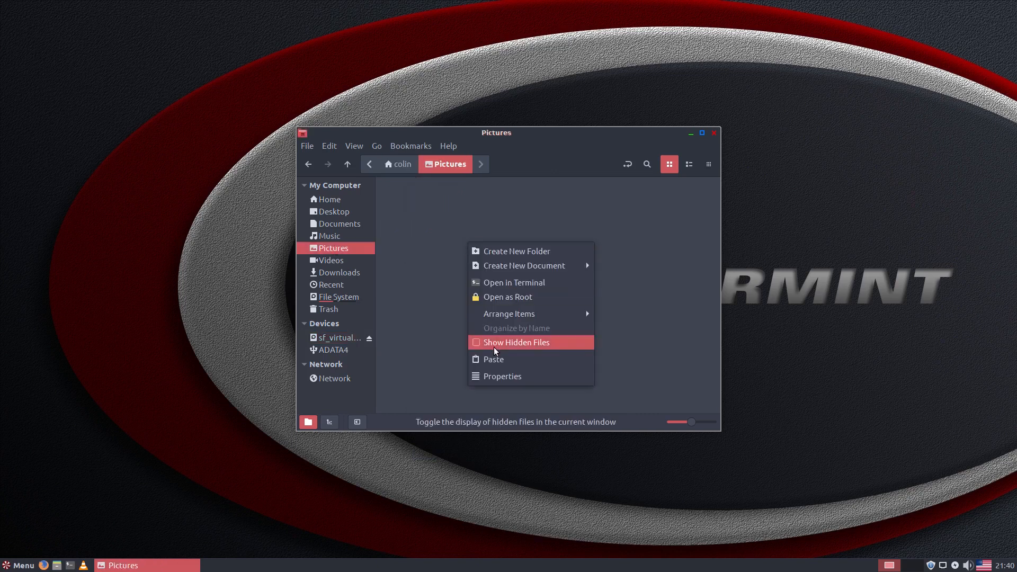
{"action": "left_click", "coordinate": [523, 352]}
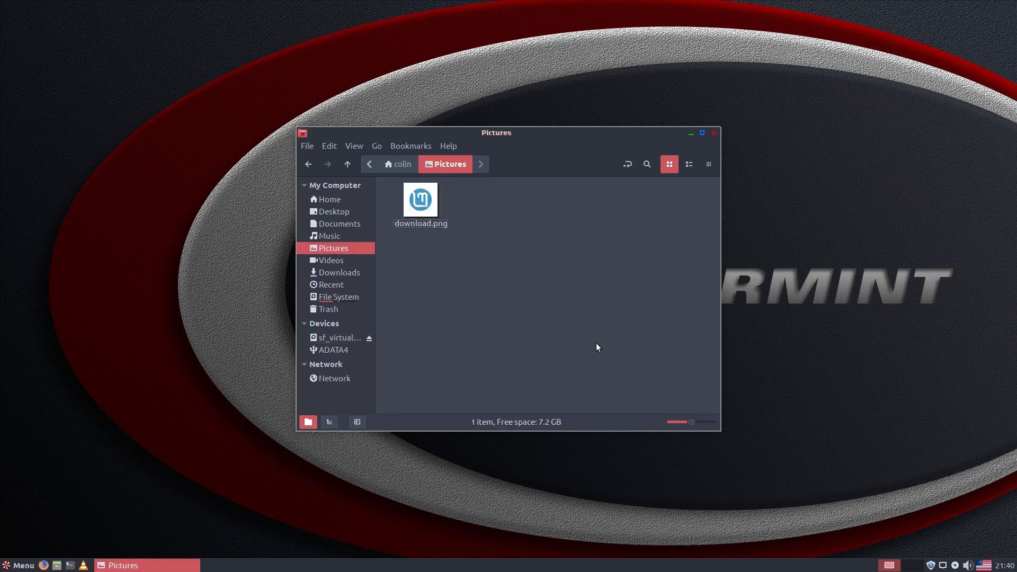
{"action": "left_click", "coordinate": [324, 339]}
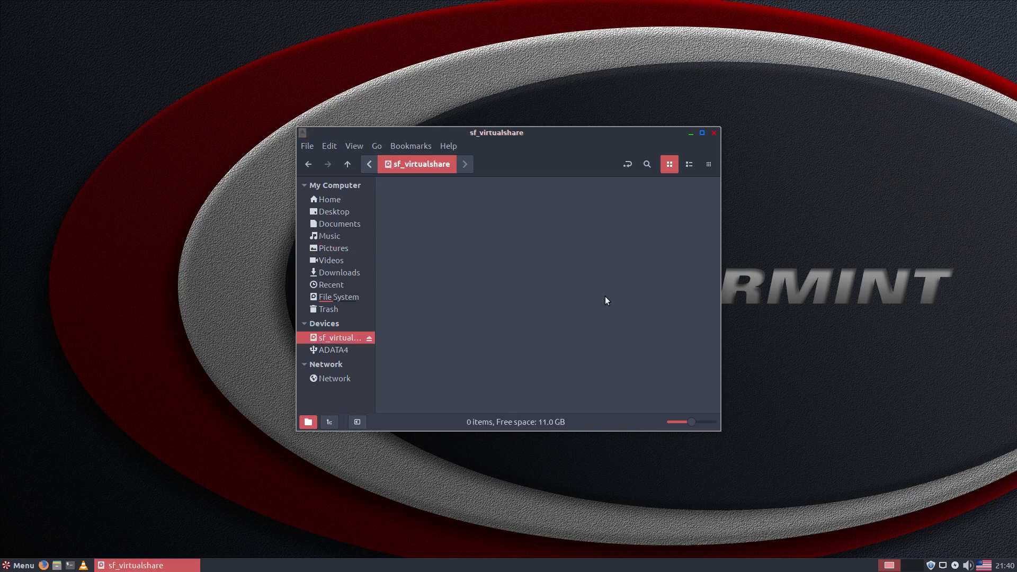
{"action": "left_click", "coordinate": [331, 347]}
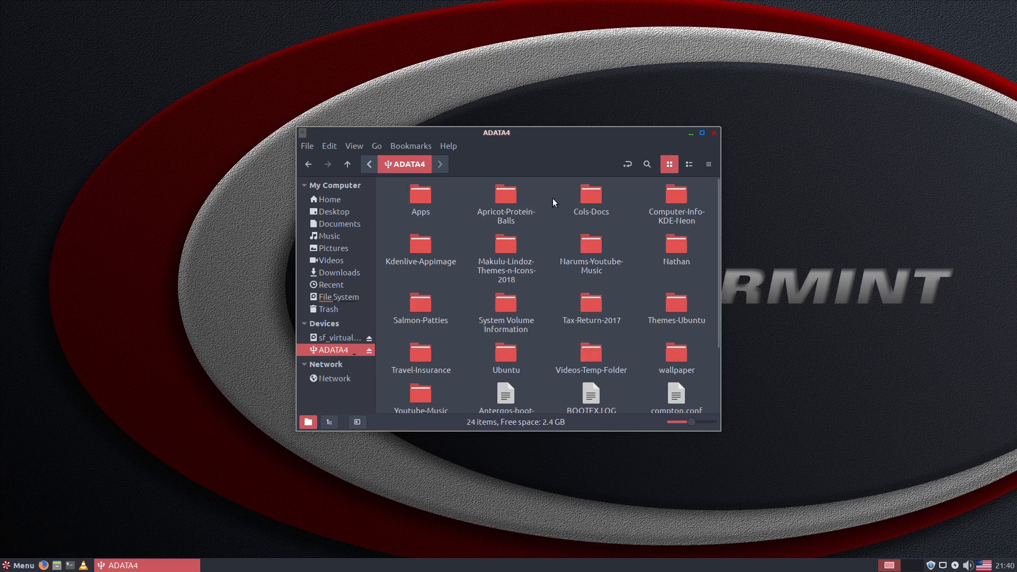
Copy etcher-1.3.1-linux-x86_64.zip from ADATA4's Apps folder into Downloads.
{"action": "double_click", "coordinate": [428, 196]}
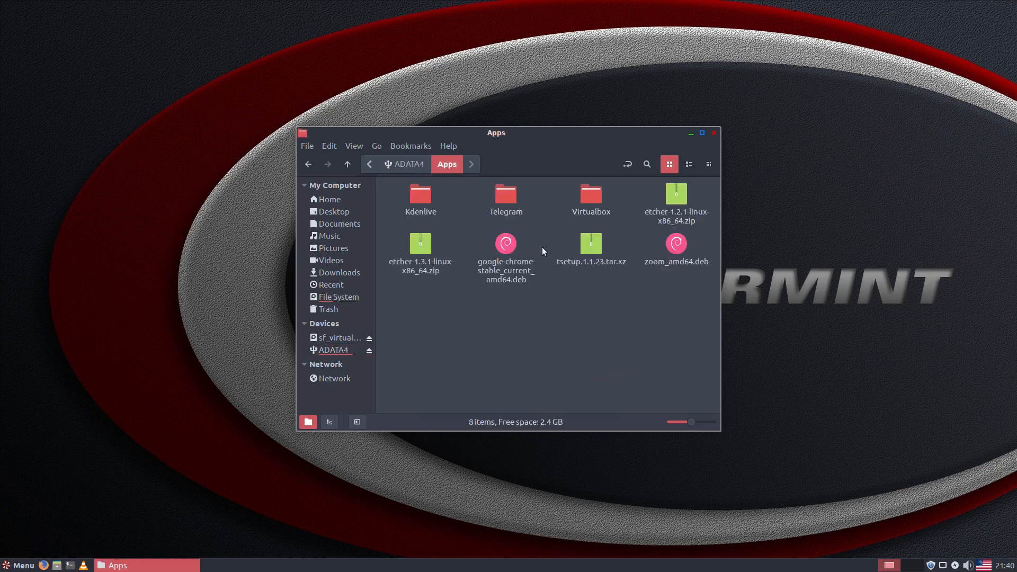
{"action": "right_click", "coordinate": [419, 245]}
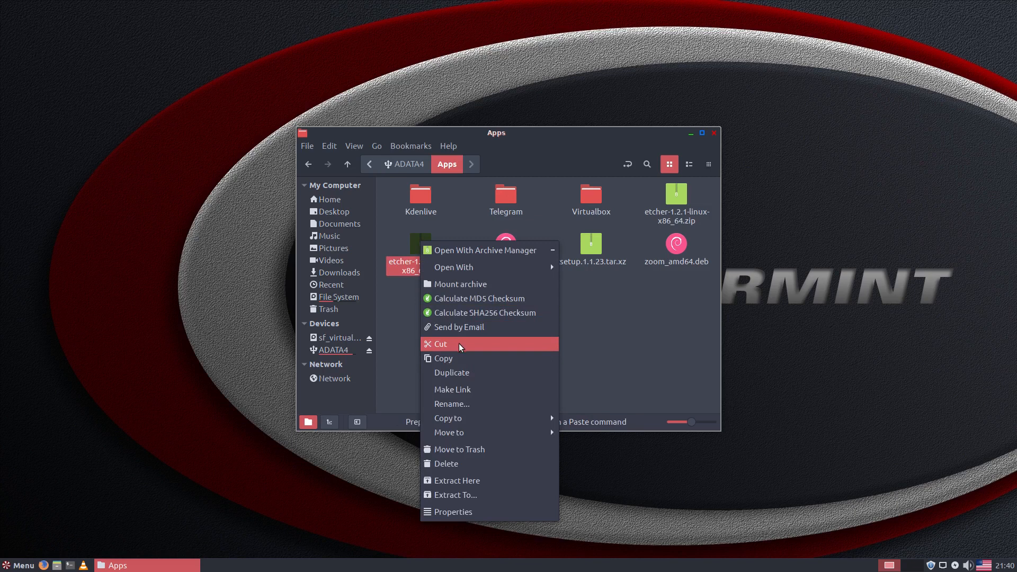
{"action": "left_click", "coordinate": [443, 359]}
{"action": "left_click", "coordinate": [339, 225]}
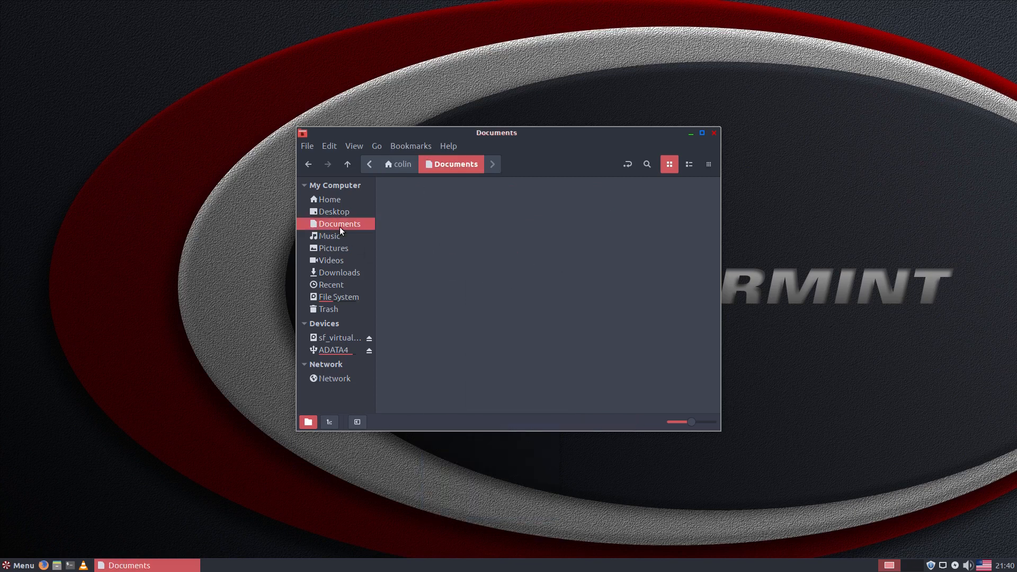
{"action": "left_click", "coordinate": [341, 271]}
{"action": "right_click", "coordinate": [542, 255]}
{"action": "left_click", "coordinate": [575, 368]}
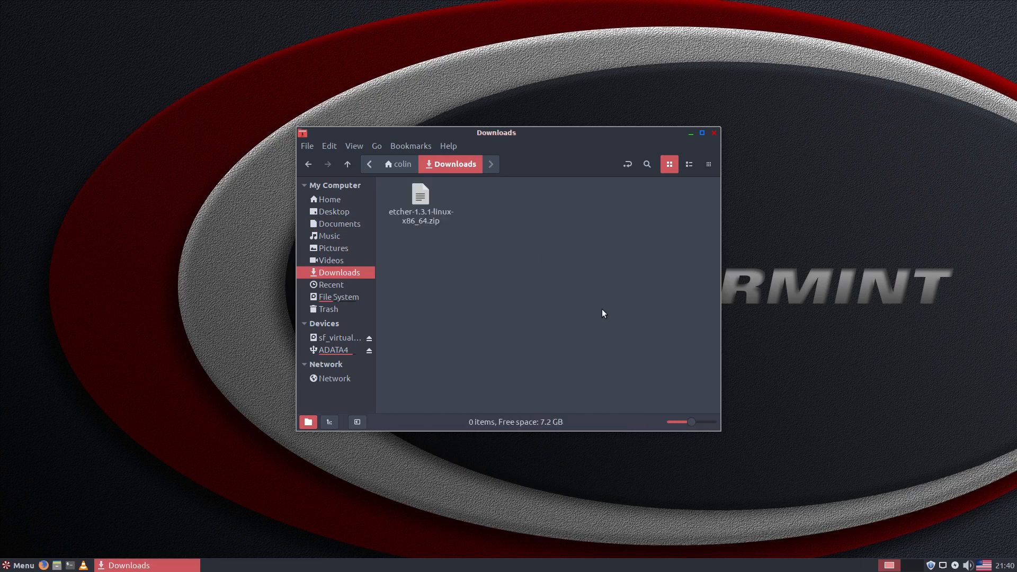
Review the sf_virtualshare and ADATA4 contents, then close the file manager.
{"action": "left_click", "coordinate": [505, 265]}
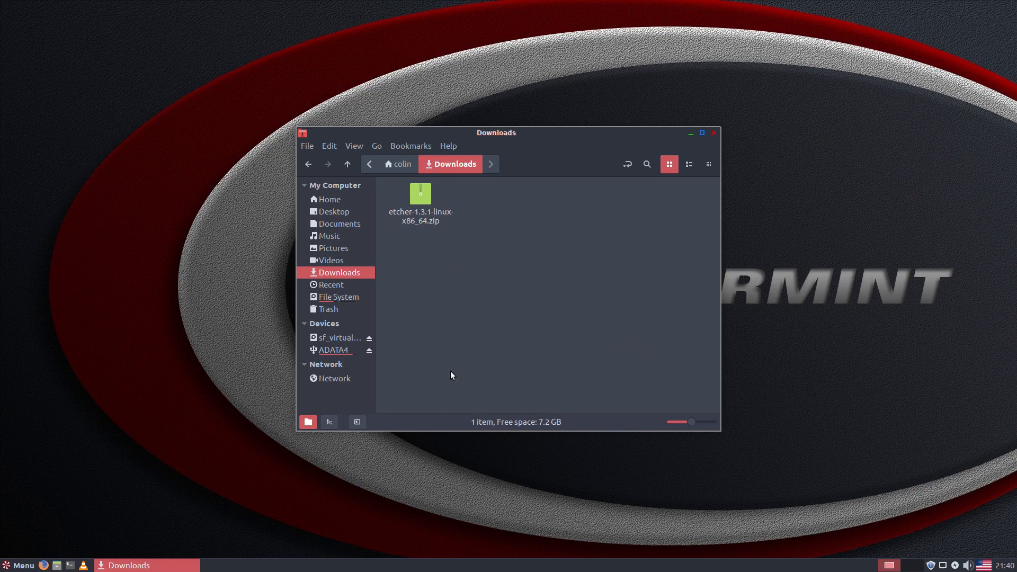
{"action": "left_click", "coordinate": [336, 338]}
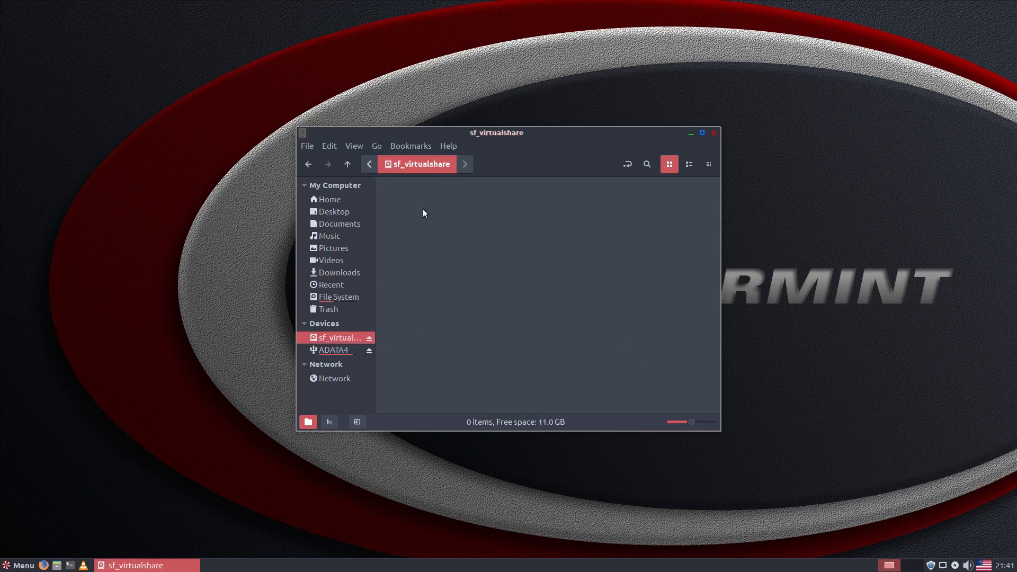
{"action": "left_click", "coordinate": [339, 351]}
{"action": "left_click", "coordinate": [342, 341]}
{"action": "left_click", "coordinate": [338, 349]}
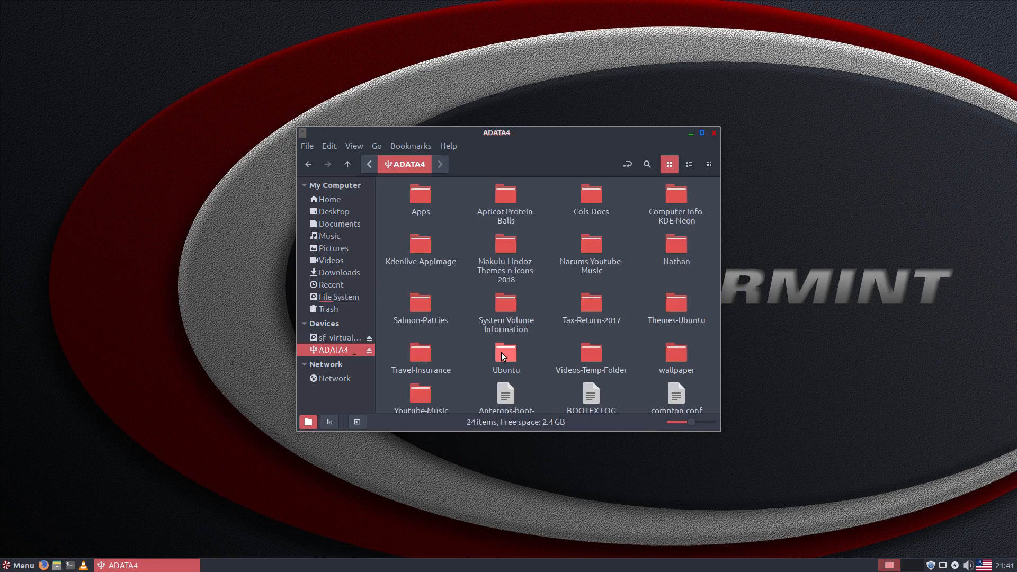
{"action": "left_click", "coordinate": [713, 134]}
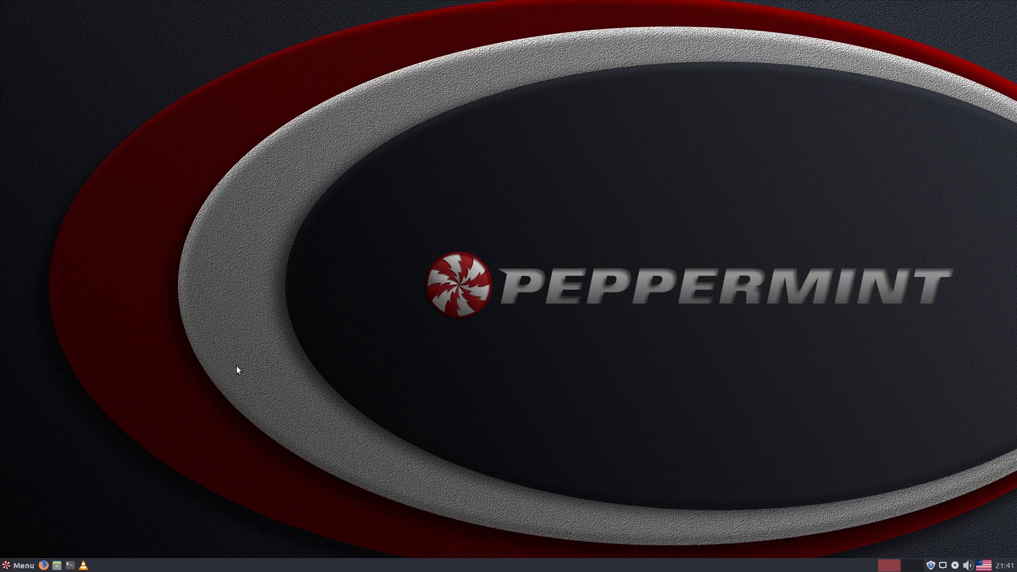
Shut down Peppermint 9 through the menu's Log Out dialog.
{"action": "left_click", "coordinate": [27, 565]}
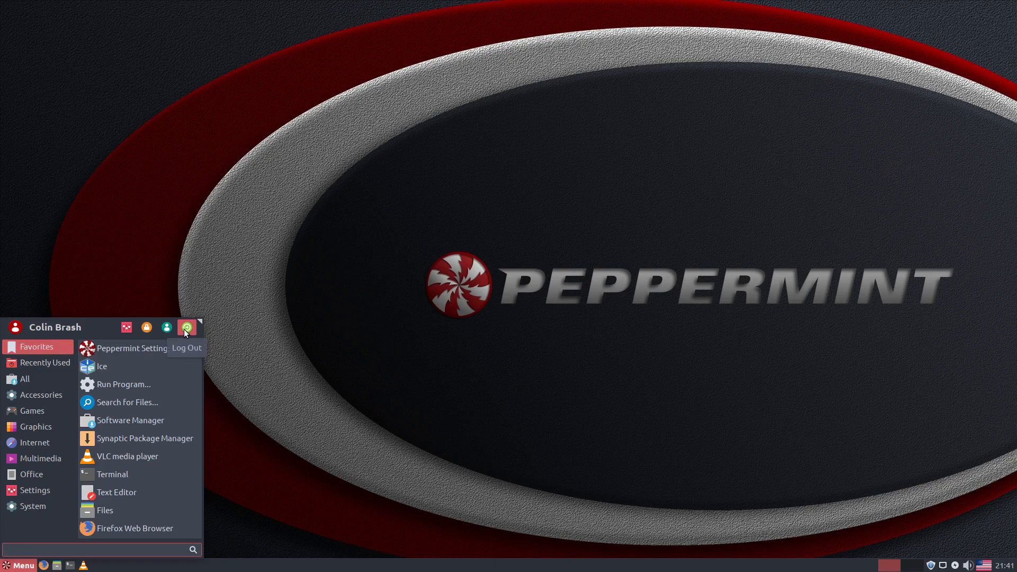
{"action": "left_click", "coordinate": [186, 329]}
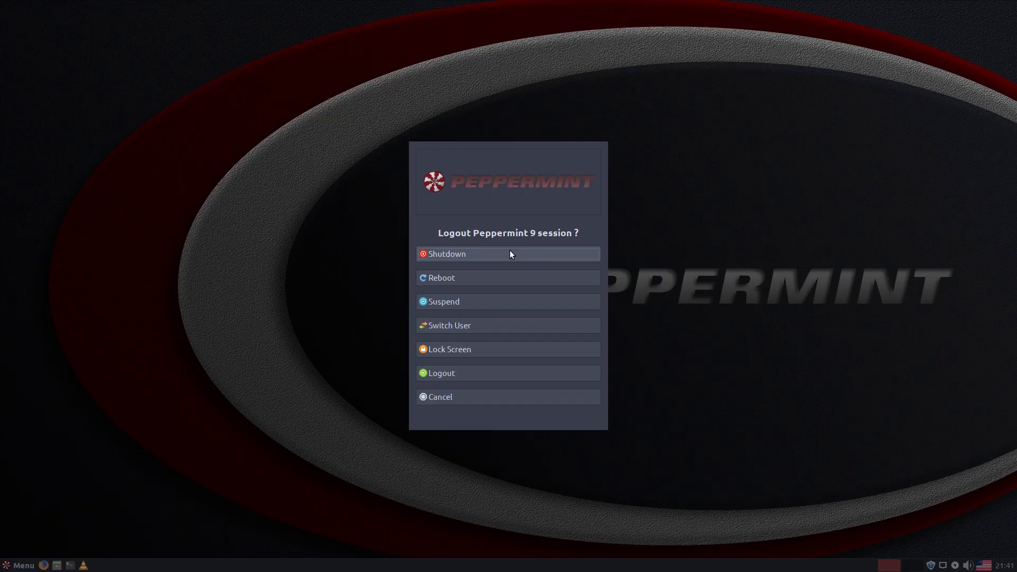
{"action": "left_click", "coordinate": [509, 252]}
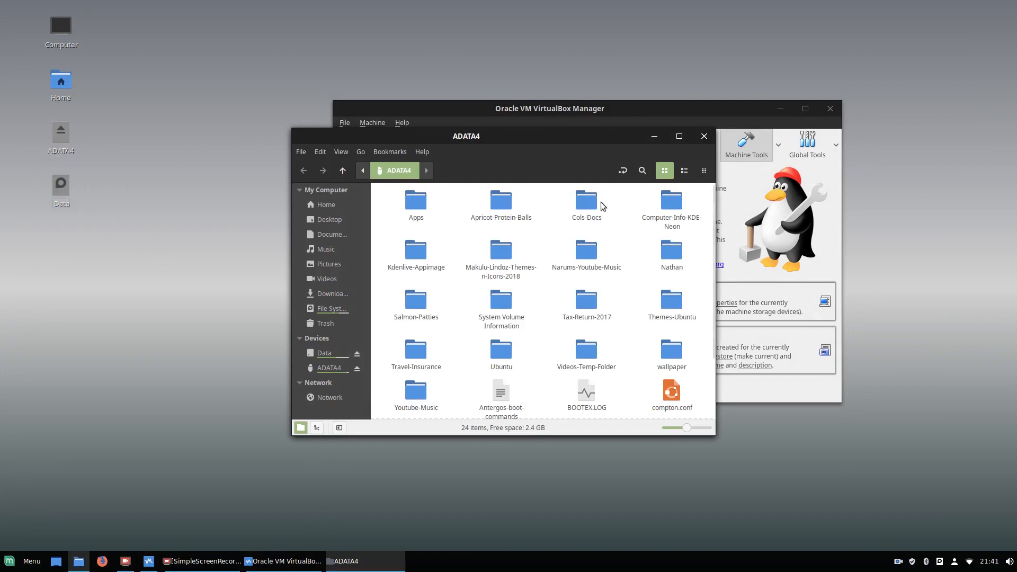
Close the host's ADATA4 Nemo window and the VirtualBox Manager, leaving the bare Linux Mint desktop.
{"action": "left_click_drag", "start_coordinate": [570, 135], "coordinate": [413, 116]}
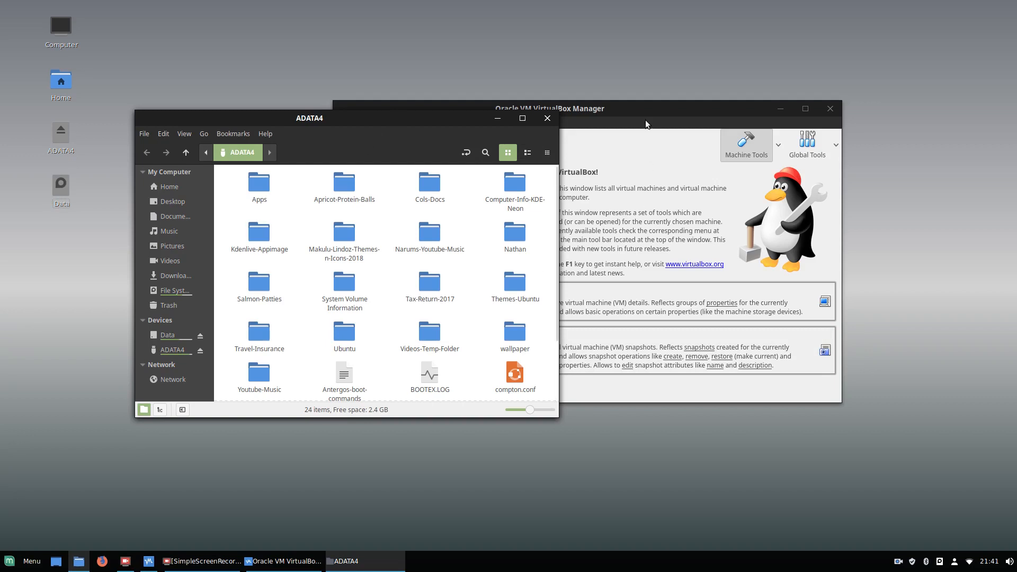
{"action": "left_click", "coordinate": [547, 118]}
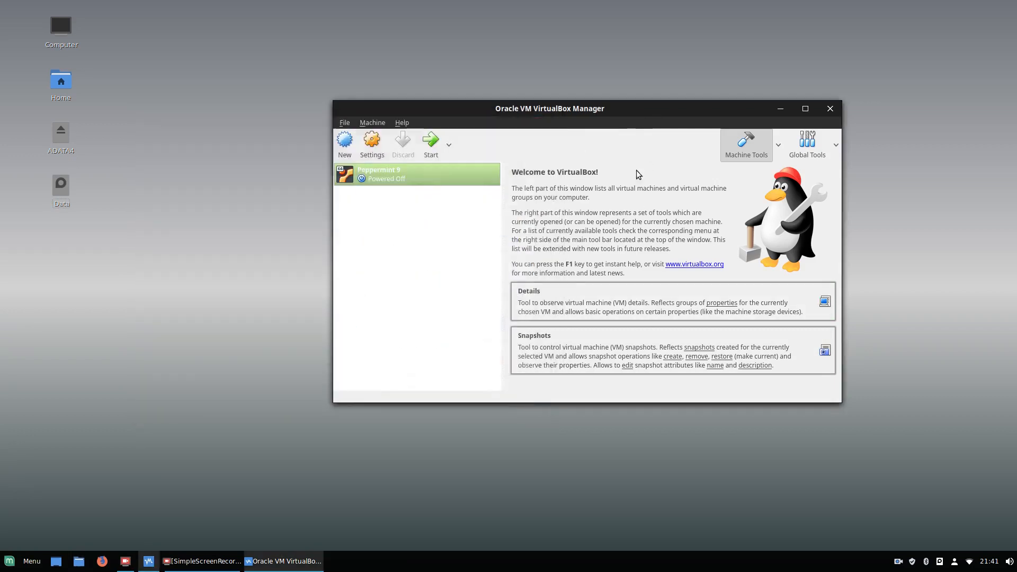
{"action": "left_click", "coordinate": [829, 109]}
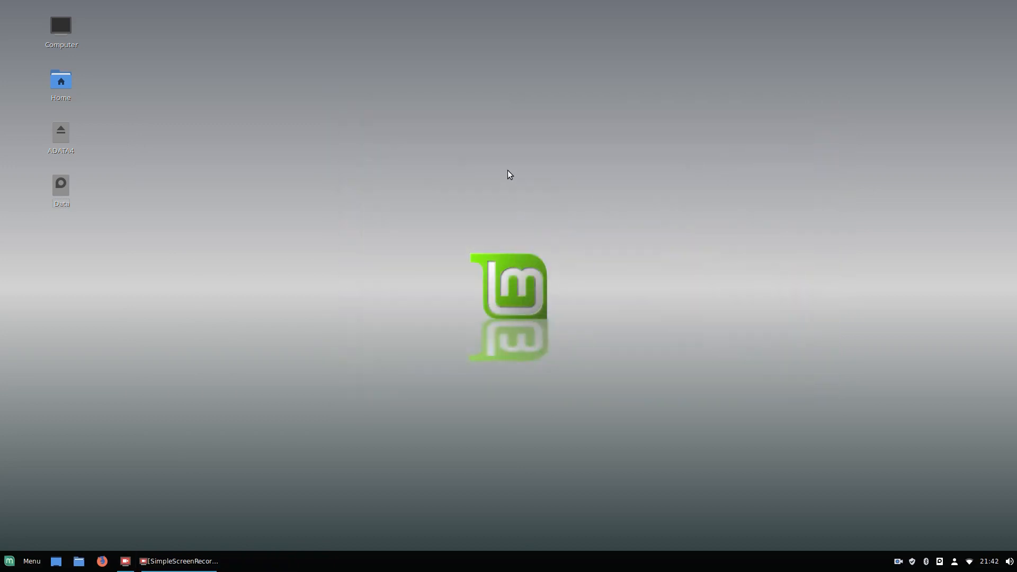